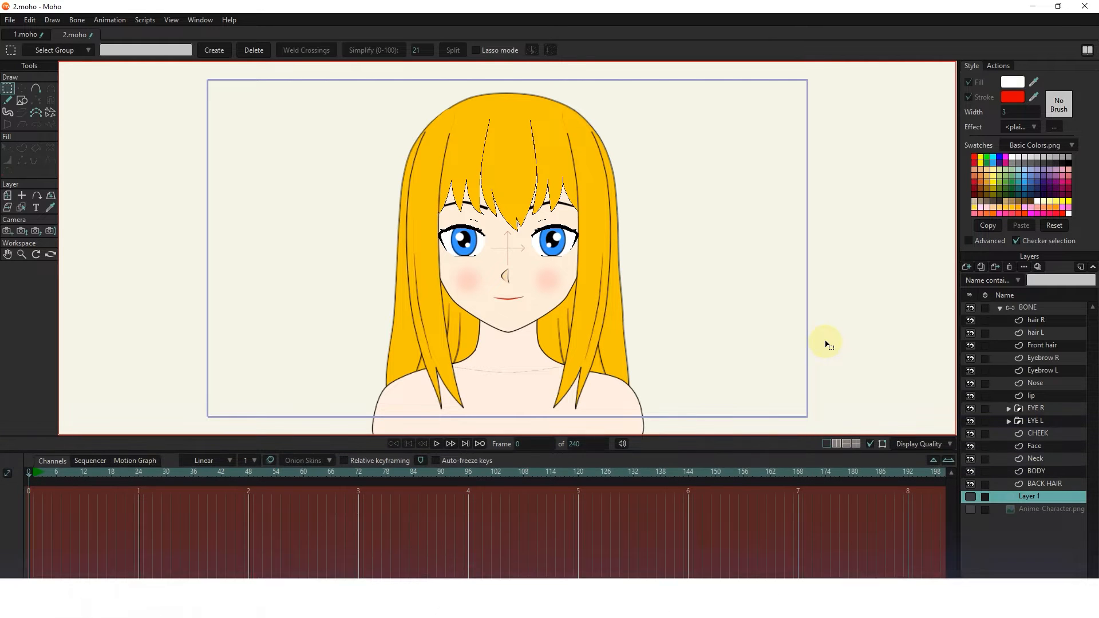
# Add three upright bones to the BONE layer: one between the eyes above the nose and one over each iris
pyautogui.click(1030, 308)
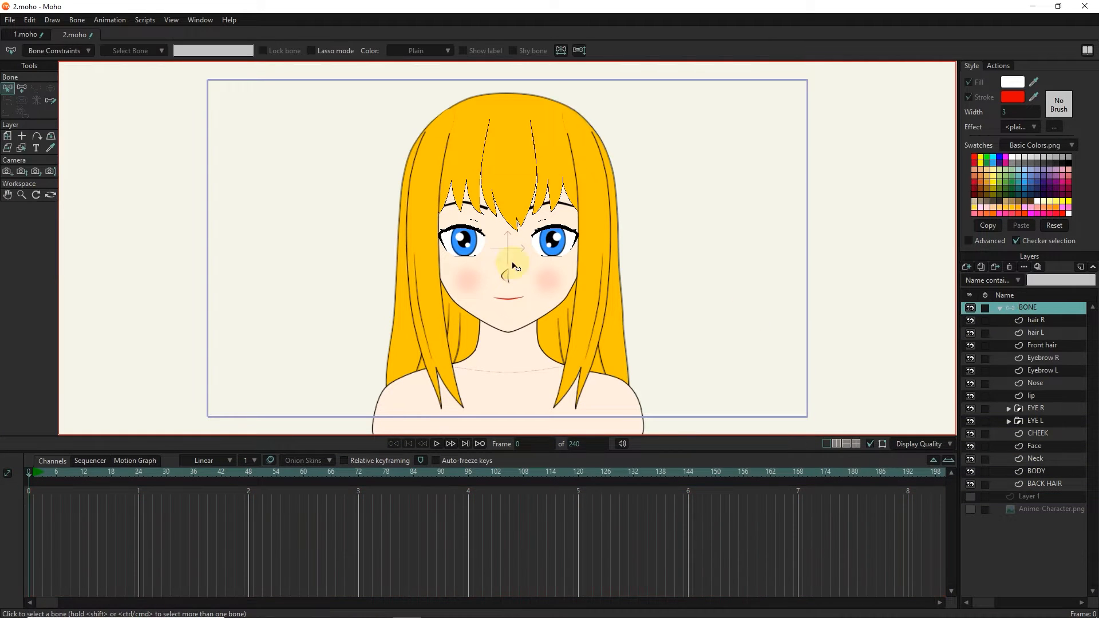
pyautogui.scroll(5, 504, 227)
pyautogui.scroll(2, 536, 241)
pyautogui.click(22, 88)
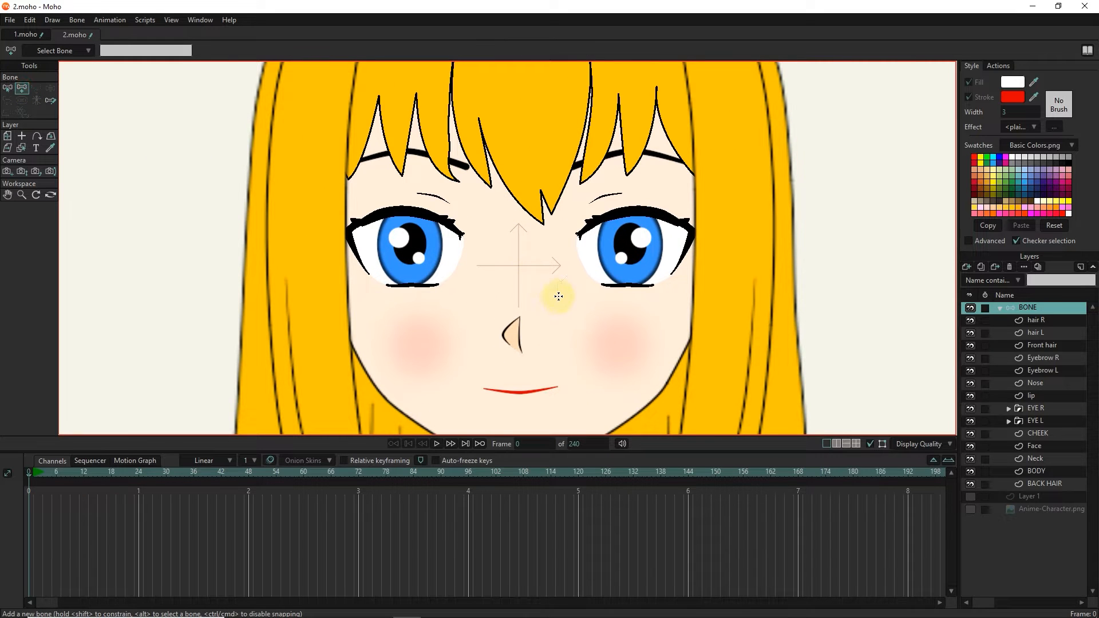
pyautogui.moveTo(520, 307); pyautogui.dragTo(524, 286)
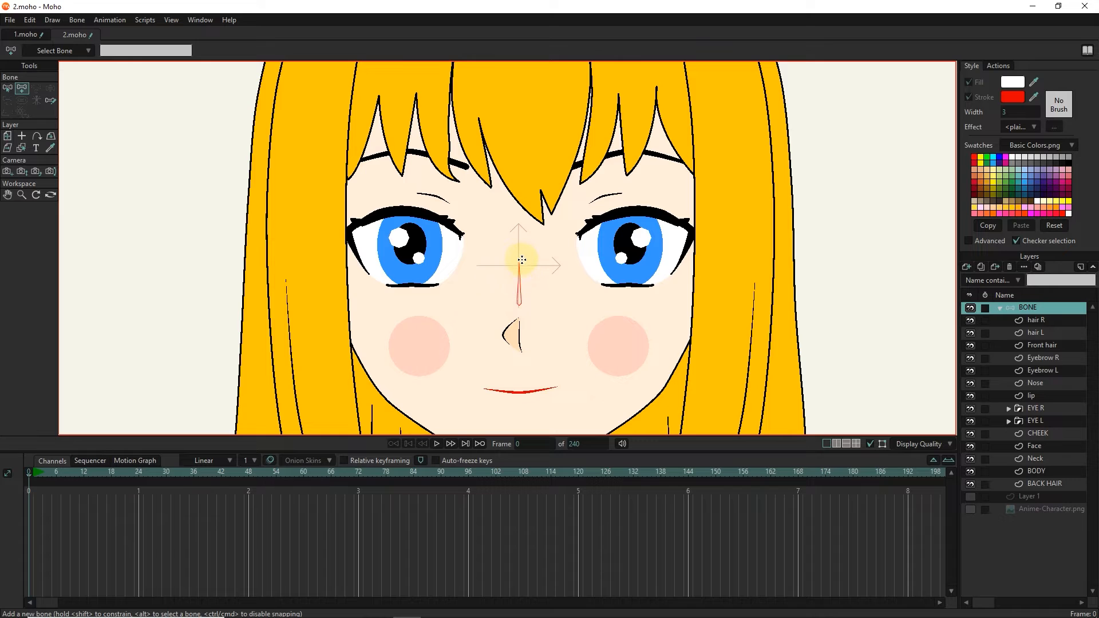
pyautogui.moveTo(631, 278); pyautogui.dragTo(635, 222)
pyautogui.moveTo(407, 272); pyautogui.dragTo(422, 219)
pyautogui.click(488, 238)
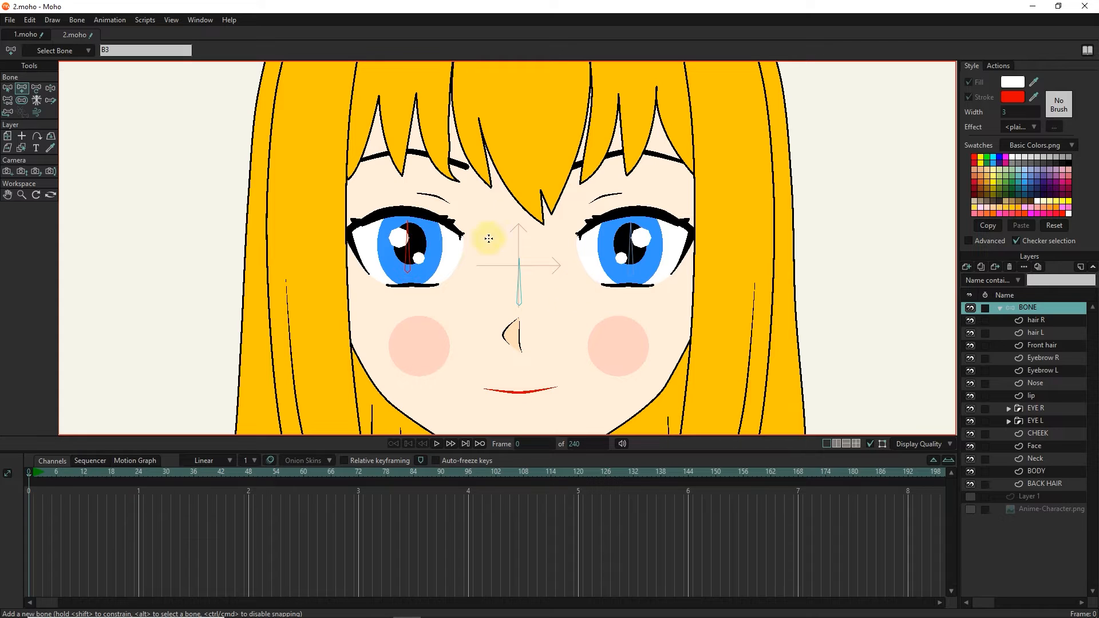
# Select all three face bones and set their bone strength to 0
pyautogui.click(24, 101)
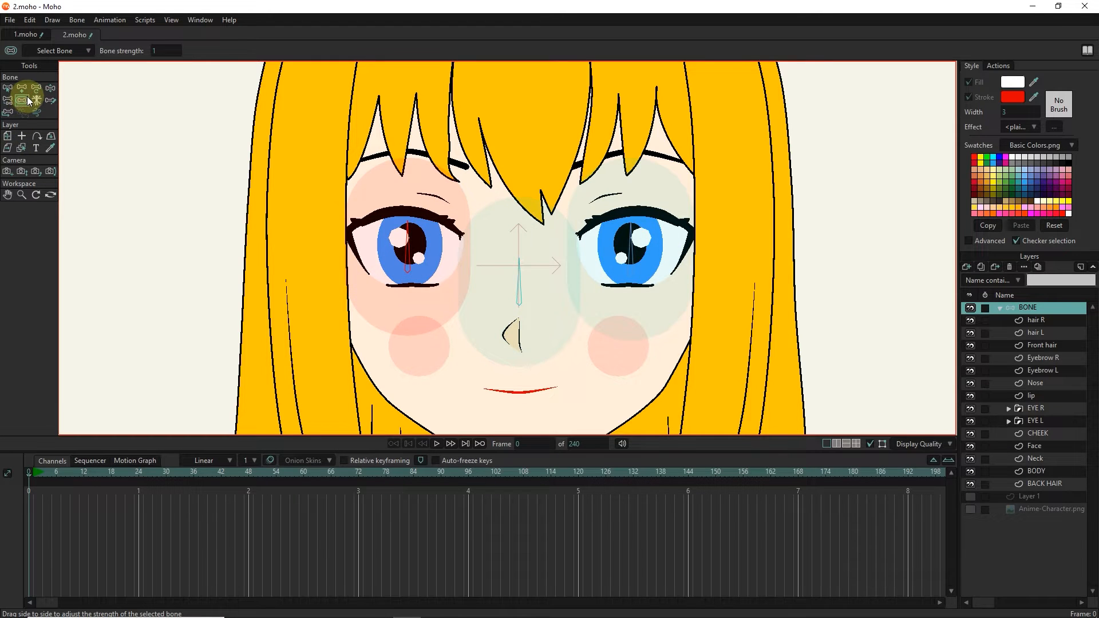
pyautogui.click(580, 319)
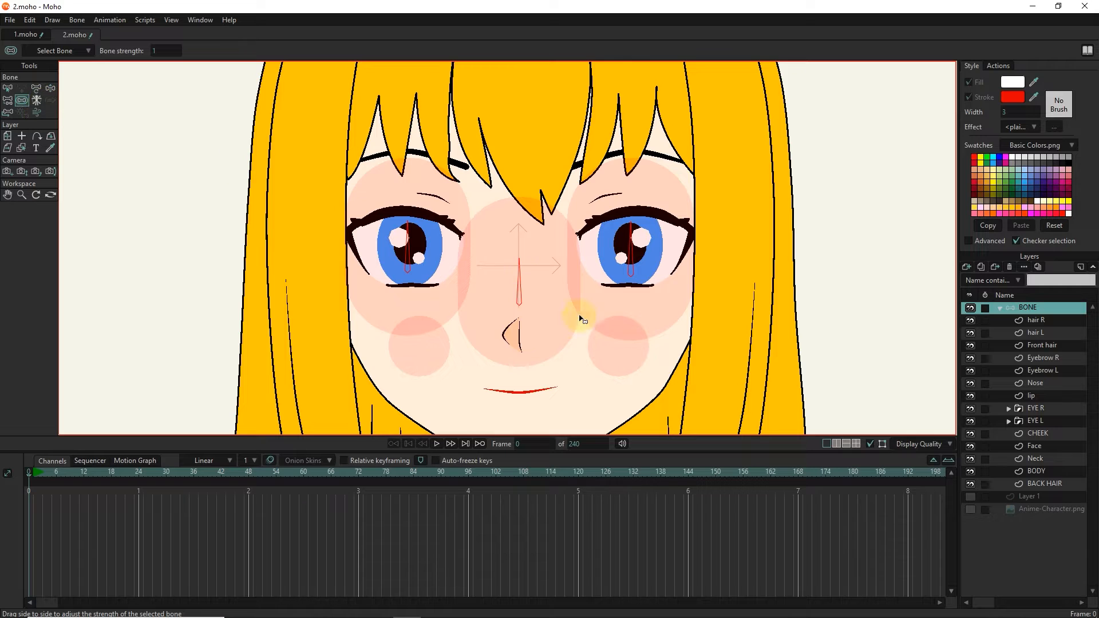
pyautogui.click(7, 88)
pyautogui.moveTo(665, 167); pyautogui.dragTo(349, 334)
pyautogui.click(120, 165)
pyautogui.click(22, 101)
pyautogui.click(404, 234)
pyautogui.click(21, 103)
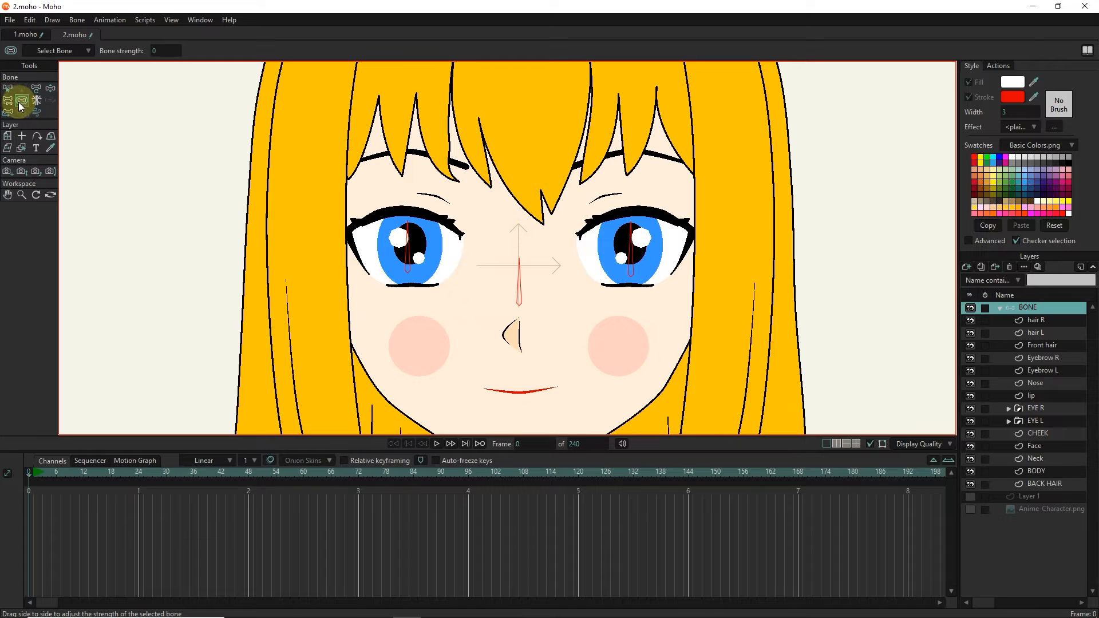
# Parent both iris bones to the central bone above the nose
pyautogui.click(8, 100)
pyautogui.click(550, 295)
pyautogui.click(7, 88)
pyautogui.click(414, 273)
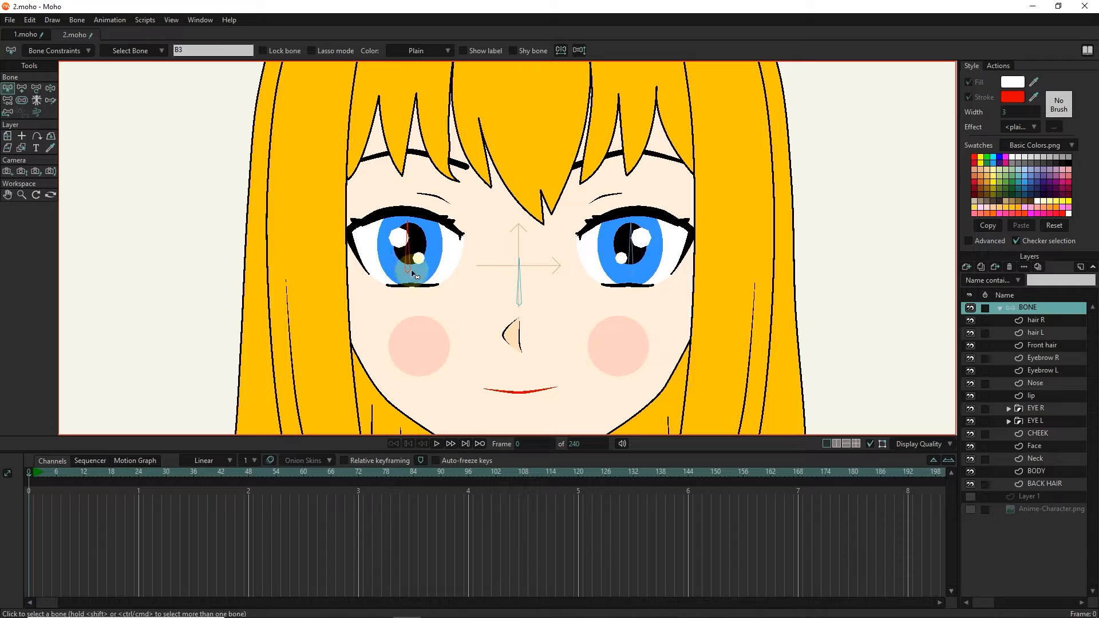
pyautogui.click(8, 101)
pyautogui.click(523, 297)
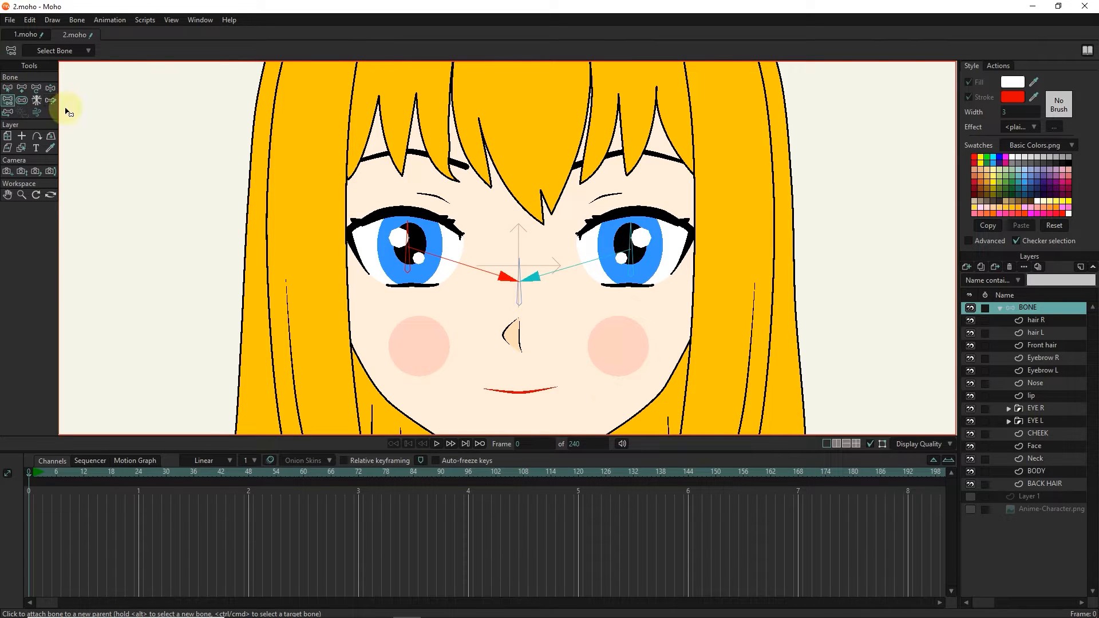
pyautogui.click(8, 87)
pyautogui.click(631, 252)
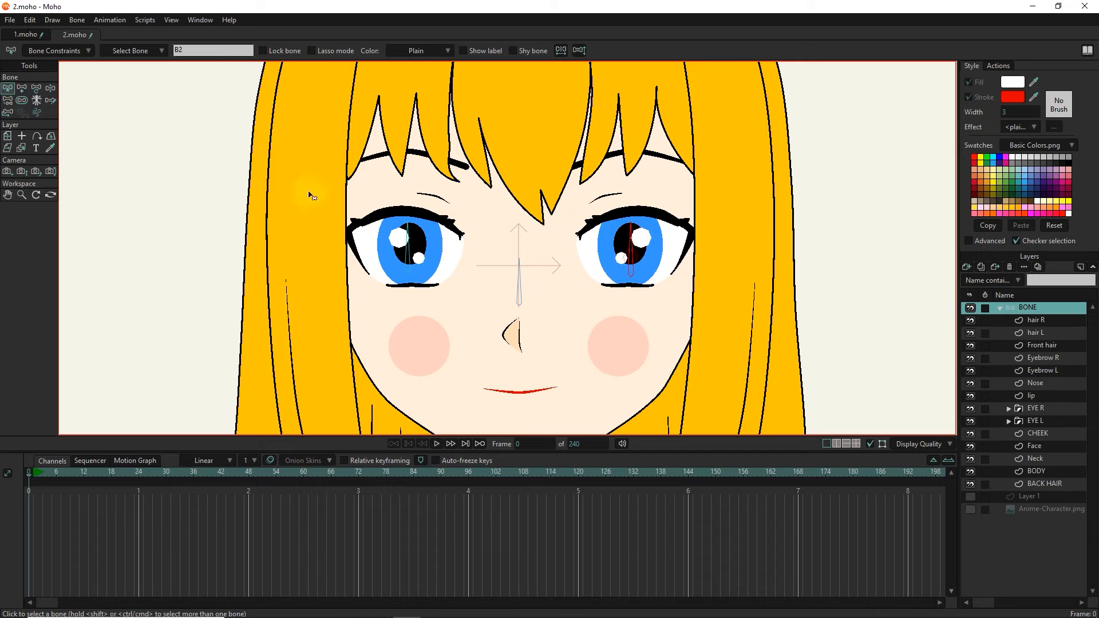
pyautogui.click(12, 102)
pyautogui.click(8, 87)
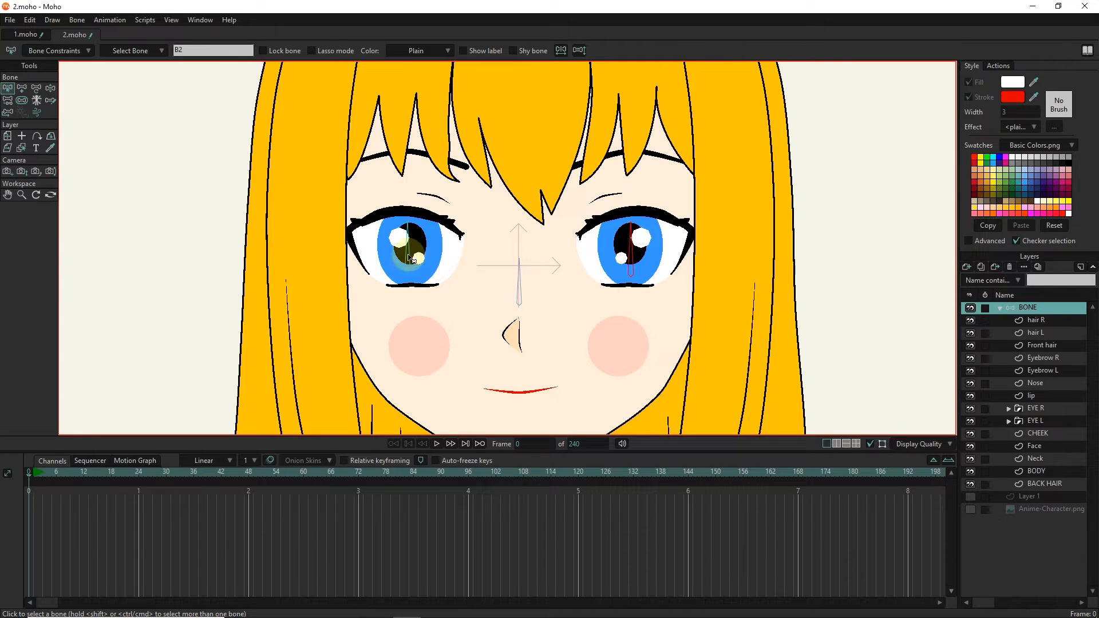
# Select all points of the iris layer in EYE L and bind the layer to the bone over that iris
pyautogui.click(22, 148)
pyautogui.click(415, 257)
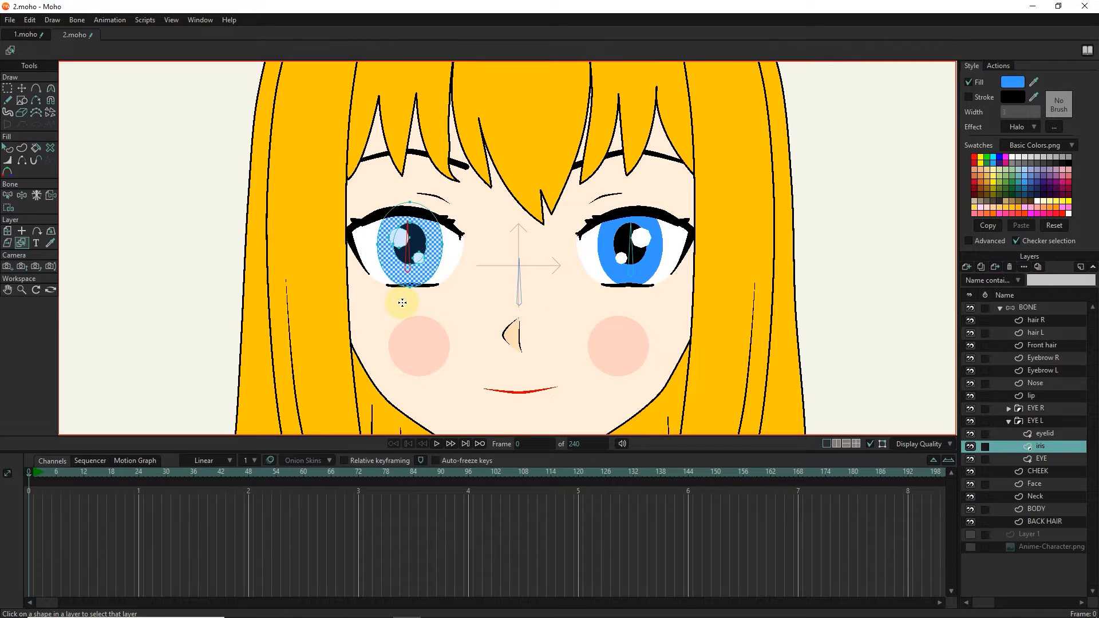
pyautogui.click(8, 88)
pyautogui.moveTo(513, 181); pyautogui.dragTo(318, 329)
pyautogui.click(50, 196)
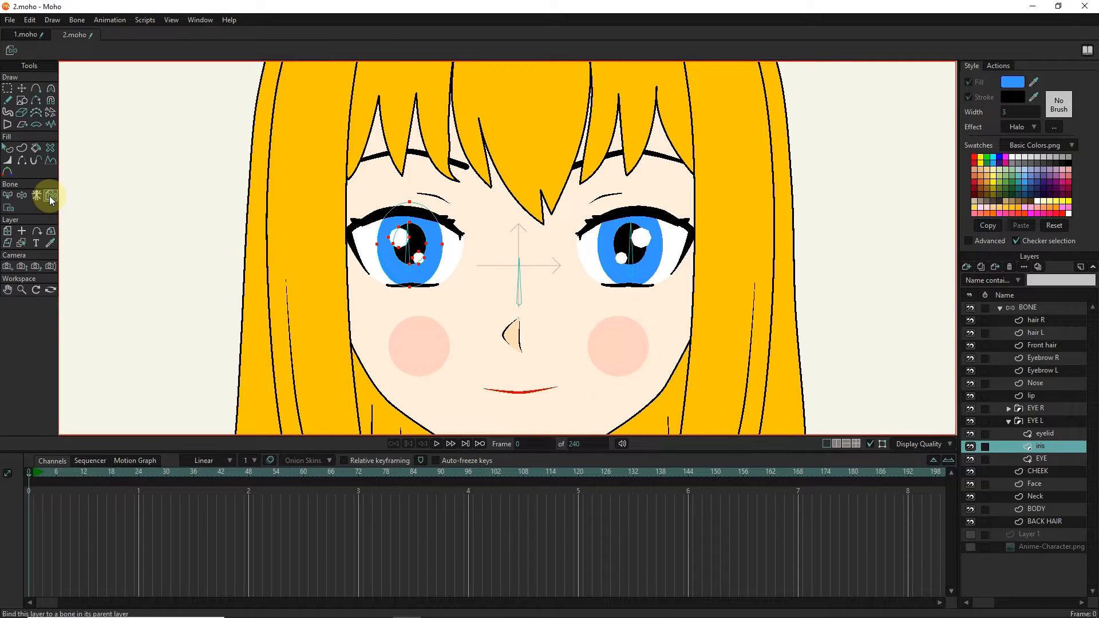
pyautogui.click(405, 249)
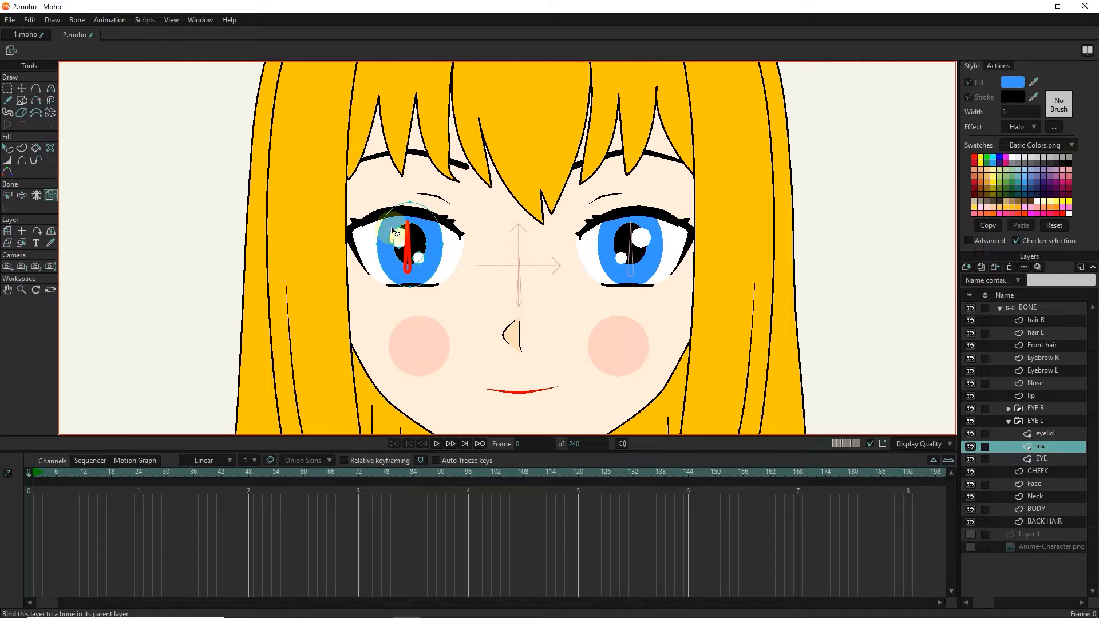
pyautogui.click(22, 197)
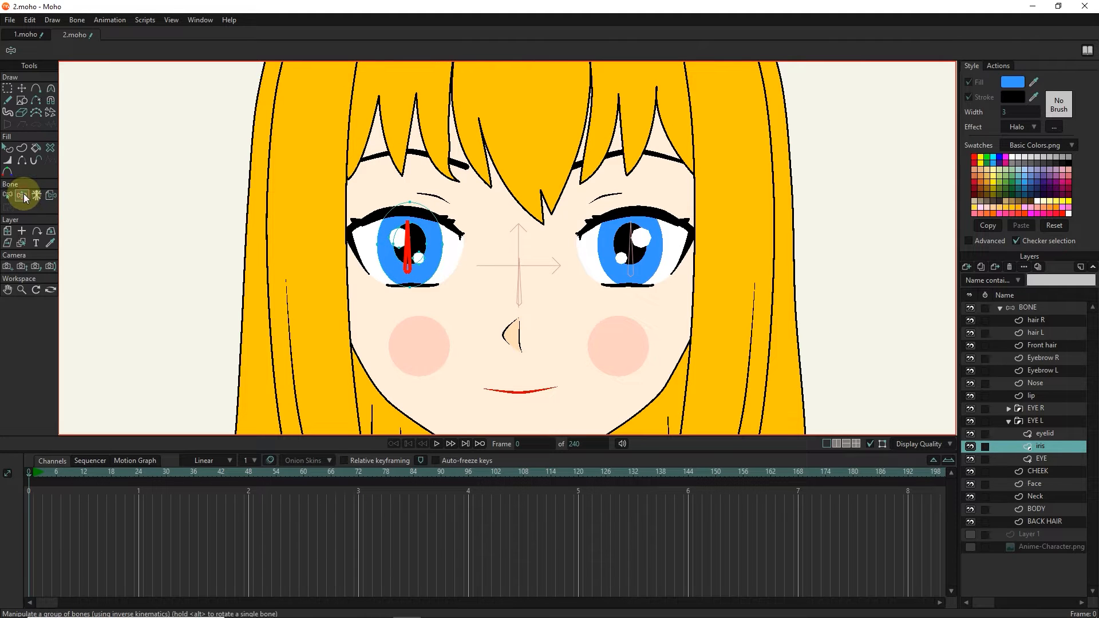
# Bind the iris layer in EYE R to the B2 bone and select all of that iris's points
pyautogui.click(22, 243)
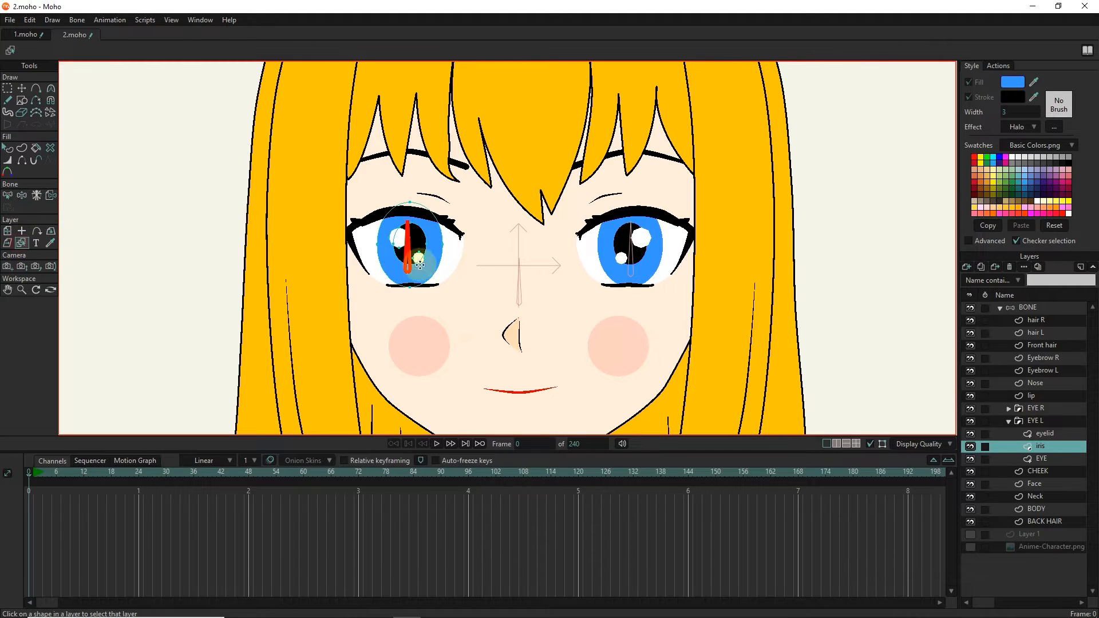
pyautogui.click(632, 253)
pyautogui.click(14, 192)
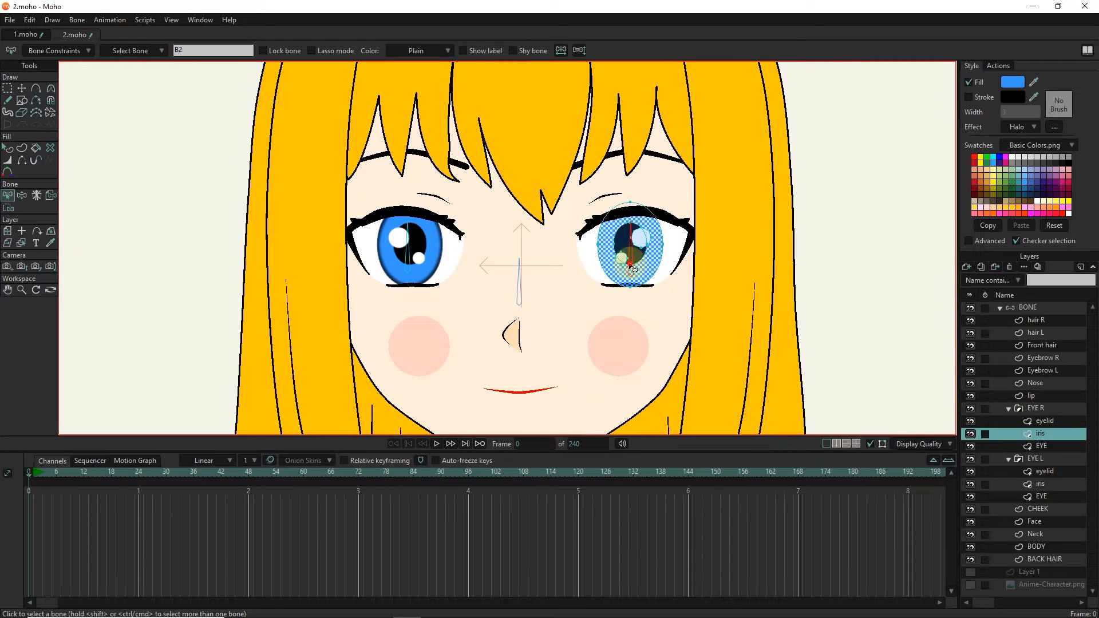
pyautogui.click(50, 195)
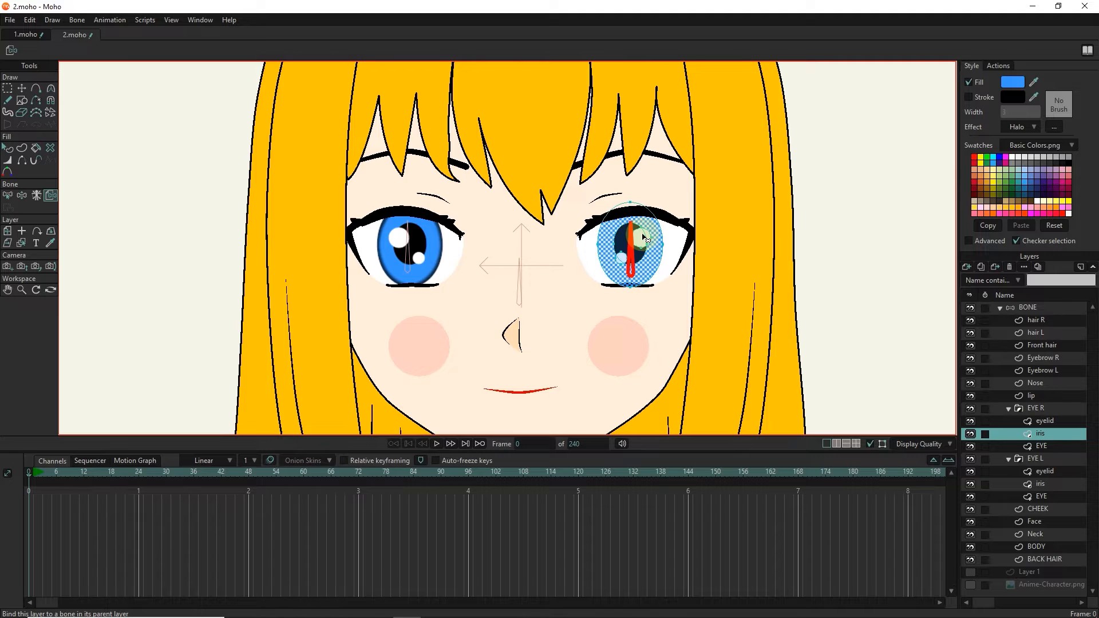
pyautogui.click(7, 88)
pyautogui.moveTo(773, 133); pyautogui.dragTo(541, 318)
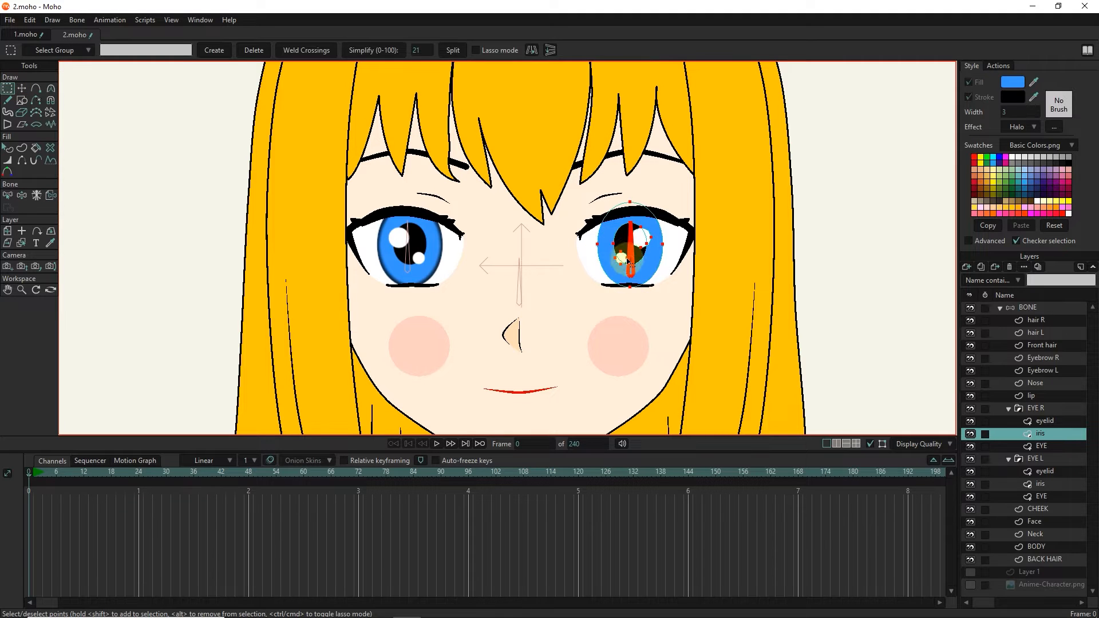
# Test the rig by rotating the central bone above the nose and checking both irises in a rendered preview
pyautogui.click(1033, 308)
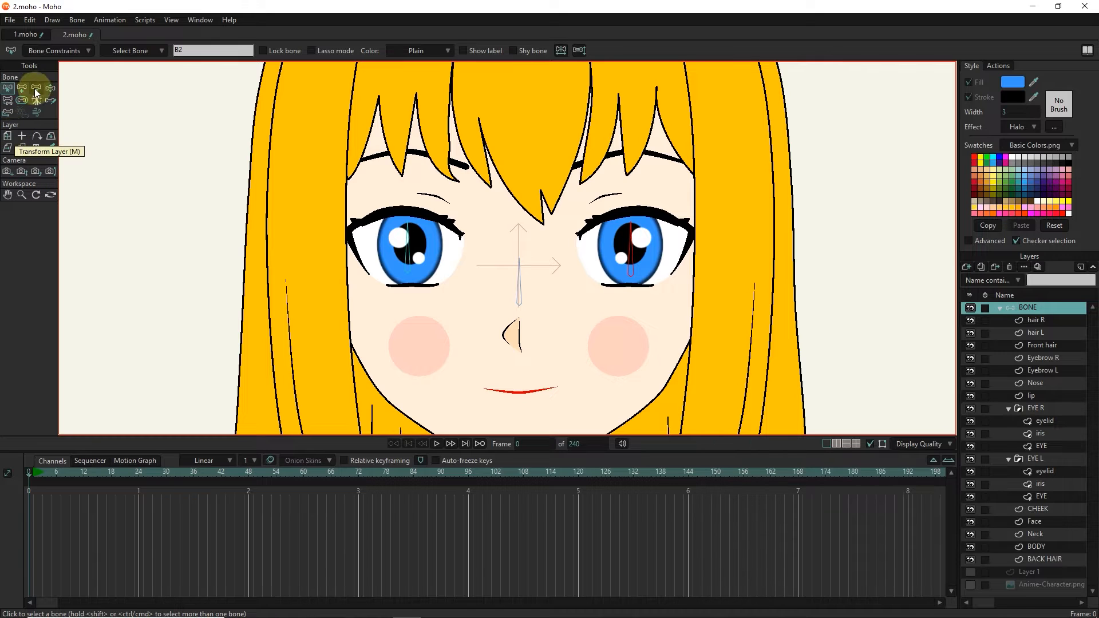
pyautogui.click(51, 88)
pyautogui.moveTo(520, 289)
pyautogui.mouseDown()
pyautogui.moveTo(500, 289)
pyautogui.moveTo(535, 286)
pyautogui.moveTo(524, 310)
pyautogui.moveTo(516, 270)
pyautogui.moveTo(496, 278)
pyautogui.moveTo(500, 291)
pyautogui.mouseUp()
pyautogui.hotkey('ctrl', 'r')
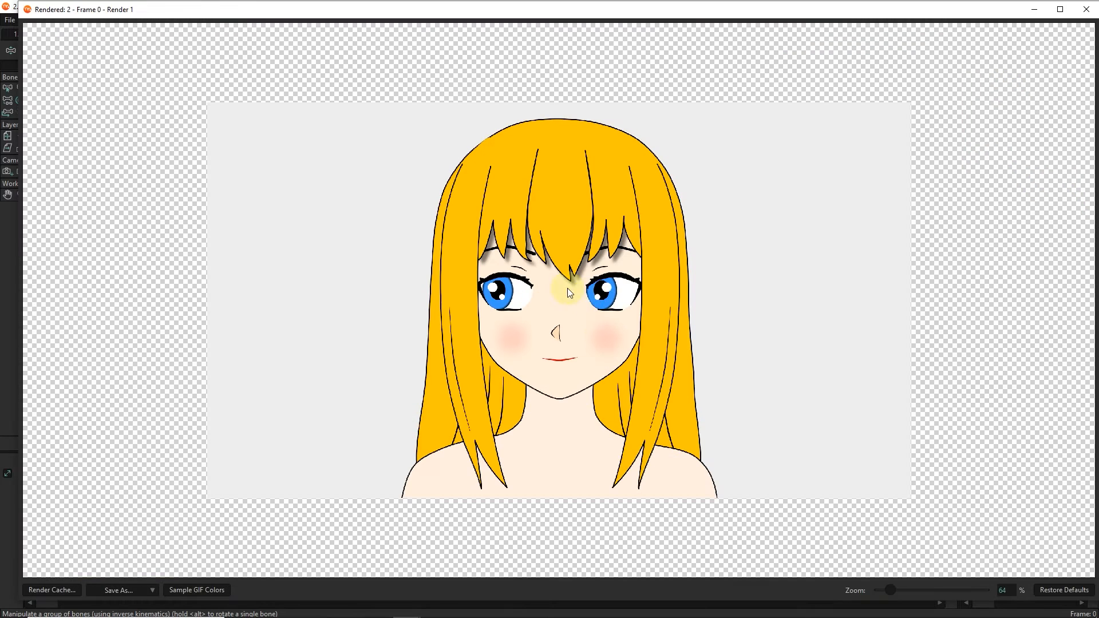
pyautogui.click(1086, 9)
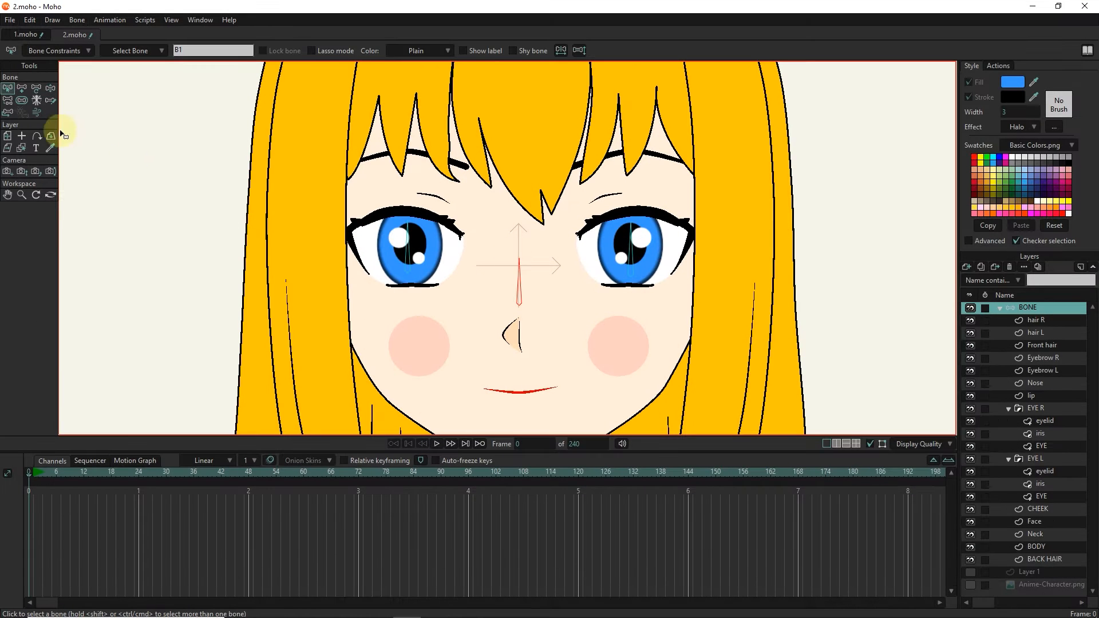
# Add an upright bone beside the character's hair, name it "eyes", and detach it from its parent bone
pyautogui.click(21, 89)
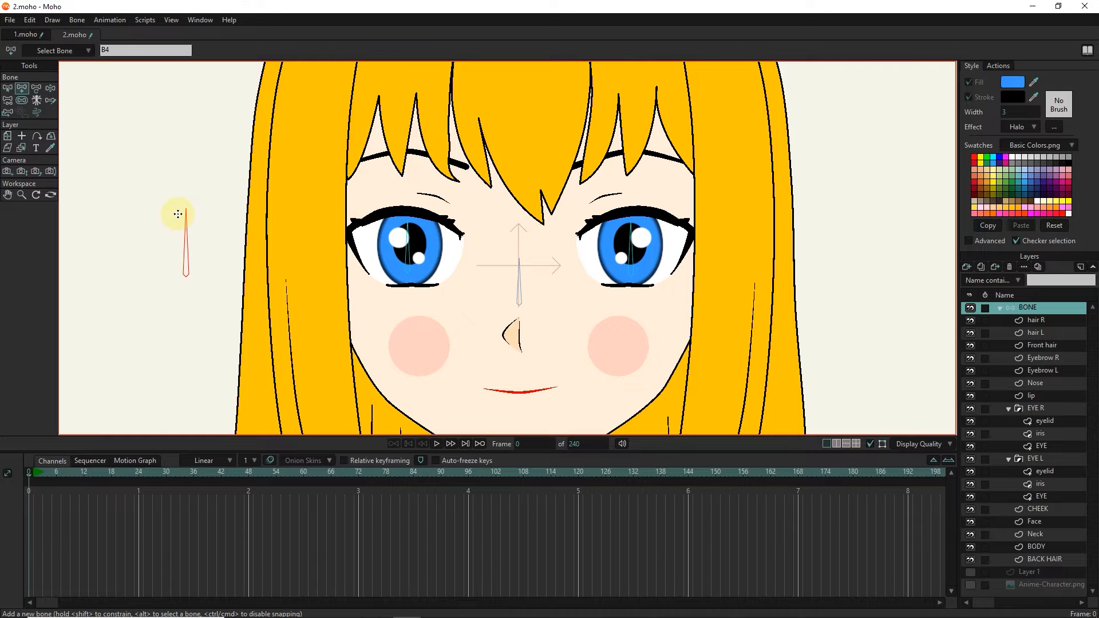
pyautogui.doubleClick(129, 50)
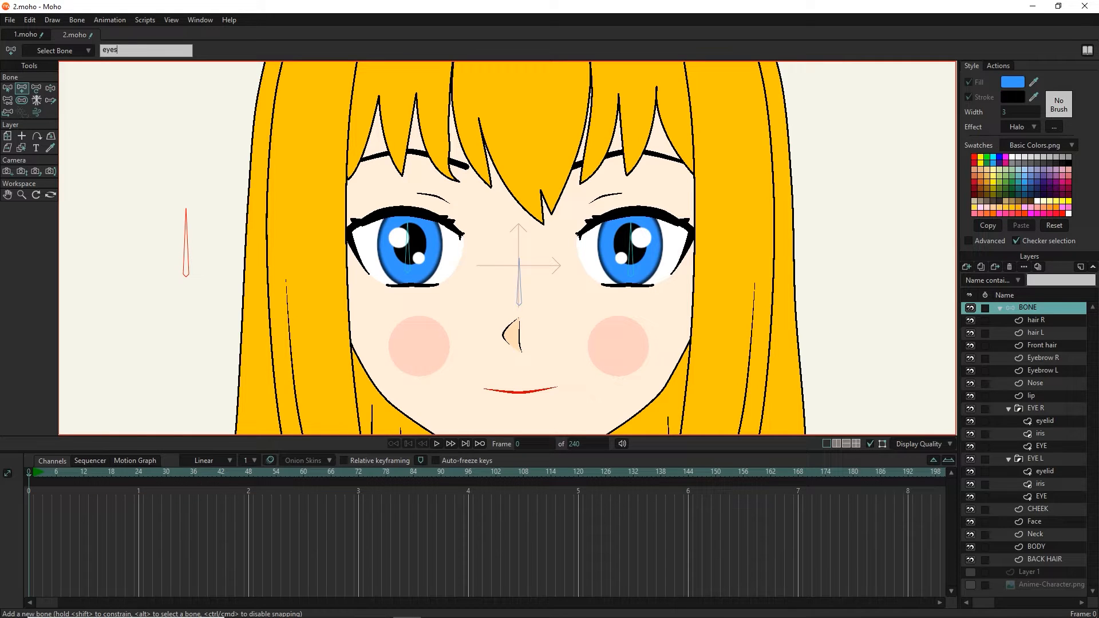
pyautogui.click(7, 101)
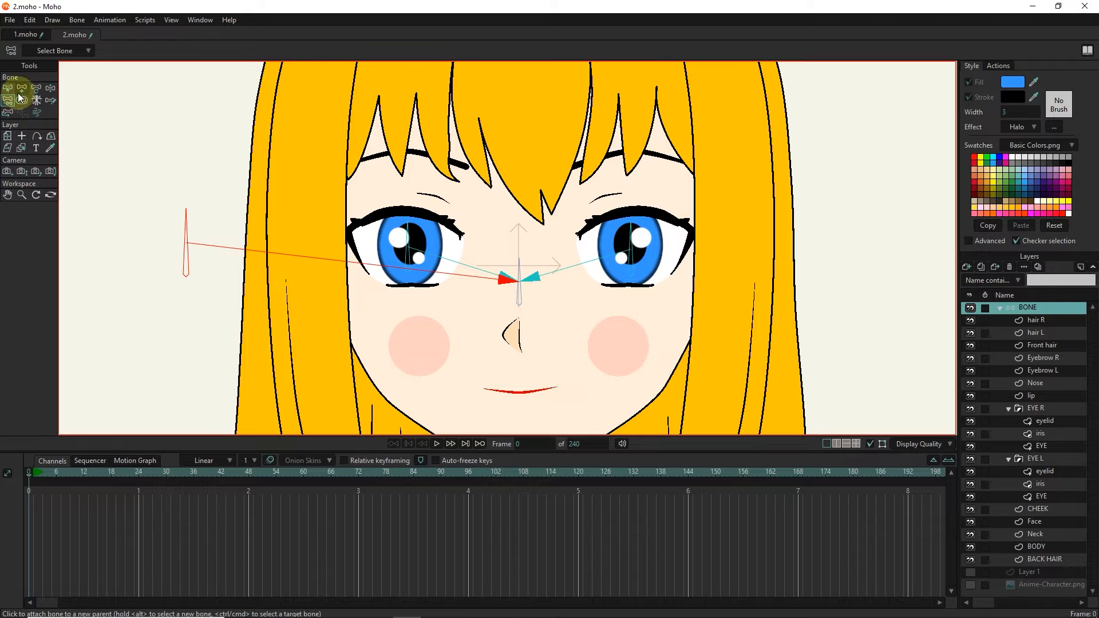
pyautogui.click(190, 186)
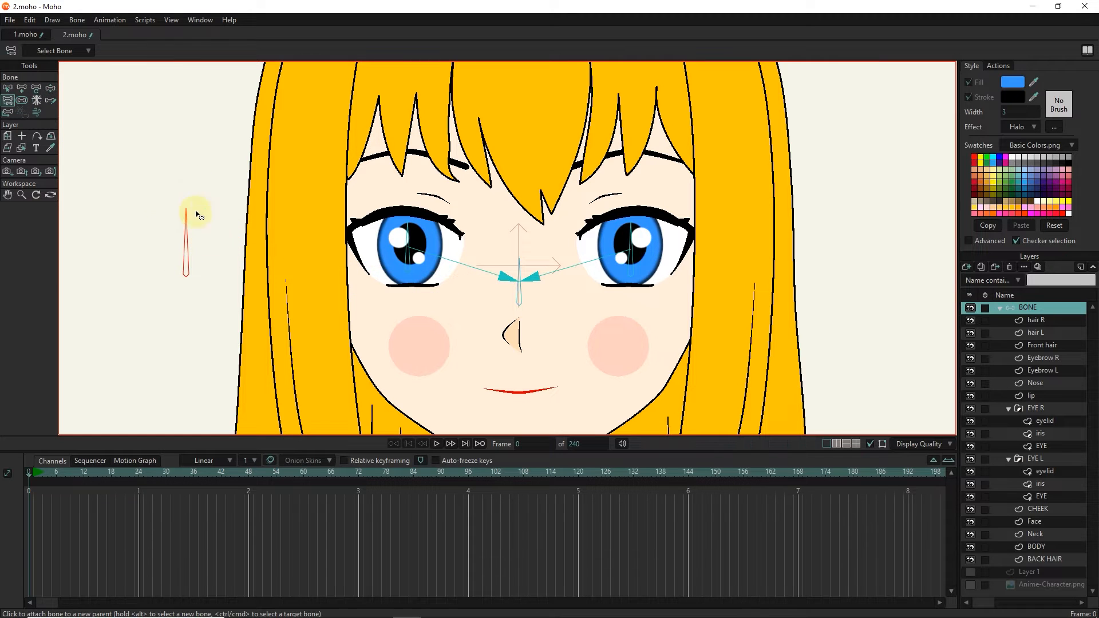
# Reduce the eyes bone's strength and make it a smart bone dial from -90 to 90 degrees lasting 48 frames, with separate positive and negative actions
pyautogui.click(22, 100)
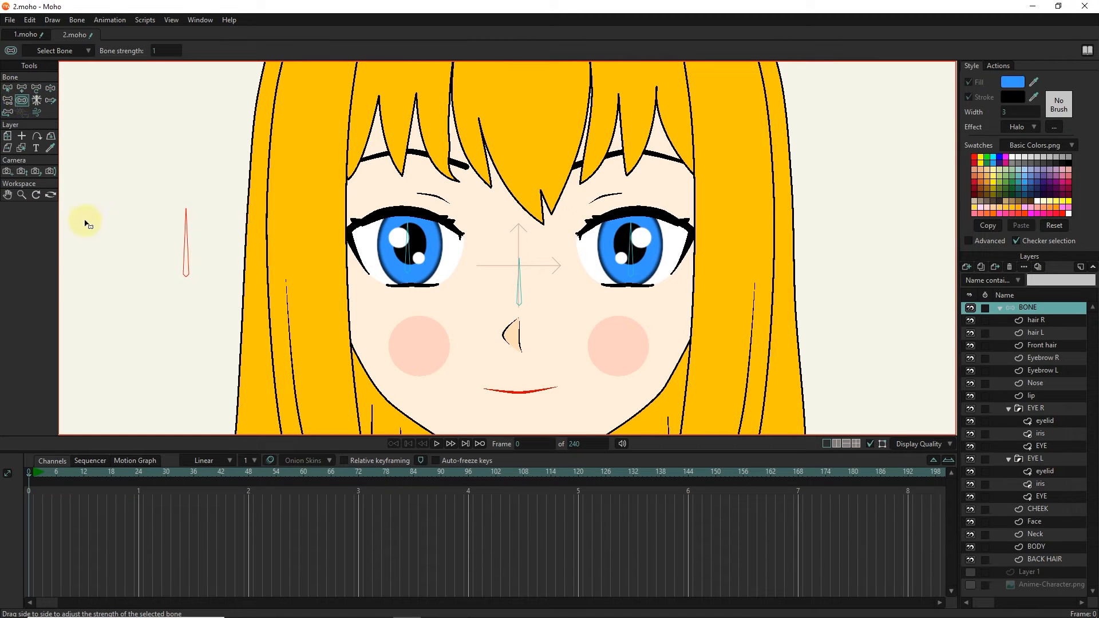
pyautogui.click(76, 20)
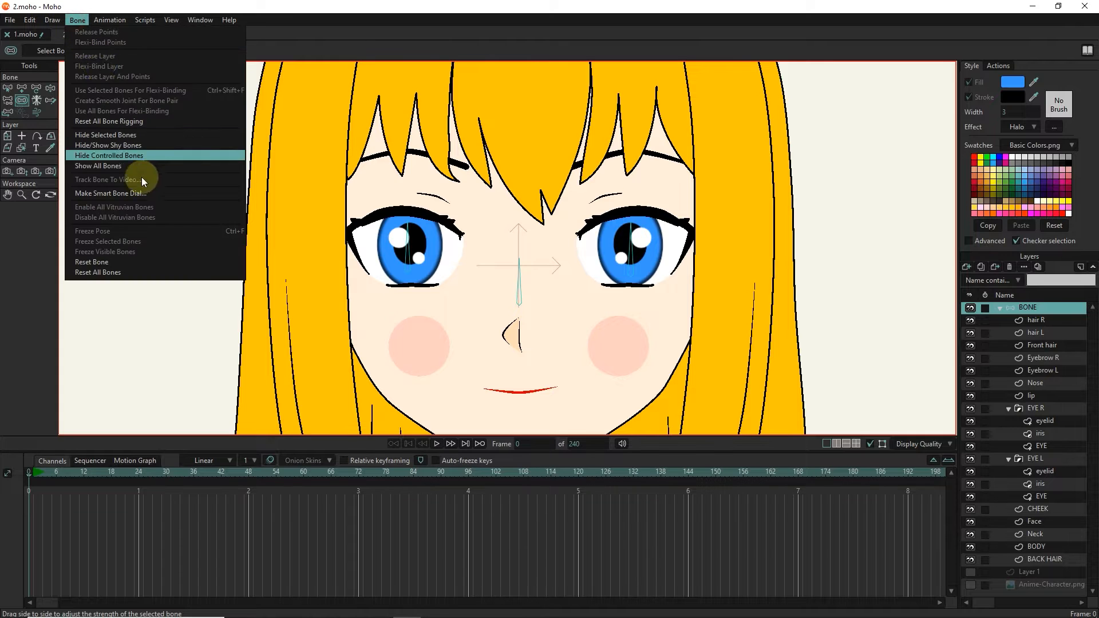
pyautogui.click(137, 192)
pyautogui.click(545, 324)
pyautogui.write('48')
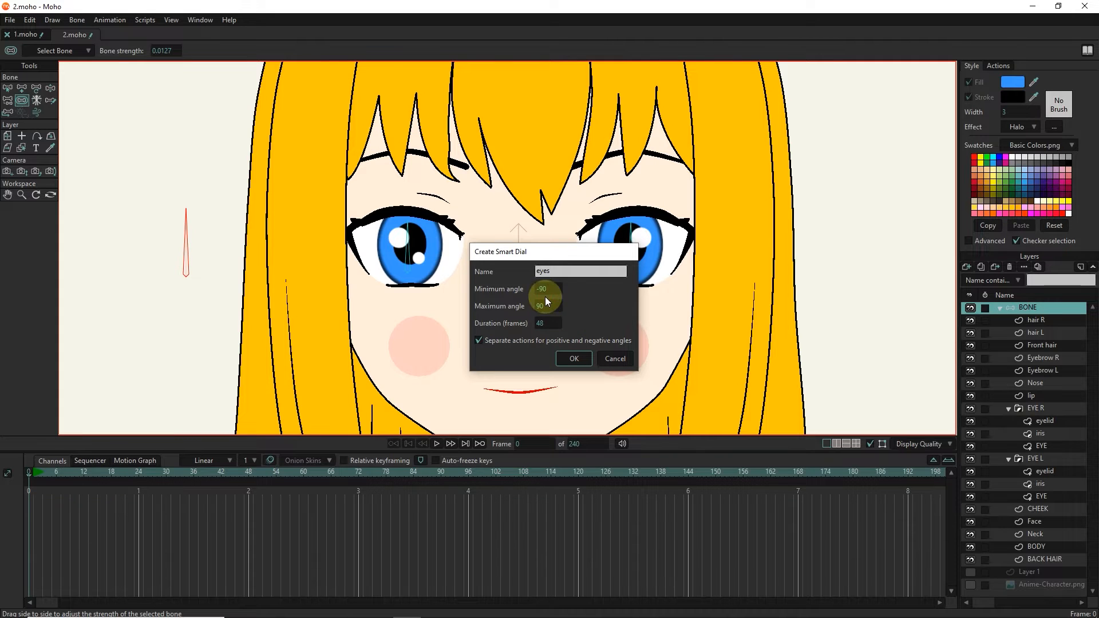
pyautogui.click(573, 359)
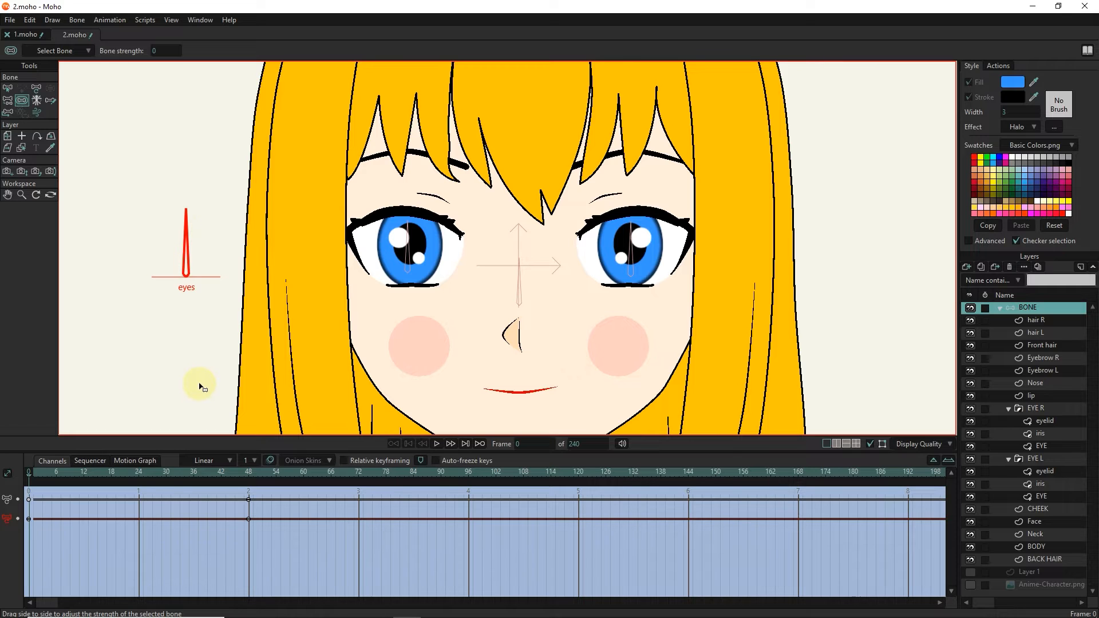
# At frame 48 of the dial action, lower the middle points of the EYE L eyelid's upper lash line onto the lower lid
pyautogui.moveTo(183, 472); pyautogui.dragTo(249, 476)
pyautogui.scroll(3, 297, 231)
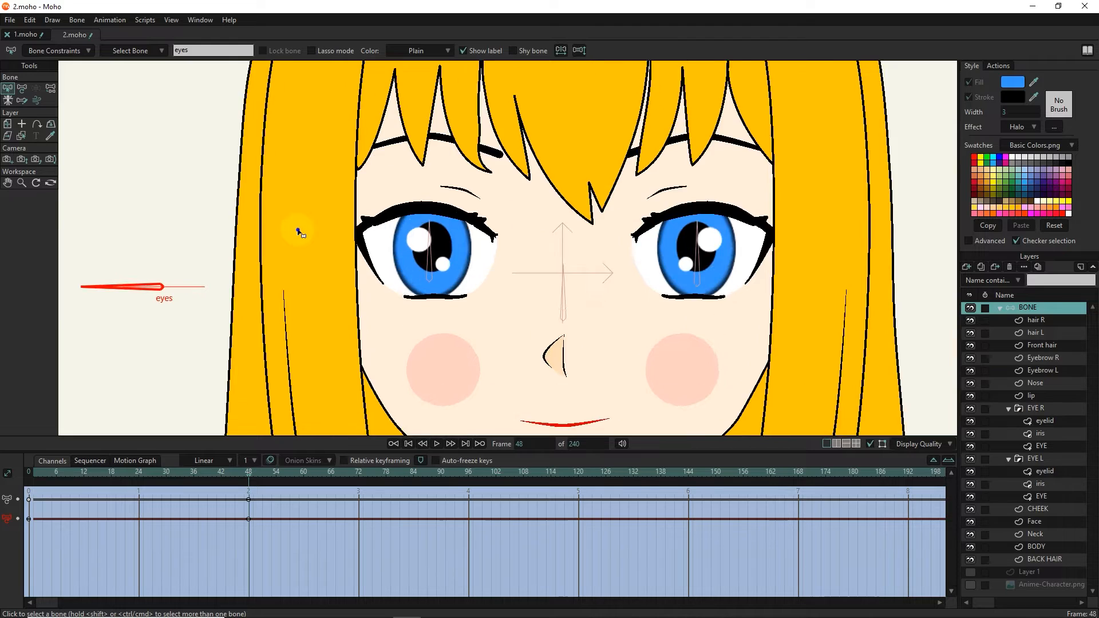
pyautogui.press('j')
pyautogui.click(598, 201)
pyautogui.press('t')
pyautogui.moveTo(558, 190); pyautogui.dragTo(559, 312)
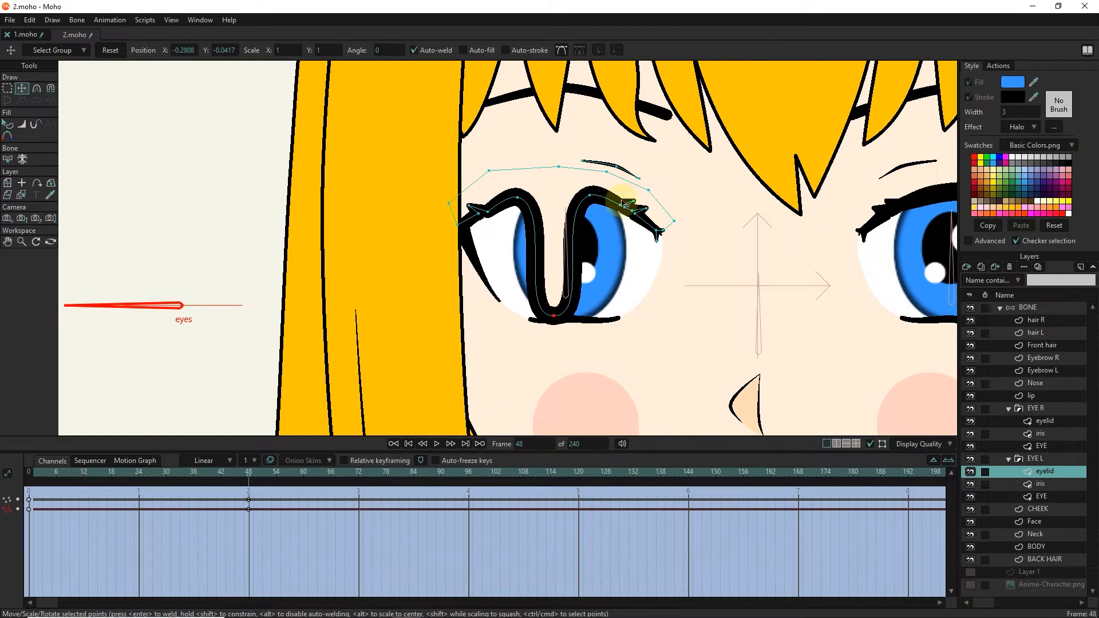
pyautogui.moveTo(591, 195); pyautogui.dragTo(590, 315)
pyautogui.moveTo(518, 198); pyautogui.dragTo(517, 311)
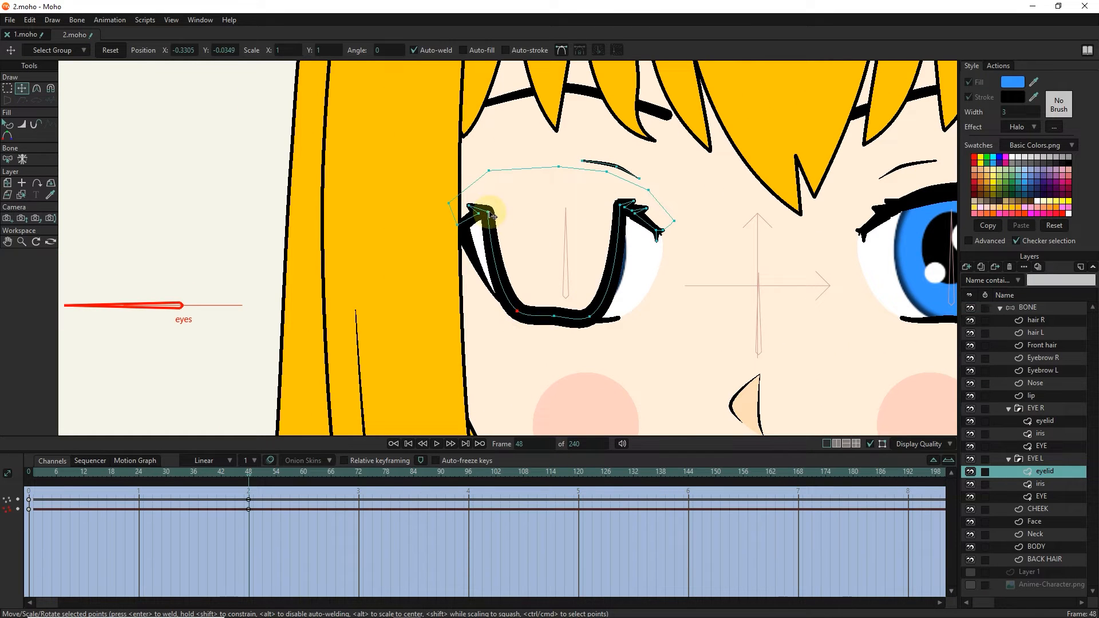
# Lower the outer and inner lash points of the EYE L eyelid onto the closed lid curve at frame 48
pyautogui.moveTo(494, 216); pyautogui.dragTo(495, 258)
pyautogui.moveTo(518, 311); pyautogui.dragTo(482, 272)
pyautogui.moveTo(621, 206); pyautogui.dragTo(629, 310)
pyautogui.hotkey('ctrl', 'z')
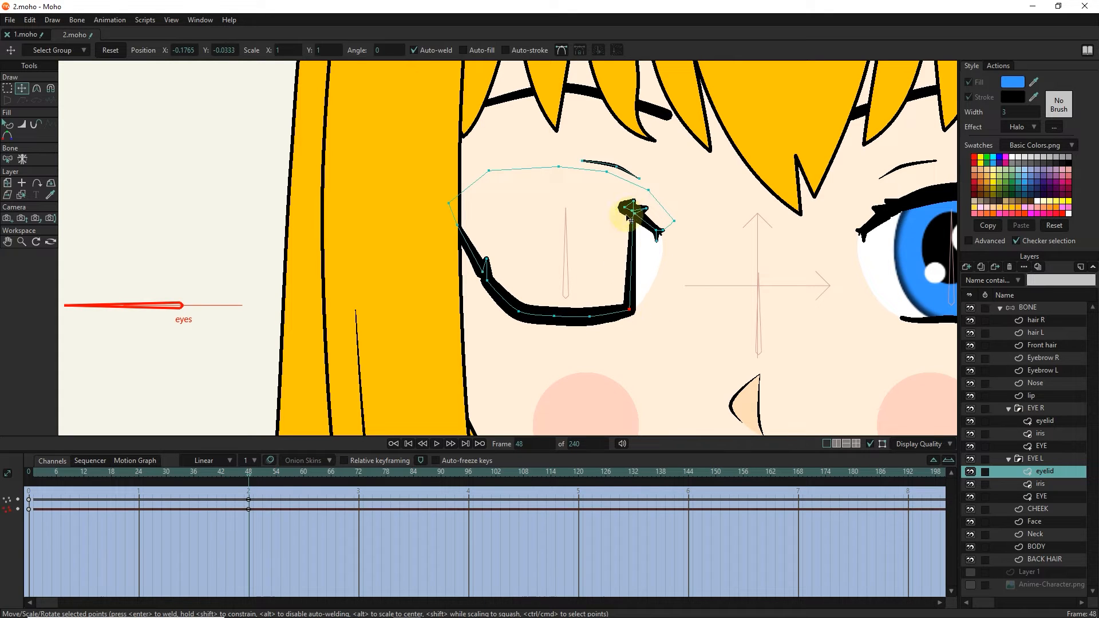
pyautogui.hotkey('ctrl', 'z')
pyautogui.hotkey('ctrl', 'shift', 'z')
pyautogui.moveTo(630, 205); pyautogui.dragTo(641, 302)
pyautogui.moveTo(633, 211); pyautogui.dragTo(652, 277)
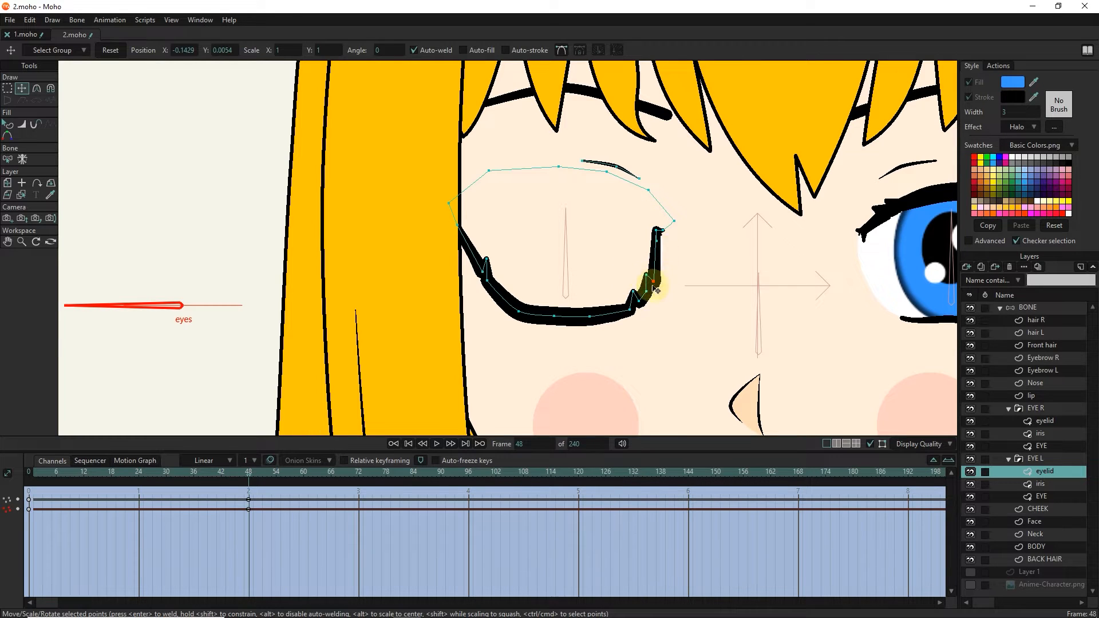
# Refine the lowered inner lash points of the EYE L eyelid and move the lash tip out to the eye's inner corner
pyautogui.scroll(1, 638, 303)
pyautogui.moveTo(640, 300); pyautogui.dragTo(646, 291)
pyautogui.moveTo(656, 278); pyautogui.dragTo(652, 283)
pyautogui.scroll(3, 658, 221)
pyautogui.press('g')
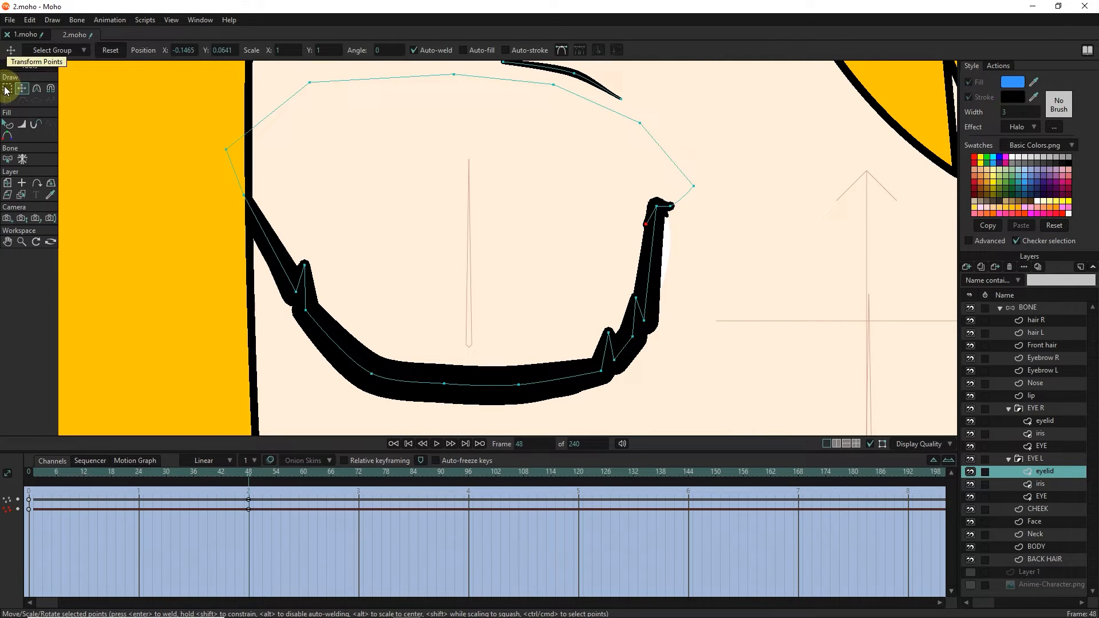
pyautogui.press('t')
pyautogui.moveTo(656, 205); pyautogui.dragTo(692, 209)
# Scrub the action up to frame 48 to check the closing motion and tuck the remaining EYE L lash points into the curve
pyautogui.scroll(-2, 564, 238)
pyautogui.moveTo(214, 473); pyautogui.dragTo(247, 461)
pyautogui.click(590, 227)
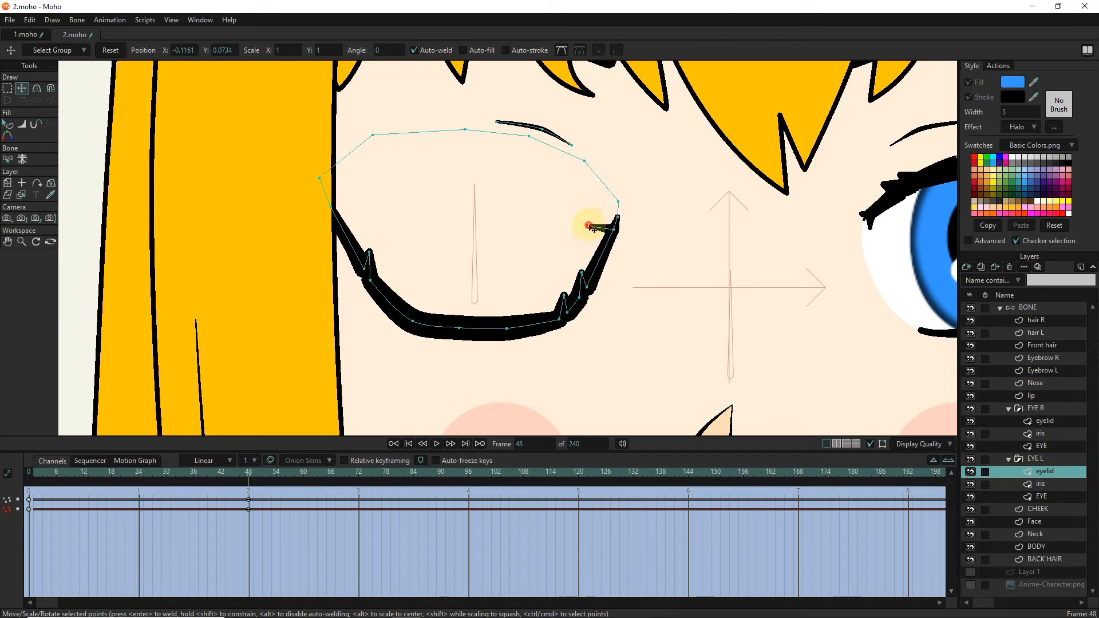
pyautogui.moveTo(248, 473)
pyautogui.mouseDown()
pyautogui.moveTo(216, 456)
pyautogui.moveTo(37, 429)
pyautogui.moveTo(248, 462)
pyautogui.mouseUp()
pyautogui.click(594, 293)
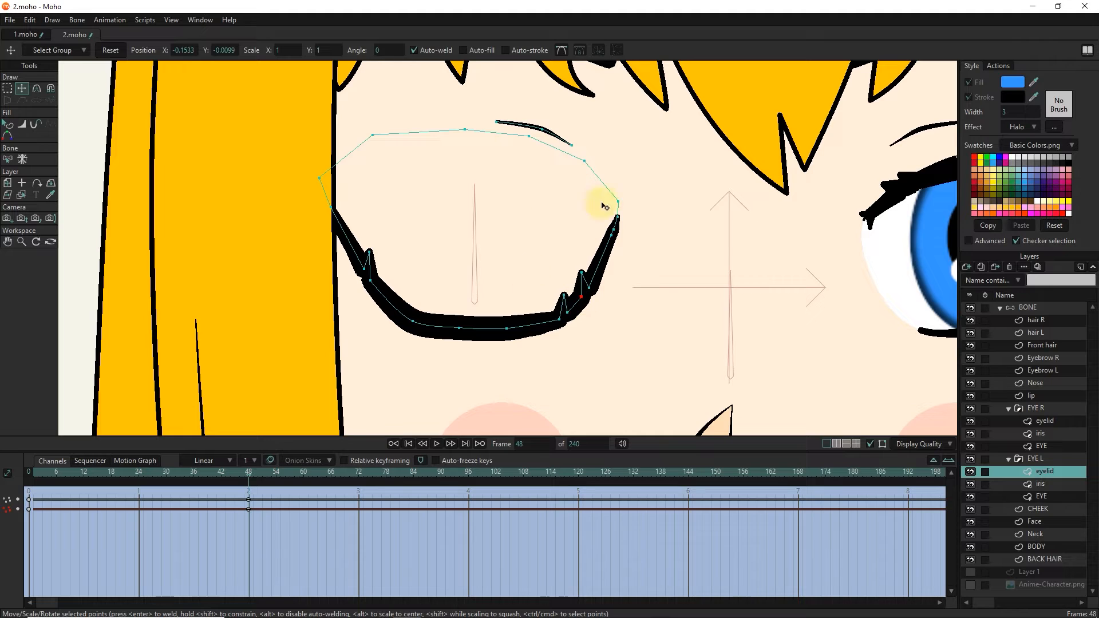
pyautogui.click(460, 330)
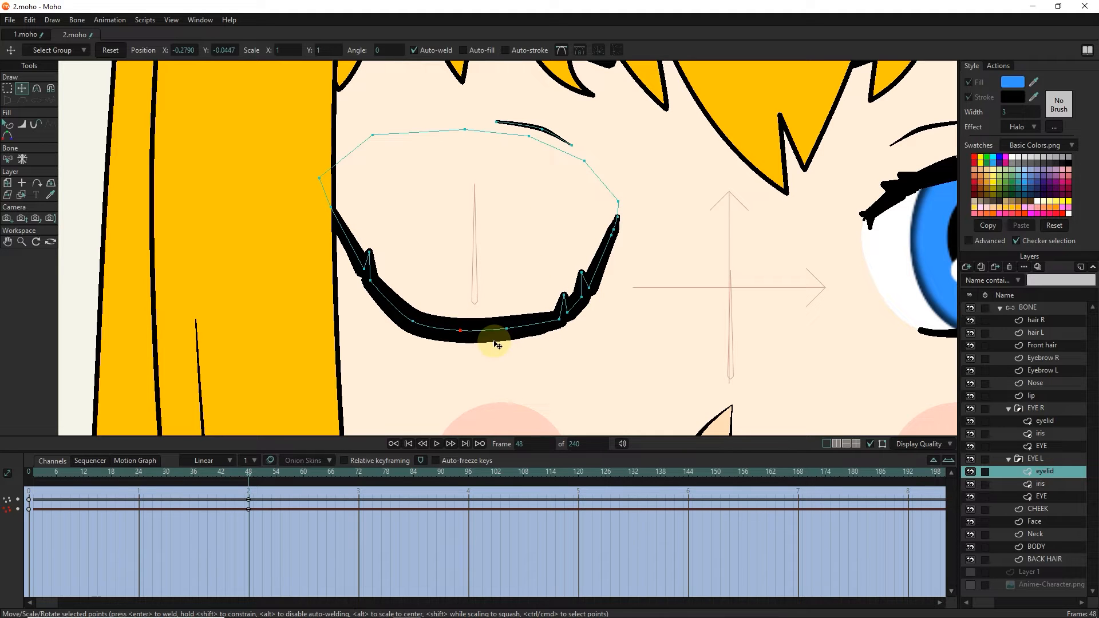
# Select the eyelid keyframes at frame 48 and switch from the eyes action back to Mainline
pyautogui.moveTo(275, 492); pyautogui.dragTo(58, 548)
pyautogui.click(999, 64)
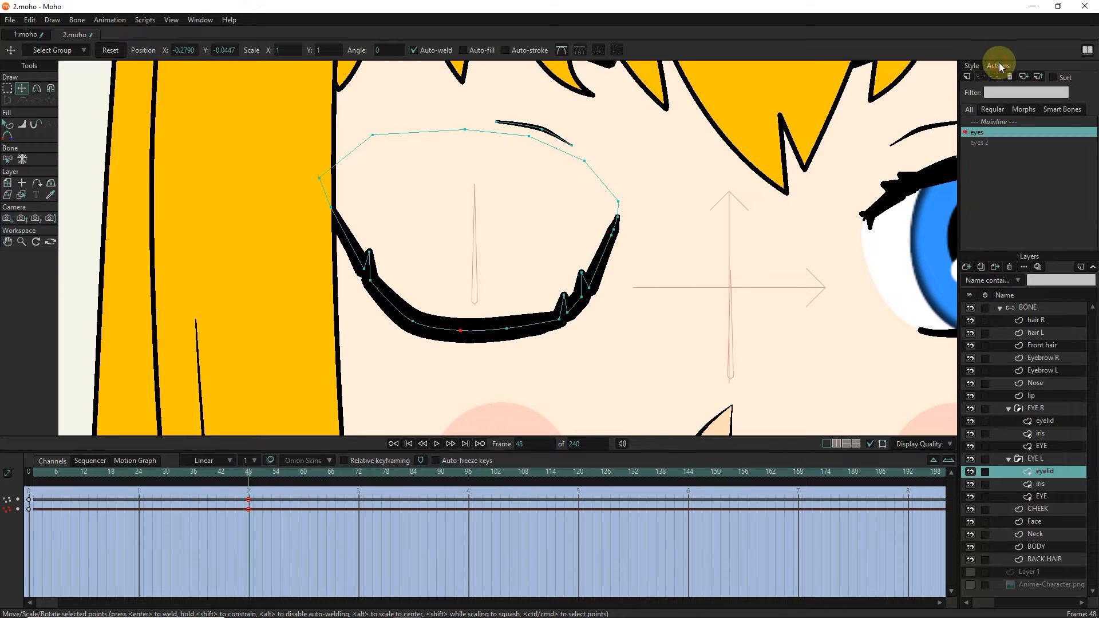
pyautogui.click(197, 20)
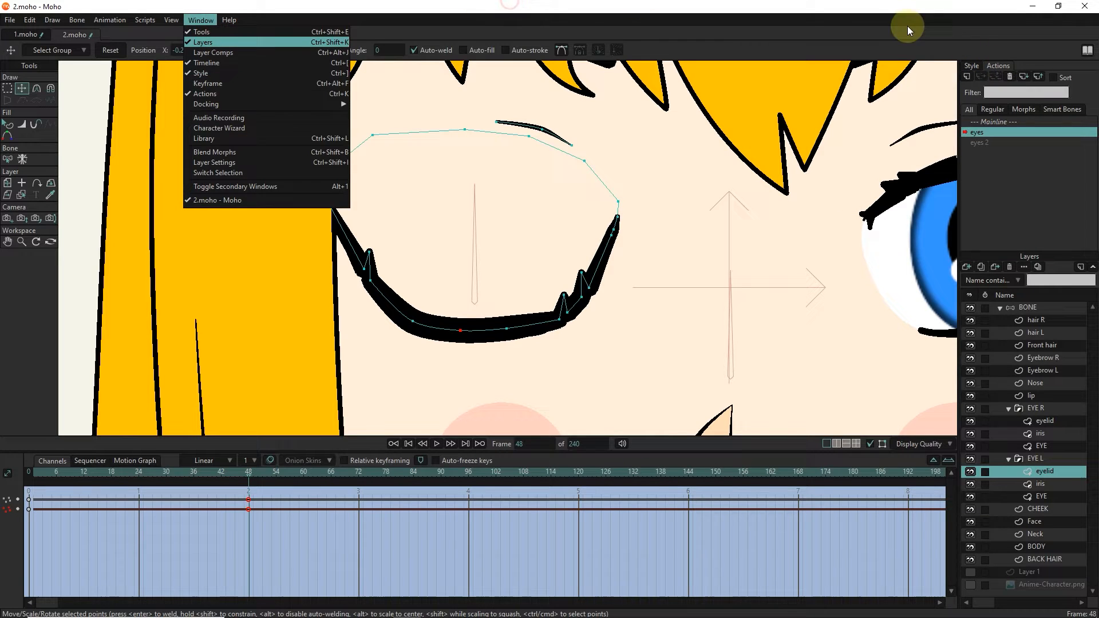
pyautogui.click(1002, 65)
pyautogui.click(991, 122)
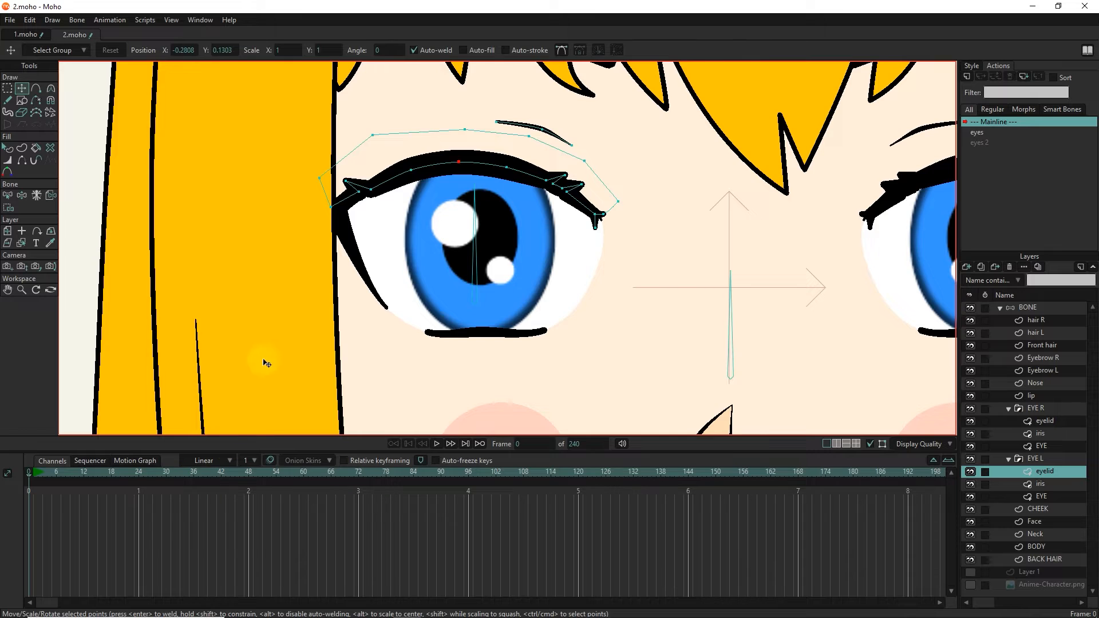
# Test the dial on the BONE layer by rotating the eyes bone with Manipulate Bones
pyautogui.scroll(-3, 405, 321)
pyautogui.scroll(-4, 401, 332)
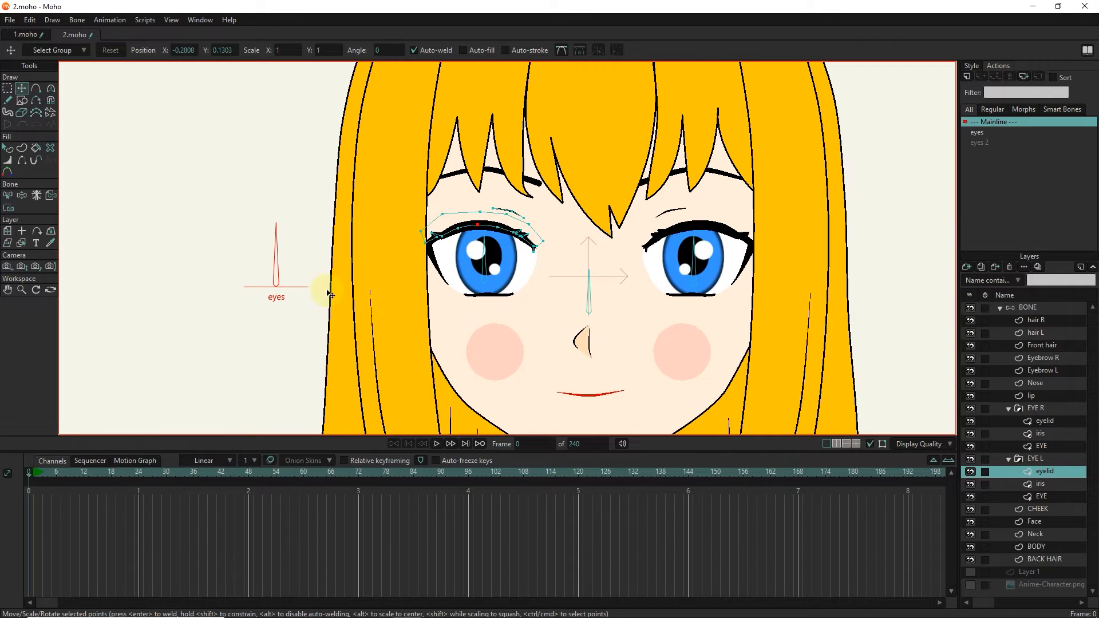
pyautogui.click(996, 308)
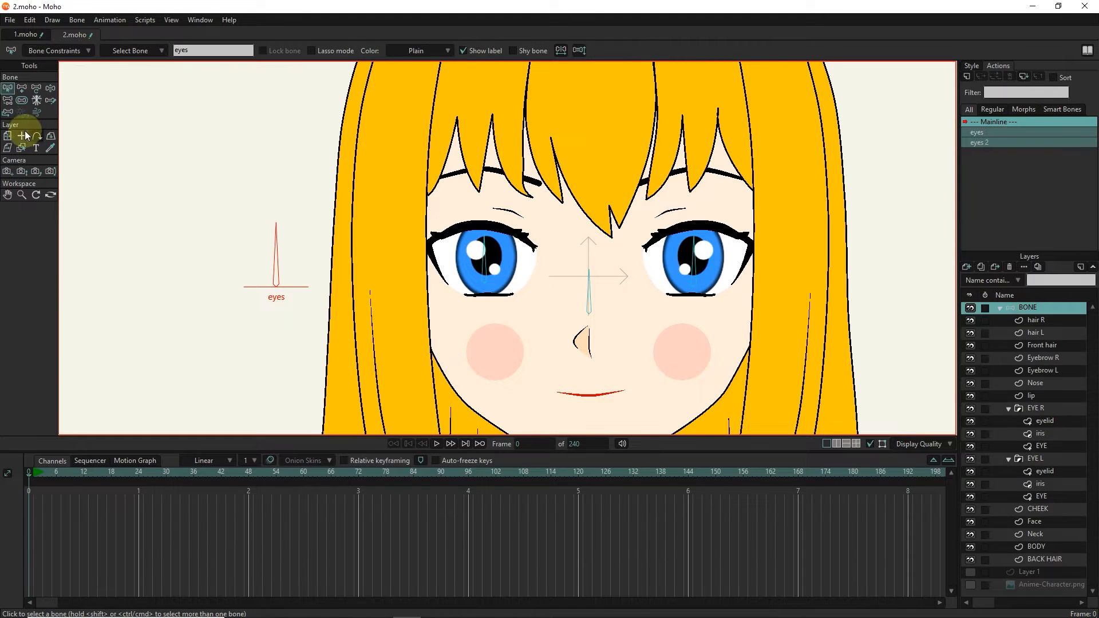
pyautogui.click(50, 88)
pyautogui.moveTo(276, 246)
pyautogui.mouseDown()
pyautogui.moveTo(214, 309)
pyautogui.moveTo(167, 327)
pyautogui.moveTo(222, 275)
pyautogui.moveTo(241, 282)
pyautogui.moveTo(142, 385)
pyautogui.moveTo(191, 315)
pyautogui.moveTo(252, 263)
pyautogui.moveTo(172, 367)
pyautogui.moveTo(272, 266)
pyautogui.mouseUp()
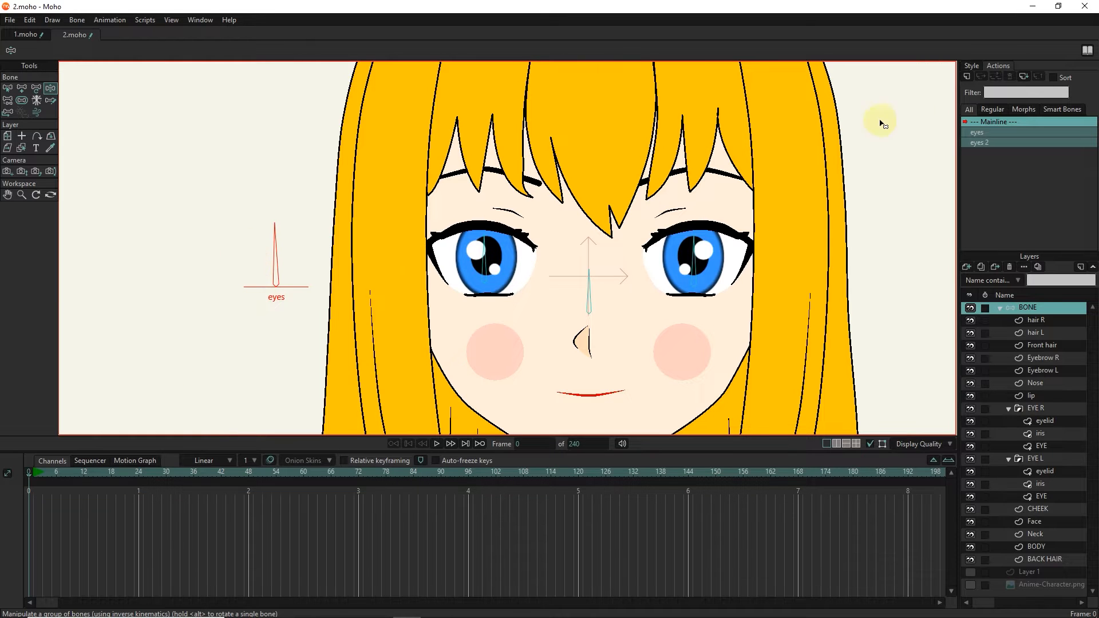
# Activate the eyes 2 action at frame 48 and lower the middle and outer upper-lash points of the EYE L eyelid onto the lower lid
pyautogui.doubleClick(980, 142)
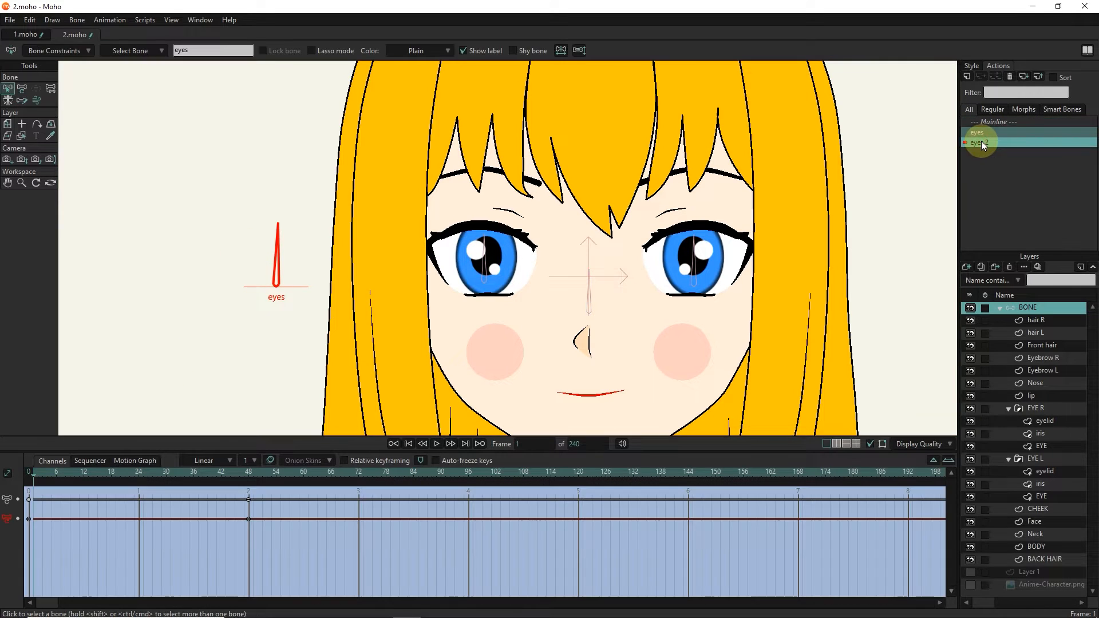
pyautogui.moveTo(256, 479)
pyautogui.mouseDown()
pyautogui.moveTo(122, 475)
pyautogui.moveTo(104, 486)
pyautogui.moveTo(262, 496)
pyautogui.moveTo(249, 499)
pyautogui.mouseUp()
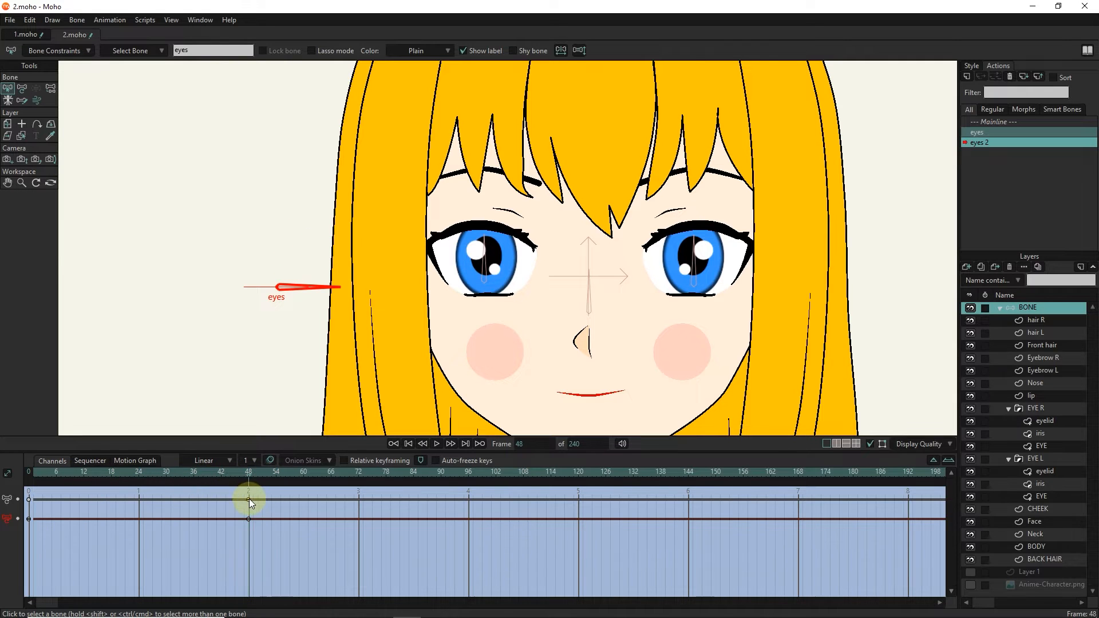
pyautogui.click(22, 136)
pyautogui.scroll(2, 487, 241)
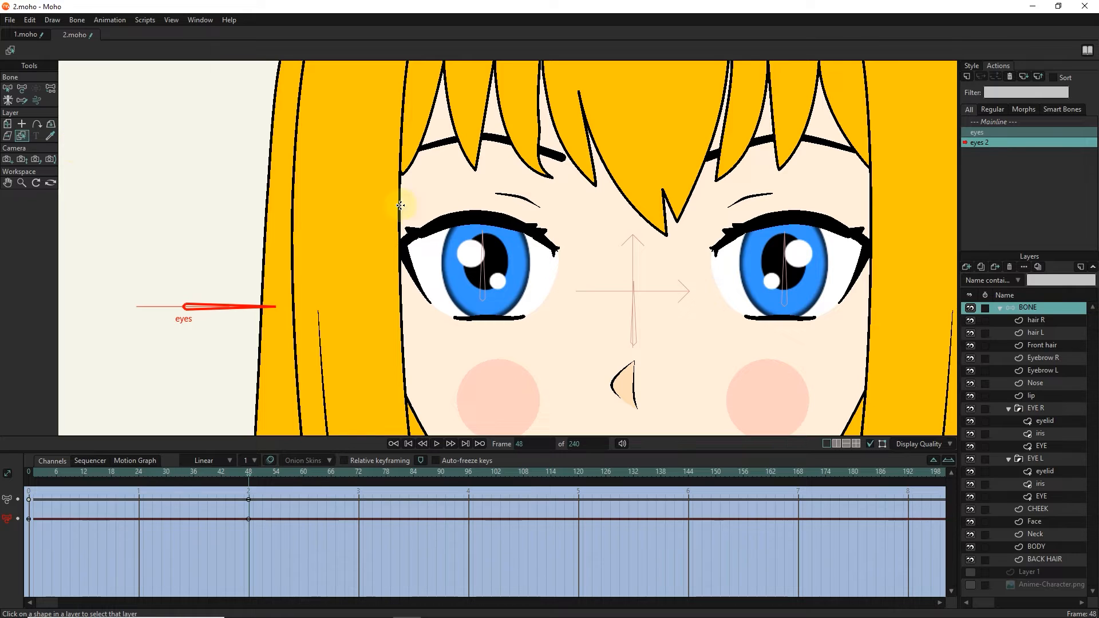
pyautogui.click(498, 216)
pyautogui.moveTo(473, 218); pyautogui.dragTo(497, 316)
pyautogui.moveTo(443, 225); pyautogui.dragTo(426, 295)
pyautogui.moveTo(409, 231); pyautogui.dragTo(420, 271)
pyautogui.moveTo(417, 237); pyautogui.dragTo(421, 284)
pyautogui.moveTo(518, 314)
pyautogui.mouseDown()
pyautogui.moveTo(529, 224)
pyautogui.moveTo(533, 300)
pyautogui.mouseUp()
# Lower the inner lash points of the EYE L eyelid onto the closed curve and move the lash tip to the inner corner
pyautogui.scroll(2, 536, 297)
pyautogui.moveTo(525, 201); pyautogui.dragTo(536, 310)
pyautogui.moveTo(548, 222); pyautogui.dragTo(544, 298)
pyautogui.moveTo(550, 203); pyautogui.dragTo(542, 286)
pyautogui.moveTo(539, 209)
pyautogui.mouseDown()
pyautogui.moveTo(551, 276)
pyautogui.moveTo(535, 313)
pyautogui.moveTo(560, 236)
pyautogui.moveTo(566, 252)
pyautogui.moveTo(563, 241)
pyautogui.moveTo(584, 234)
pyautogui.mouseUp()
pyautogui.scroll(2, 573, 229)
pyautogui.scroll(-2, 454, 309)
# Scrub the eyes 2 action up to frame 48 and inspect the closing of the EYE L eyelid
pyautogui.moveTo(255, 477)
pyautogui.mouseDown()
pyautogui.moveTo(272, 477)
pyautogui.moveTo(242, 477)
pyautogui.moveTo(249, 485)
pyautogui.mouseUp()
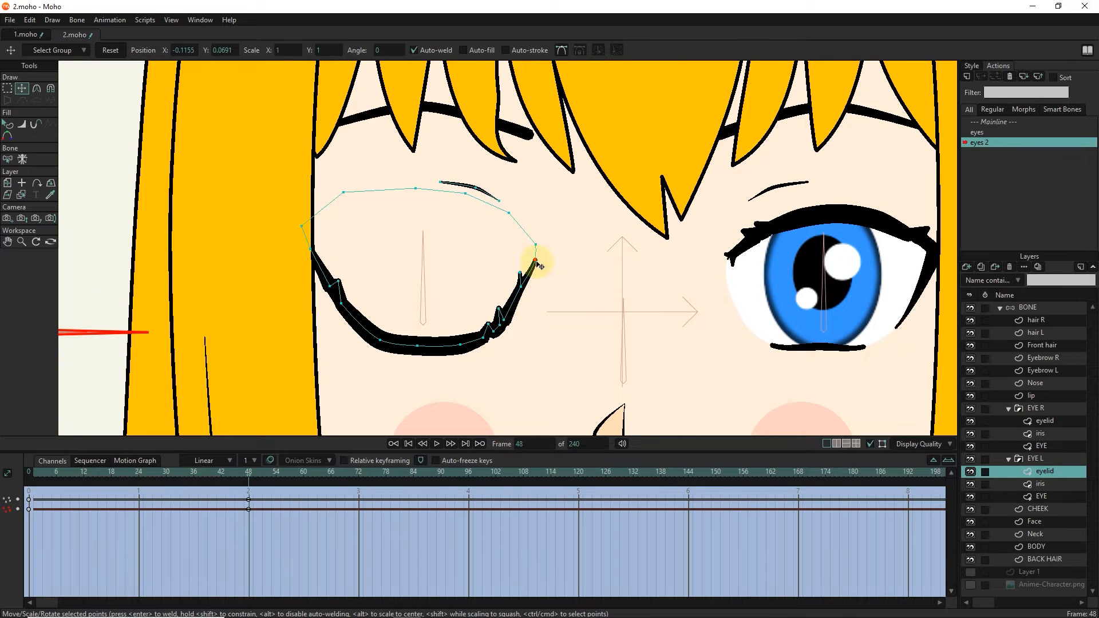
pyautogui.click(37, 88)
pyautogui.scroll(2, 542, 262)
pyautogui.click(525, 278)
pyautogui.moveTo(239, 478)
pyautogui.mouseDown()
pyautogui.moveTo(125, 461)
pyautogui.moveTo(248, 466)
pyautogui.mouseUp()
pyautogui.scroll(-3, 545, 314)
pyautogui.scroll(1, 401, 254)
# Select the EYE R eyelid and lower the middle points of its upper lash line onto the lower lid at frame 48
pyautogui.click(23, 196)
pyautogui.click(576, 238)
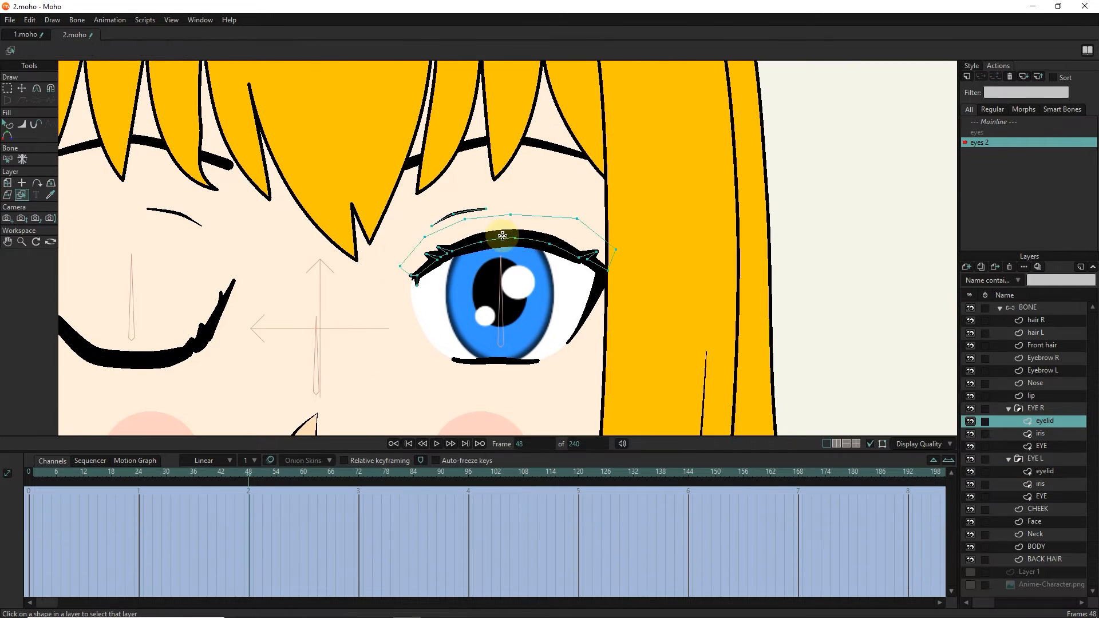
pyautogui.scroll(2, 503, 277)
pyautogui.scroll(-1, 506, 279)
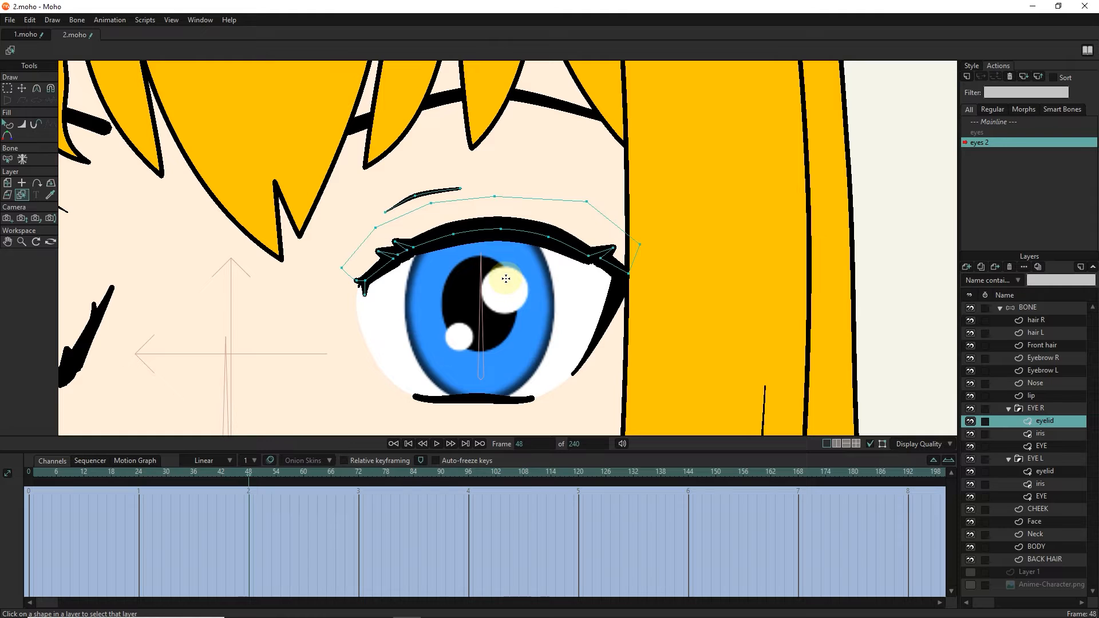
pyautogui.click(22, 90)
pyautogui.moveTo(501, 229); pyautogui.dragTo(501, 395)
pyautogui.moveTo(550, 237); pyautogui.dragTo(541, 393)
pyautogui.hotkey('ctrl', 'z')
pyautogui.moveTo(554, 240); pyautogui.dragTo(552, 389)
pyautogui.moveTo(452, 235); pyautogui.dragTo(440, 399)
pyautogui.moveTo(499, 398); pyautogui.dragTo(484, 406)
pyautogui.moveTo(548, 389); pyautogui.dragTo(540, 395)
# Lower the outer and inner lash points of the EYE R eyelid to complete its closed lid curve
pyautogui.moveTo(590, 258); pyautogui.dragTo(577, 363)
pyautogui.moveTo(601, 263); pyautogui.dragTo(583, 352)
pyautogui.moveTo(415, 246); pyautogui.dragTo(403, 367)
pyautogui.moveTo(416, 263); pyautogui.dragTo(396, 380)
pyautogui.moveTo(401, 257); pyautogui.dragTo(388, 371)
pyautogui.moveTo(381, 253)
pyautogui.mouseDown()
pyautogui.moveTo(386, 354)
pyautogui.moveTo(376, 358)
pyautogui.mouseUp()
pyautogui.moveTo(367, 296); pyautogui.dragTo(349, 288)
pyautogui.moveTo(365, 295); pyautogui.dragTo(359, 311)
pyautogui.scroll(-2, 294, 281)
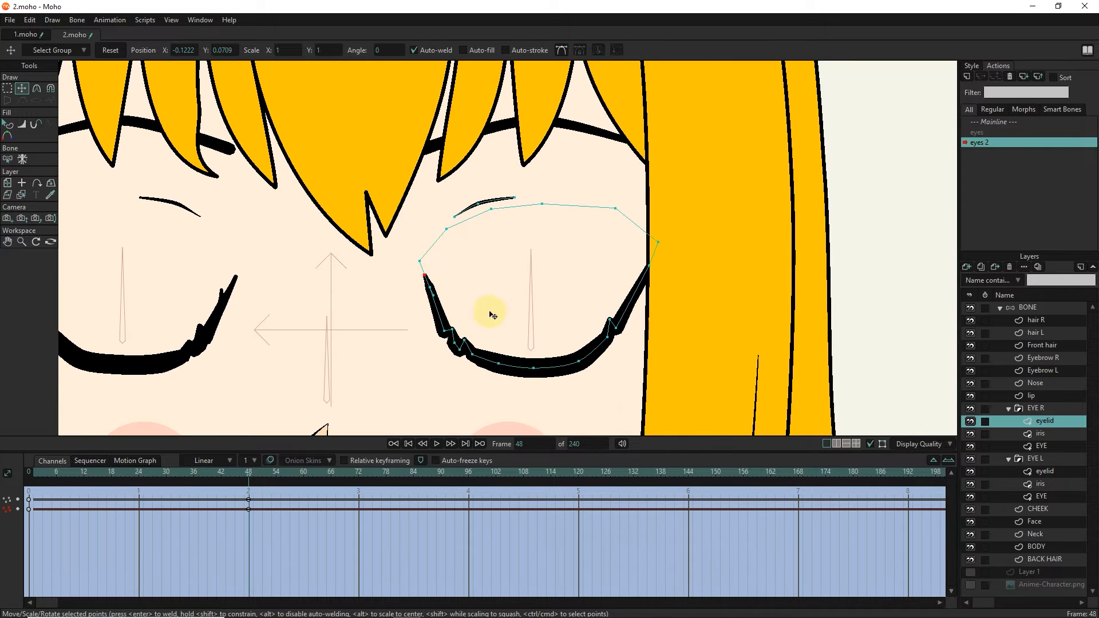
# Adjust the inner and outer lash points of the closed EYE R eyelid and scrub to frame 48 to check both eyes
pyautogui.moveTo(30, 472); pyautogui.dragTo(253, 484)
pyautogui.scroll(3, 467, 366)
pyautogui.click(420, 291)
pyautogui.click(374, 175)
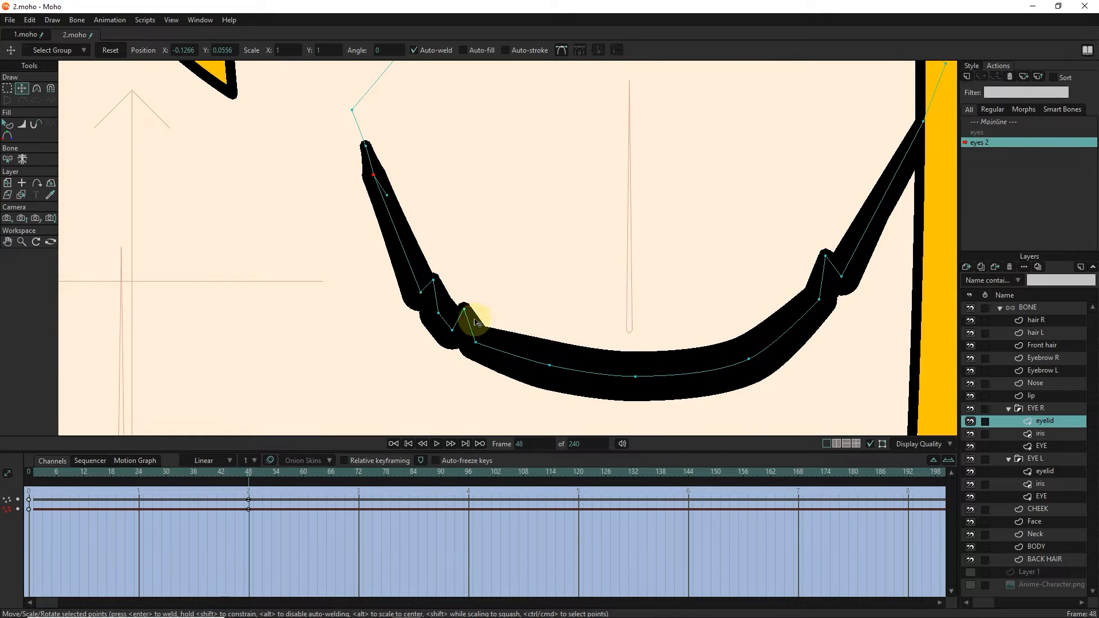
pyautogui.click(845, 277)
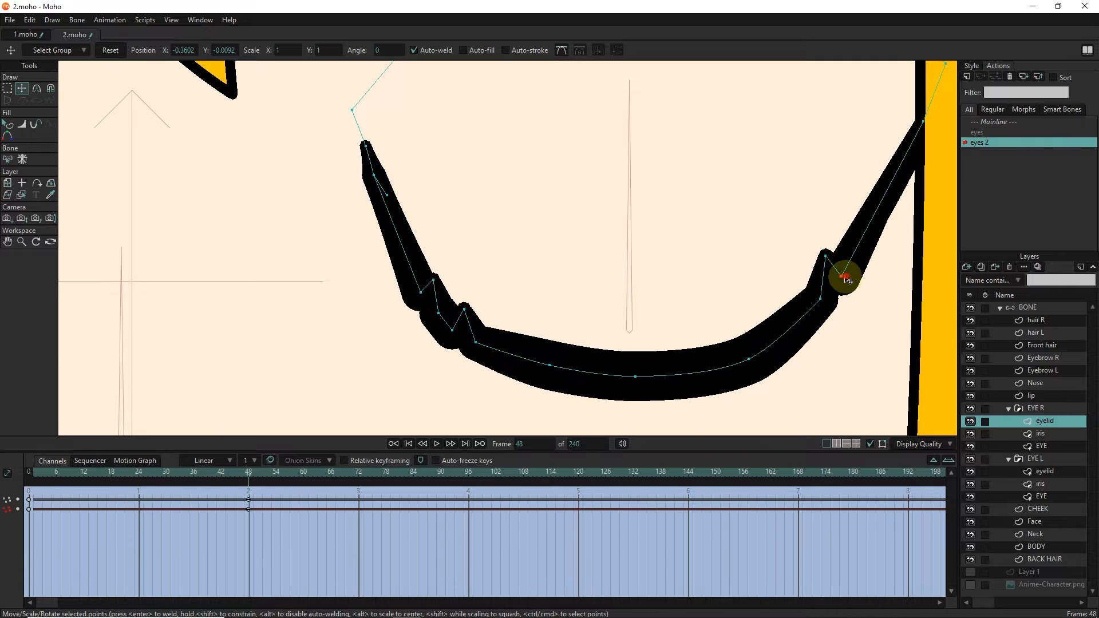
pyautogui.scroll(-5, 513, 277)
pyautogui.moveTo(249, 474)
pyautogui.mouseDown()
pyautogui.moveTo(132, 466)
pyautogui.moveTo(249, 473)
pyautogui.mouseUp()
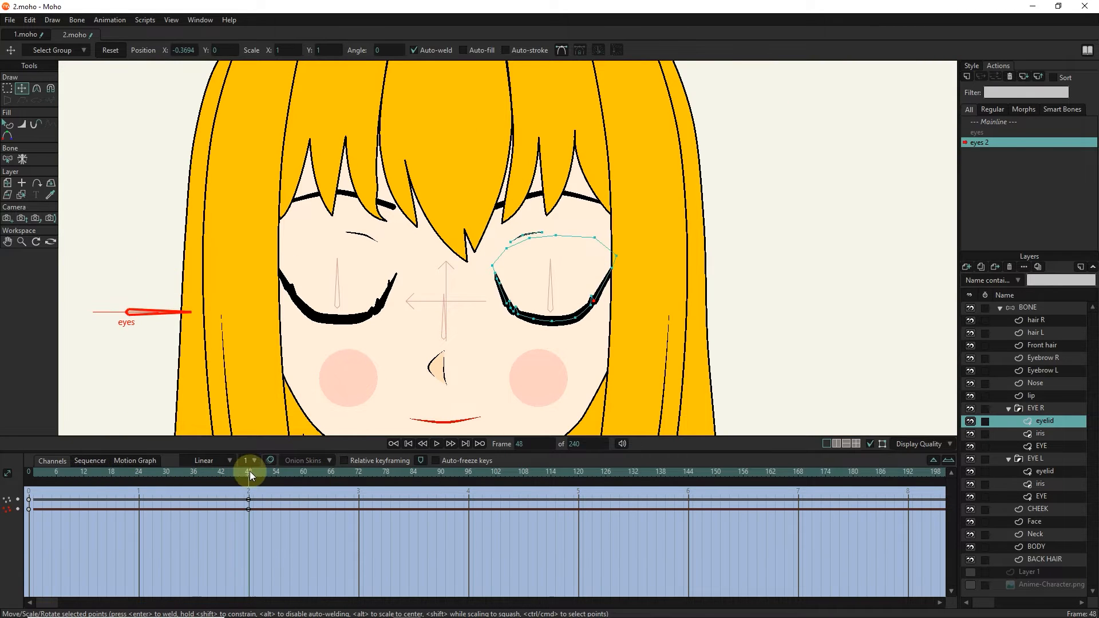
# Return to Mainline and rotate the eyes bone on the BONE layer to test both eyelids closing
pyautogui.doubleClick(989, 124)
pyautogui.click(1028, 308)
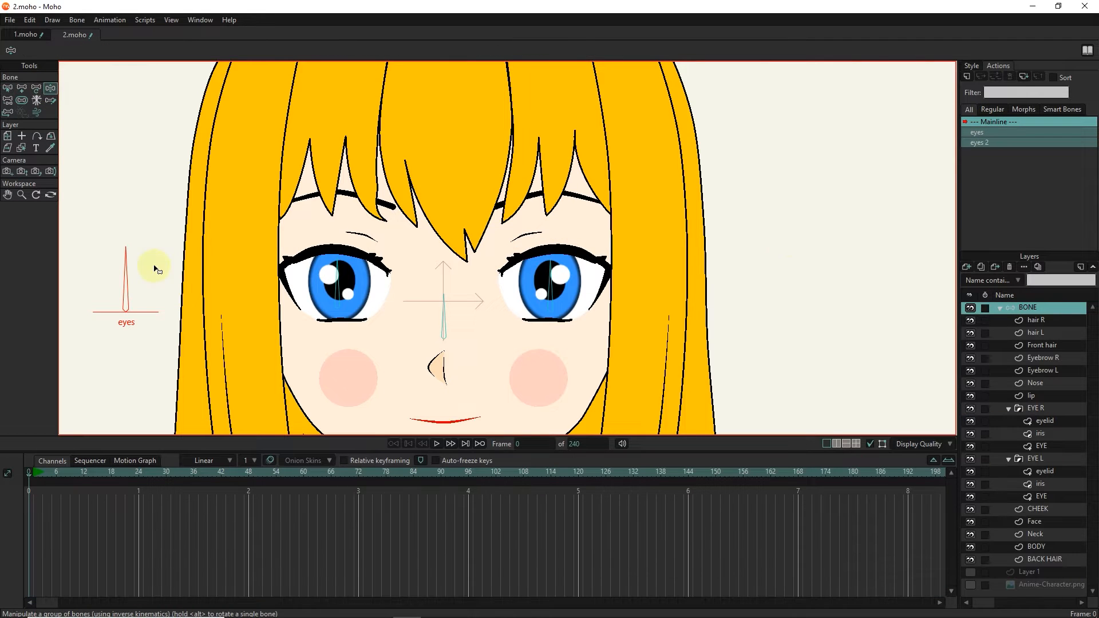
pyautogui.moveTo(172, 246); pyautogui.dragTo(245, 307)
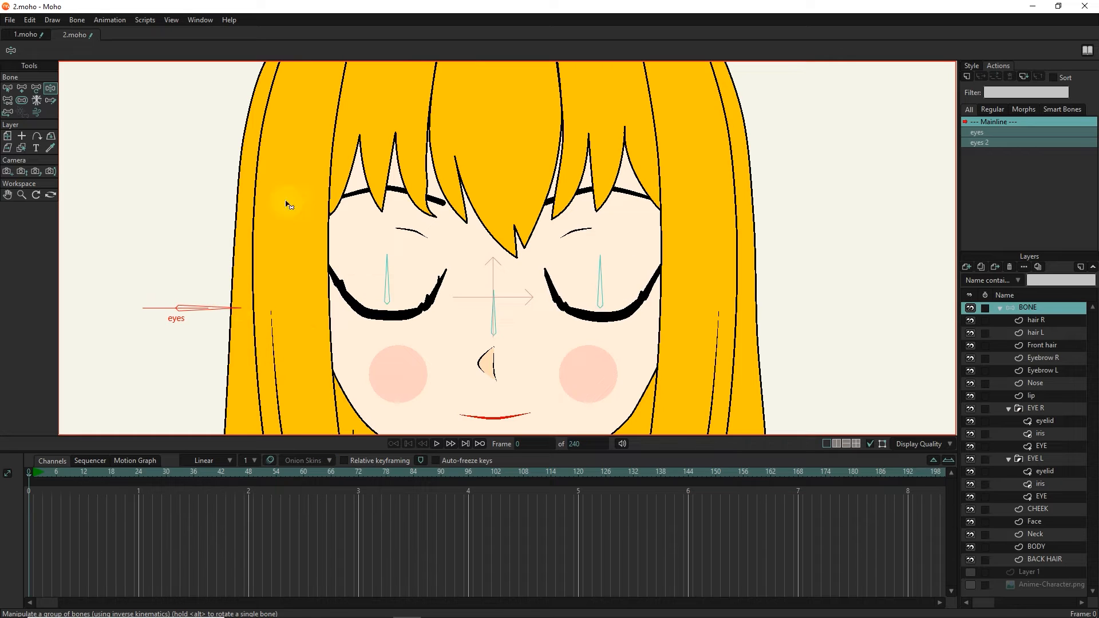
pyautogui.press('z')
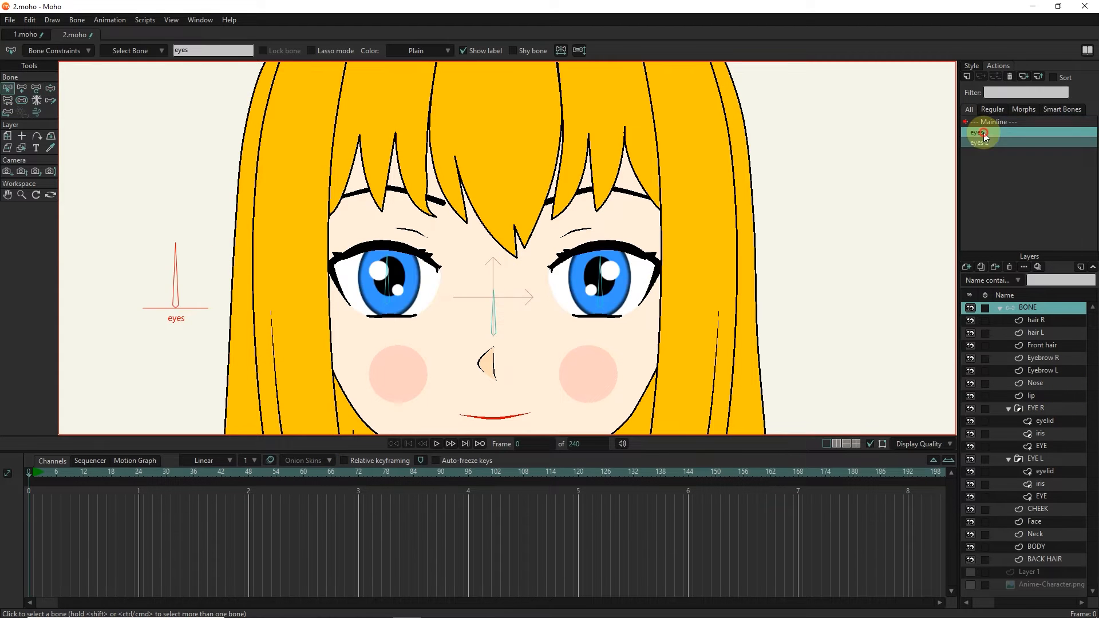
# In the eyes action at frame 48, move the EYE L eyelid's crease line slightly down toward the closed lid
pyautogui.doubleClick(985, 136)
pyautogui.click(256, 479)
pyautogui.click(21, 137)
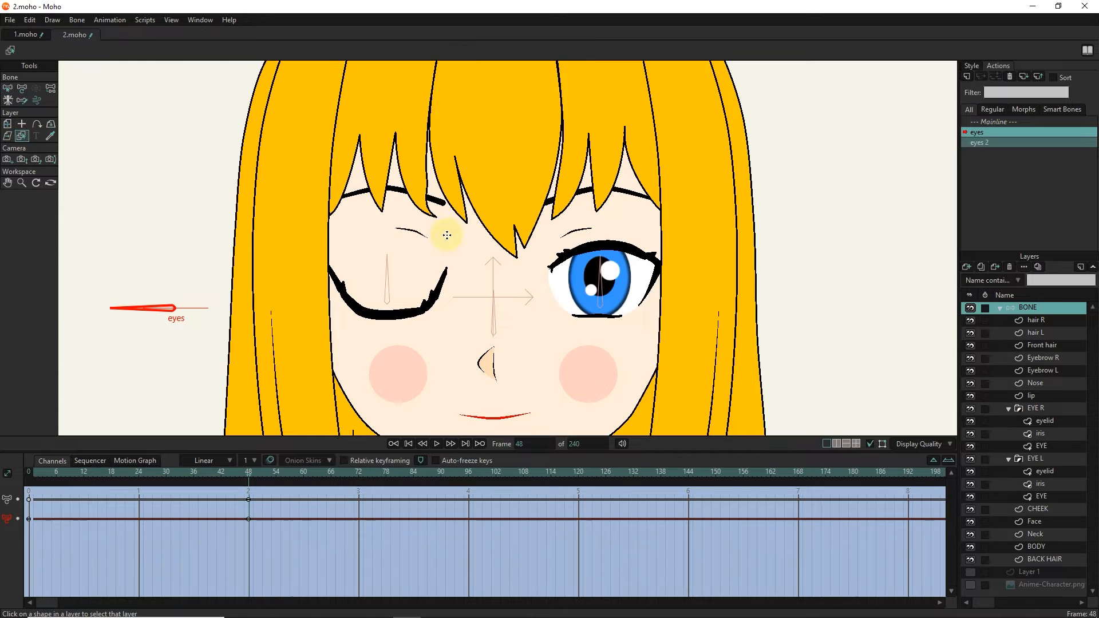
pyautogui.click(419, 236)
pyautogui.scroll(3, 421, 245)
pyautogui.click(22, 90)
pyautogui.click(433, 229)
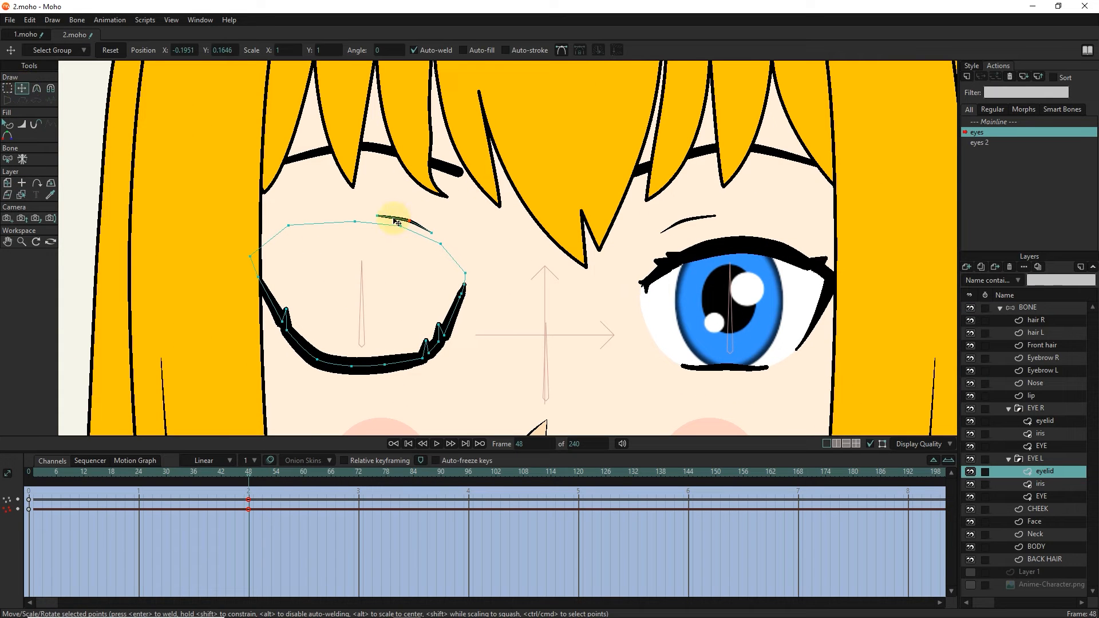
pyautogui.doubleClick(413, 224)
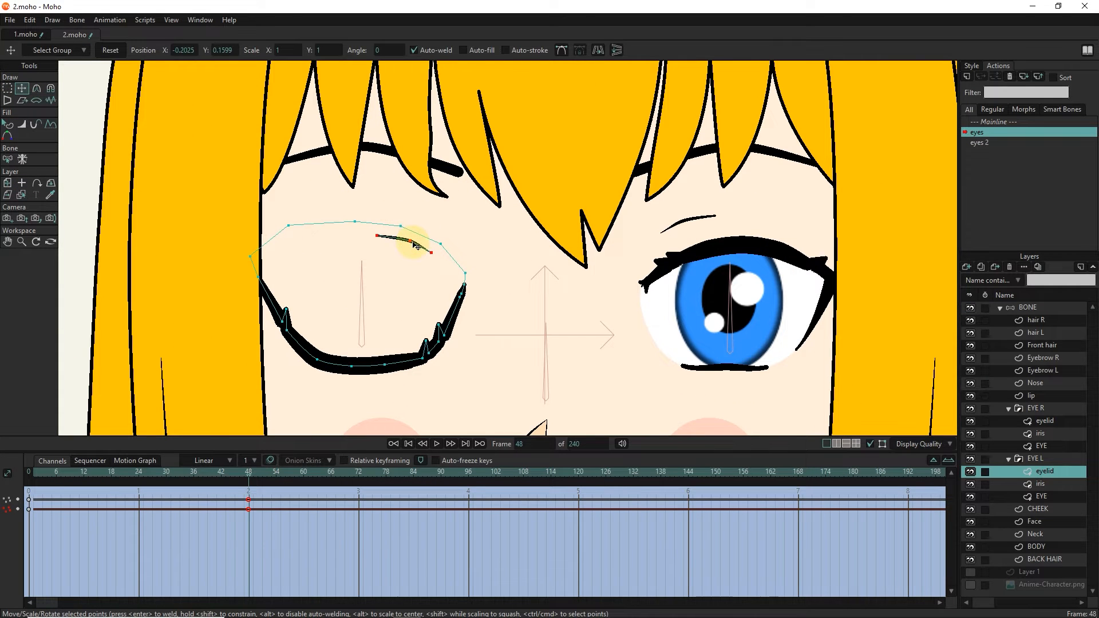
pyautogui.moveTo(248, 485)
pyautogui.mouseDown()
pyautogui.moveTo(229, 475)
pyautogui.moveTo(248, 468)
pyautogui.mouseUp()
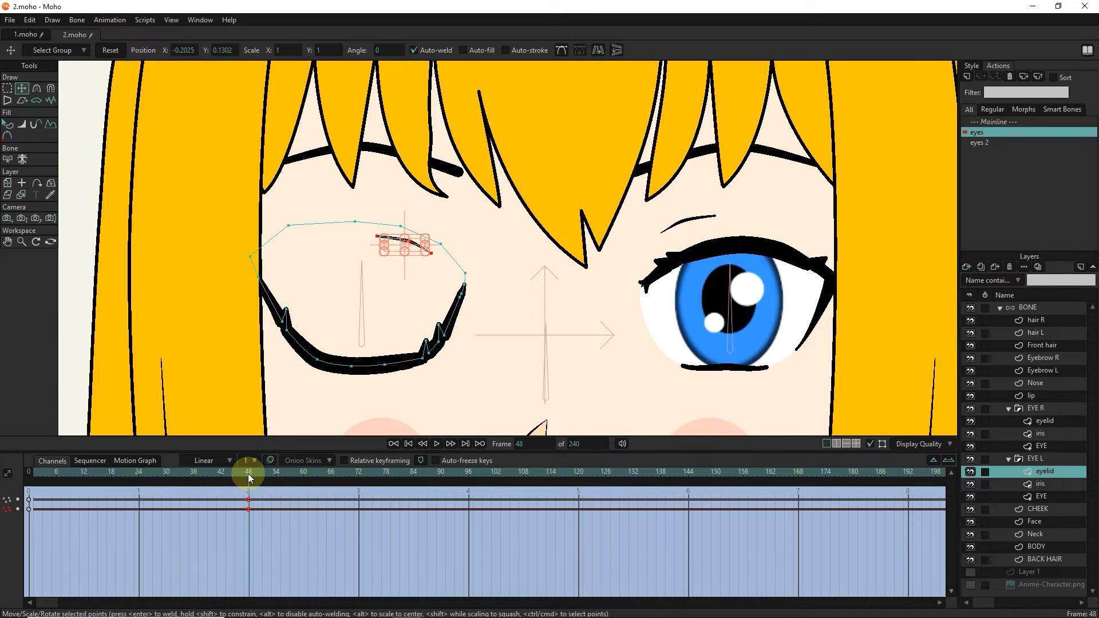
pyautogui.moveTo(403, 255); pyautogui.dragTo(399, 251)
pyautogui.moveTo(254, 475)
pyautogui.mouseDown()
pyautogui.moveTo(232, 481)
pyautogui.moveTo(252, 491)
pyautogui.mouseUp()
# In the eyes 2 action at frame 48, move the EYE R eyelid's crease line slightly down
pyautogui.doubleClick(1003, 142)
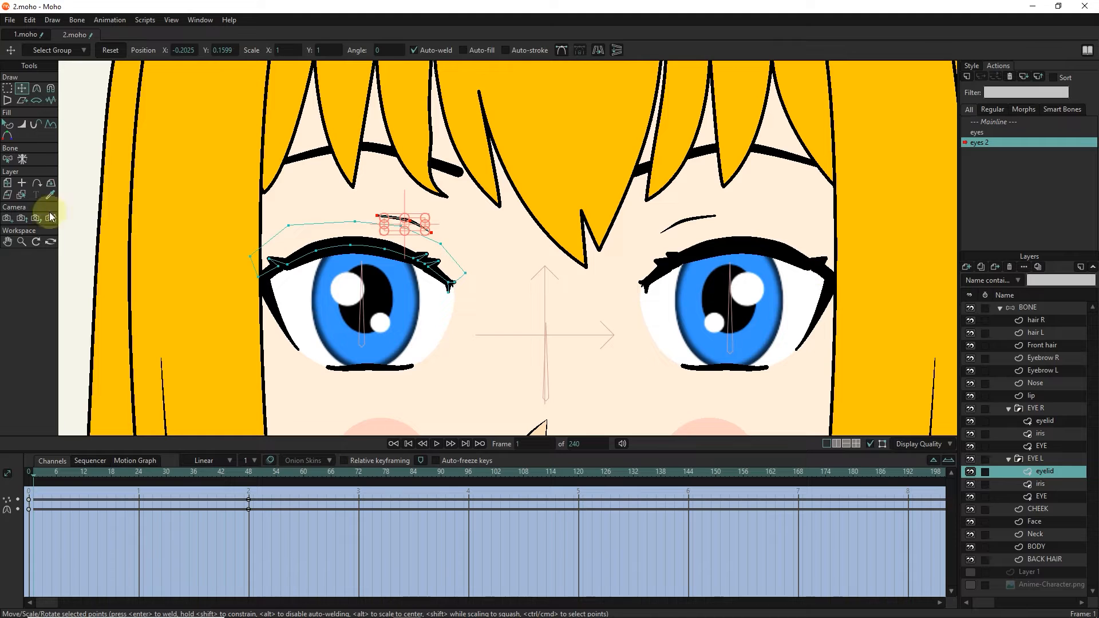
pyautogui.click(22, 195)
pyautogui.click(670, 222)
pyautogui.moveTo(810, 300); pyautogui.dragTo(739, 296)
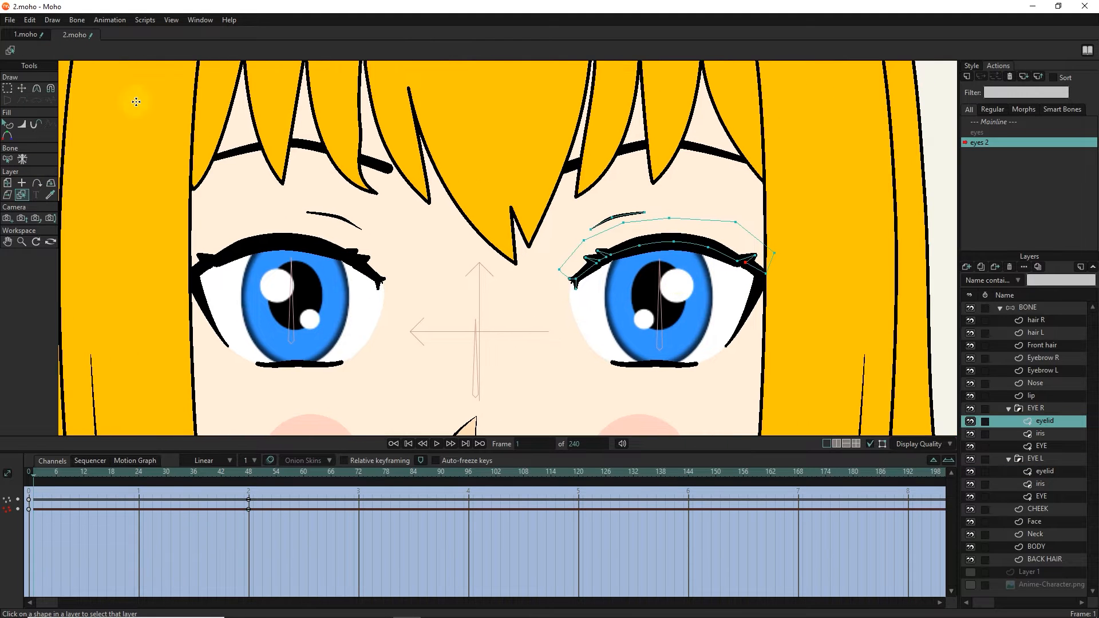
pyautogui.click(21, 88)
pyautogui.click(619, 220)
pyautogui.click(249, 476)
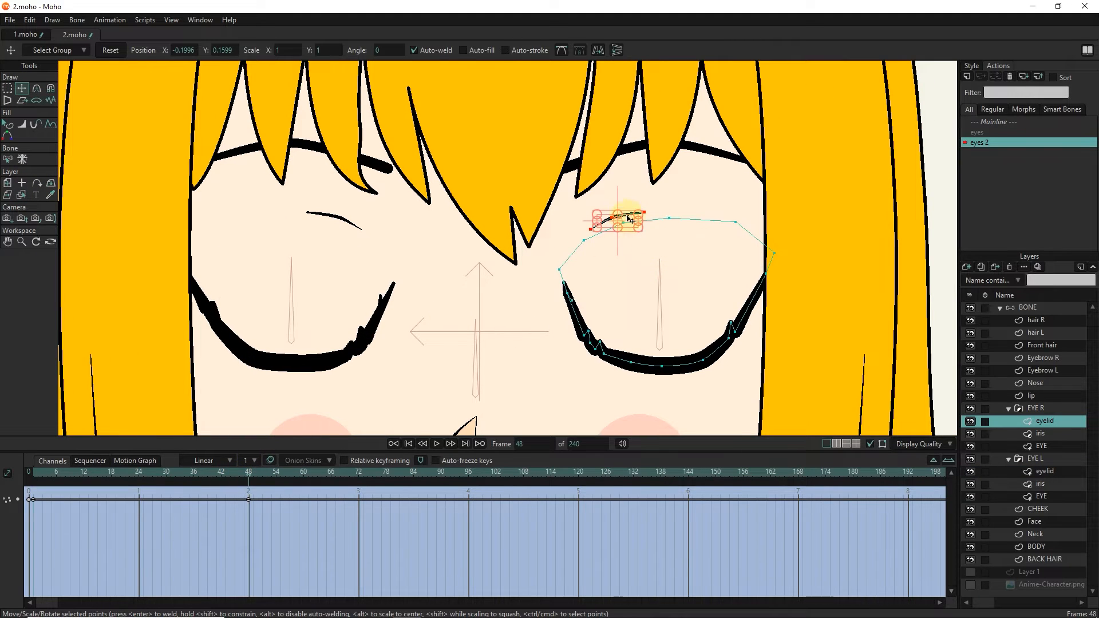
pyautogui.moveTo(634, 225); pyautogui.dragTo(629, 236)
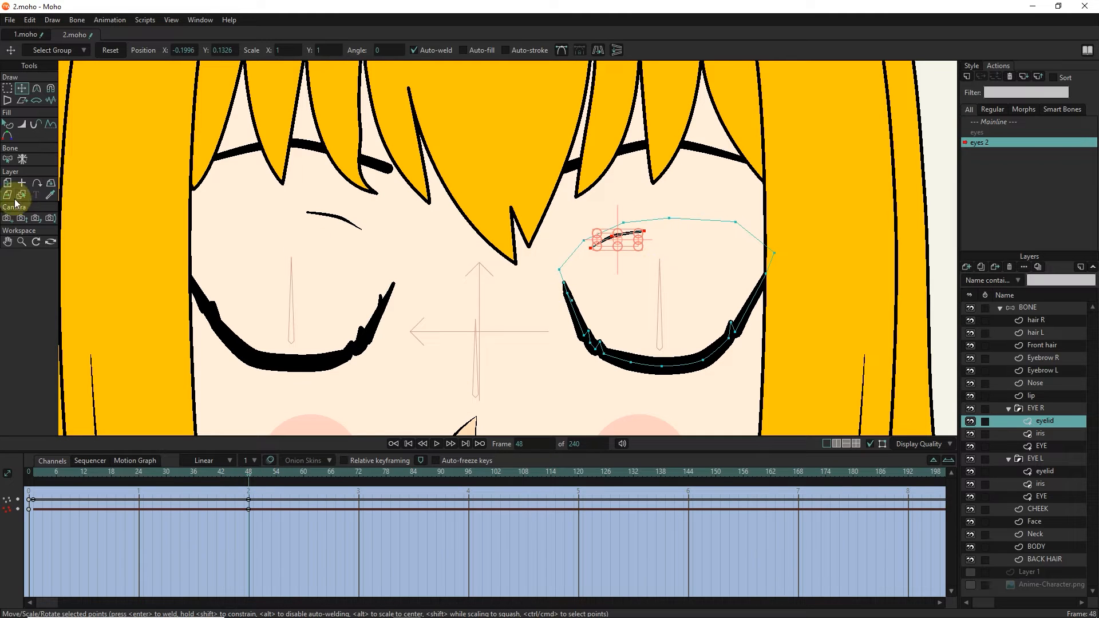
# Lower the EYE L eyelid's crease line at frame 48 of eyes 2 and scrub to check the motion
pyautogui.click(20, 195)
pyautogui.click(334, 217)
pyautogui.click(21, 89)
pyautogui.moveTo(344, 218); pyautogui.dragTo(344, 237)
pyautogui.moveTo(250, 473)
pyautogui.mouseDown()
pyautogui.moveTo(89, 460)
pyautogui.moveTo(245, 480)
pyautogui.mouseUp()
# Switch back to Mainline and rotate the eyes bone on the BONE layer to test the lids with their creases
pyautogui.click(1018, 121)
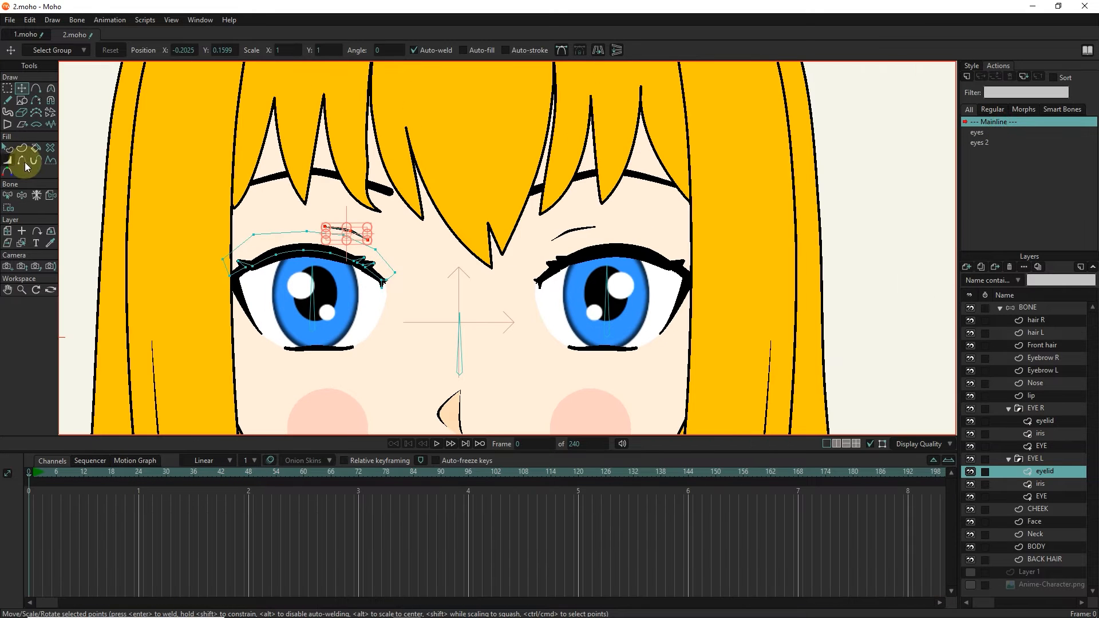
pyautogui.scroll(-4, 275, 297)
pyautogui.moveTo(286, 299); pyautogui.dragTo(379, 288)
pyautogui.click(1017, 309)
pyautogui.click(50, 89)
pyautogui.moveTo(211, 261); pyautogui.dragTo(193, 239)
pyautogui.press('b')
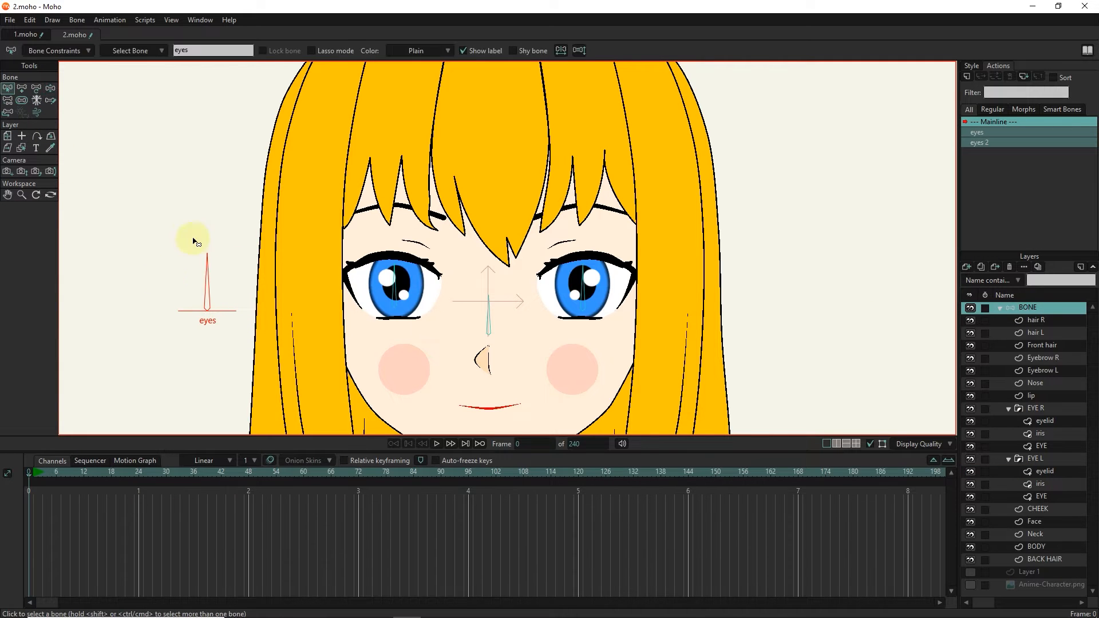
# Add a vertical bone above the eyes bone on the BONE layer and name it Eyebrow
pyautogui.click(24, 89)
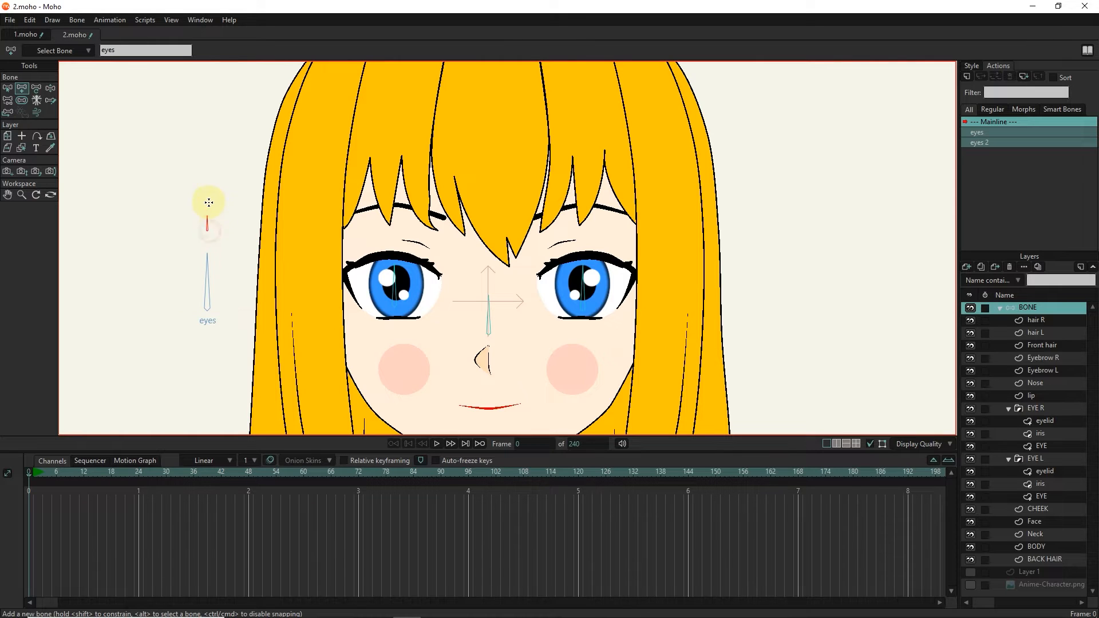
pyautogui.moveTo(207, 229); pyautogui.dragTo(210, 175)
pyautogui.doubleClick(158, 51)
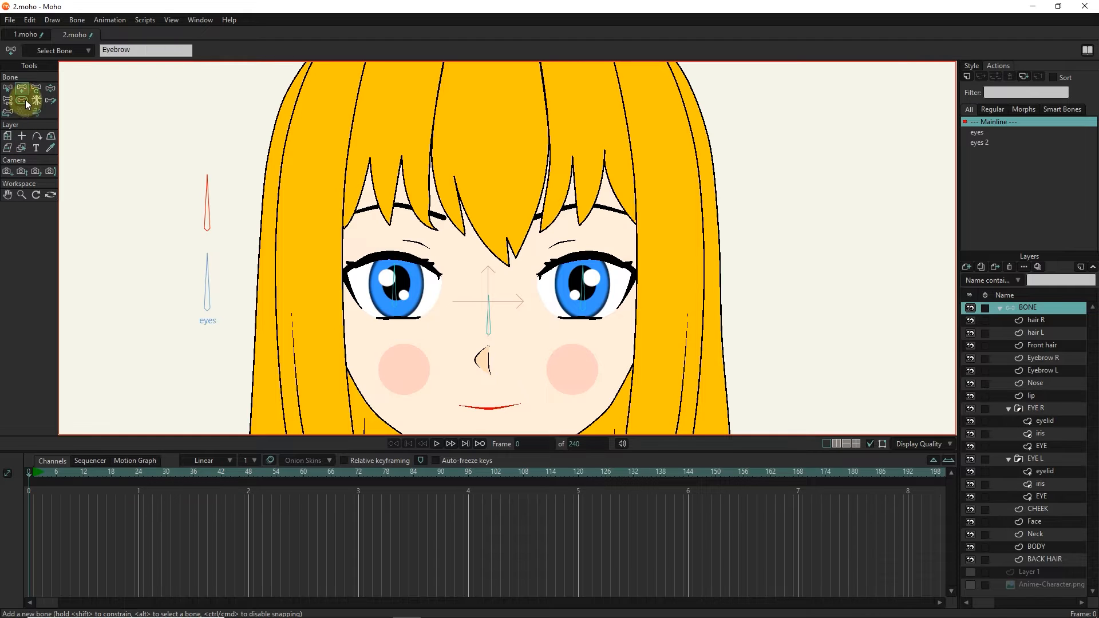
pyautogui.click(197, 197)
pyautogui.click(6, 101)
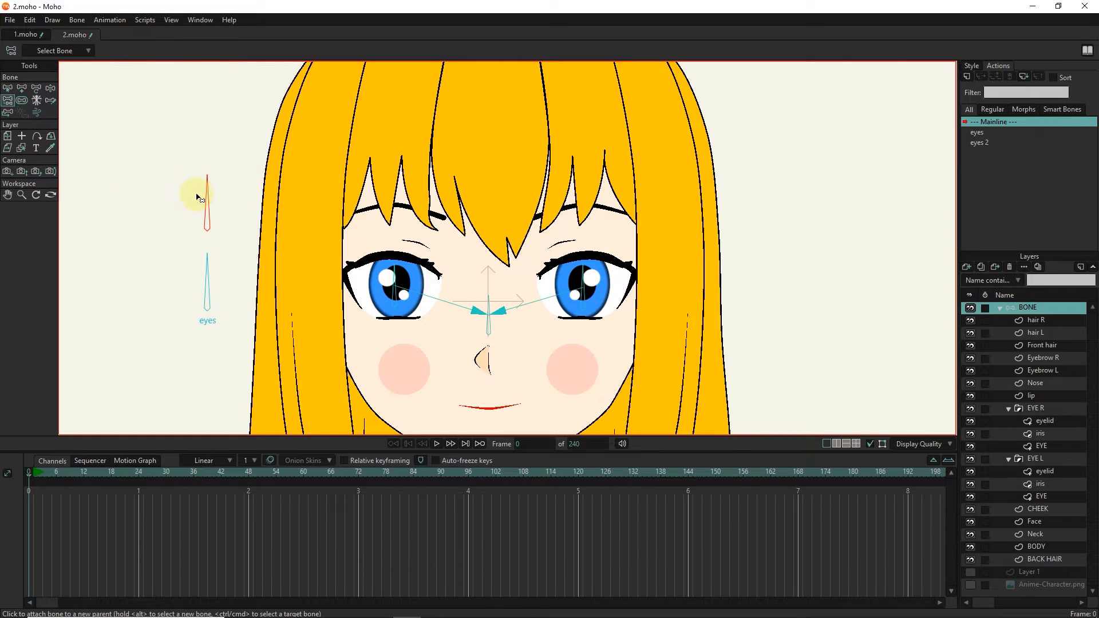
# Make the Eyebrow bone a smart bone dial from -90 to 90 degrees over 48 frames with separate actions for positive and negative angles
pyautogui.click(76, 19)
pyautogui.click(108, 193)
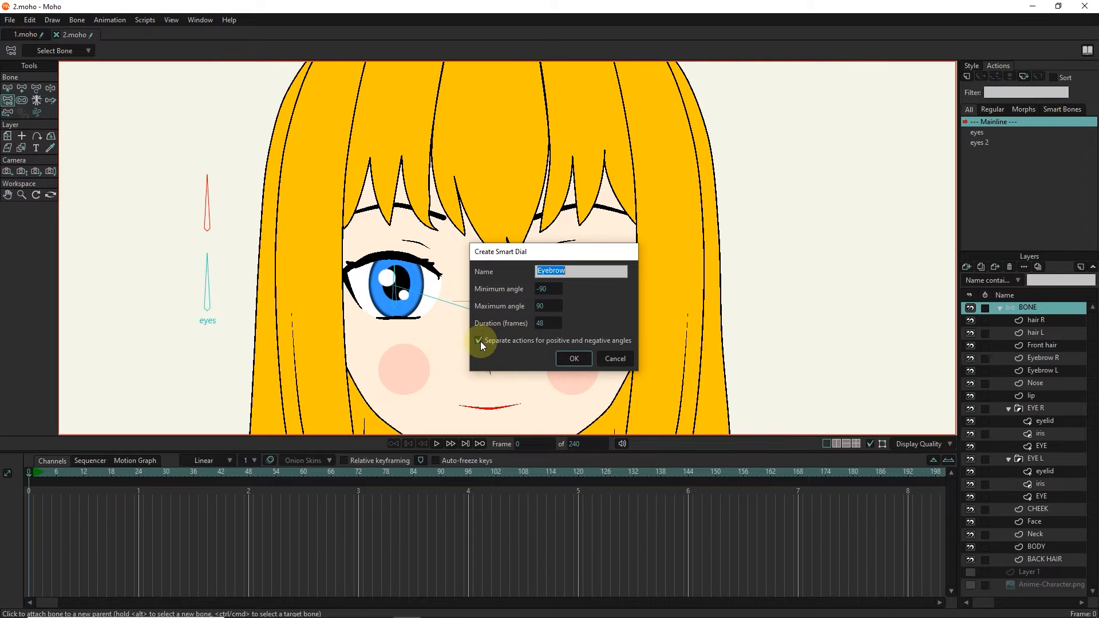
pyautogui.click(570, 359)
# In the Eyebrow action at frame 48, lower the Eyebrow L stroke and slant its inner end down toward the nose
pyautogui.moveTo(221, 482); pyautogui.dragTo(246, 483)
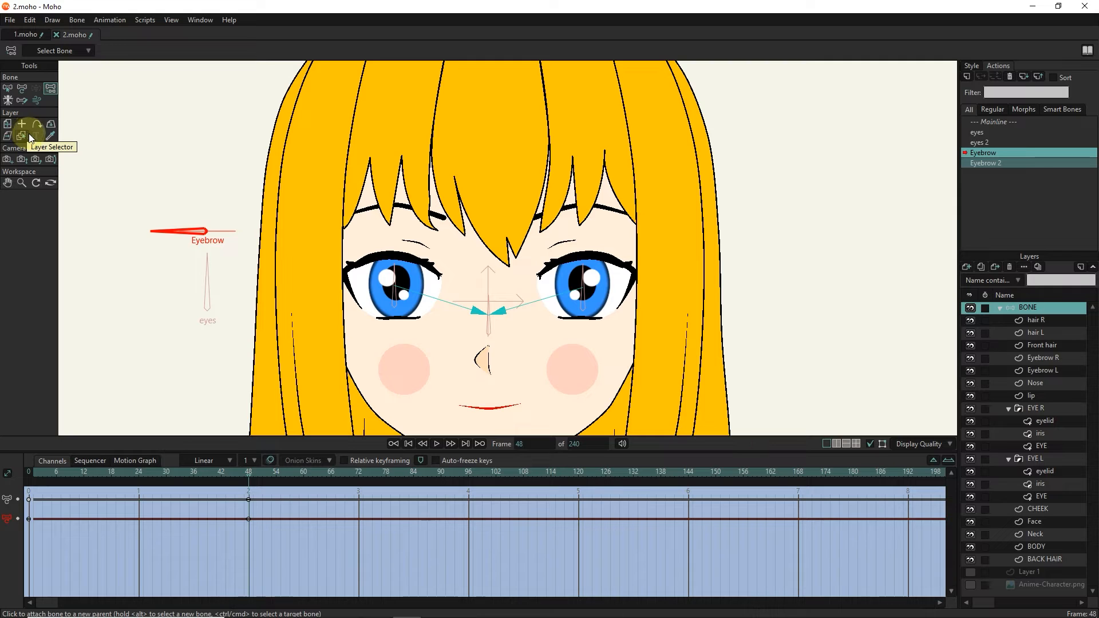
pyautogui.click(1040, 371)
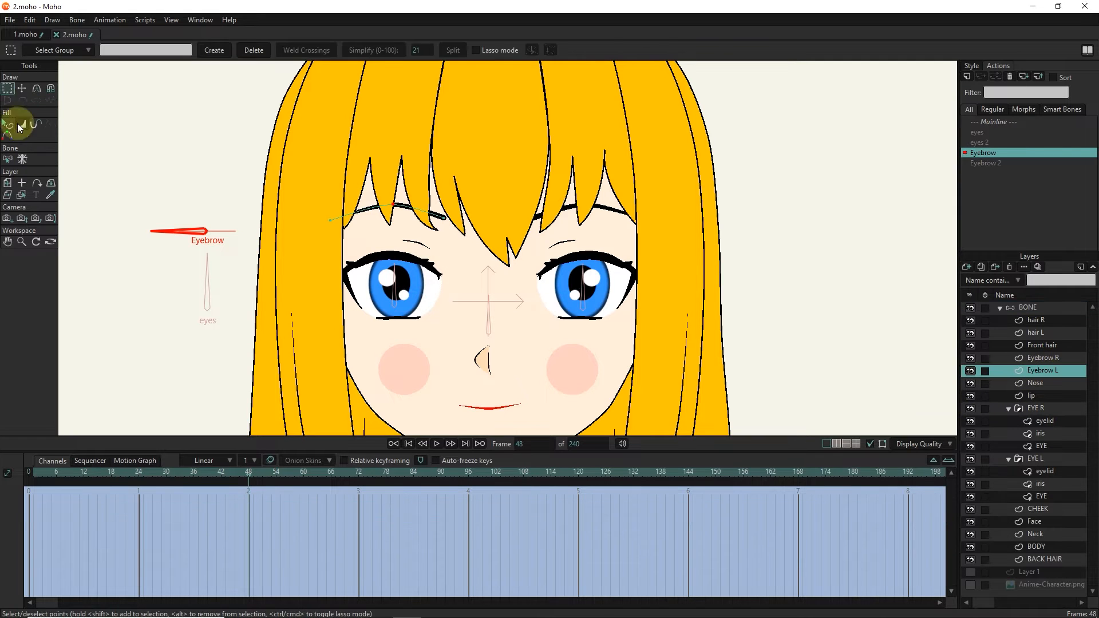
pyautogui.moveTo(418, 230); pyautogui.dragTo(444, 286)
pyautogui.moveTo(249, 473)
pyautogui.mouseDown()
pyautogui.moveTo(50, 468)
pyautogui.moveTo(252, 491)
pyautogui.mouseUp()
# Lower the Eyebrow R stroke at frame 48 of the Eyebrow action, slanting its inner end down to mirror Eyebrow L, and scrub the motion
pyautogui.click(22, 195)
pyautogui.click(569, 208)
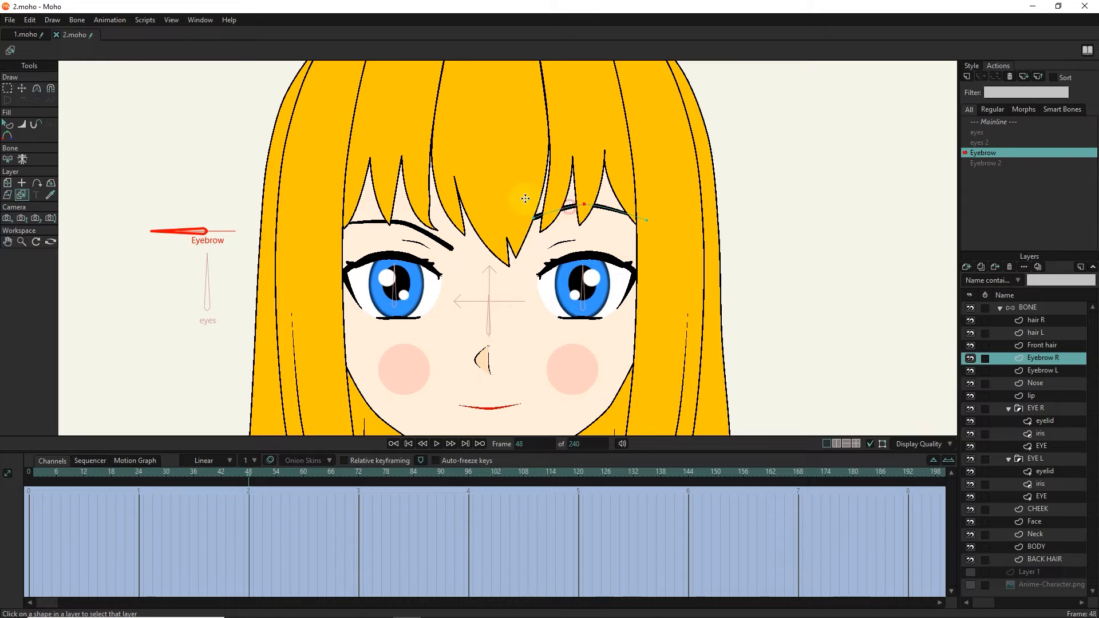
pyautogui.click(22, 89)
pyautogui.click(562, 214)
pyautogui.moveTo(562, 214); pyautogui.dragTo(548, 244)
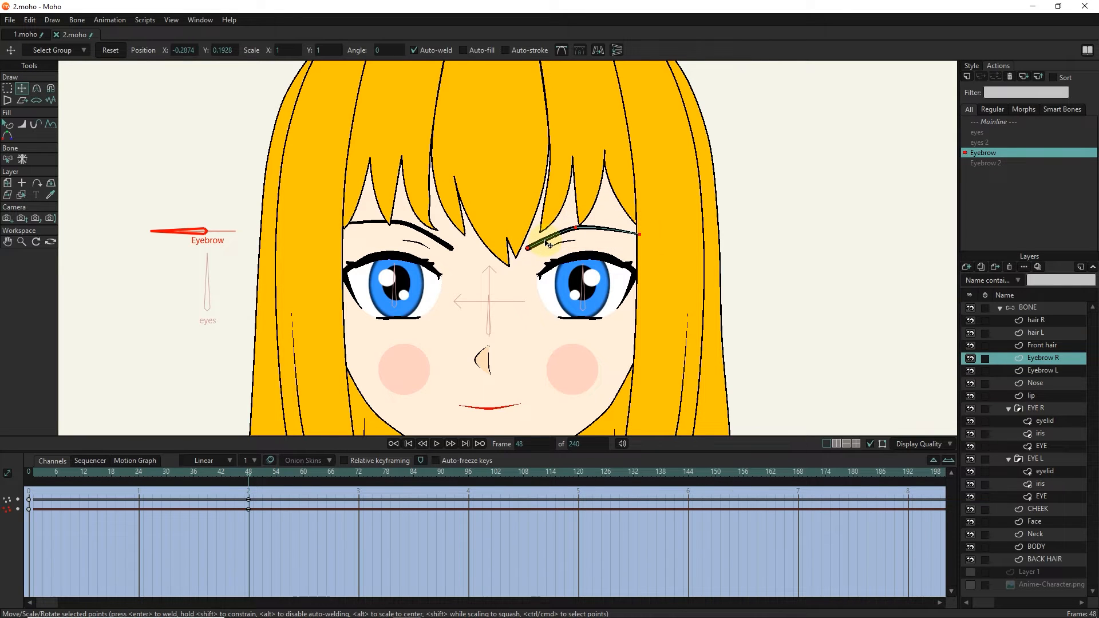
pyautogui.moveTo(247, 472)
pyautogui.mouseDown()
pyautogui.moveTo(61, 454)
pyautogui.moveTo(240, 461)
pyautogui.moveTo(257, 478)
pyautogui.mouseUp()
pyautogui.moveTo(543, 240); pyautogui.dragTo(545, 261)
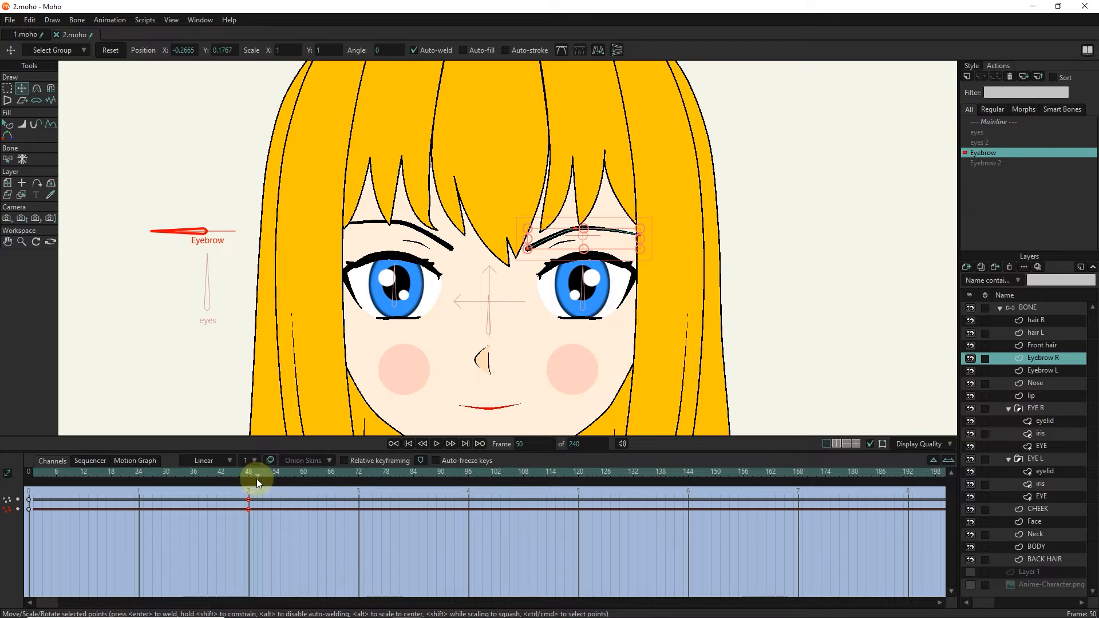
pyautogui.moveTo(190, 472); pyautogui.dragTo(249, 473)
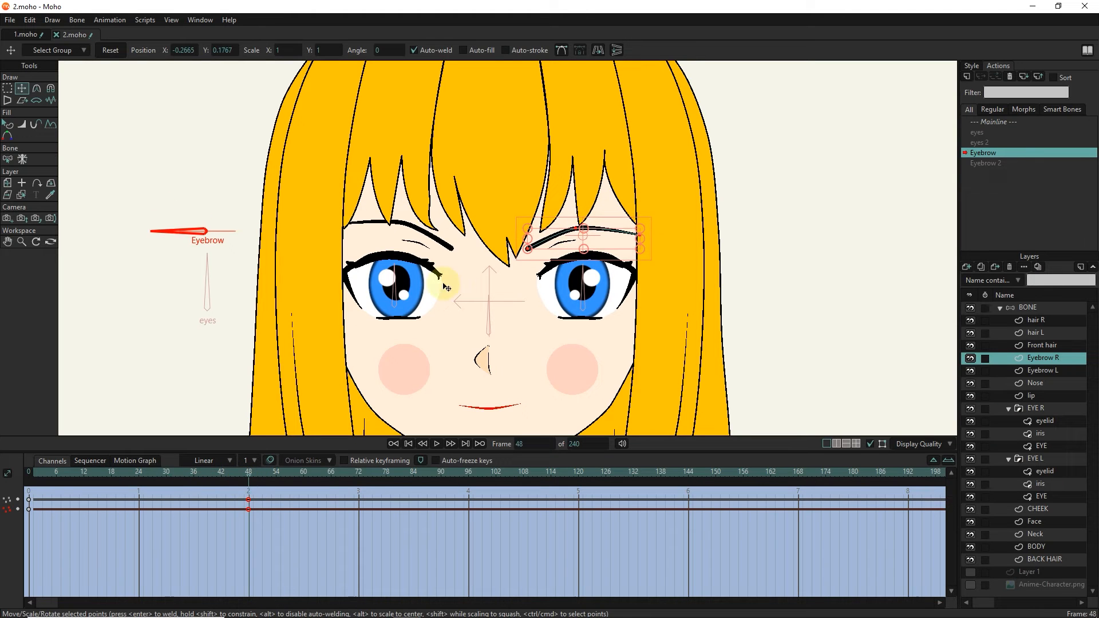
# In the Eyebrow 2 action at frame 48, bend the outer end of the Eyebrow R stroke downward
pyautogui.doubleClick(990, 164)
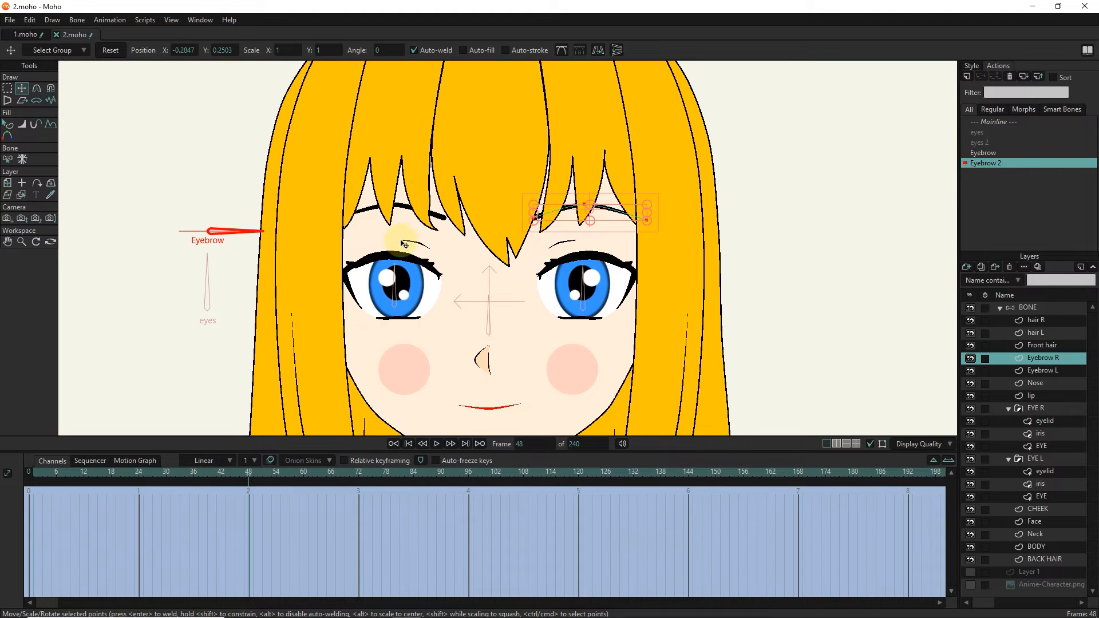
pyautogui.moveTo(656, 221); pyautogui.dragTo(617, 235)
pyautogui.moveTo(106, 484); pyautogui.dragTo(248, 476)
pyautogui.moveTo(656, 249); pyautogui.dragTo(639, 259)
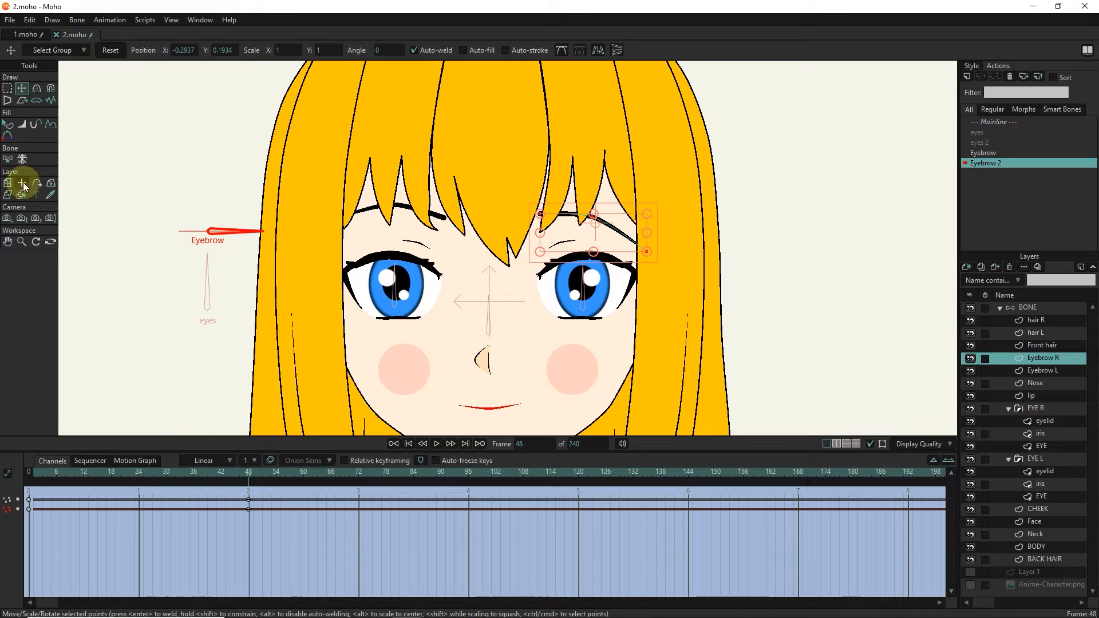
# Lower the Eyebrow L layer at frame 48 of Eyebrow 2 and rotate it about 5 degrees so its outer end drops
pyautogui.click(21, 195)
pyautogui.click(367, 210)
pyautogui.click(8, 183)
pyautogui.moveTo(319, 204); pyautogui.dragTo(312, 225)
pyautogui.moveTo(413, 213); pyautogui.dragTo(415, 215)
pyautogui.moveTo(392, 217); pyautogui.dragTo(393, 222)
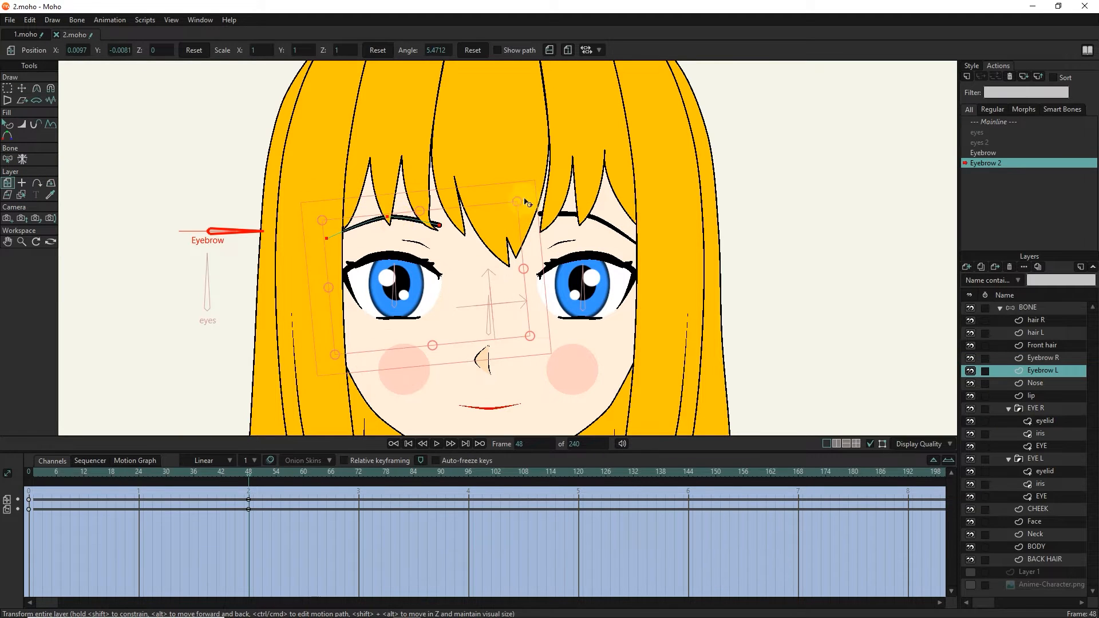
pyautogui.moveTo(525, 201); pyautogui.dragTo(522, 200)
pyautogui.moveTo(151, 471); pyautogui.dragTo(248, 478)
# Adjust the Eyebrow R layer's position and rotation in Eyebrow 2 to match Eyebrow L, scrubbing the motion to compare them
pyautogui.click(1031, 360)
pyautogui.moveTo(578, 216); pyautogui.dragTo(579, 224)
pyautogui.moveTo(662, 222); pyautogui.dragTo(664, 213)
pyautogui.moveTo(576, 222); pyautogui.dragTo(578, 223)
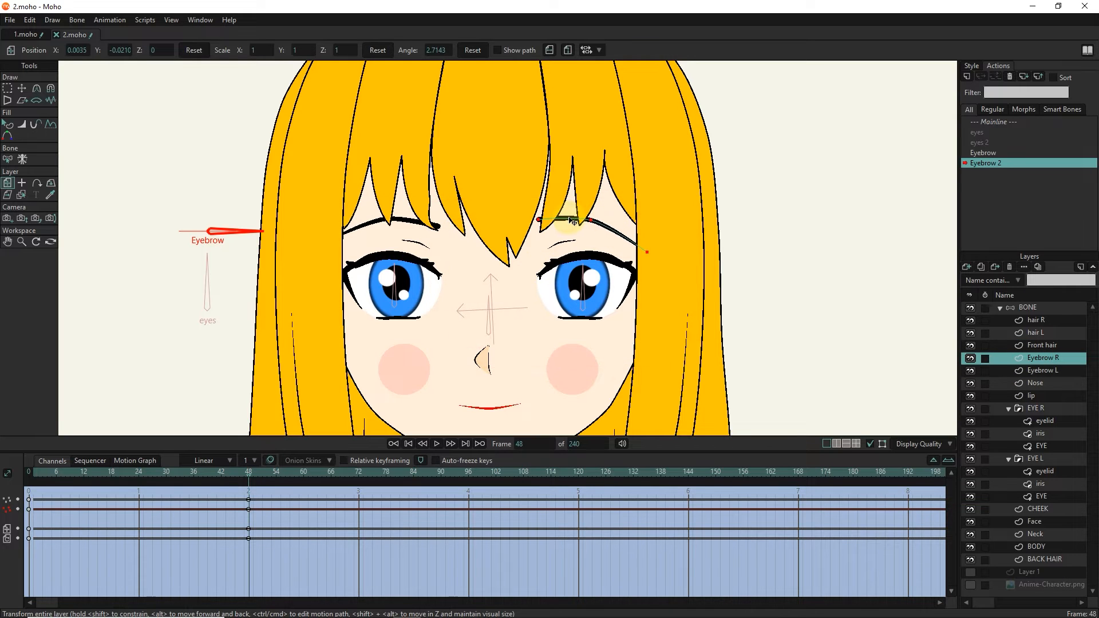
pyautogui.moveTo(140, 472); pyautogui.dragTo(271, 497)
pyautogui.moveTo(668, 343); pyautogui.dragTo(674, 334)
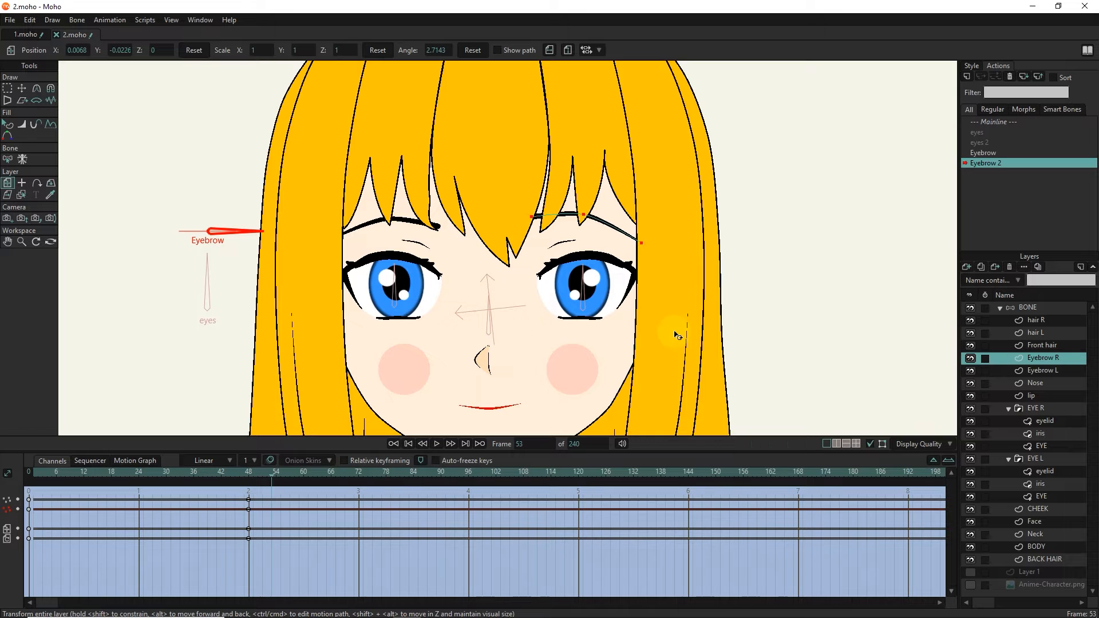
pyautogui.moveTo(565, 217); pyautogui.dragTo(576, 218)
pyautogui.moveTo(269, 473); pyautogui.dragTo(233, 486)
# Switch back to Mainline, rotate the Eyebrow bone on the BONE layer to test both eyebrow poses, and undo the rotation
pyautogui.doubleClick(993, 122)
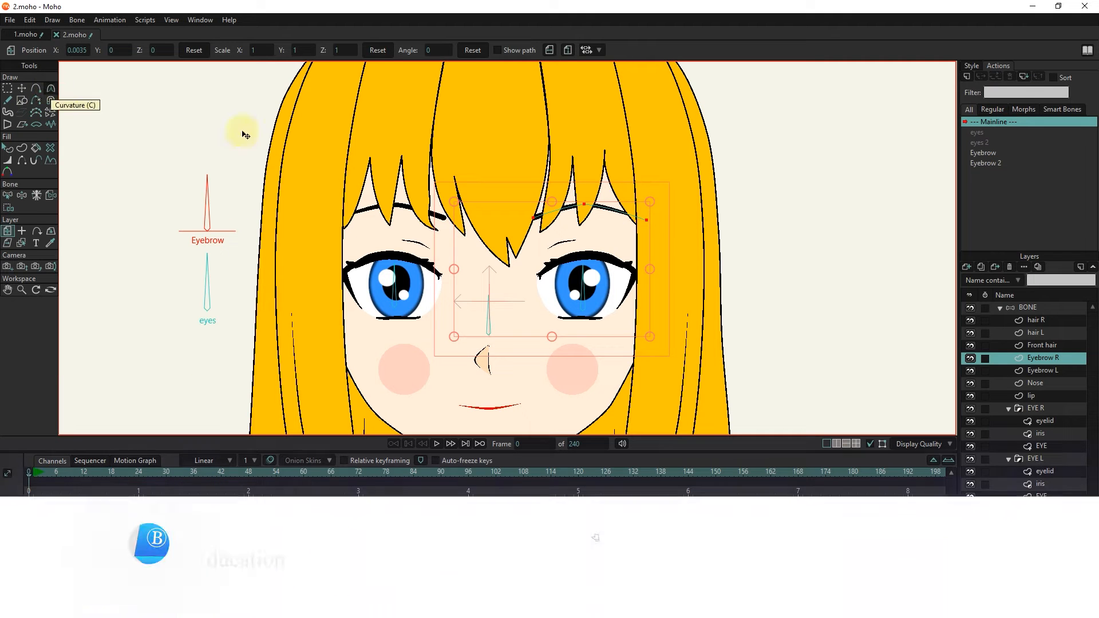
pyautogui.click(1028, 308)
pyautogui.click(51, 89)
pyautogui.moveTo(213, 191); pyautogui.dragTo(231, 290)
pyautogui.hotkey('ctrl', 'z')
pyautogui.hotkey('ctrl', 'z')
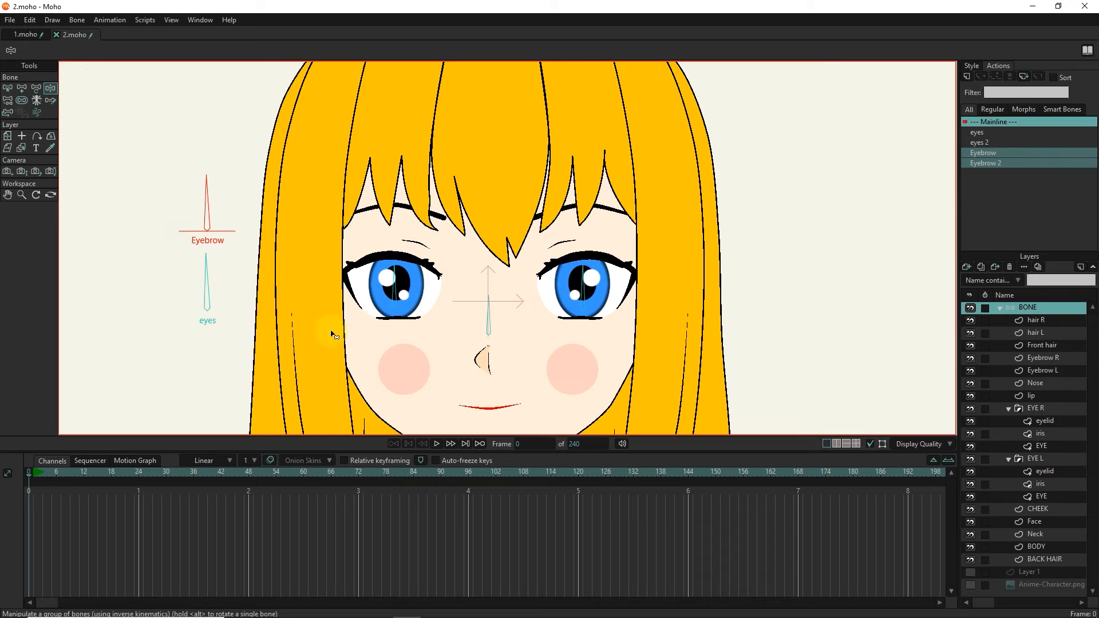
# Select the lip layer below the nose and delete it
pyautogui.scroll(2, 455, 349)
pyautogui.moveTo(459, 348); pyautogui.dragTo(488, 238)
pyautogui.scroll(-1, 532, 328)
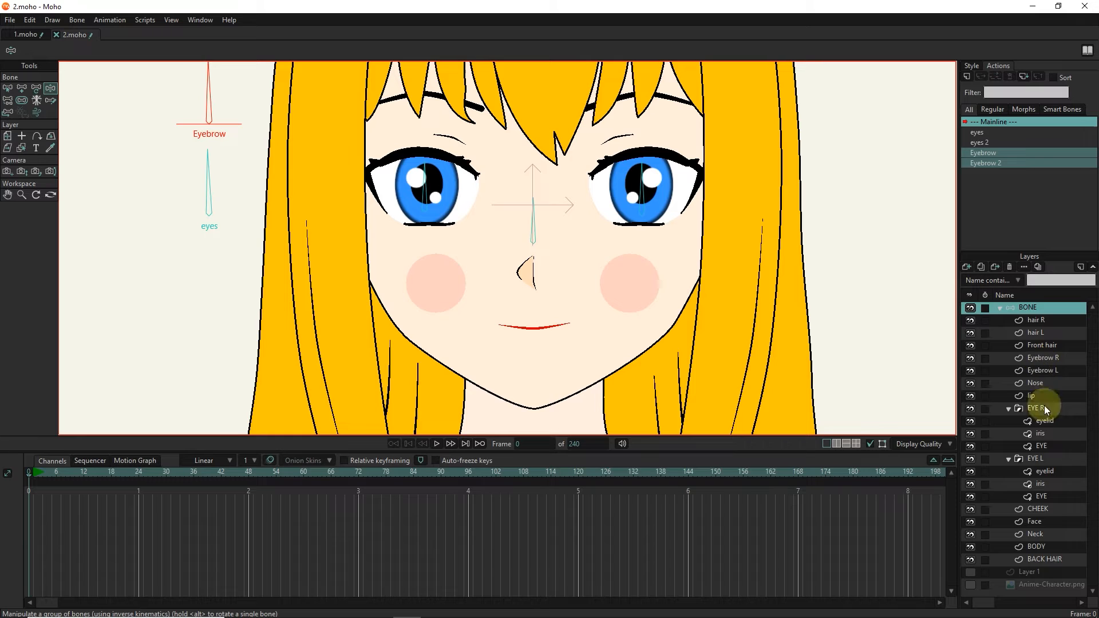
pyautogui.click(22, 149)
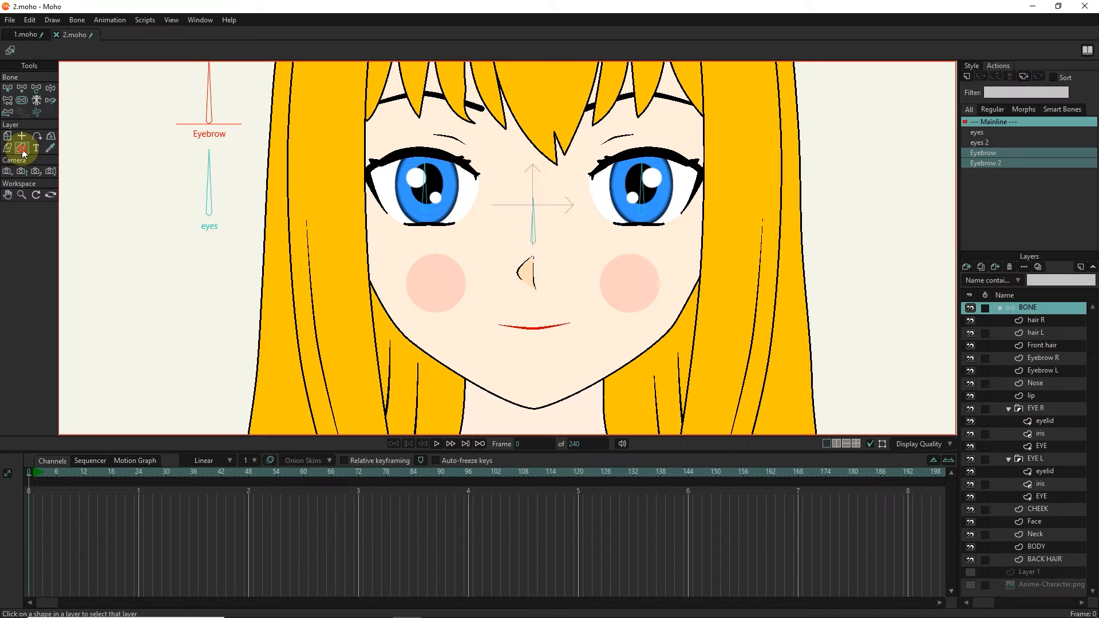
pyautogui.click(543, 330)
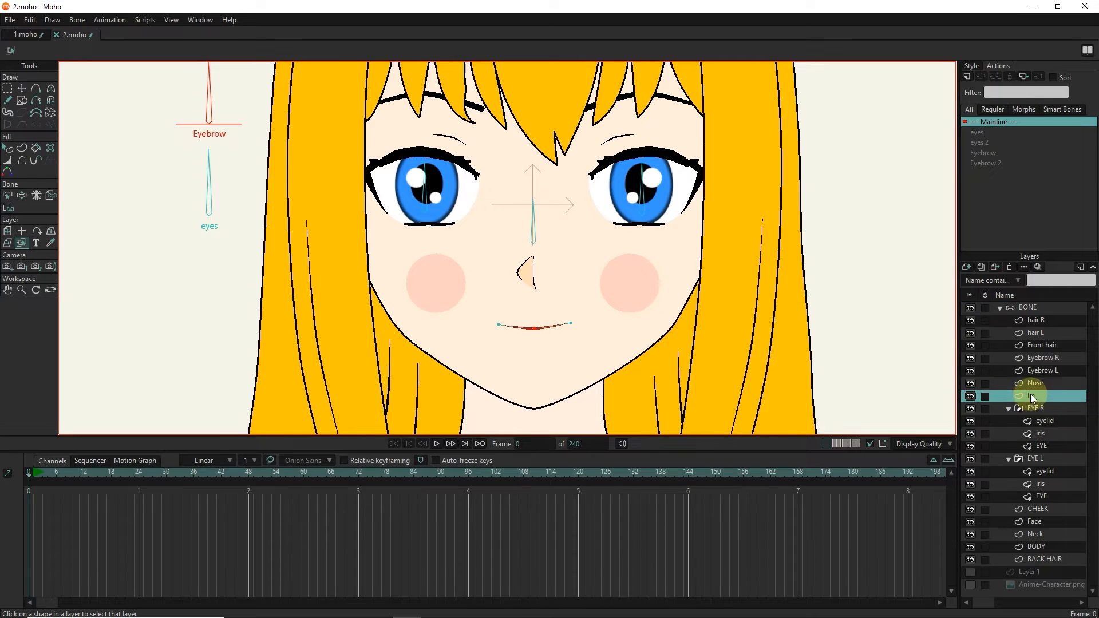
pyautogui.click(1011, 268)
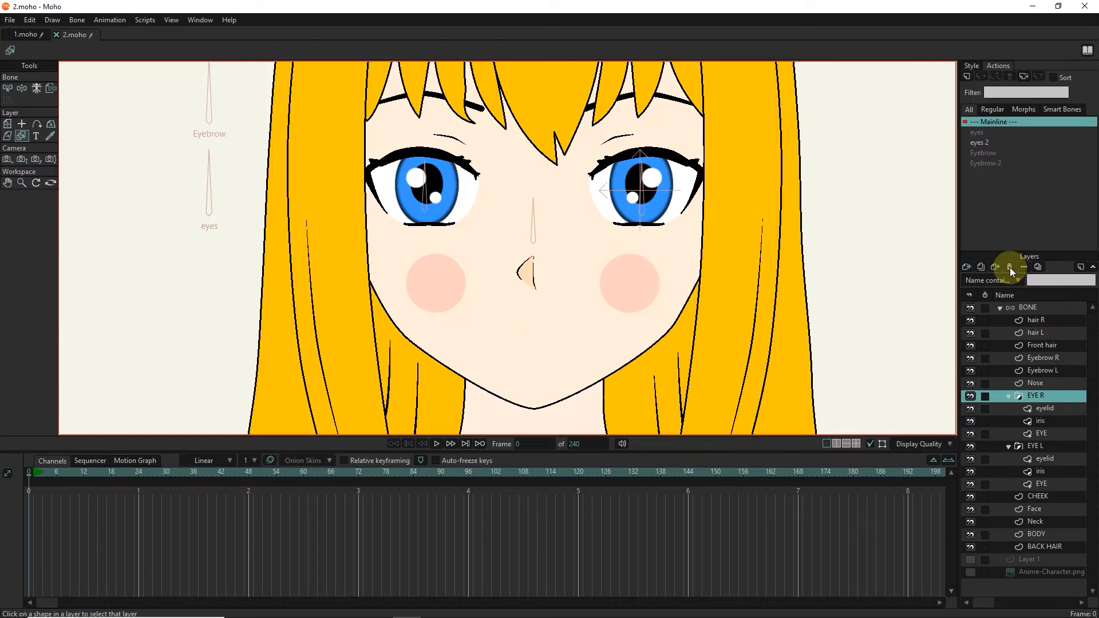
# Add a new vector layer above the EYE R group and name it mouth
pyautogui.click(967, 267)
pyautogui.click(978, 281)
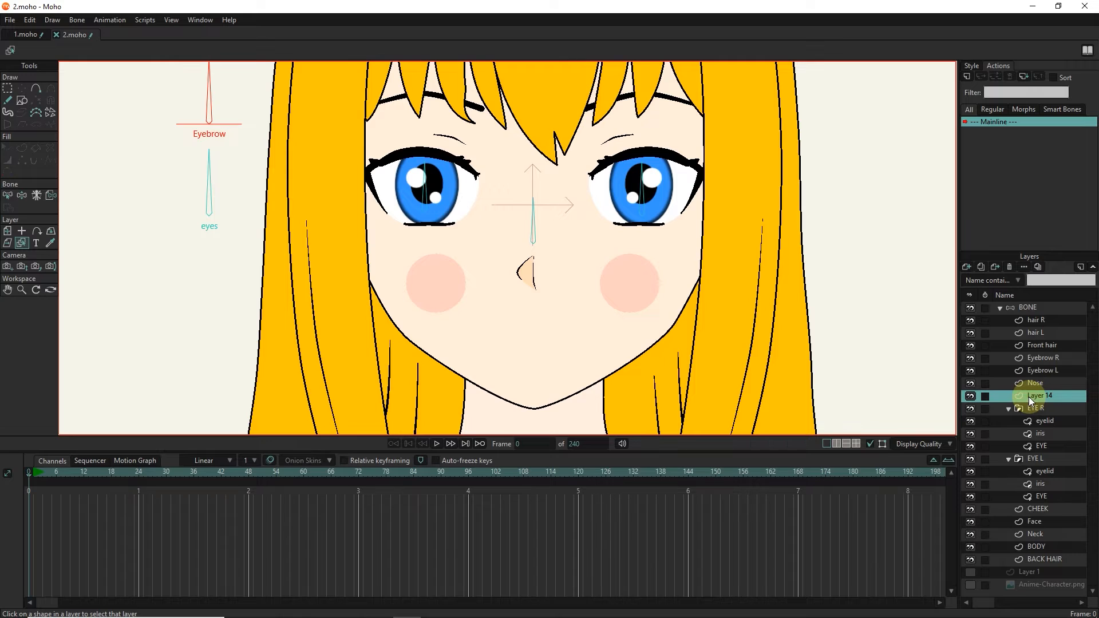
pyautogui.write('mouth')
# Draw a thin horizontal oval below the nose on the mouth layer and center it under the nose
pyautogui.click(23, 102)
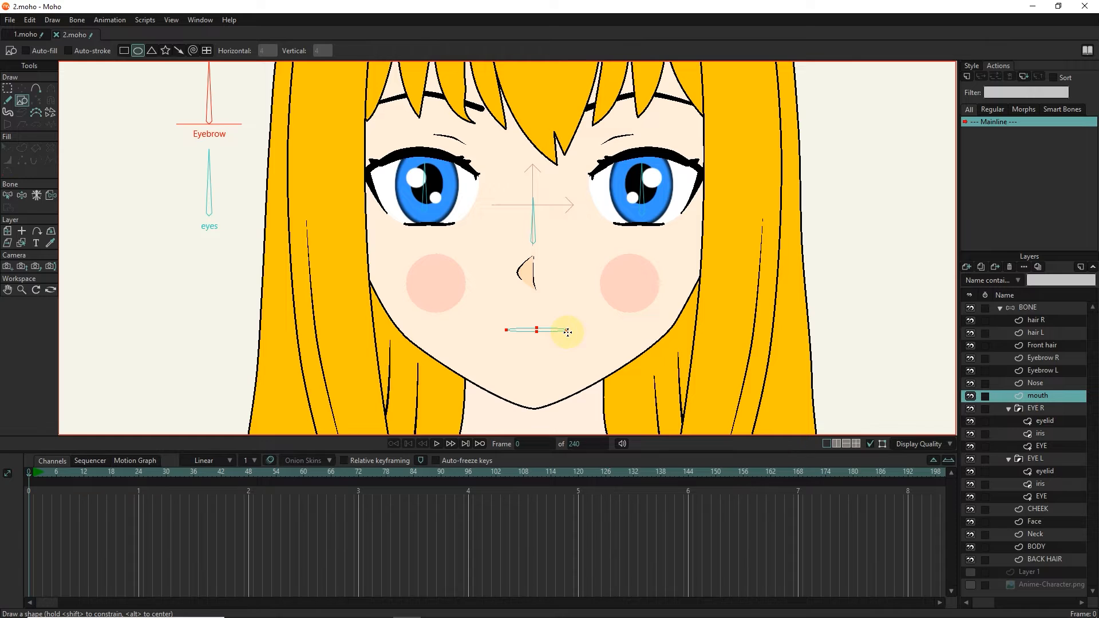
pyautogui.click(27, 88)
pyautogui.scroll(5, 551, 353)
pyautogui.moveTo(509, 326); pyautogui.dragTo(505, 326)
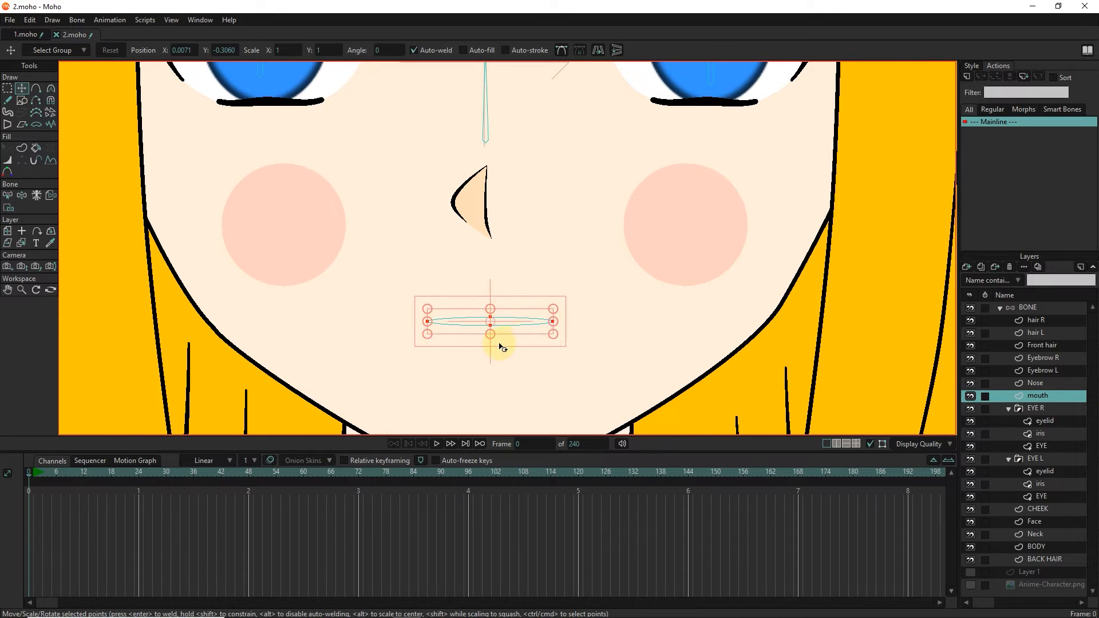
pyautogui.scroll(-2, 504, 344)
# Create a shape with both fill and stroke from the mouth oval, using dark red fill 7E0003 and a black stroke of width 3
pyautogui.press('u')
pyautogui.click(282, 51)
pyautogui.click(965, 65)
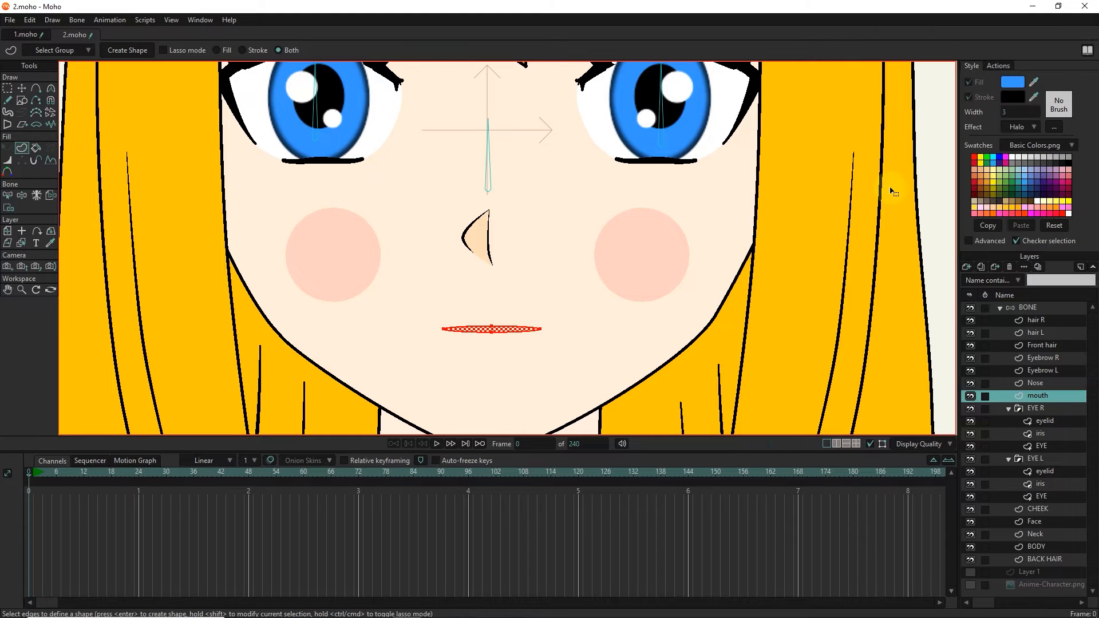
pyautogui.click(1015, 83)
pyautogui.click(830, 289)
pyautogui.click(813, 349)
pyautogui.press('Return')
pyautogui.press('Return')
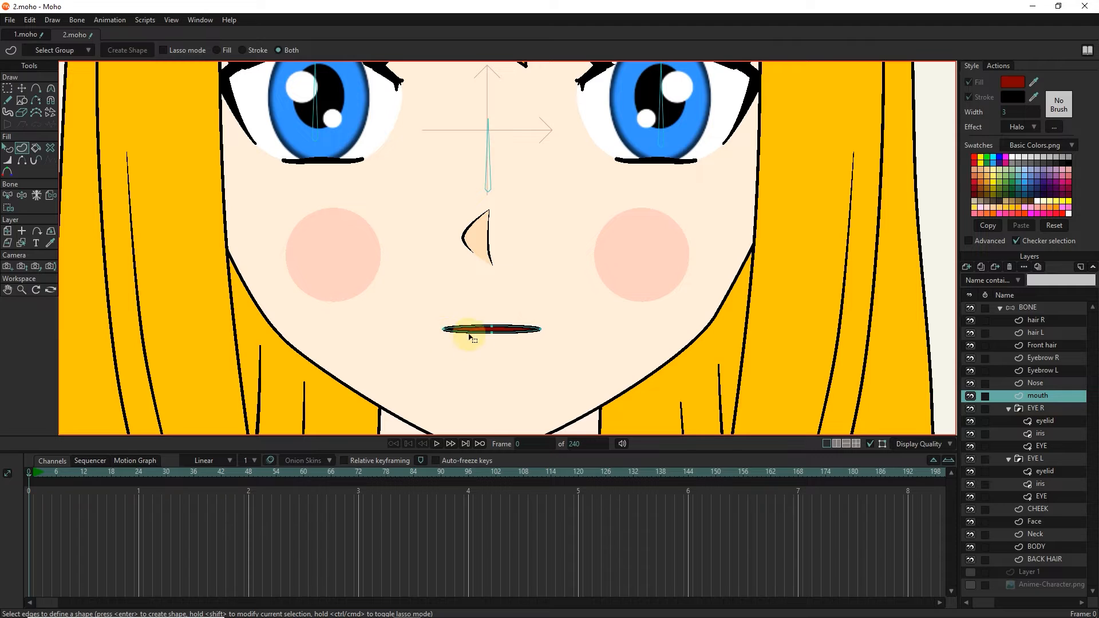
# Change the mouth shape's stroke color to bright red
pyautogui.click(8, 147)
pyautogui.click(1013, 82)
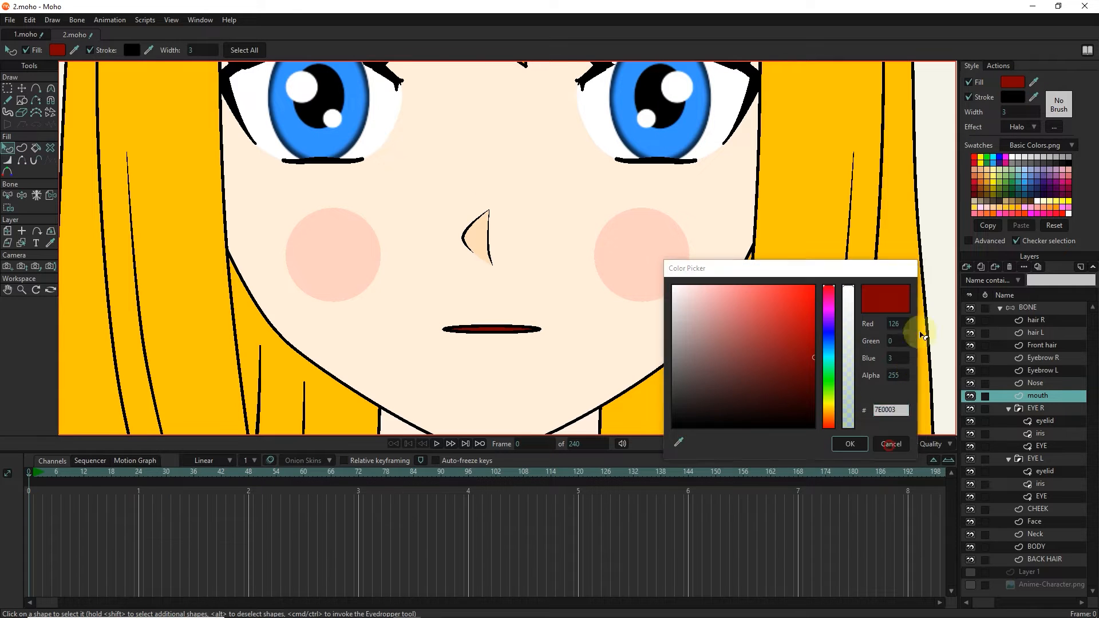
pyautogui.moveTo(805, 336)
pyautogui.mouseDown()
pyautogui.moveTo(827, 338)
pyautogui.moveTo(830, 313)
pyautogui.mouseUp()
pyautogui.click(850, 444)
pyautogui.click(540, 309)
# Reshape the mouth oval into an open smile with a nearly flat upper edge and a deeply curved lower edge
pyautogui.click(8, 88)
pyautogui.moveTo(505, 306); pyautogui.dragTo(479, 349)
pyautogui.click(21, 88)
pyautogui.scroll(3, 522, 365)
pyautogui.moveTo(470, 295); pyautogui.dragTo(492, 328)
pyautogui.click(455, 324)
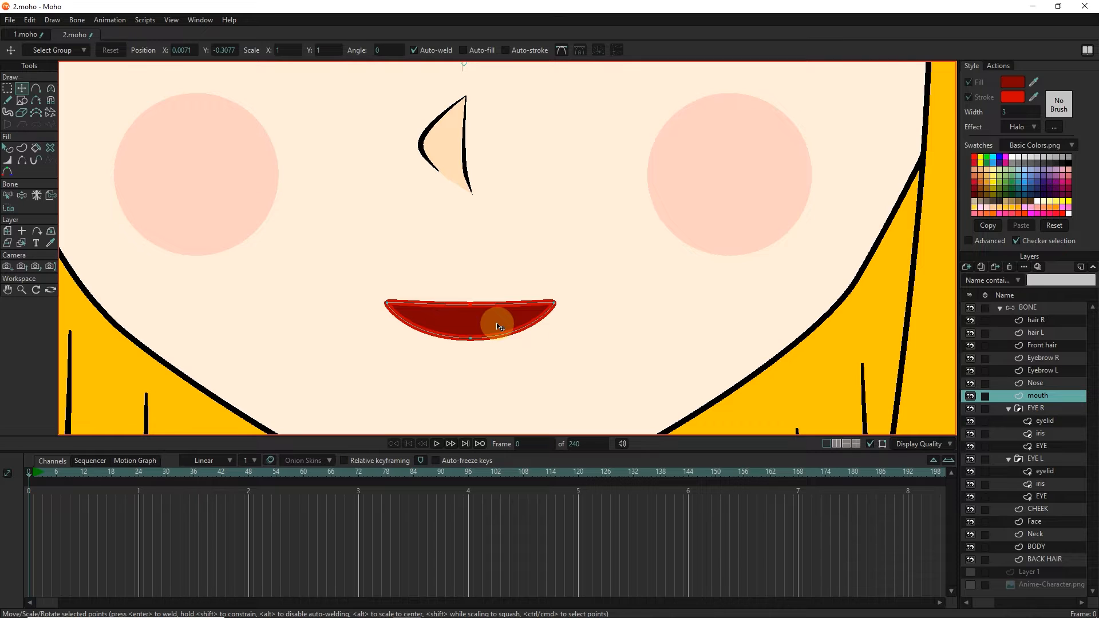
# Add a vector layer named tooth above the mouth layer and draw a flat oval across the mouth's lower edge
pyautogui.click(967, 267)
pyautogui.click(1026, 400)
pyautogui.doubleClick(1034, 396)
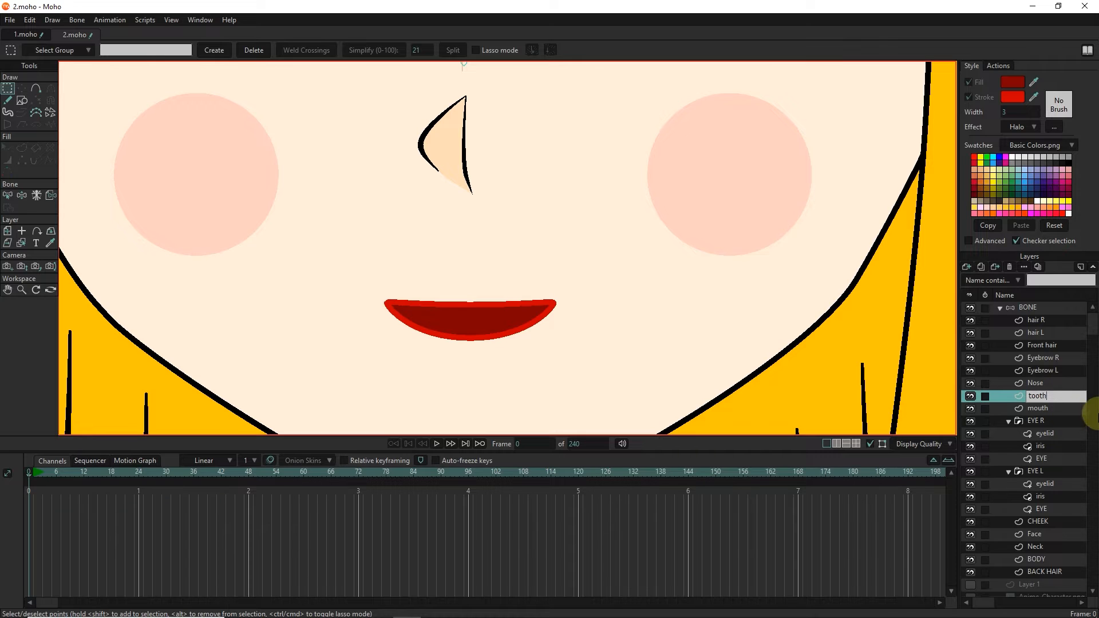
pyautogui.press('Return')
pyautogui.click(22, 100)
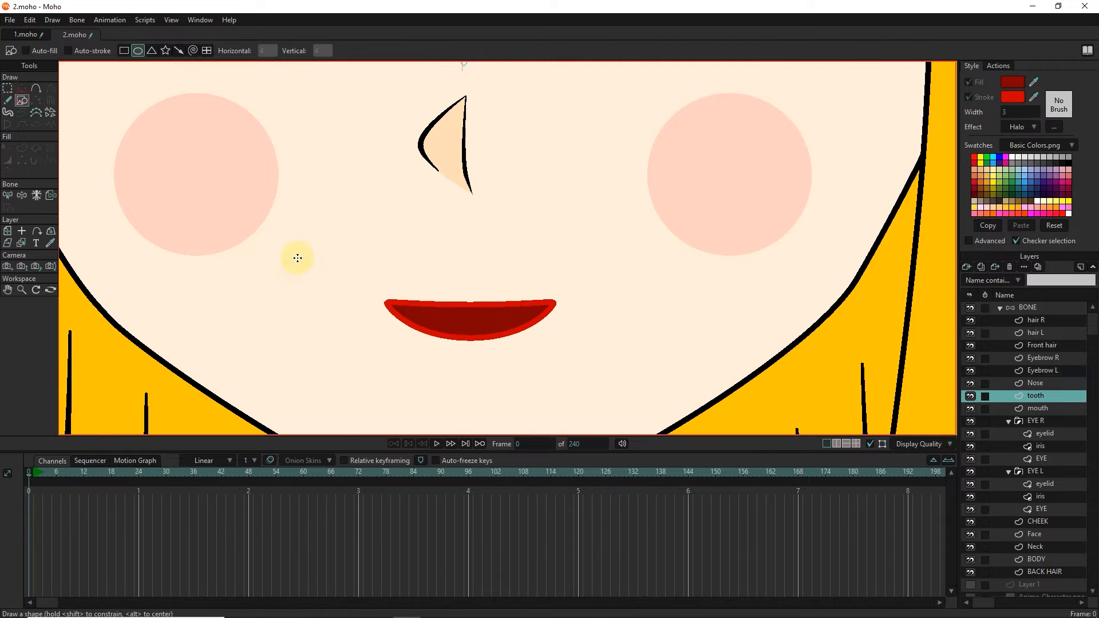
pyautogui.moveTo(436, 343); pyautogui.dragTo(559, 352)
# Add points along the tooth oval's upper edge and raise the outer ones to flatten its top
pyautogui.scroll(2, 478, 296)
pyautogui.click(35, 88)
pyautogui.click(363, 334)
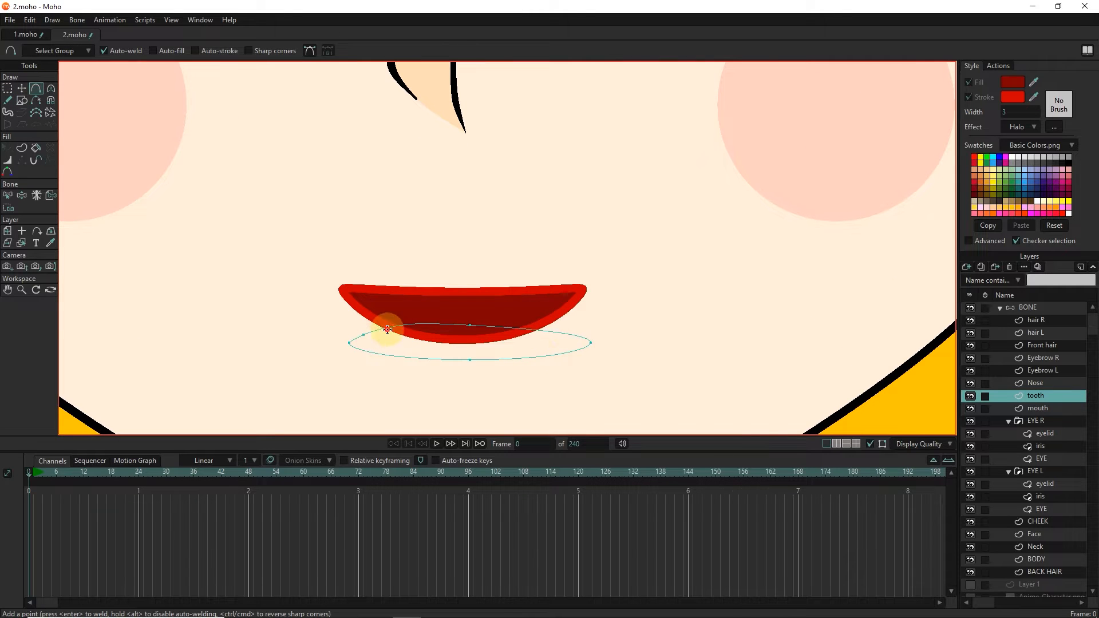
pyautogui.click(542, 330)
pyautogui.press('t')
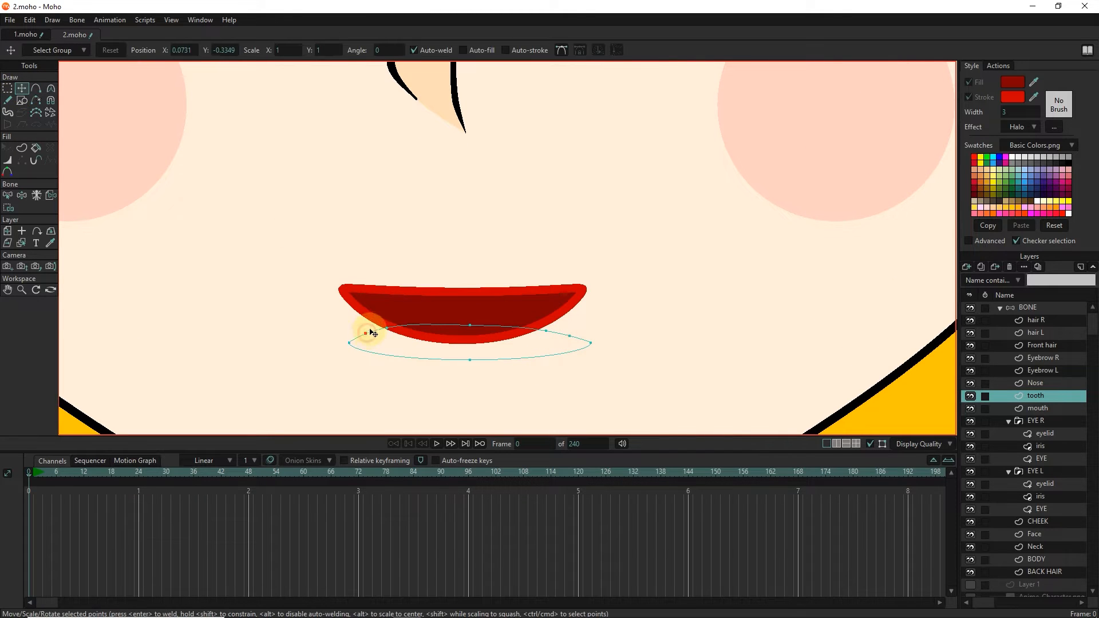
pyautogui.click(571, 331)
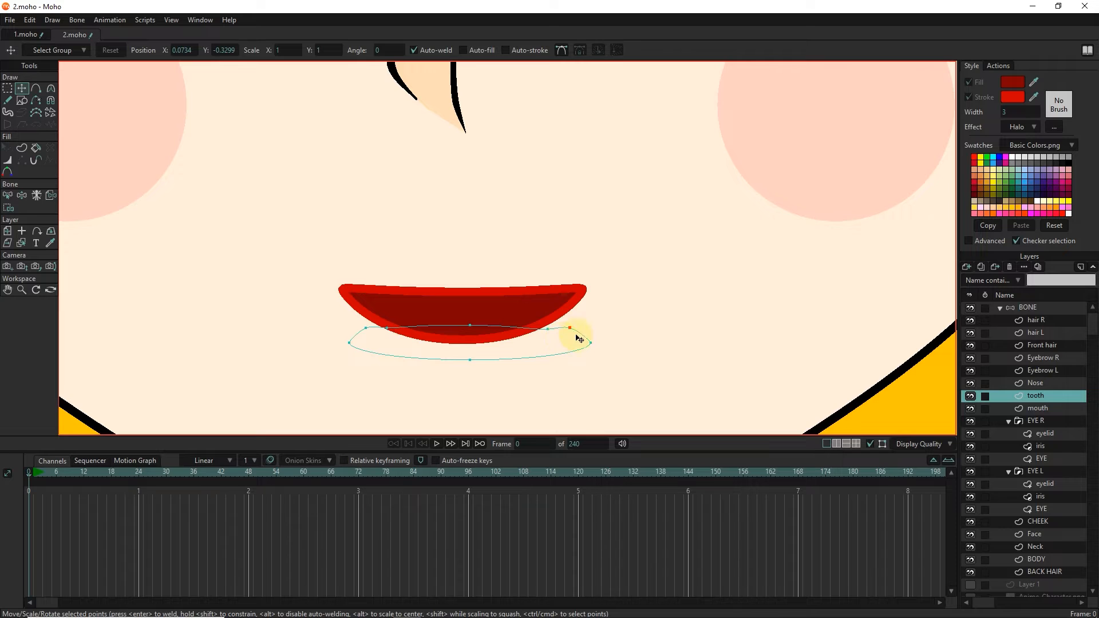
# Create a filled shape from the tooth oval with a white FFFFFF fill and a black stroke of width 1
pyautogui.press('u')
pyautogui.click(433, 328)
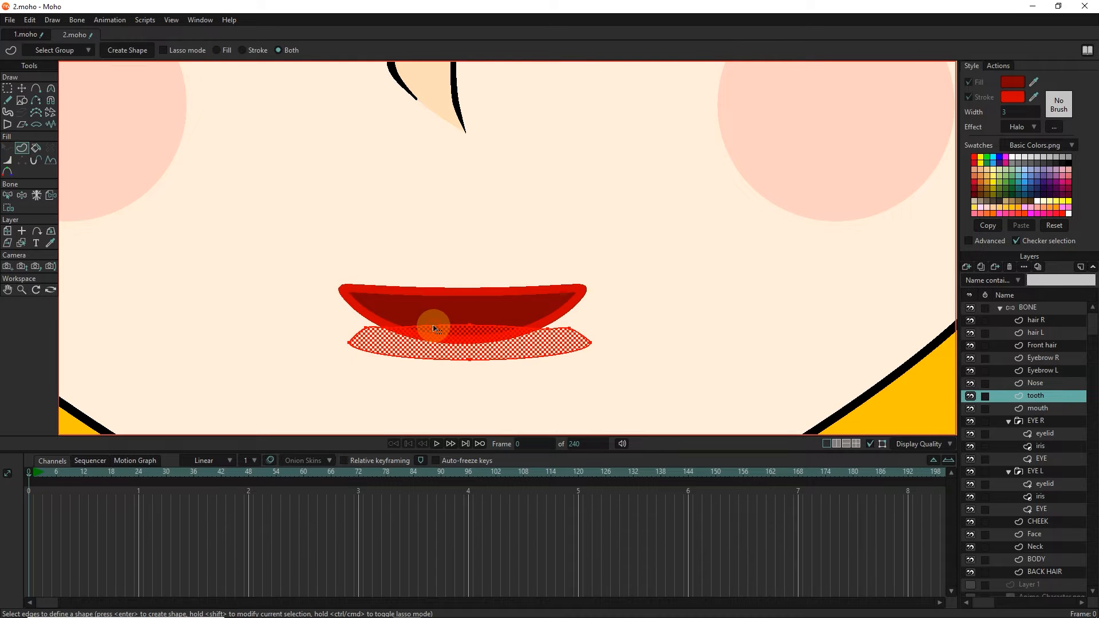
pyautogui.moveTo(1010, 113); pyautogui.dragTo(997, 114)
pyautogui.write('1')
pyautogui.click(1011, 100)
pyautogui.moveTo(702, 404); pyautogui.dragTo(652, 441)
pyautogui.click(851, 444)
pyautogui.click(1011, 82)
pyautogui.moveTo(698, 305); pyautogui.dragTo(665, 278)
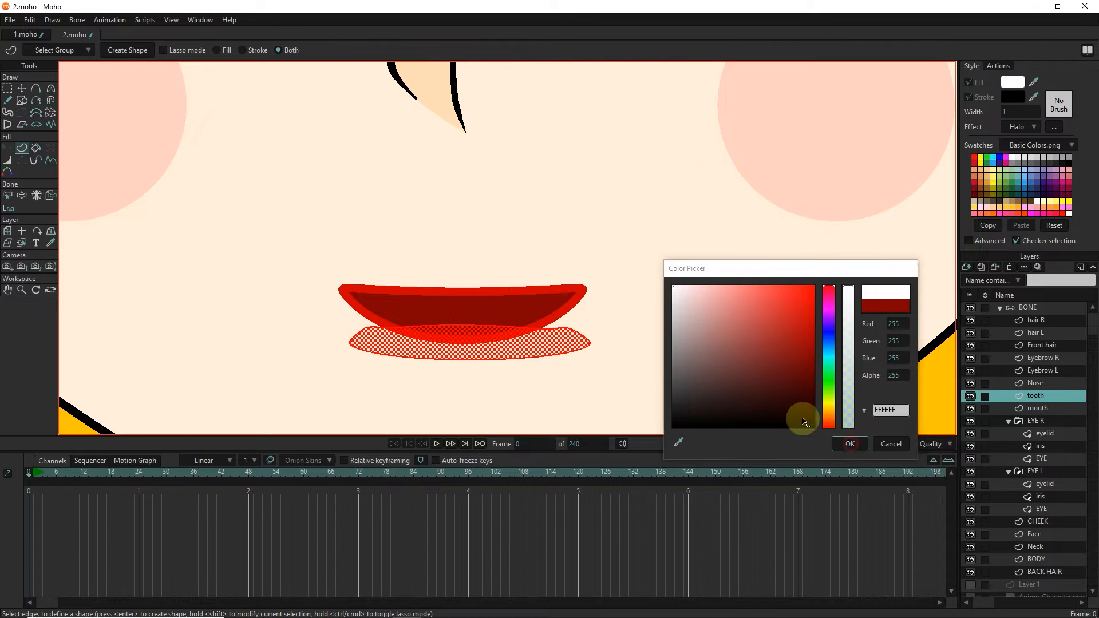
pyautogui.click(850, 445)
pyautogui.press('Return')
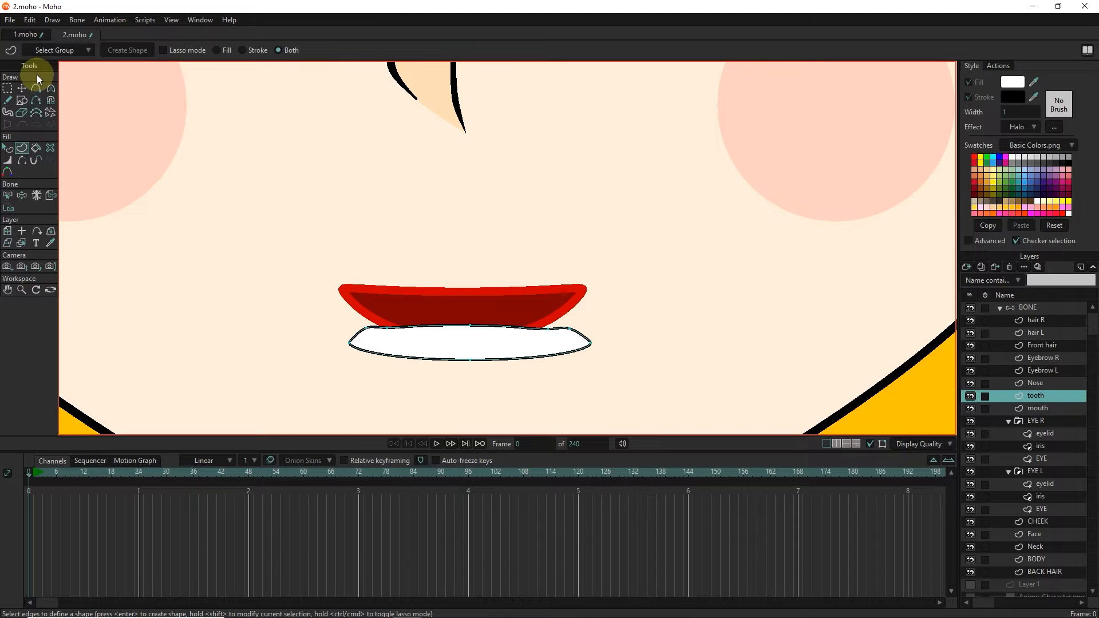
# Set the tooth shape's stroke width to 0.50
pyautogui.click(8, 148)
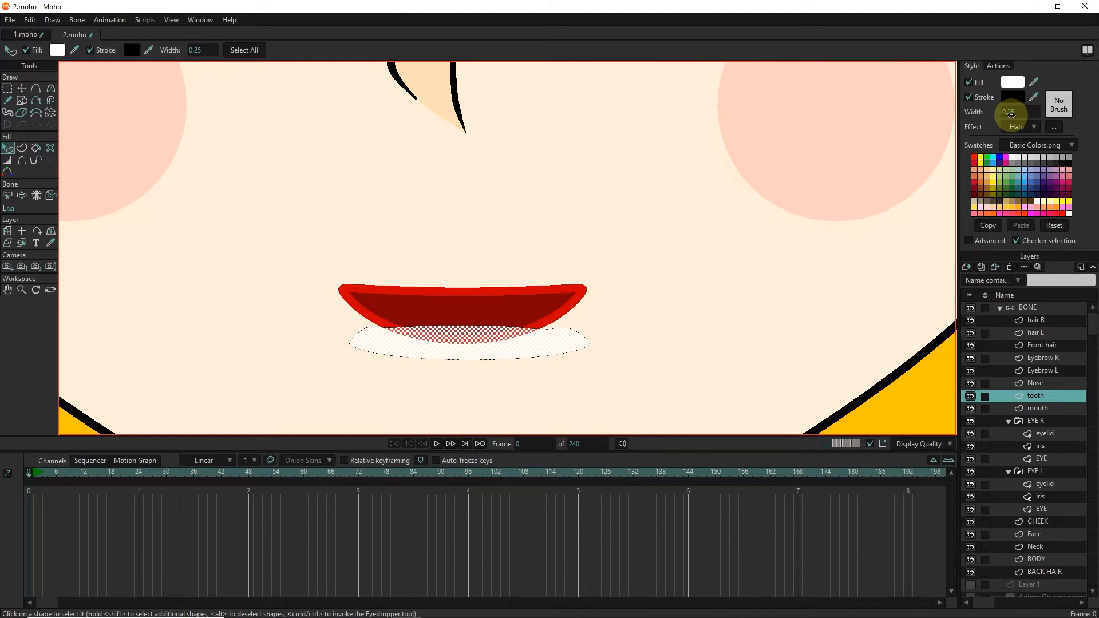
pyautogui.moveTo(1006, 112); pyautogui.dragTo(1021, 112)
pyautogui.press('Return')
# Duplicate the tooth shape, place the copy across the mouth's upper edge, and flip it vertically
pyautogui.click(22, 88)
pyautogui.moveTo(470, 348); pyautogui.dragTo(480, 272)
pyautogui.hotkey('ctrl', 'z')
pyautogui.hotkey('ctrl', 'a')
pyautogui.hotkey('ctrl', 'c')
pyautogui.hotkey('ctrl', 'v')
pyautogui.moveTo(475, 343); pyautogui.dragTo(479, 271)
pyautogui.click(598, 49)
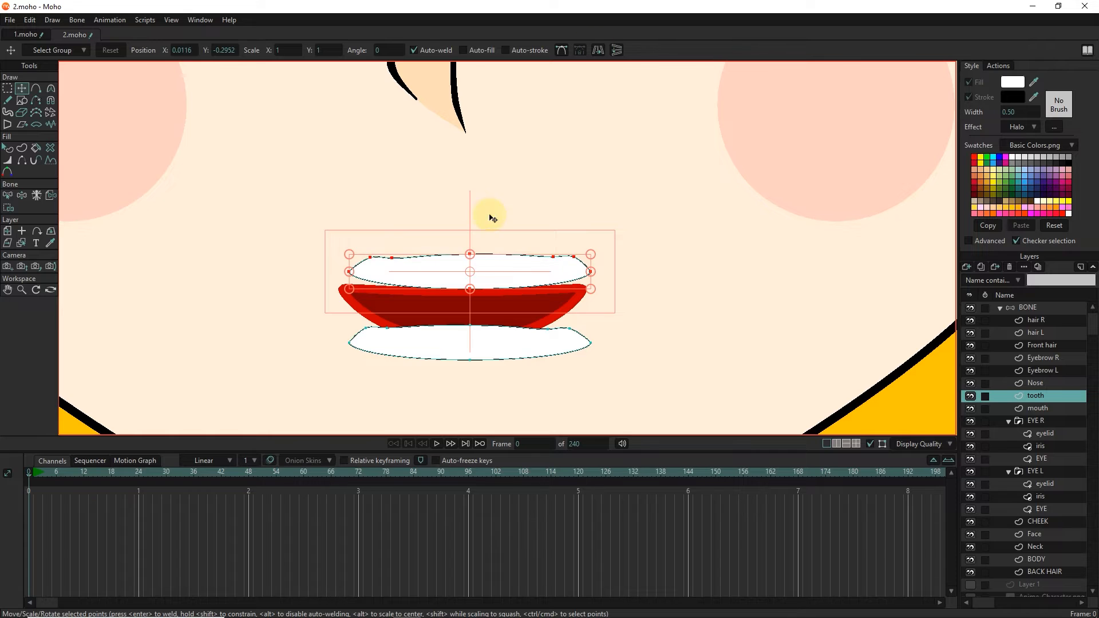
pyautogui.click(617, 50)
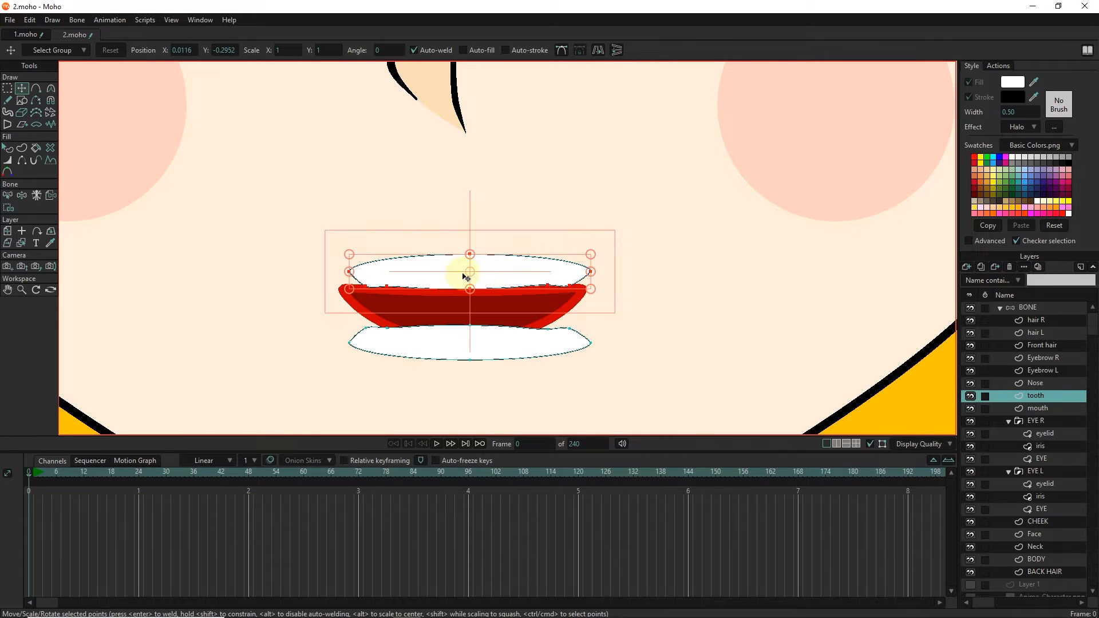
# Enlarge both teeth slightly beyond the mouth's width and move them closer together, leaving a narrow gap between them
pyautogui.hotkey('ctrl', 'a')
pyautogui.moveTo(591, 360); pyautogui.dragTo(617, 372)
pyautogui.moveTo(564, 345); pyautogui.dragTo(490, 335)
pyautogui.click(480, 352)
pyautogui.click(468, 284)
pyautogui.hotkey('ctrl', 'z')
pyautogui.moveTo(469, 283); pyautogui.dragTo(471, 268)
pyautogui.click(489, 279)
pyautogui.moveTo(518, 275); pyautogui.dragTo(501, 294)
pyautogui.click(500, 342)
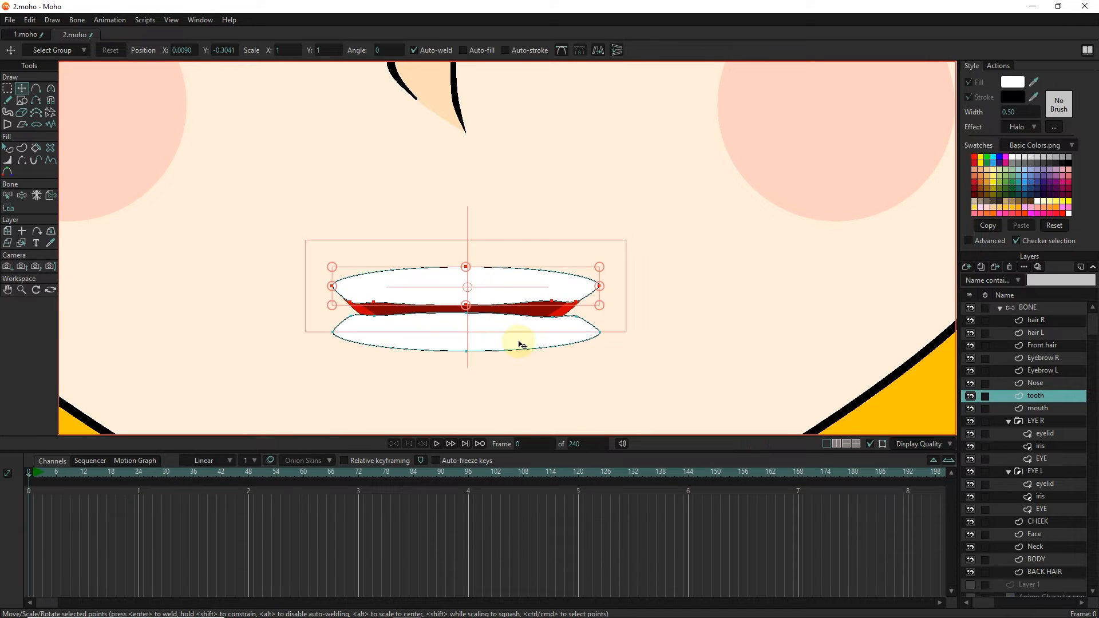
# Group the tooth and mouth layers and name the group MOUTH
pyautogui.keyDown('ctrl'); pyautogui.click(1045, 408); pyautogui.keyUp('ctrl')
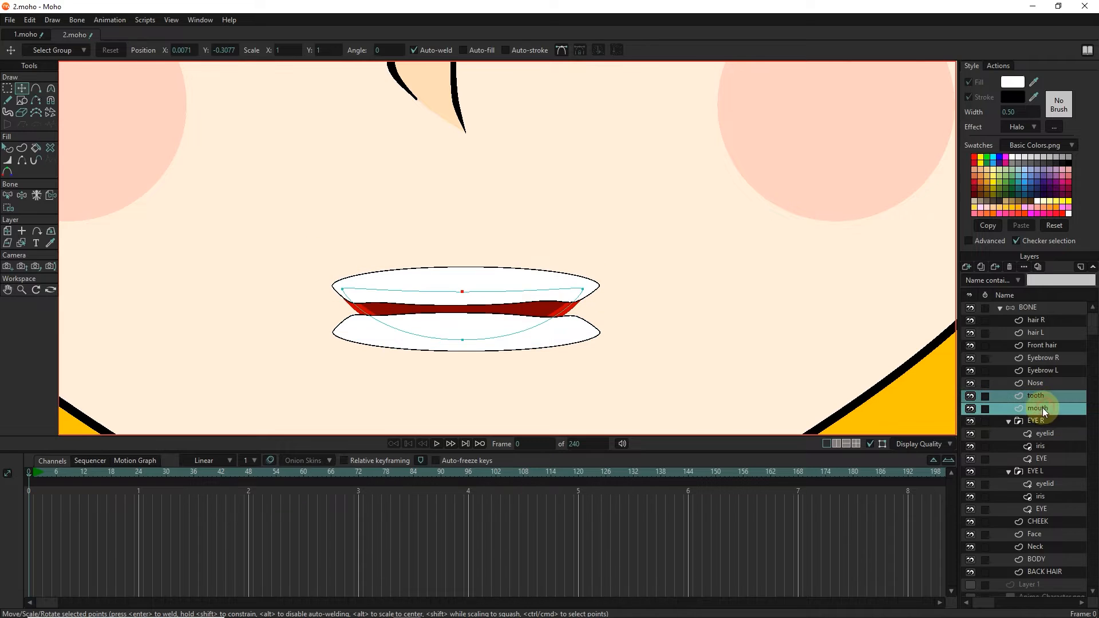
pyautogui.rightClick(1042, 411)
pyautogui.click(1045, 407)
pyautogui.doubleClick(1042, 396)
pyautogui.write('MOUTH')
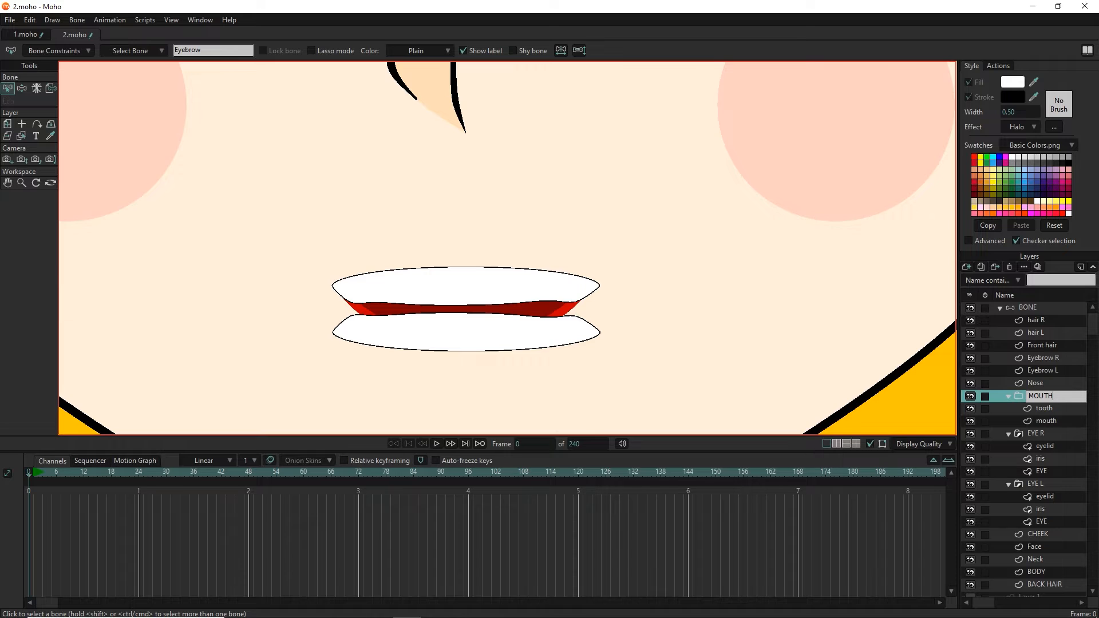
pyautogui.click(1031, 401)
# Set the MOUTH group's mask to Hide all
pyautogui.doubleClick(1041, 398)
pyautogui.click(762, 108)
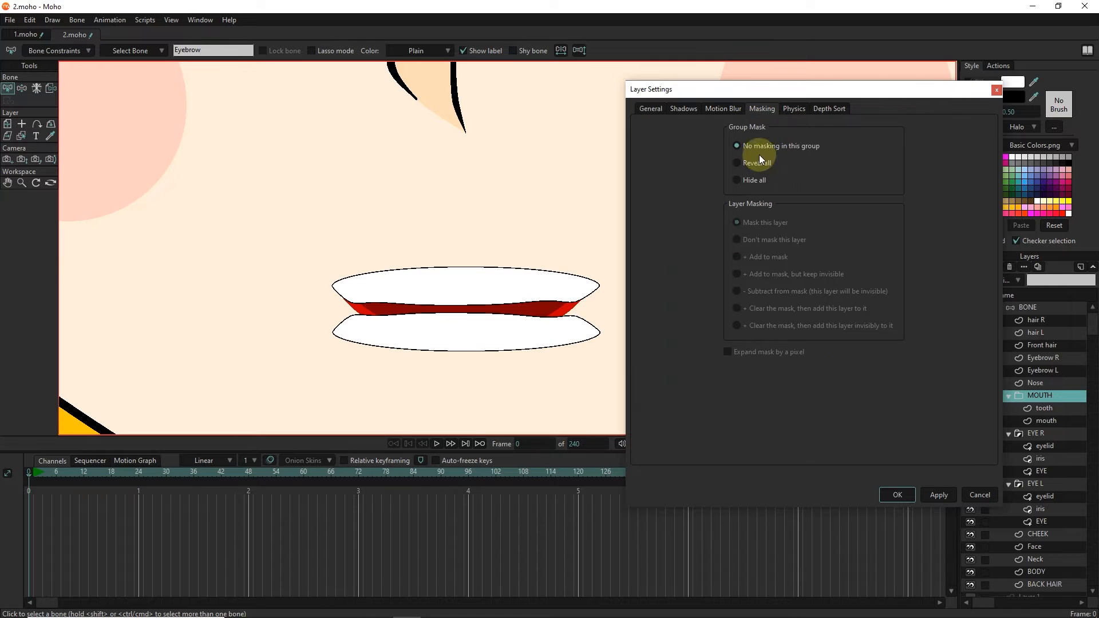
pyautogui.click(754, 181)
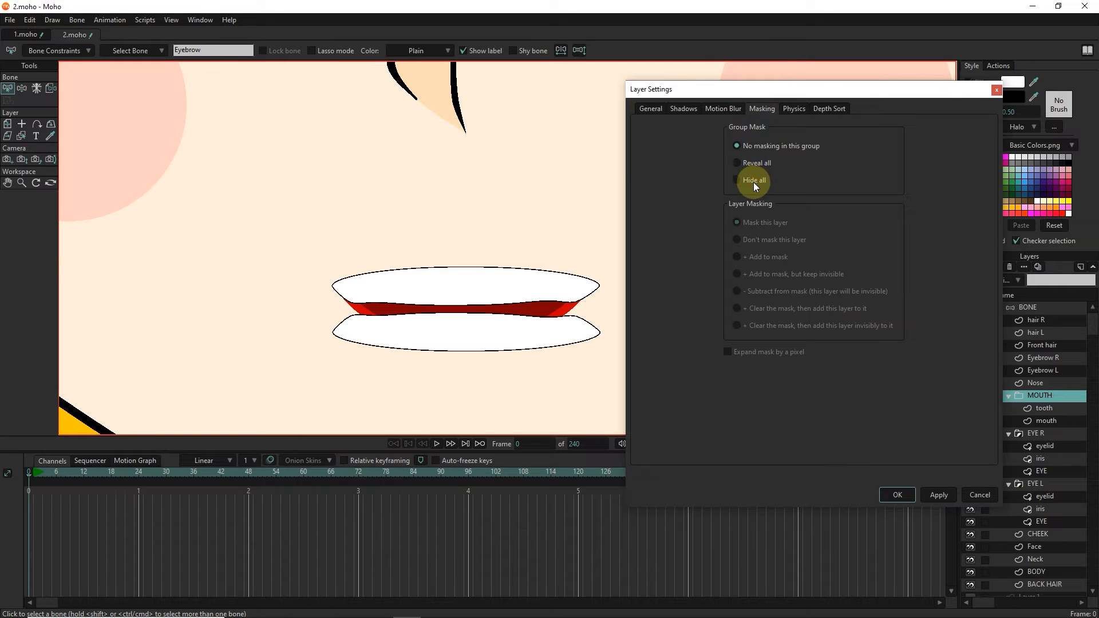
pyautogui.click(944, 494)
pyautogui.click(898, 495)
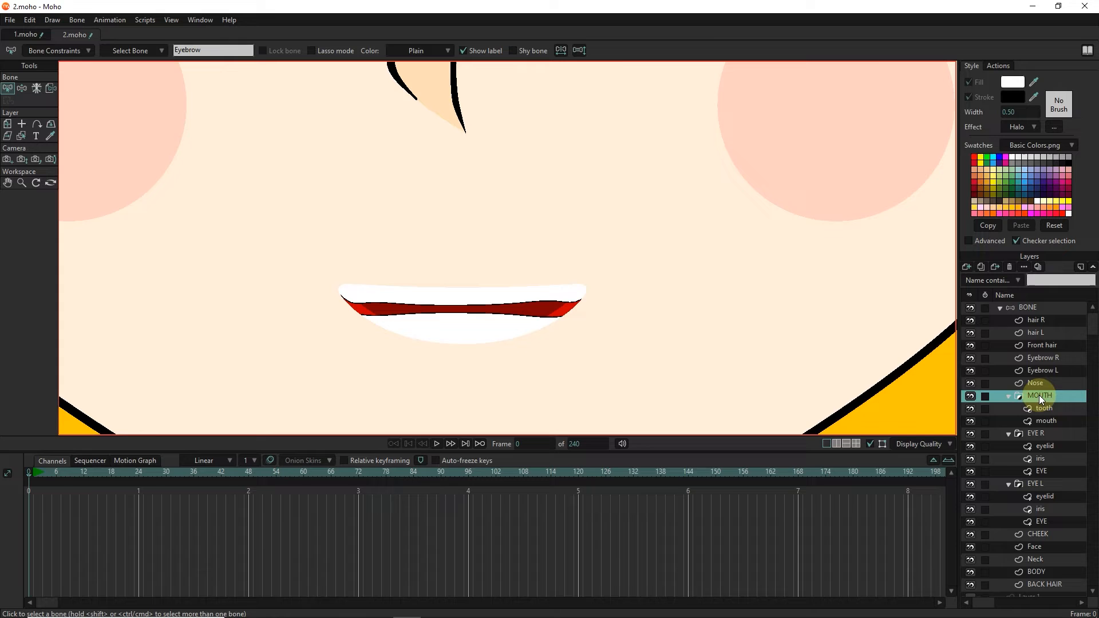
# Review the masking settings of the MOUTH group and the tooth layer
pyautogui.doubleClick(1039, 395)
pyautogui.click(762, 108)
pyautogui.click(978, 495)
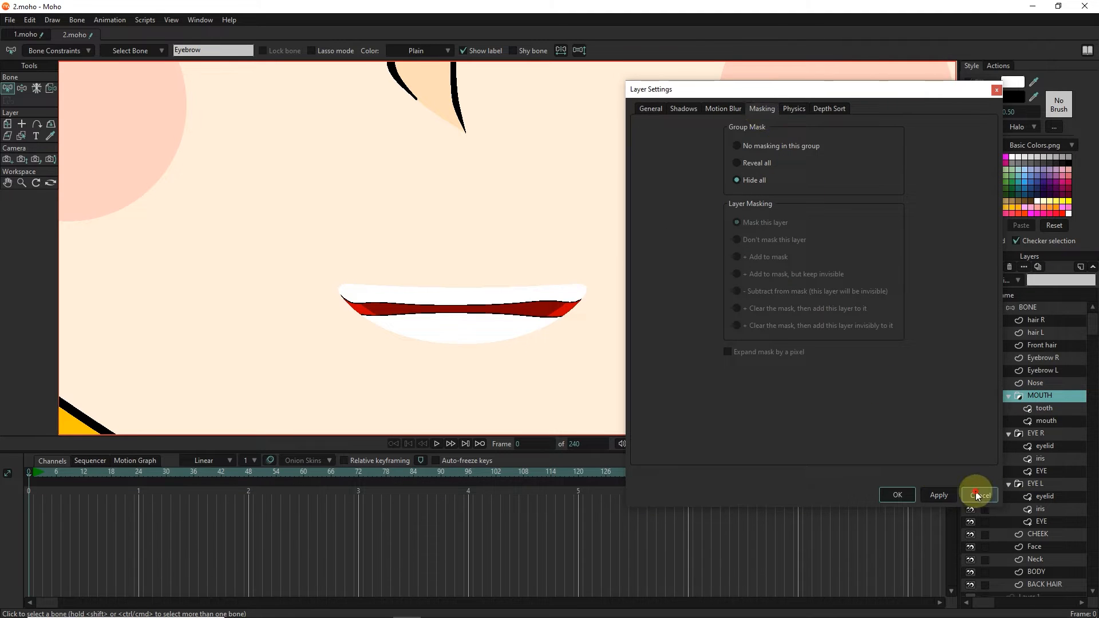
pyautogui.doubleClick(1044, 408)
pyautogui.click(762, 108)
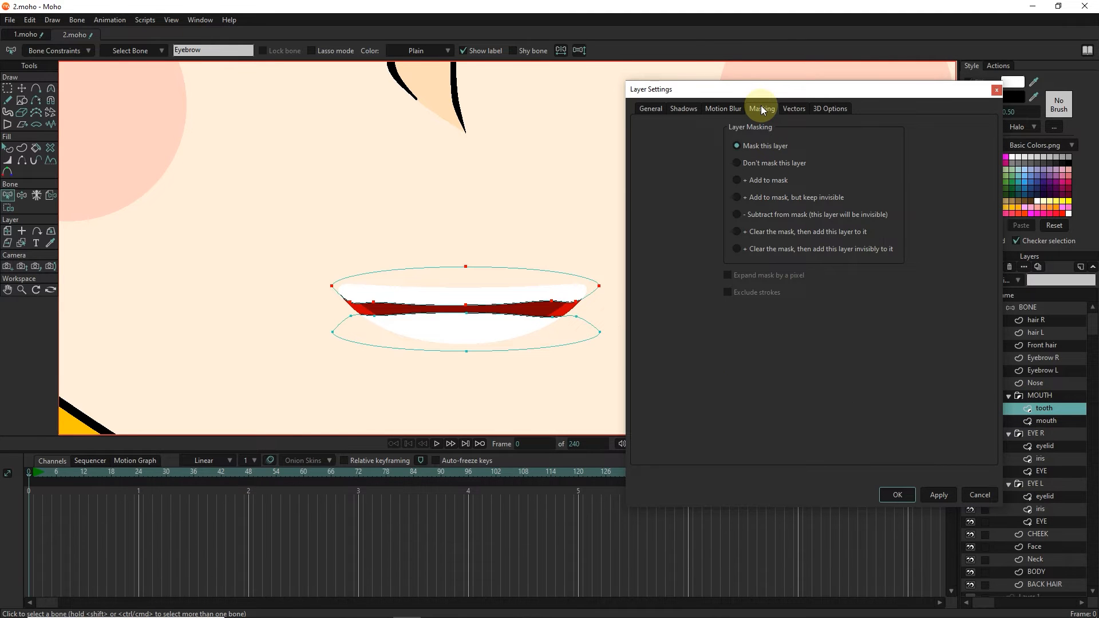
pyautogui.click(978, 496)
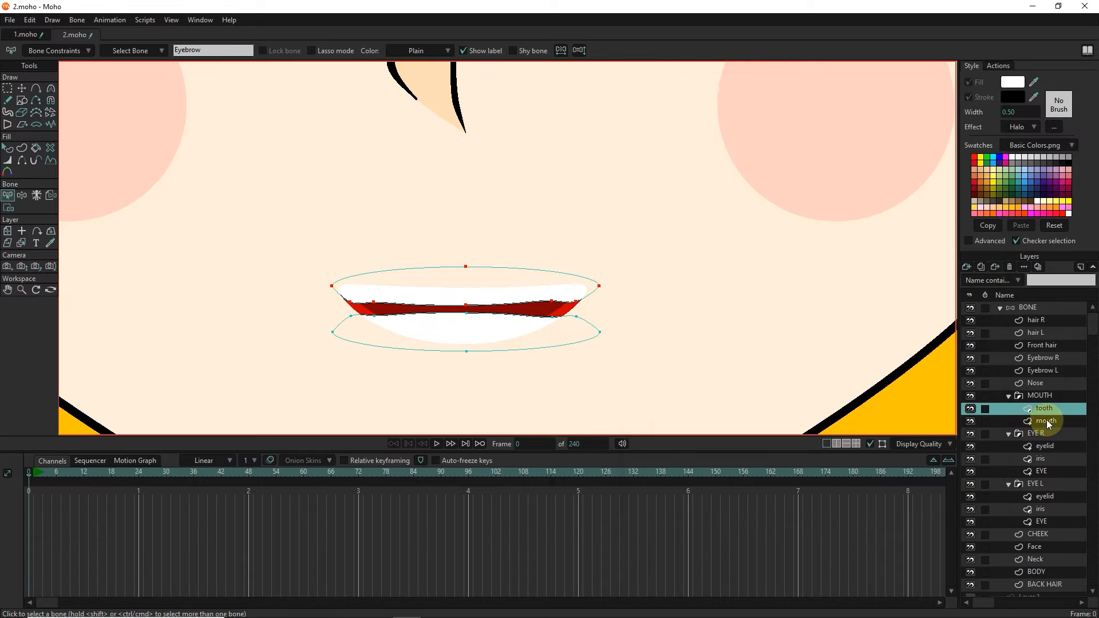
# Enable Exclude strokes in the mouth layer's masking settings, and check that the tooth layer uses Mask this layer
pyautogui.doubleClick(1047, 420)
pyautogui.click(760, 112)
pyautogui.click(751, 292)
pyautogui.click(947, 495)
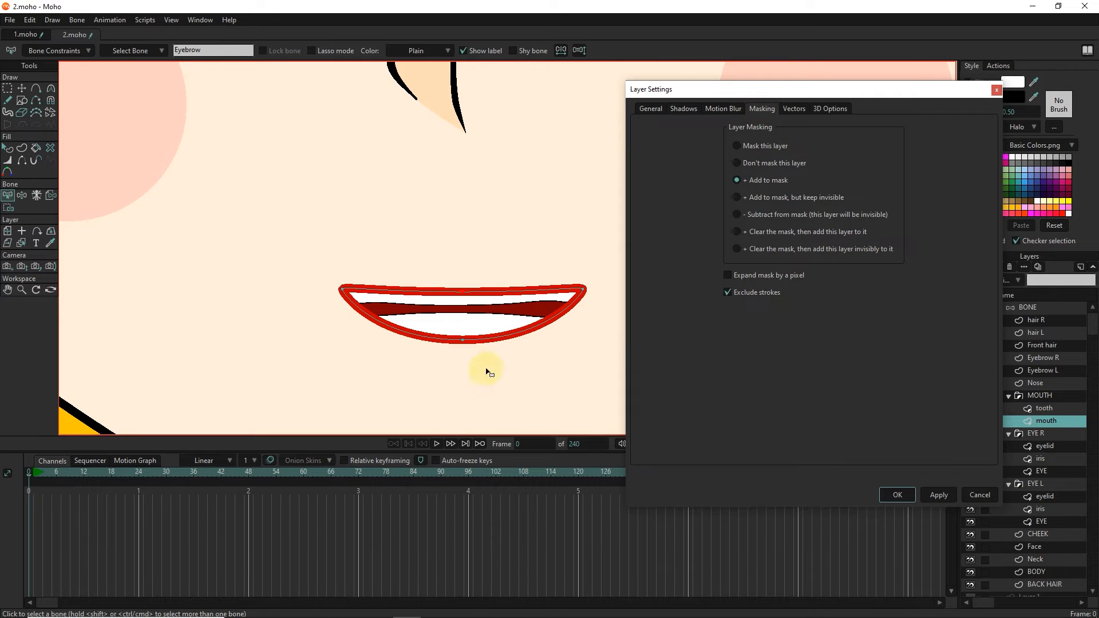
pyautogui.click(898, 495)
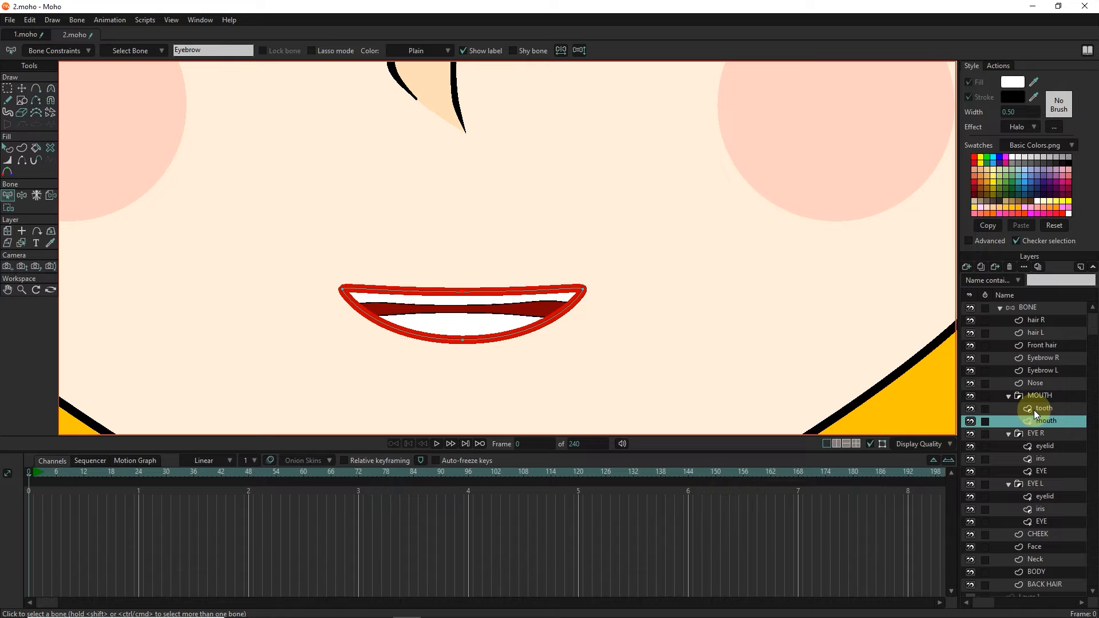
pyautogui.doubleClick(1037, 408)
pyautogui.click(762, 109)
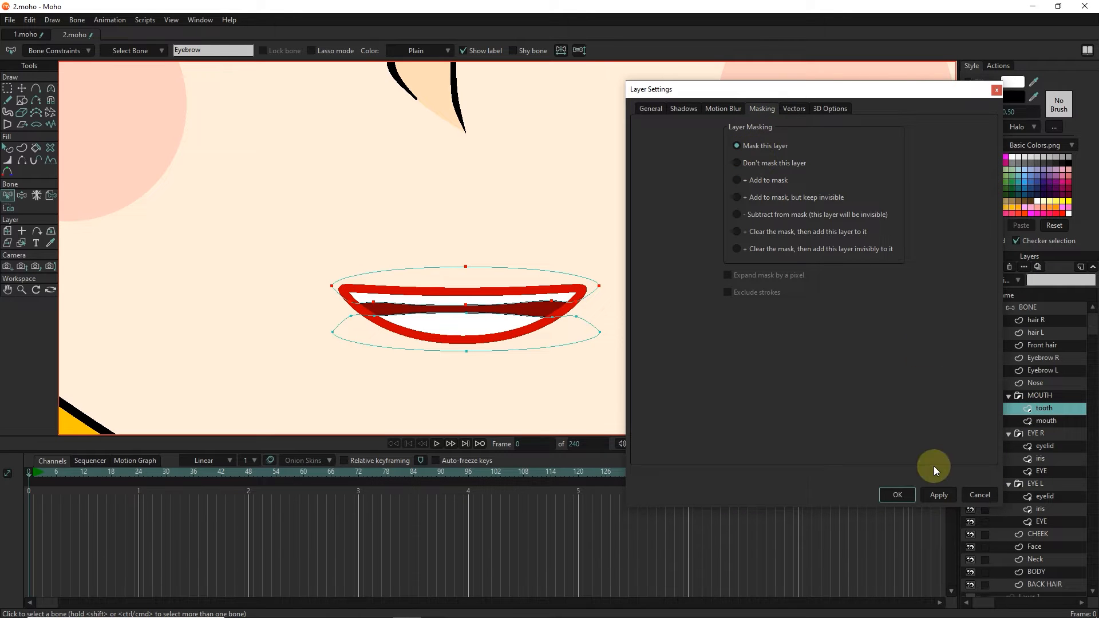
pyautogui.click(898, 495)
# Scale both teeth down slightly and re-center them over the mouth
pyautogui.scroll(1, 464, 306)
pyautogui.press('t')
pyautogui.hotkey('ctrl', 'a')
pyautogui.moveTo(625, 360); pyautogui.dragTo(596, 350)
pyautogui.moveTo(471, 304)
pyautogui.mouseDown()
pyautogui.moveTo(481, 312)
pyautogui.moveTo(461, 317)
pyautogui.mouseUp()
pyautogui.press('Return')
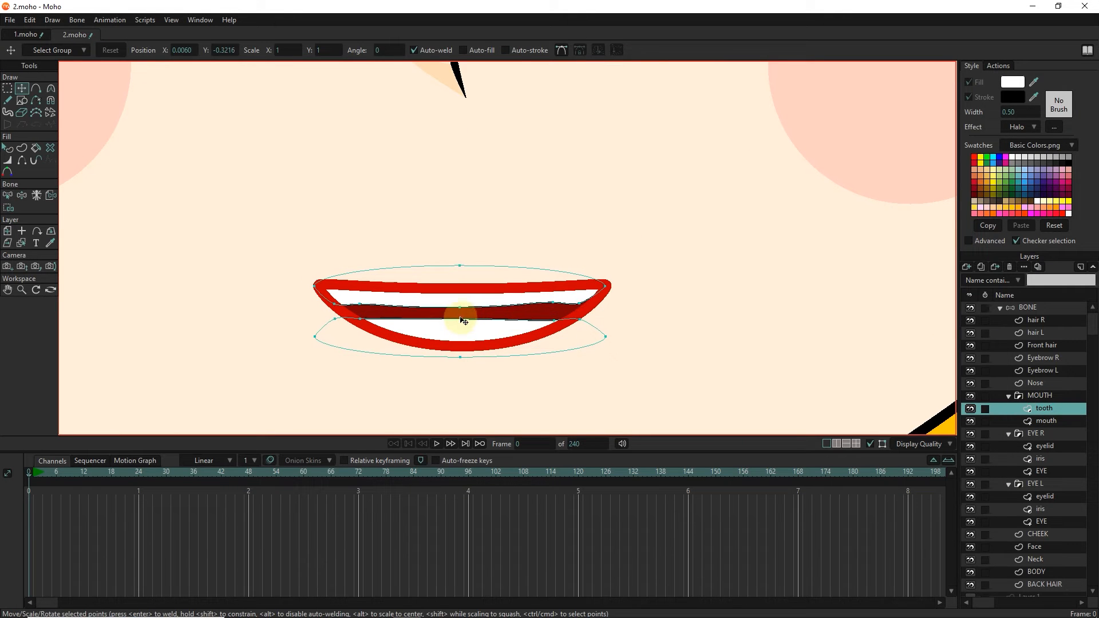
# Pull the upper tooth's outer corners up and outward past the lips, and lower the middle of the lower tooth's upper edge slightly
pyautogui.click(50, 88)
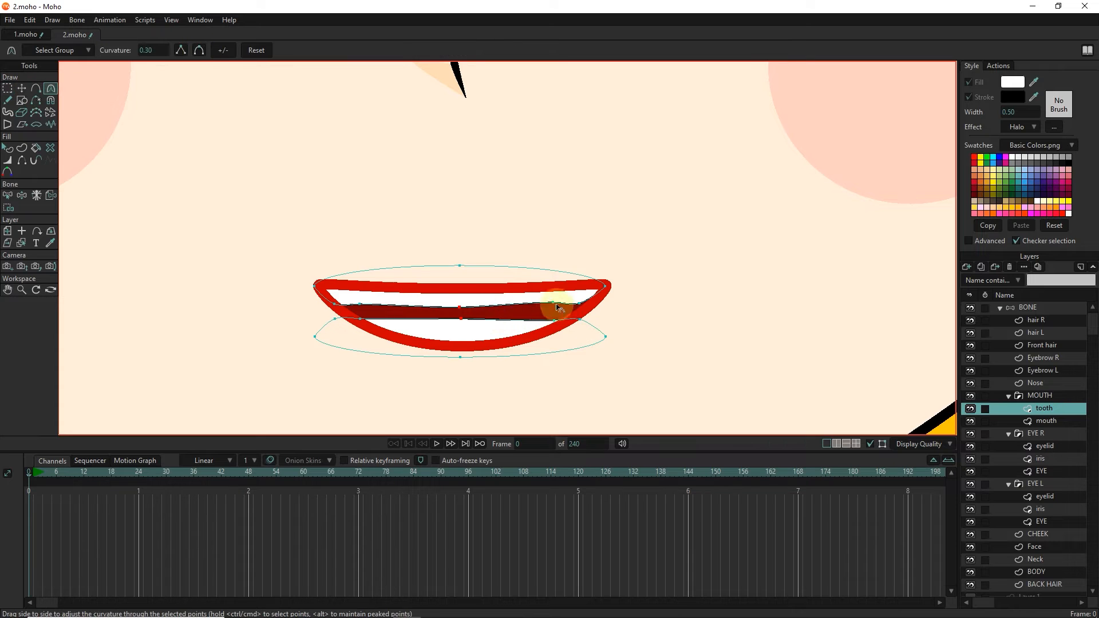
pyautogui.press('t')
pyautogui.moveTo(606, 286); pyautogui.dragTo(611, 271)
pyautogui.hotkey('ctrl', 'z')
pyautogui.moveTo(579, 304); pyautogui.dragTo(577, 304)
pyautogui.click(610, 271)
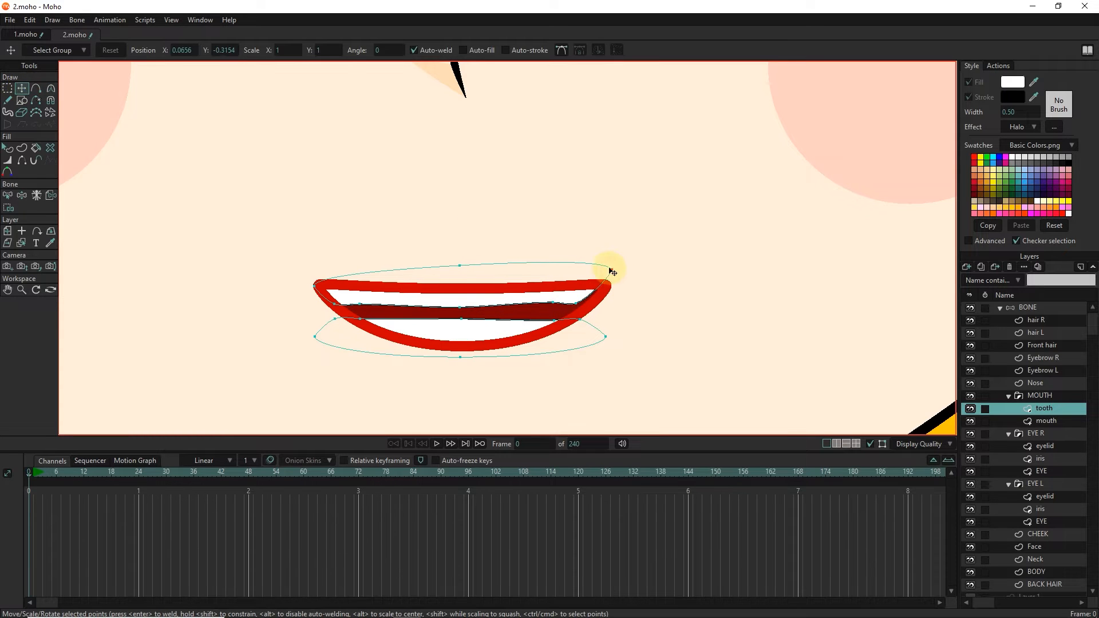
pyautogui.moveTo(344, 303); pyautogui.dragTo(306, 273)
pyautogui.moveTo(612, 270); pyautogui.dragTo(618, 273)
pyautogui.moveTo(462, 319); pyautogui.dragTo(462, 323)
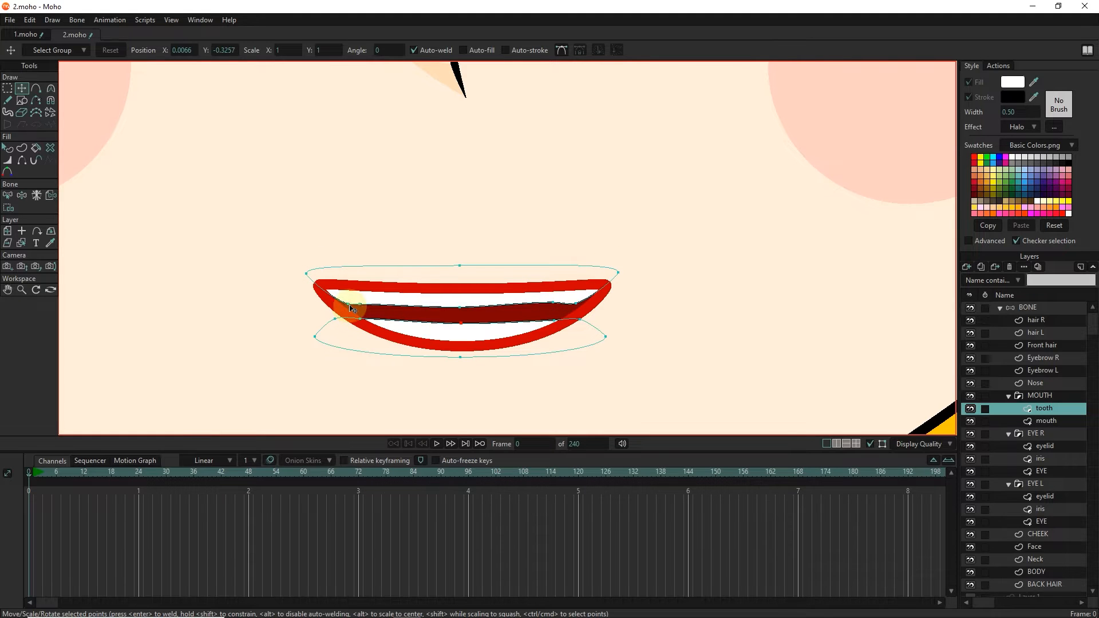
# Nudge the points along the facing edges of the two teeth to even out the curved gap between them
pyautogui.scroll(2, 362, 311)
pyautogui.press('a')
pyautogui.press('t')
pyautogui.click(646, 301)
pyautogui.moveTo(369, 304); pyautogui.dragTo(377, 305)
pyautogui.moveTo(351, 302); pyautogui.dragTo(351, 304)
pyautogui.moveTo(513, 309); pyautogui.dragTo(513, 313)
pyautogui.moveTo(646, 303); pyautogui.dragTo(646, 306)
pyautogui.scroll(-1, 441, 308)
pyautogui.moveTo(501, 326); pyautogui.dragTo(501, 330)
# Raise the lower tooth's end points toward the mouth corners and delete the extra point at its left end
pyautogui.click(8, 88)
pyautogui.click(22, 88)
pyautogui.moveTo(651, 314); pyautogui.dragTo(696, 304)
pyautogui.moveTo(333, 342); pyautogui.dragTo(384, 308)
pyautogui.scroll(2, 383, 320)
pyautogui.click(336, 277)
pyautogui.press('Delete')
# Reshape the lower tooth into a crescent with its ends beyond the mouth corners and its upper edge following the smile
pyautogui.moveTo(292, 306); pyautogui.dragTo(335, 311)
pyautogui.moveTo(393, 321); pyautogui.dragTo(440, 323)
pyautogui.click(335, 312)
pyautogui.moveTo(335, 312); pyautogui.dragTo(291, 264)
pyautogui.moveTo(840, 299); pyautogui.dragTo(849, 260)
pyautogui.moveTo(749, 306); pyautogui.dragTo(753, 302)
pyautogui.moveTo(440, 324); pyautogui.dragTo(403, 313)
pyautogui.moveTo(725, 315); pyautogui.dragTo(724, 317)
pyautogui.moveTo(756, 305); pyautogui.dragTo(754, 303)
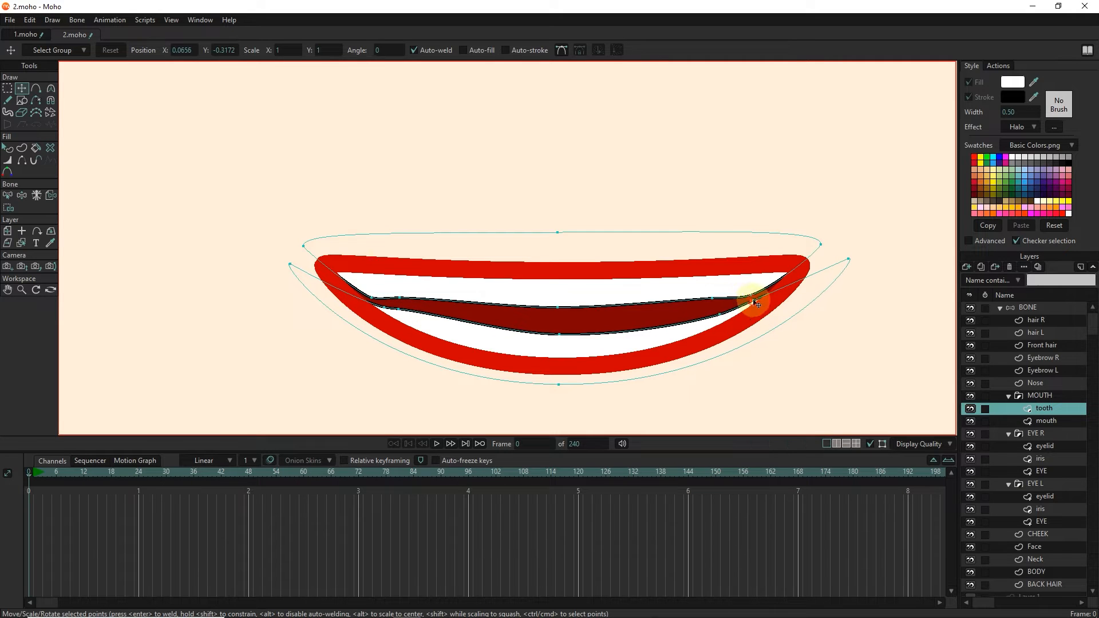
pyautogui.moveTo(403, 313); pyautogui.dragTo(404, 311)
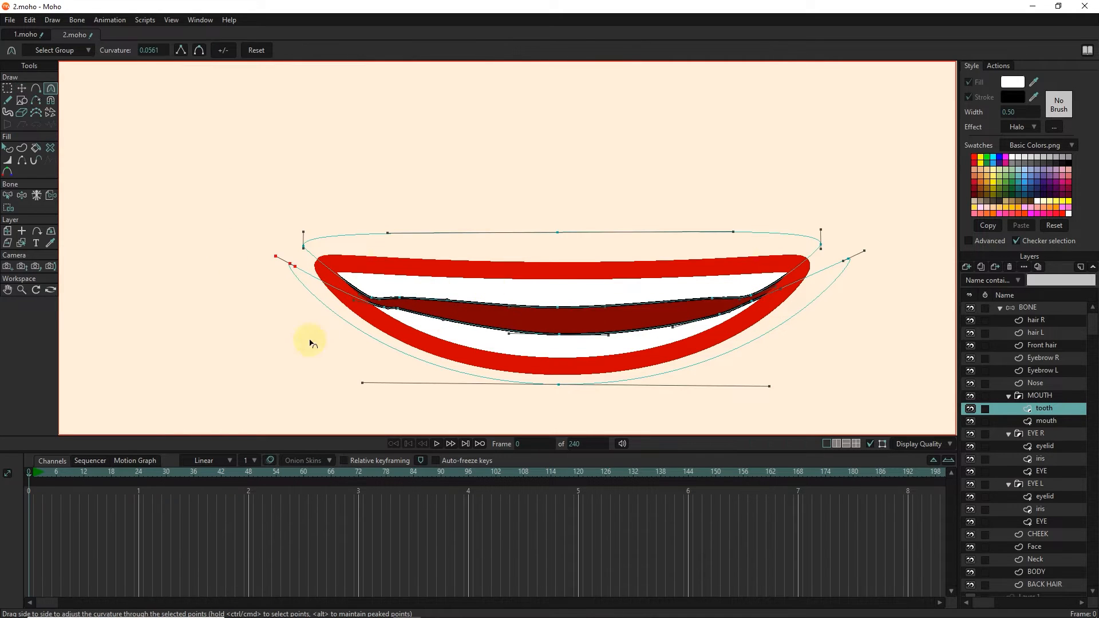
# Smooth the left half of the lower tooth's upper edge, then extend its left tip outward and pull its right tip slightly inward
pyautogui.click(1038, 397)
pyautogui.click(1045, 409)
pyautogui.click(21, 89)
pyautogui.moveTo(373, 308); pyautogui.dragTo(404, 313)
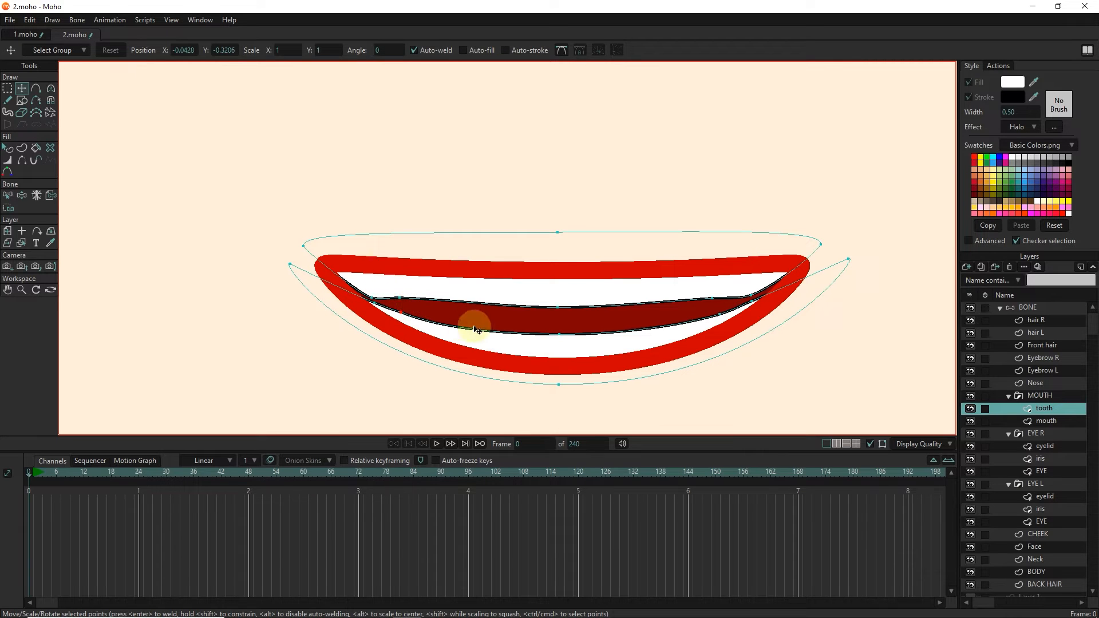
pyautogui.press('a')
pyautogui.click(402, 314)
pyautogui.press('t')
pyautogui.moveTo(377, 300); pyautogui.dragTo(379, 298)
pyautogui.moveTo(378, 306); pyautogui.dragTo(379, 305)
pyautogui.moveTo(290, 264); pyautogui.dragTo(278, 236)
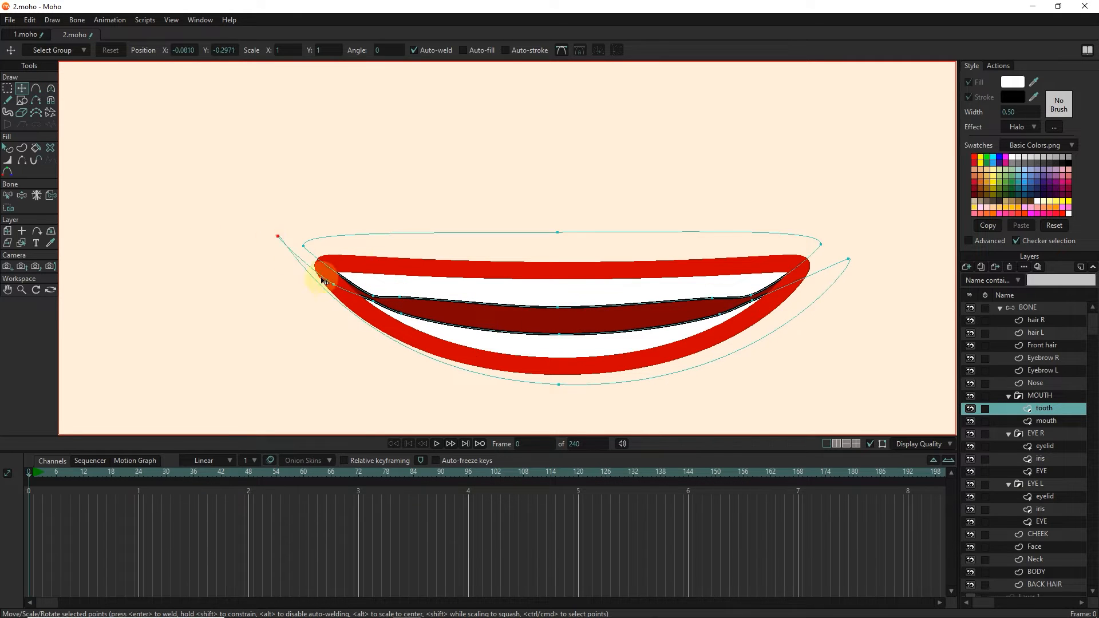
pyautogui.moveTo(849, 259); pyautogui.dragTo(835, 253)
pyautogui.scroll(-2, 442, 381)
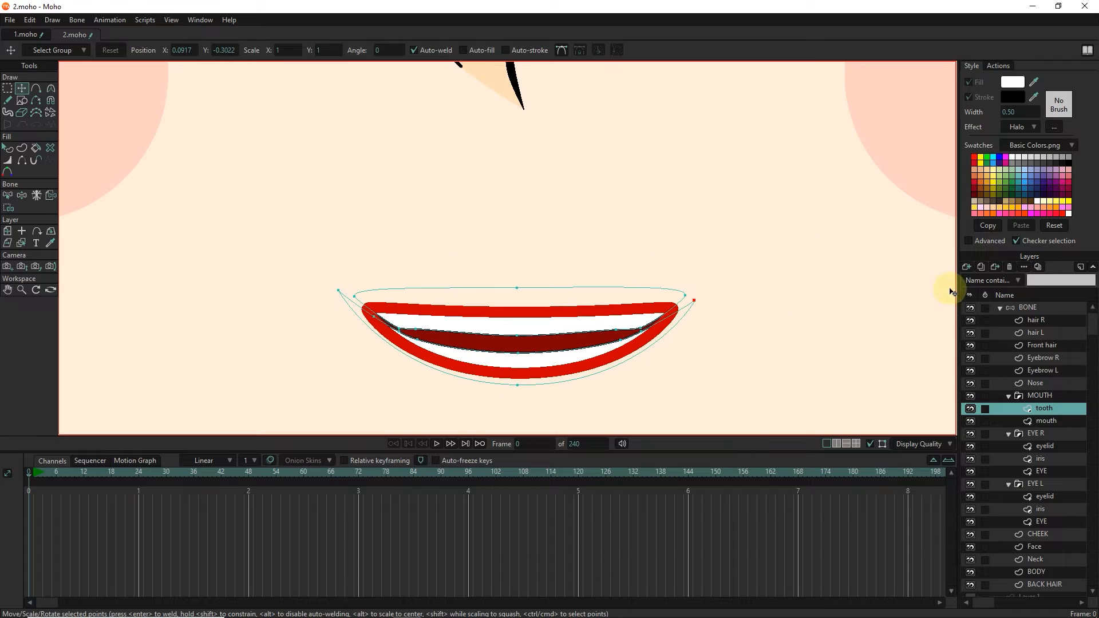
# Add a vector layer named TONGUE inside the MOUTH group and draw a tall oval over the mouth's center
pyautogui.click(967, 268)
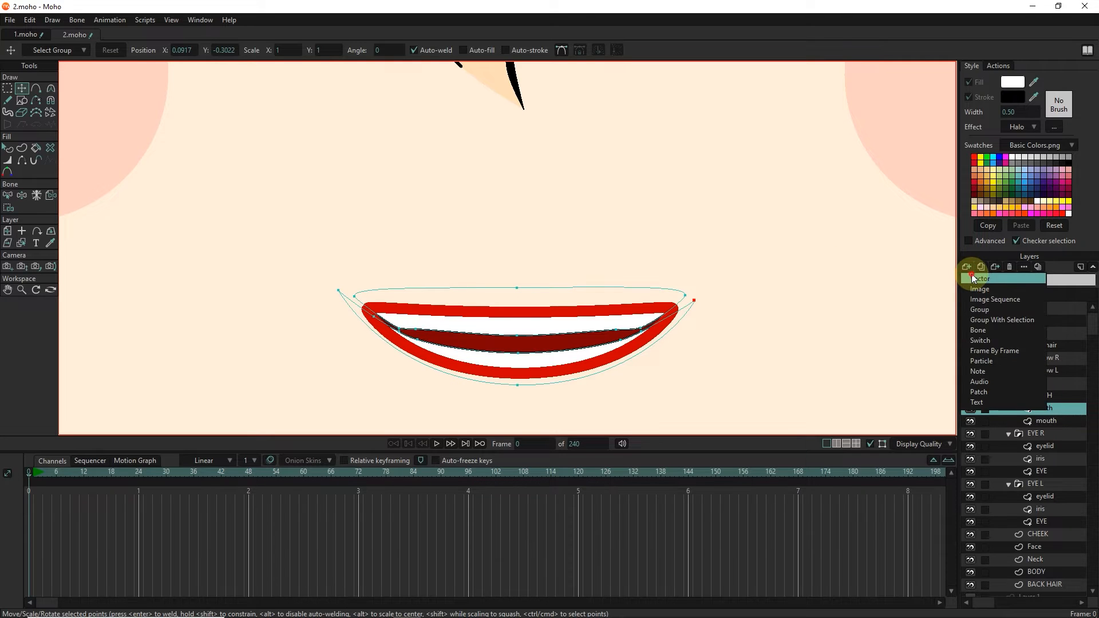
pyautogui.click(967, 280)
pyautogui.write('TONGUE')
pyautogui.press('Return')
pyautogui.click(22, 100)
pyautogui.scroll(-2, 489, 224)
pyautogui.moveTo(475, 212); pyautogui.dragTo(534, 330)
# Shorten and widen the tongue oval into a rounder shape centered on the mouth
pyautogui.press('t')
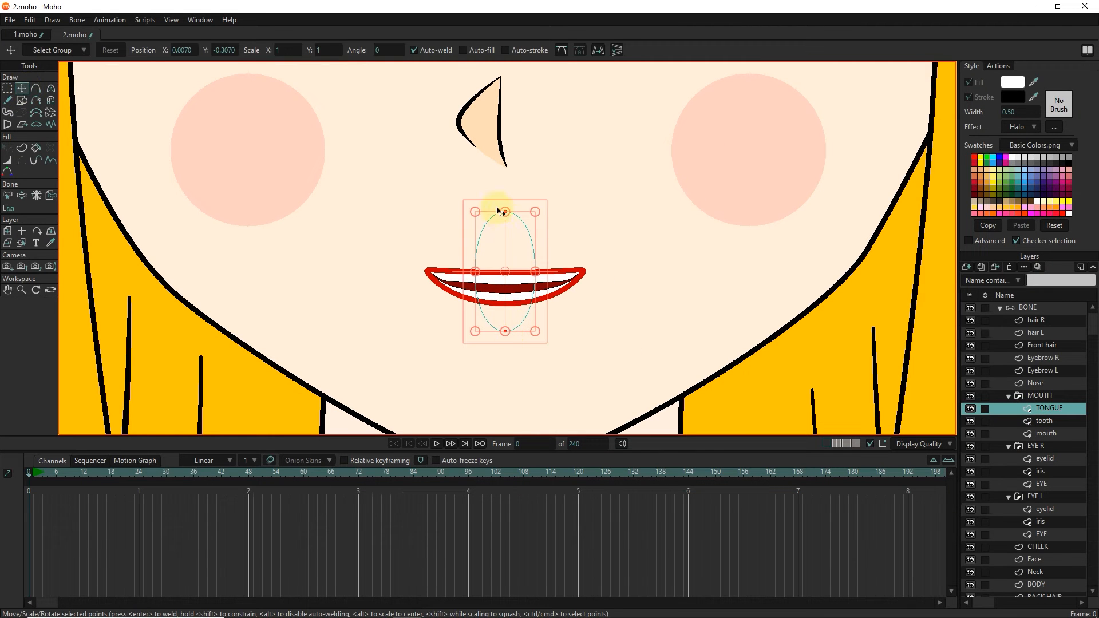
pyautogui.moveTo(505, 217); pyautogui.dragTo(506, 253)
pyautogui.moveTo(520, 307); pyautogui.dragTo(546, 277)
pyautogui.moveTo(477, 272); pyautogui.dragTo(475, 273)
pyautogui.moveTo(473, 277); pyautogui.dragTo(468, 277)
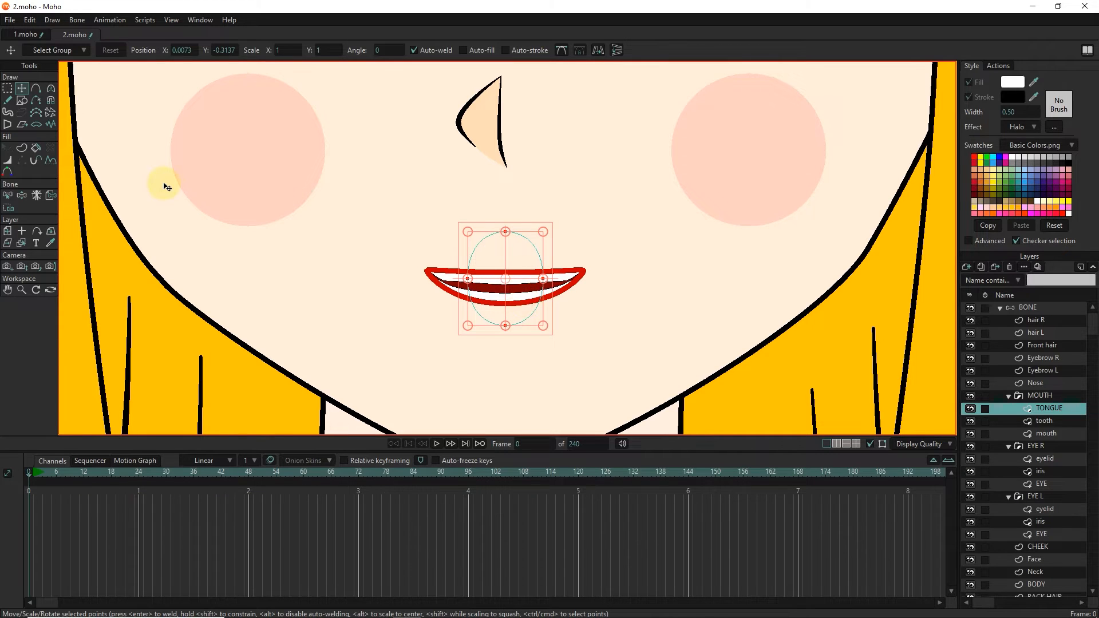
# Create the tongue shape with a coral red ED5555 fill
pyautogui.click(21, 148)
pyautogui.click(1012, 82)
pyautogui.click(811, 305)
pyautogui.click(784, 283)
pyautogui.moveTo(784, 284); pyautogui.dragTo(776, 280)
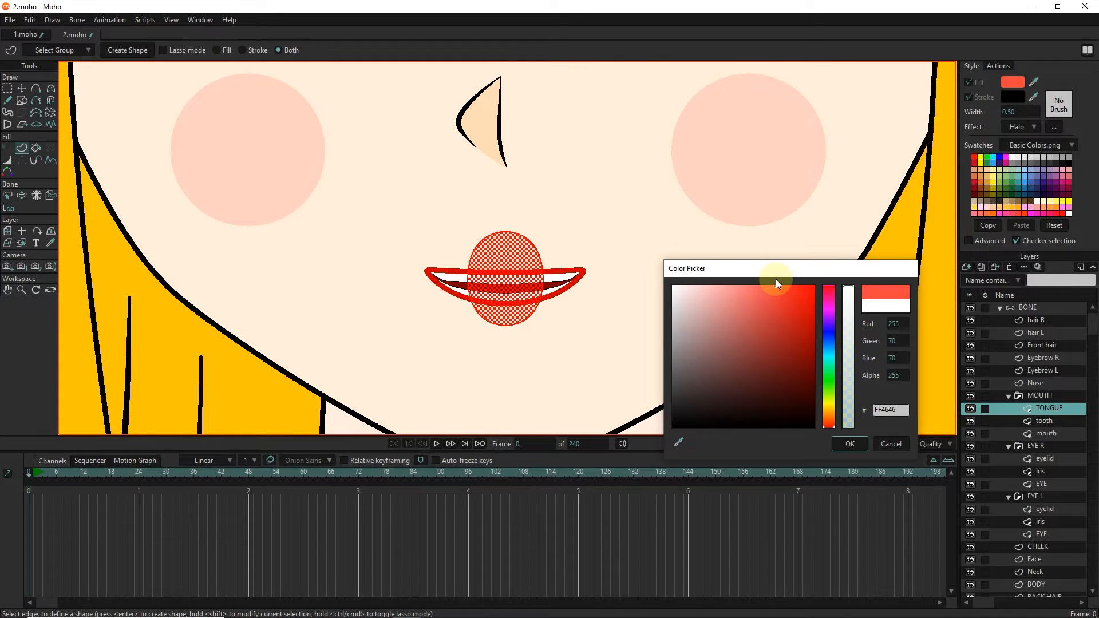
pyautogui.click(766, 295)
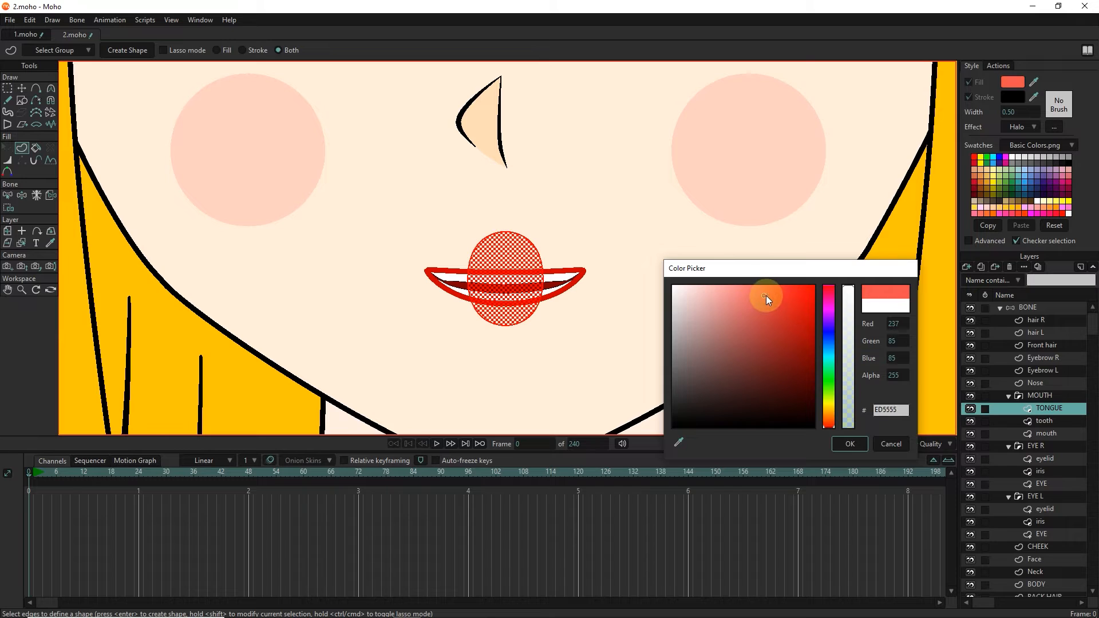
pyautogui.click(848, 445)
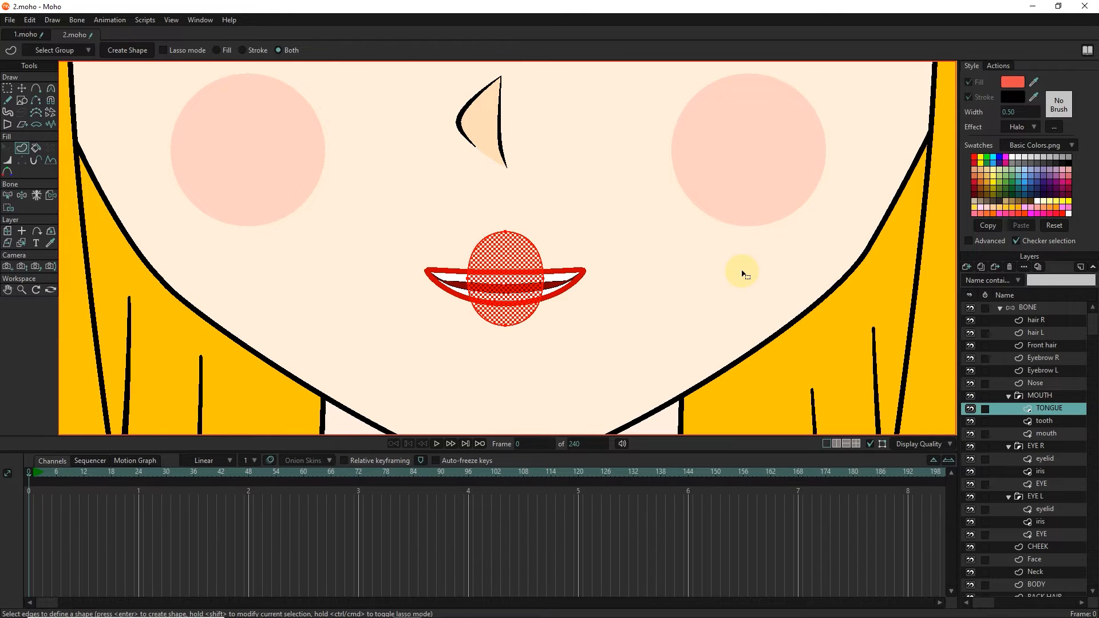
pyautogui.press('Return')
# Move the TONGUE layer between the tooth and mouth layers and nudge the tongue's position inside the mouth
pyautogui.scroll(2, 504, 288)
pyautogui.moveTo(1048, 408)
pyautogui.mouseDown()
pyautogui.moveTo(1037, 446)
pyautogui.moveTo(1051, 428)
pyautogui.mouseUp()
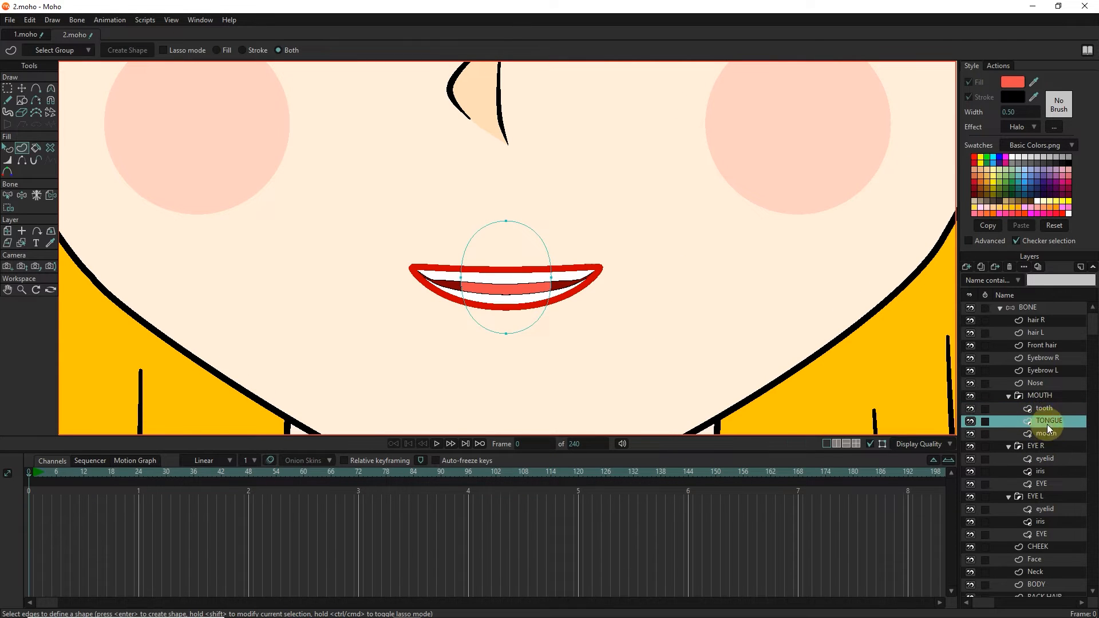
pyautogui.click(21, 90)
pyautogui.scroll(-1, 518, 287)
pyautogui.moveTo(508, 291); pyautogui.dragTo(509, 293)
pyautogui.scroll(-2, 535, 327)
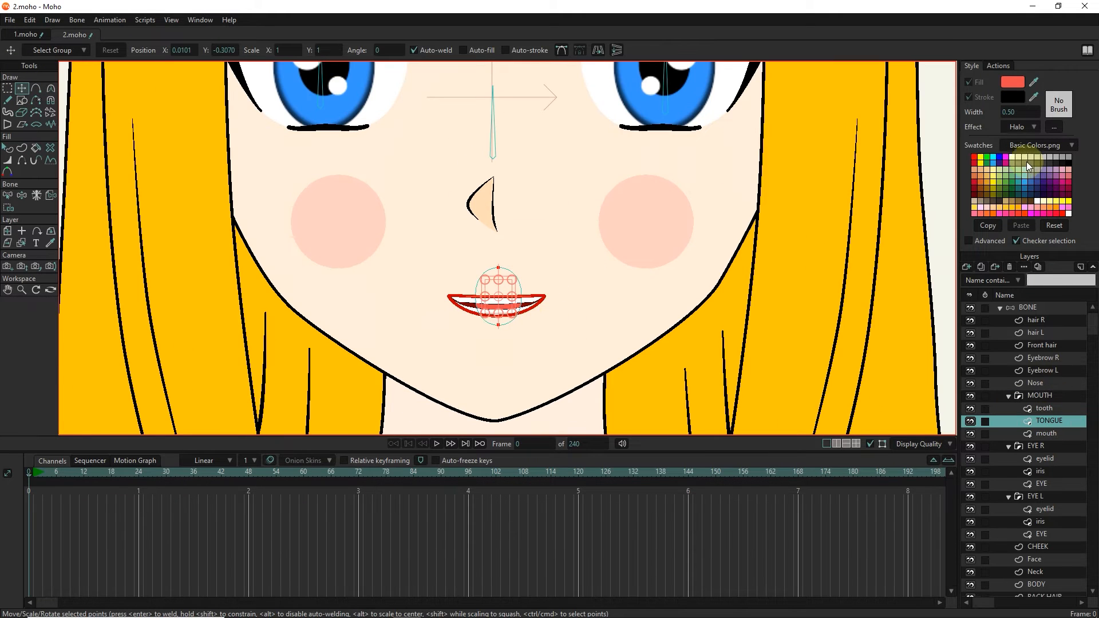
# Change the effect of the tongue and mouth shapes from Halo to plain
pyautogui.click(1019, 127)
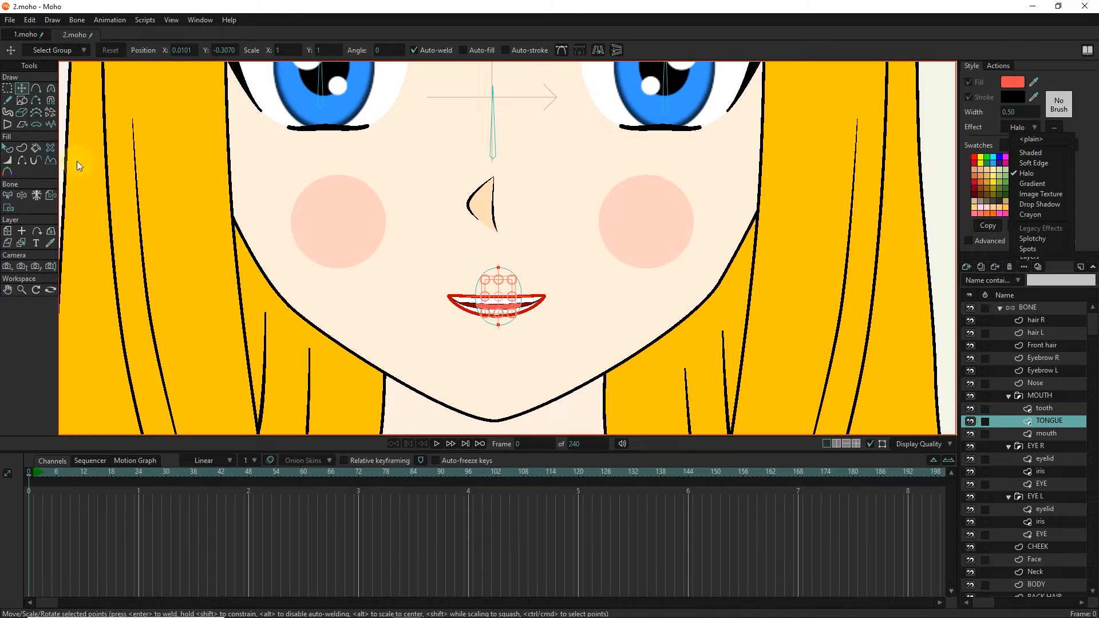
pyautogui.click(10, 150)
pyautogui.click(484, 303)
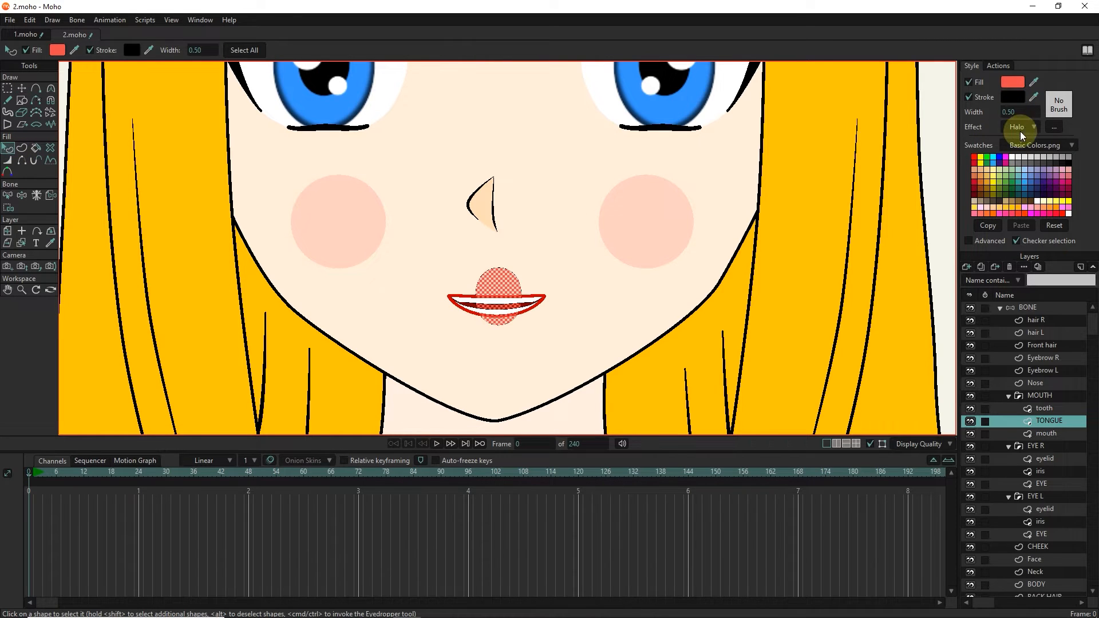
pyautogui.click(1047, 434)
pyautogui.click(507, 303)
pyautogui.click(1019, 127)
pyautogui.click(1030, 139)
# Change the effect of the upper and lower teeth shapes in the tooth layer to plain
pyautogui.click(1045, 408)
pyautogui.click(513, 302)
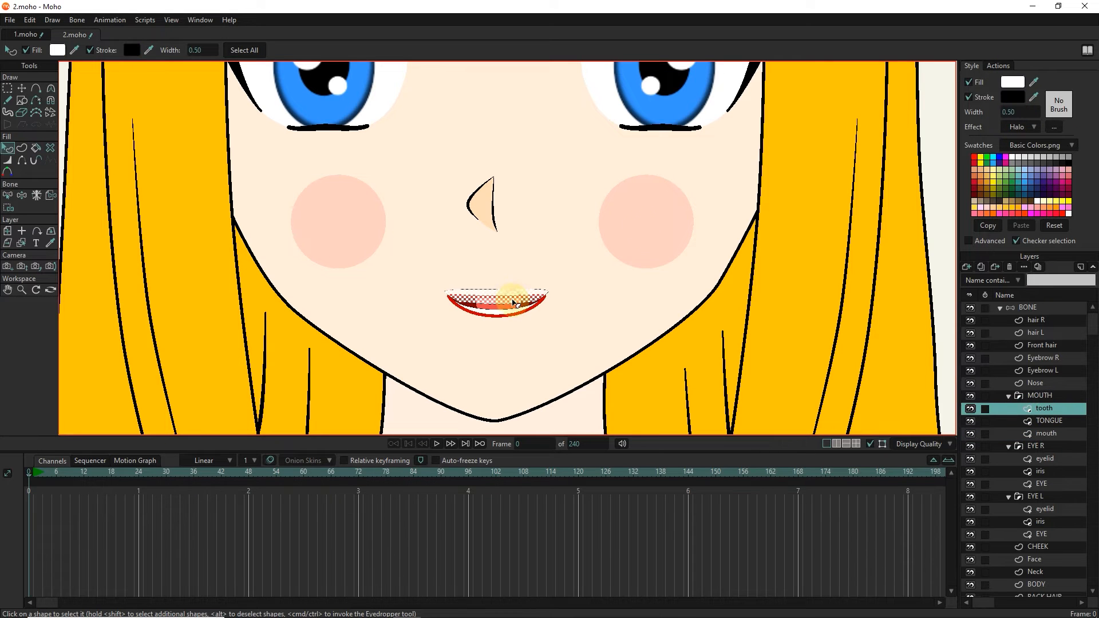
pyautogui.click(511, 314)
pyautogui.click(1019, 127)
pyautogui.click(1032, 139)
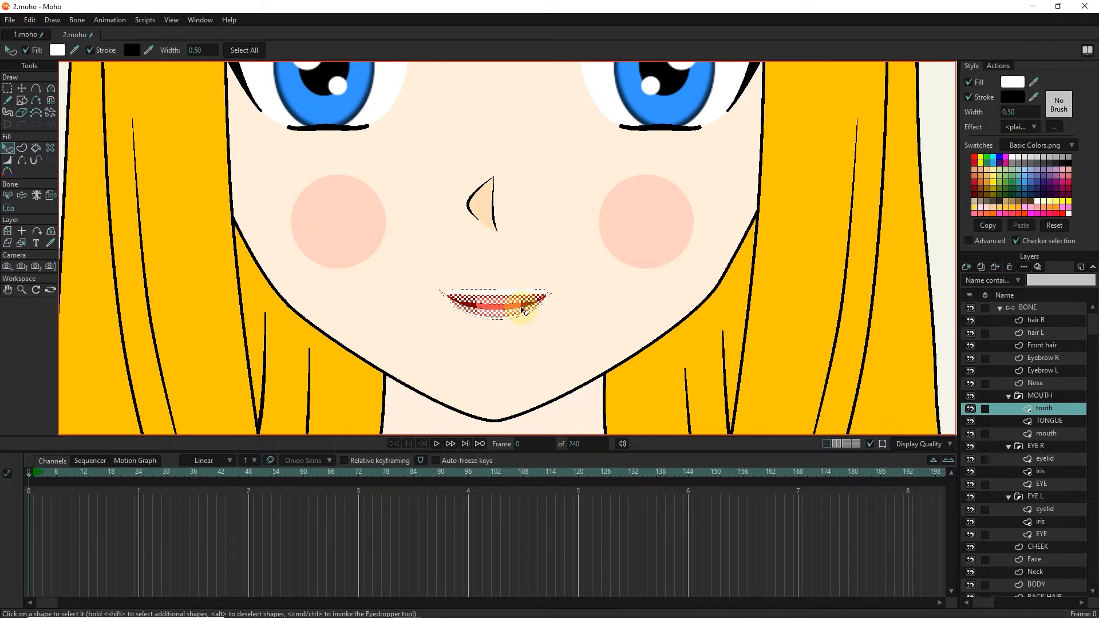
pyautogui.click(521, 306)
# Raise the mouth outline's lower center point to close the lips into a thin smile, and render frame 0 to check
pyautogui.scroll(1, 505, 297)
pyautogui.click(1048, 433)
pyautogui.click(637, 317)
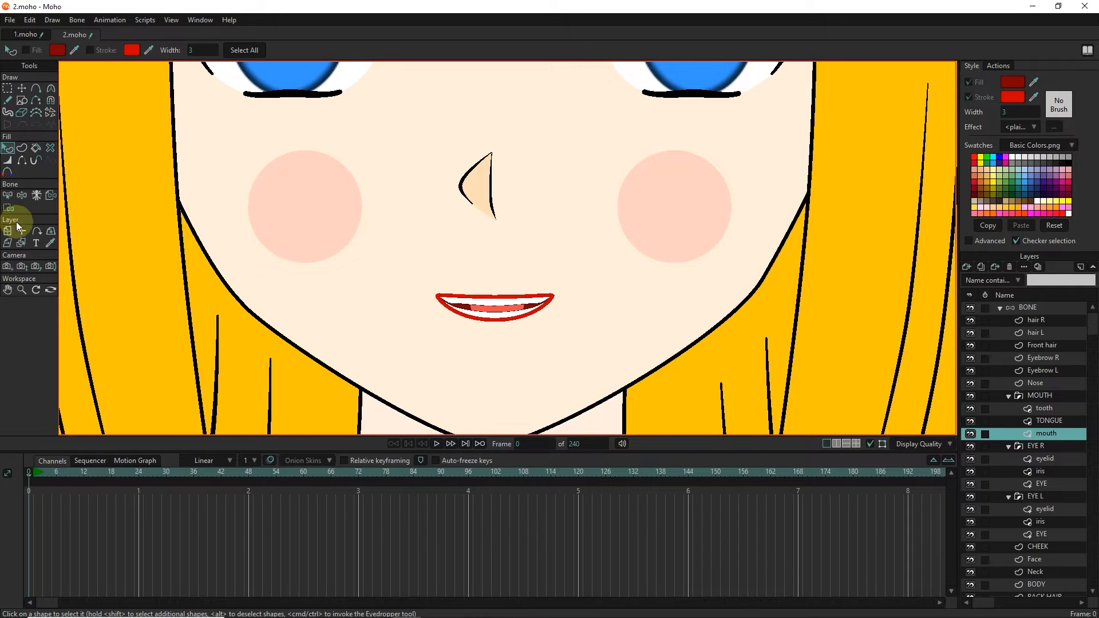
pyautogui.scroll(1, 519, 307)
pyautogui.click(8, 88)
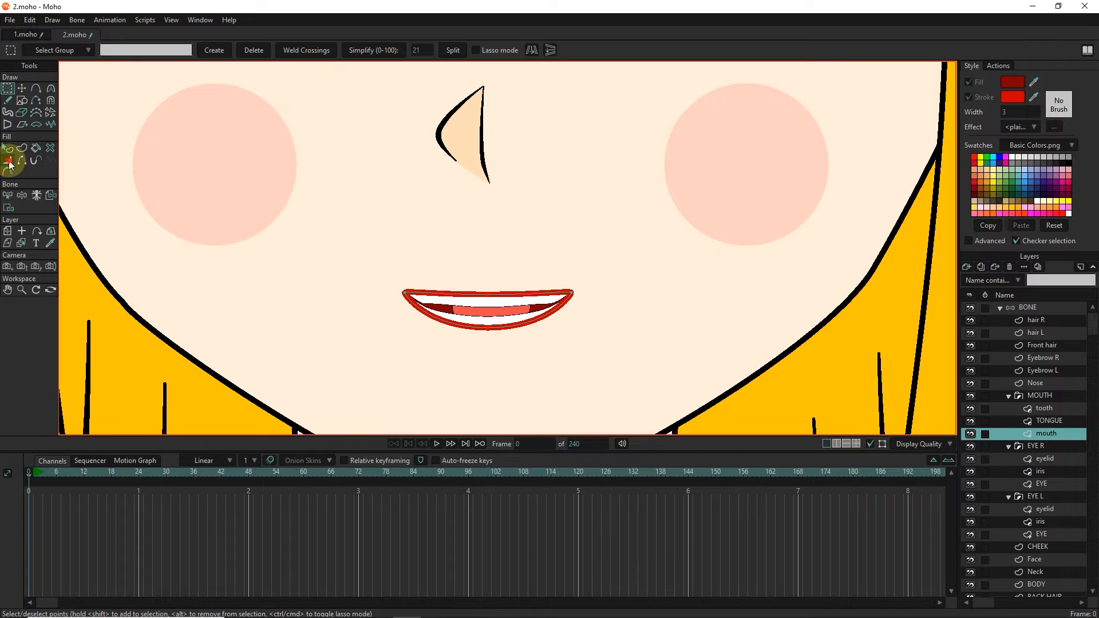
pyautogui.click(8, 161)
pyautogui.click(23, 88)
pyautogui.moveTo(497, 336); pyautogui.dragTo(490, 312)
pyautogui.scroll(-2, 477, 322)
pyautogui.hotkey('ctrl', 'r')
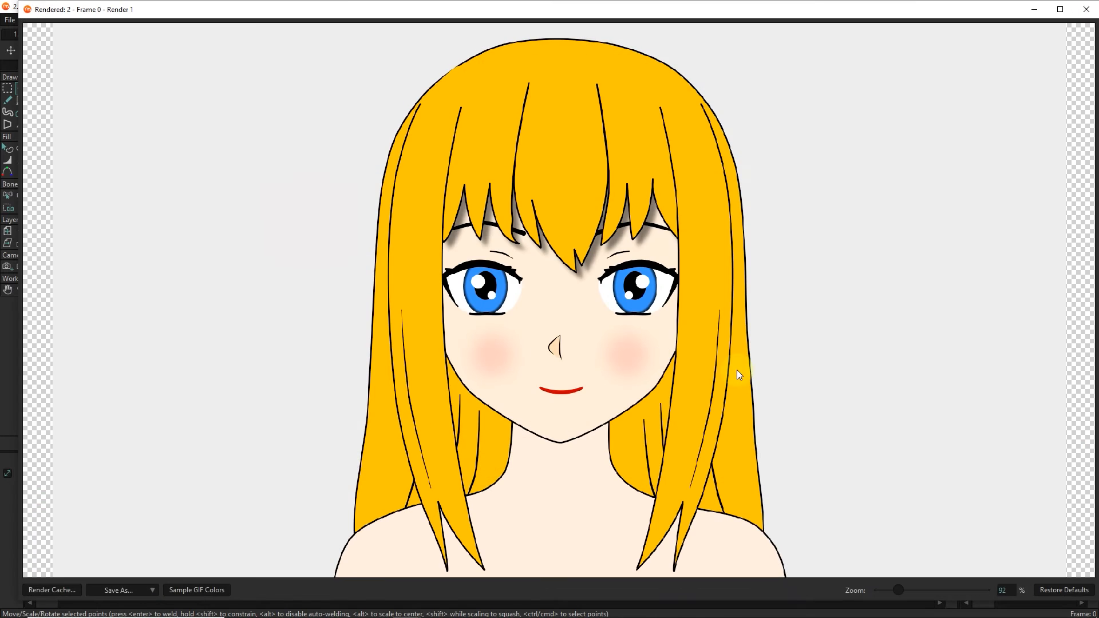
pyautogui.click(1086, 10)
# Add a vertical bone below the eyes bone in the BONE layer, name it MOUTH and check its parenting
pyautogui.click(1034, 308)
pyautogui.scroll(-6, 469, 337)
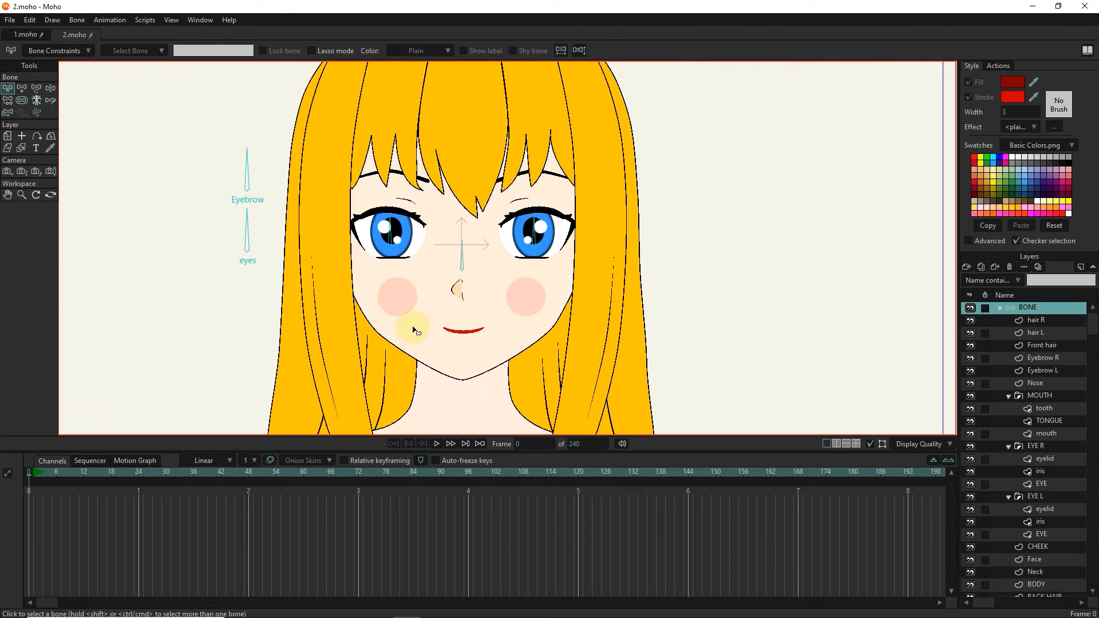
pyautogui.click(21, 88)
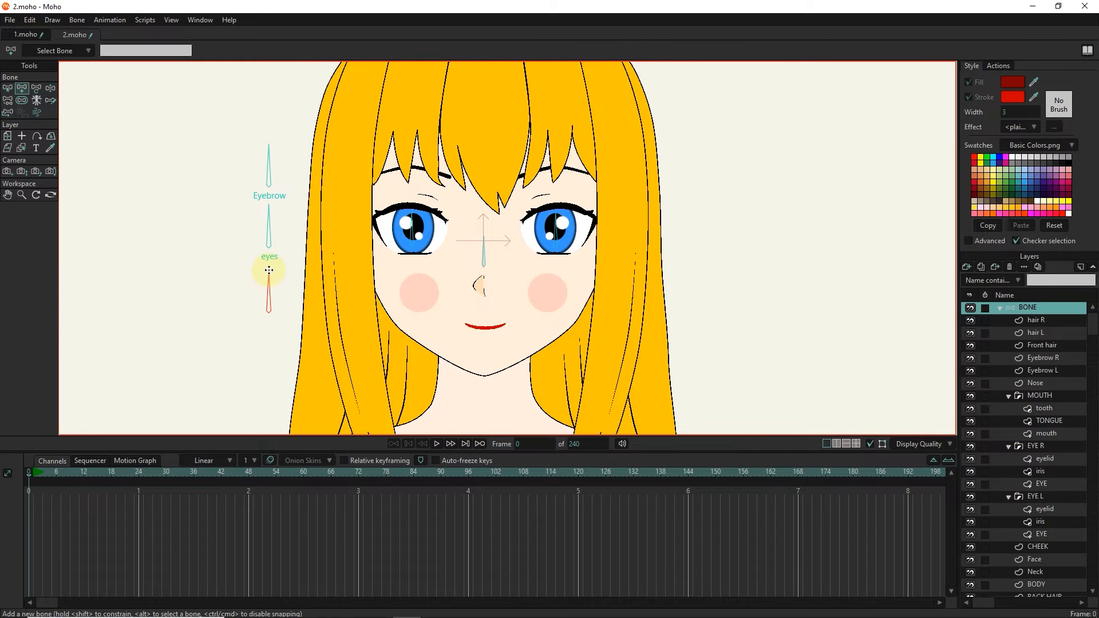
pyautogui.click(106, 51)
pyautogui.write('MOUTH')
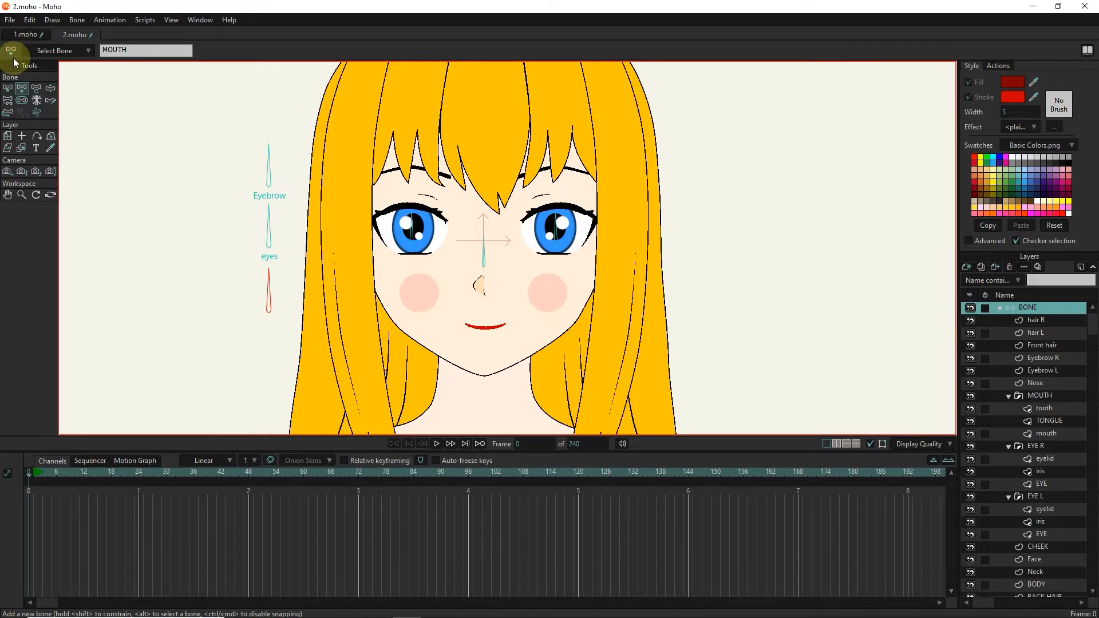
pyautogui.click(22, 101)
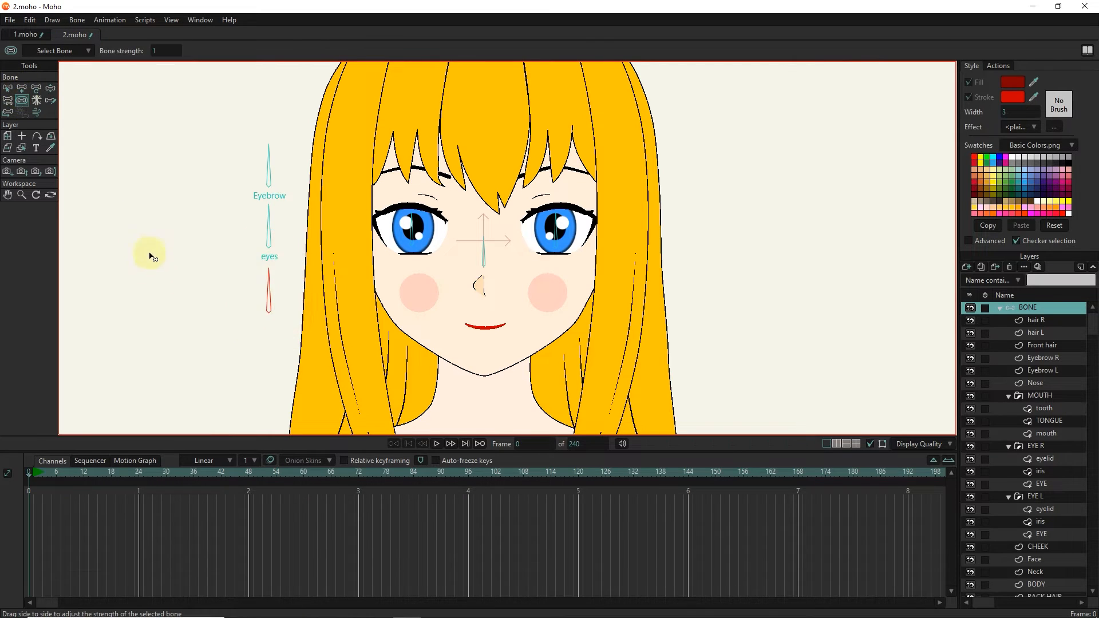
pyautogui.press('p')
# Create a smart dial for the MOUTH bone from -90 to 90 degrees over 48 frames with separate positive and negative actions
pyautogui.click(998, 66)
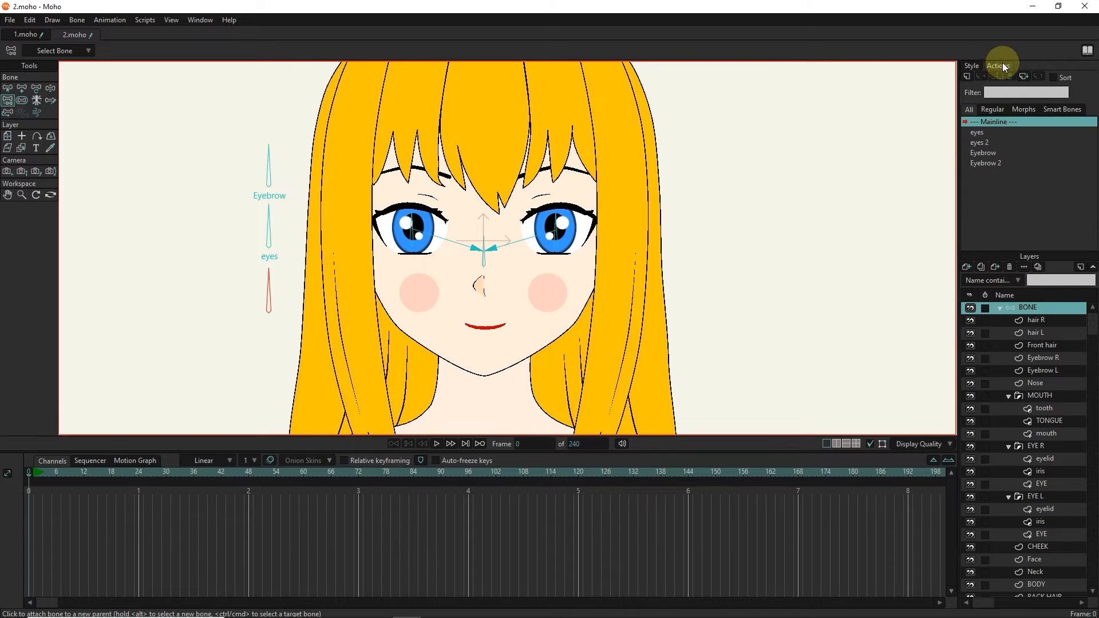
pyautogui.click(76, 19)
pyautogui.click(133, 193)
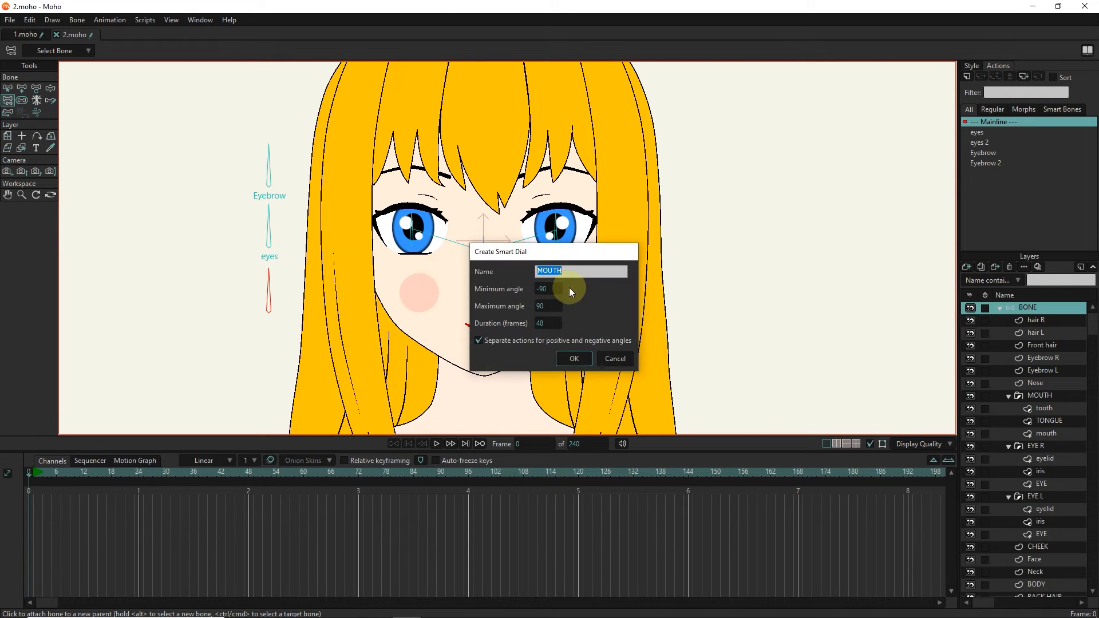
pyautogui.click(574, 359)
# At frame 48 of the MOUTH action, open the lips by moving the mouth outline's lower center point down
pyautogui.click(240, 474)
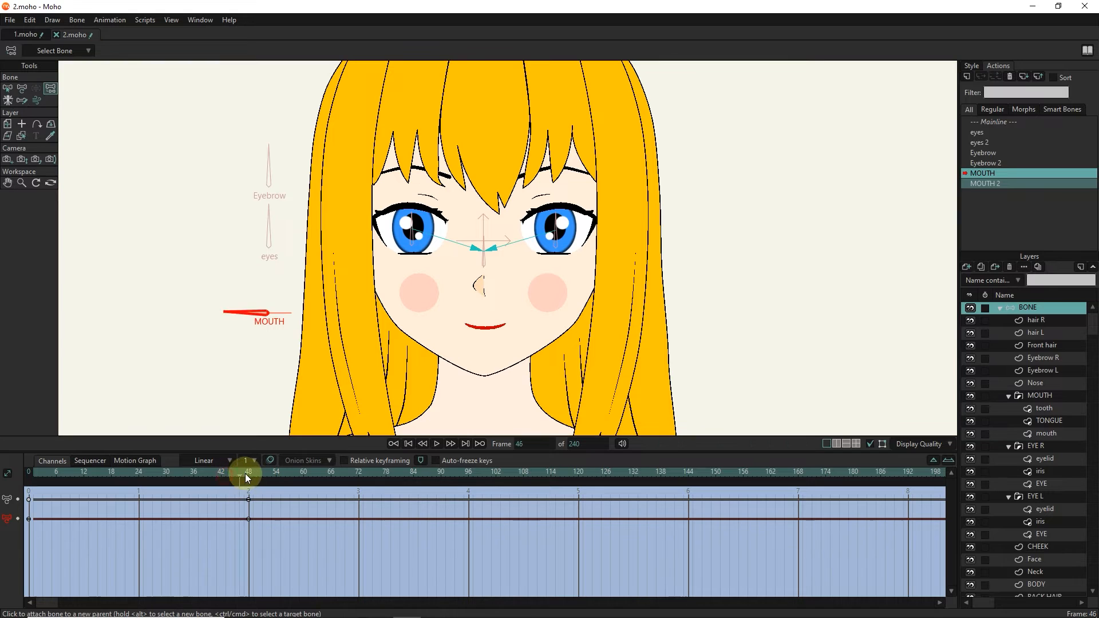
pyautogui.scroll(2, 493, 327)
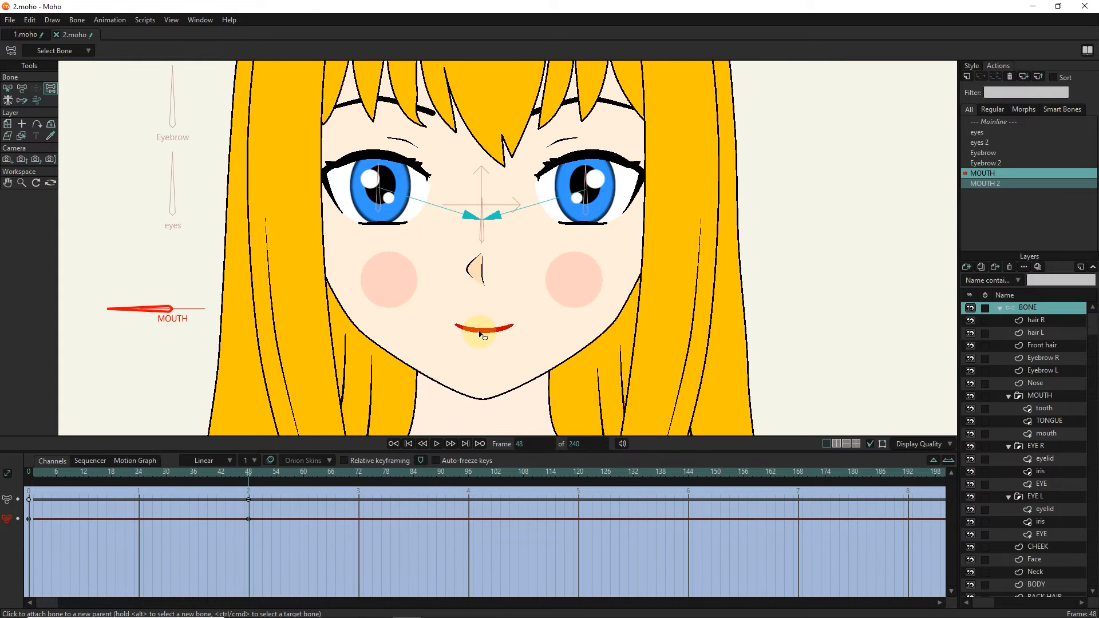
pyautogui.scroll(1, 479, 334)
pyautogui.click(22, 135)
pyautogui.click(524, 335)
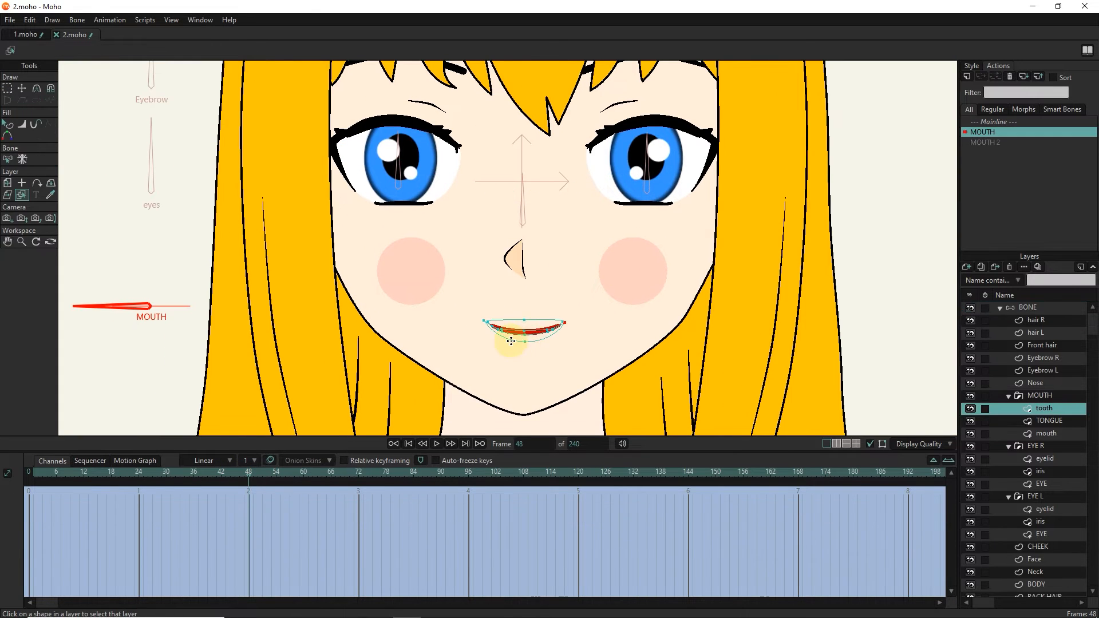
pyautogui.scroll(5, 511, 342)
pyautogui.click(1007, 435)
pyautogui.click(22, 88)
pyautogui.click(545, 323)
pyautogui.click(545, 324)
pyautogui.moveTo(545, 325)
pyautogui.mouseDown()
pyautogui.moveTo(545, 343)
pyautogui.moveTo(546, 313)
pyautogui.moveTo(546, 350)
pyautogui.moveTo(550, 340)
pyautogui.mouseUp()
pyautogui.click(546, 318)
# Reposition the upper teeth slightly to fit behind the upper lip at frame 48
pyautogui.click(21, 195)
pyautogui.click(532, 334)
pyautogui.click(21, 89)
pyautogui.click(548, 334)
pyautogui.click(568, 291)
pyautogui.moveTo(569, 294); pyautogui.dragTo(570, 298)
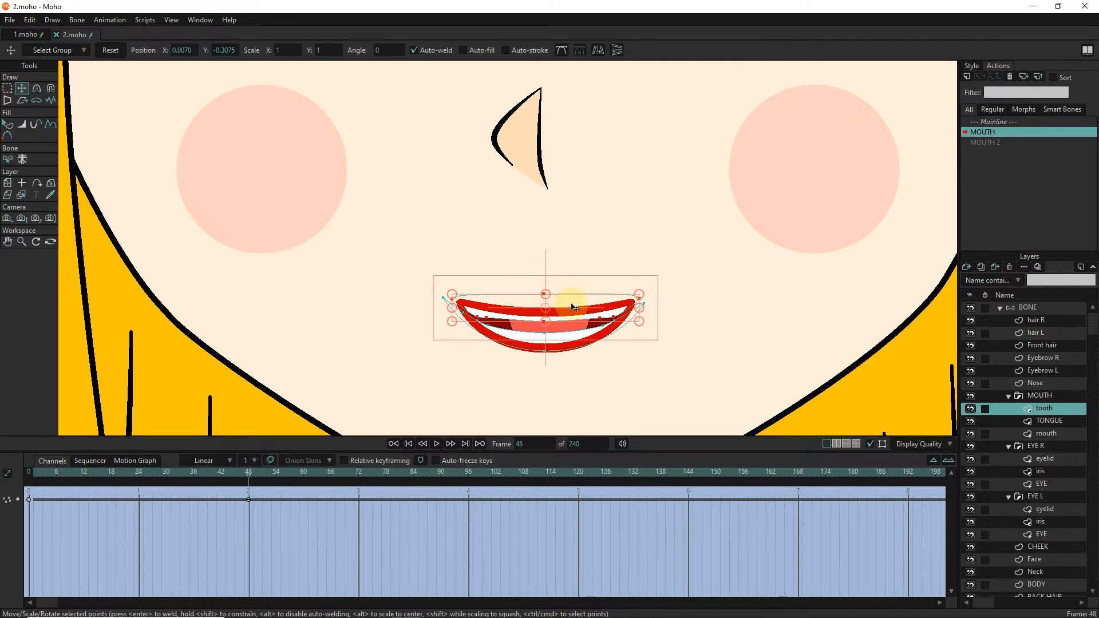
# Raise the upper lip's center point slightly and lower the bottom lip's center point on the mouth layer
pyautogui.click(1042, 422)
pyautogui.click(1052, 434)
pyautogui.moveTo(546, 313); pyautogui.dragTo(548, 308)
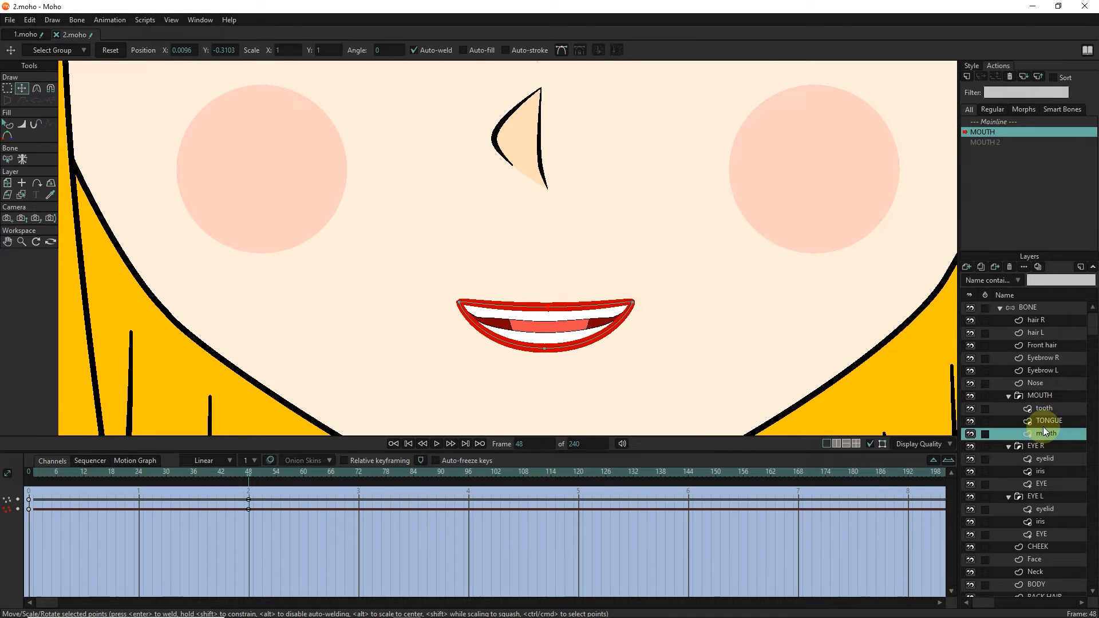
pyautogui.moveTo(546, 350); pyautogui.dragTo(557, 348)
# Move the lower teeth in the tooth layer down to follow the lower lip
pyautogui.click(22, 195)
pyautogui.click(557, 339)
pyautogui.click(22, 88)
pyautogui.click(563, 343)
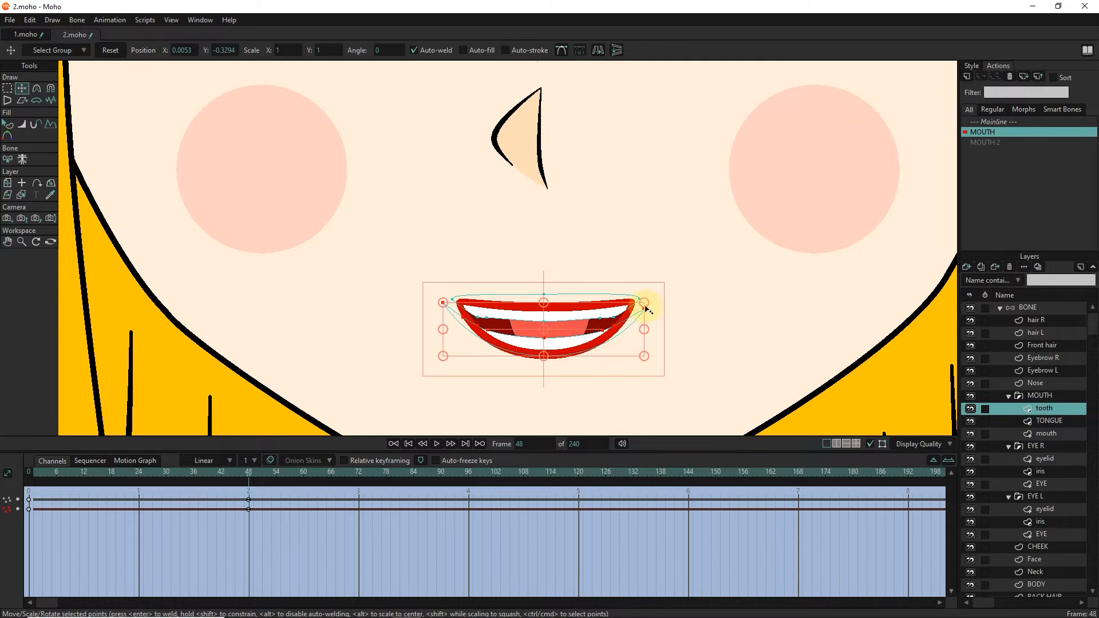
# Scale up the outline on the mouth layer so the open mouth is wider and slightly taller
pyautogui.click(21, 194)
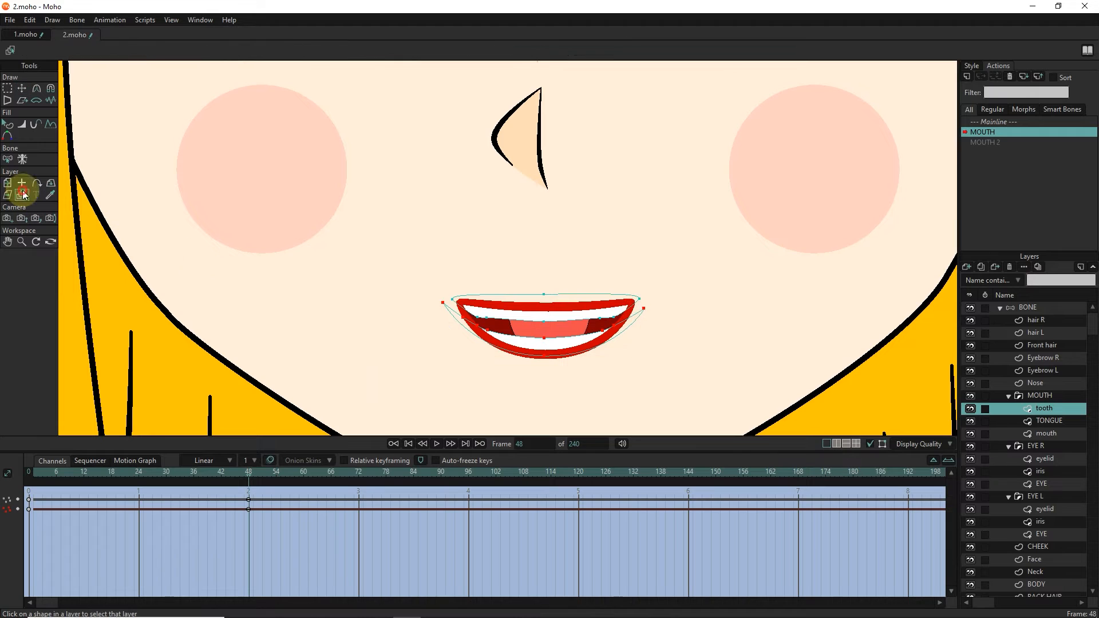
pyautogui.click(21, 88)
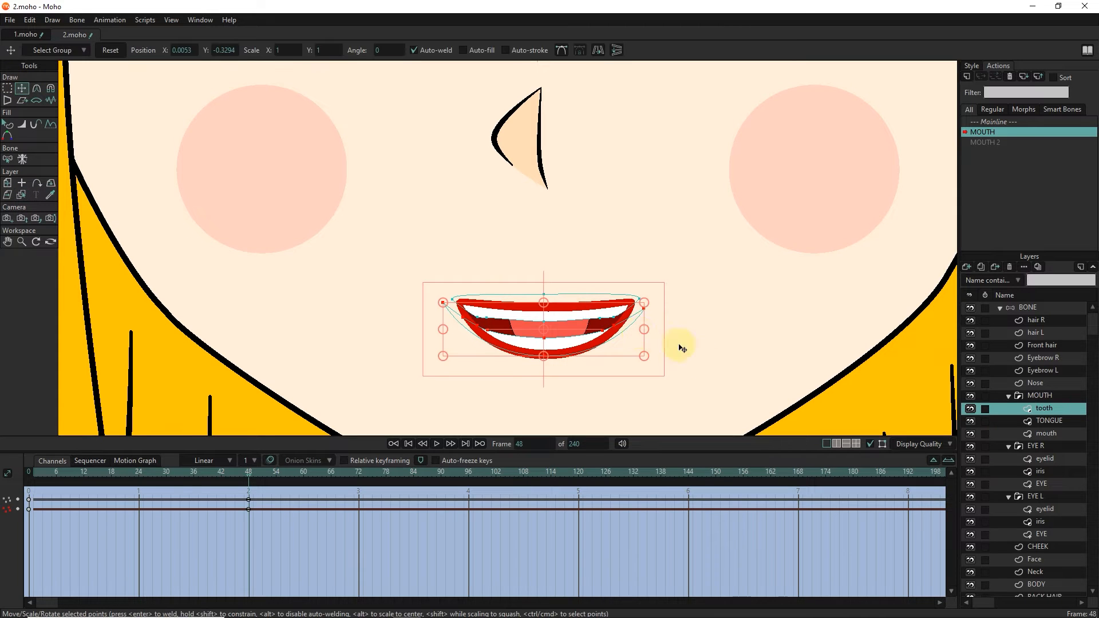
pyautogui.click(1047, 433)
pyautogui.moveTo(632, 355); pyautogui.dragTo(650, 363)
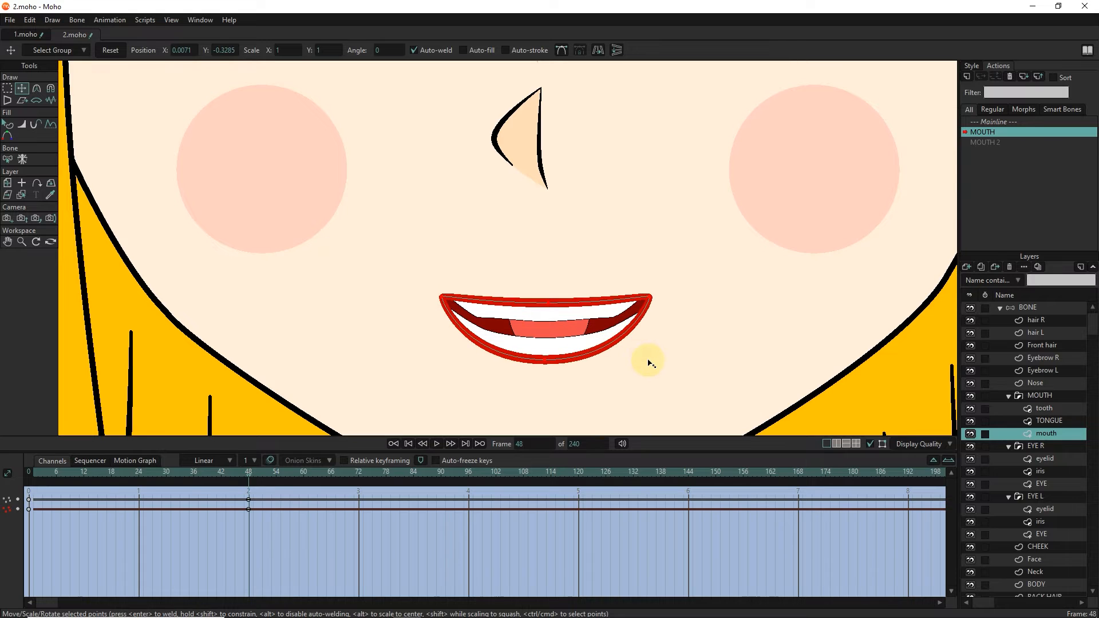
# Adjust both rows of teeth to the wider mouth, raising and widening the upper row and lowering the bottom row
pyautogui.click(22, 196)
pyautogui.click(22, 88)
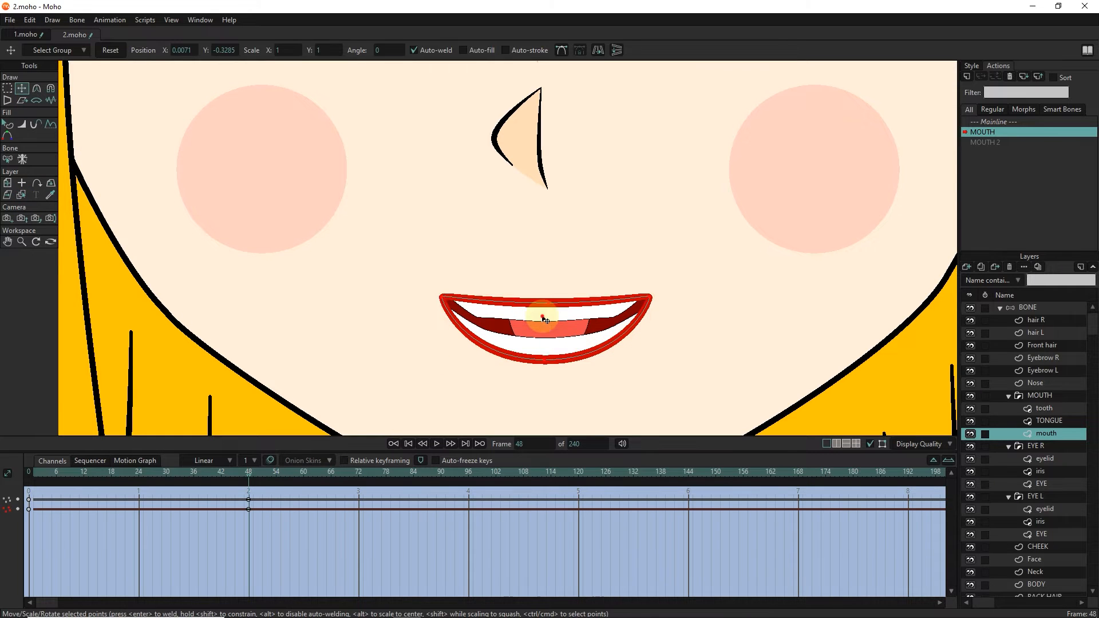
pyautogui.click(1045, 407)
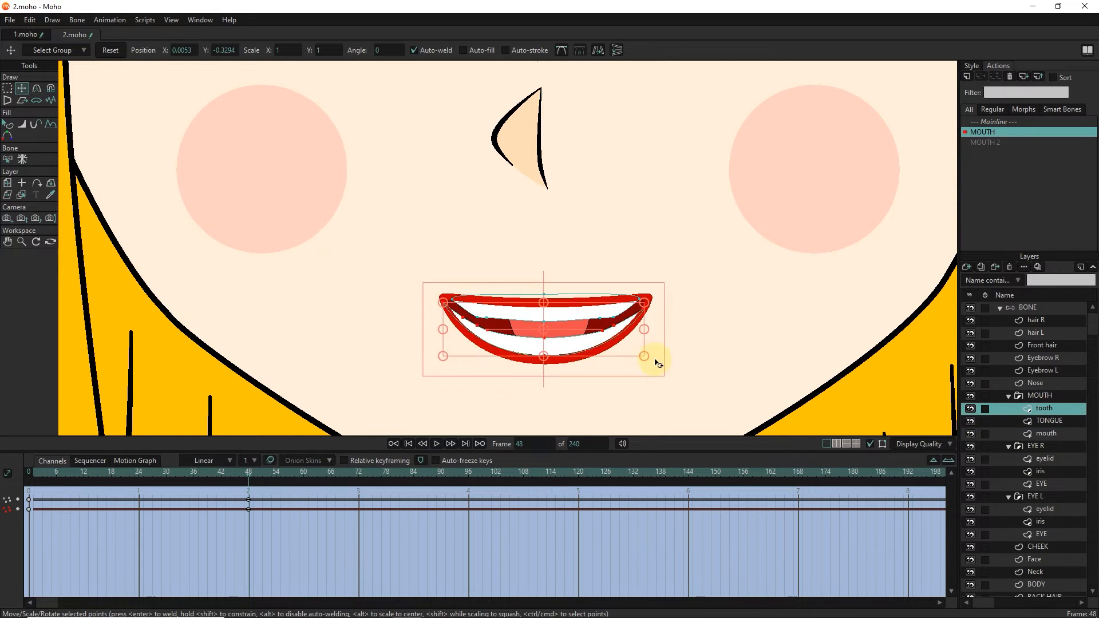
pyautogui.moveTo(634, 327); pyautogui.dragTo(634, 327)
pyautogui.moveTo(561, 320); pyautogui.dragTo(560, 316)
pyautogui.moveTo(649, 320); pyautogui.dragTo(653, 326)
pyautogui.click(478, 326)
pyautogui.moveTo(553, 345); pyautogui.dragTo(553, 348)
pyautogui.moveTo(568, 349); pyautogui.dragTo(567, 349)
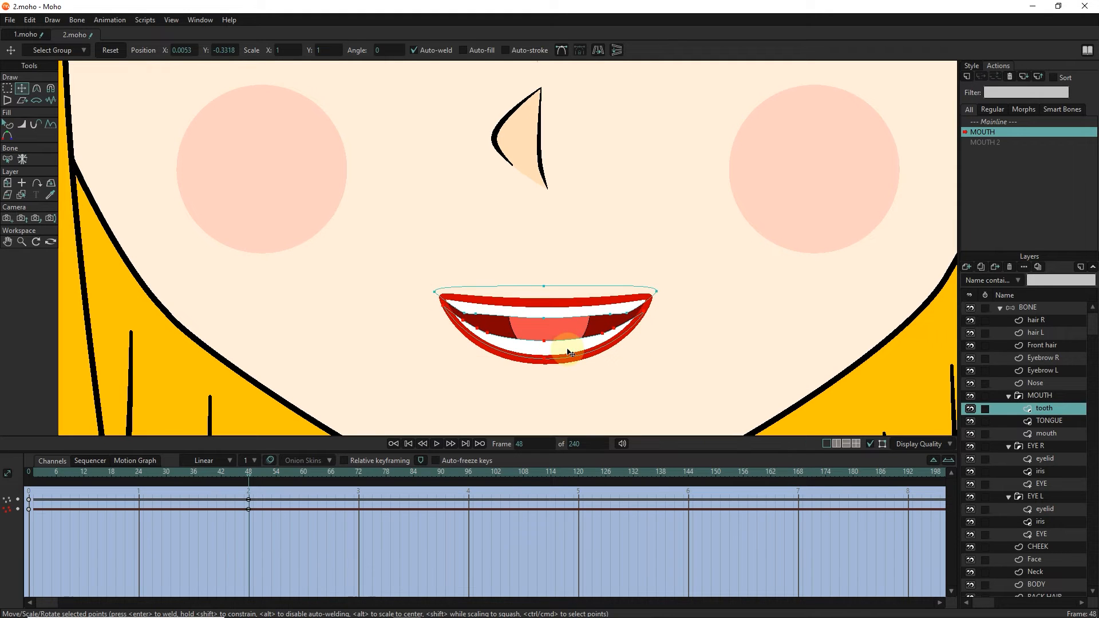
# Flatten the upper lip by raising the mouth outline's upper center point
pyautogui.click(21, 195)
pyautogui.click(560, 305)
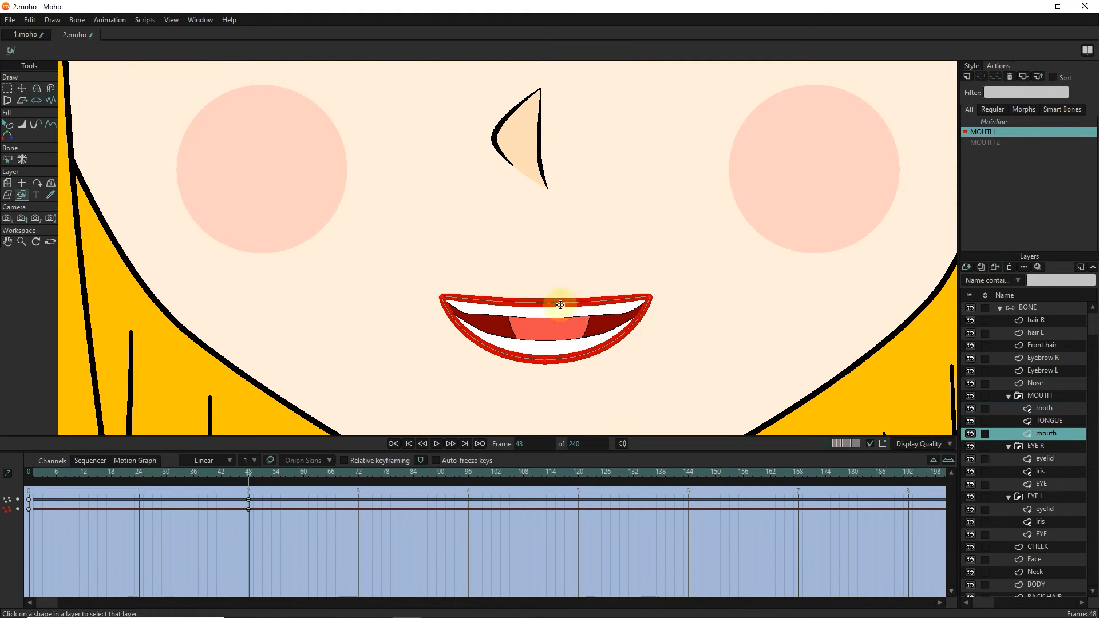
pyautogui.click(22, 88)
pyautogui.moveTo(546, 303); pyautogui.dragTo(548, 298)
# Widen the upper teeth slightly past the mouth corners and render frame 48 to check the open mouth
pyautogui.click(21, 195)
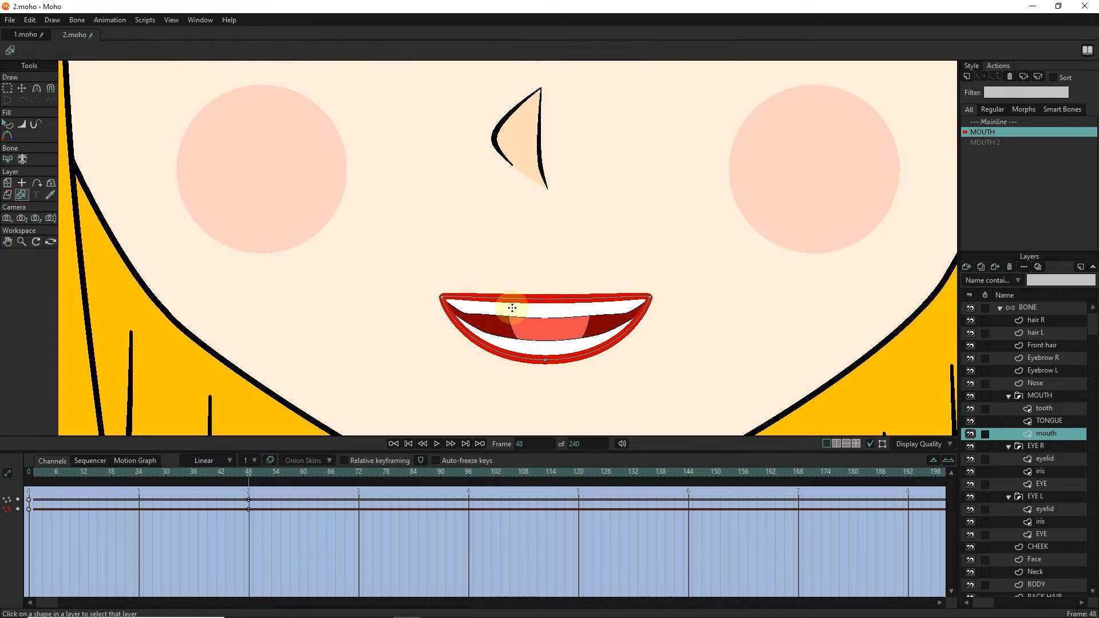
pyautogui.click(513, 308)
pyautogui.press('t')
pyautogui.moveTo(657, 313); pyautogui.dragTo(663, 316)
pyautogui.scroll(-3, 689, 360)
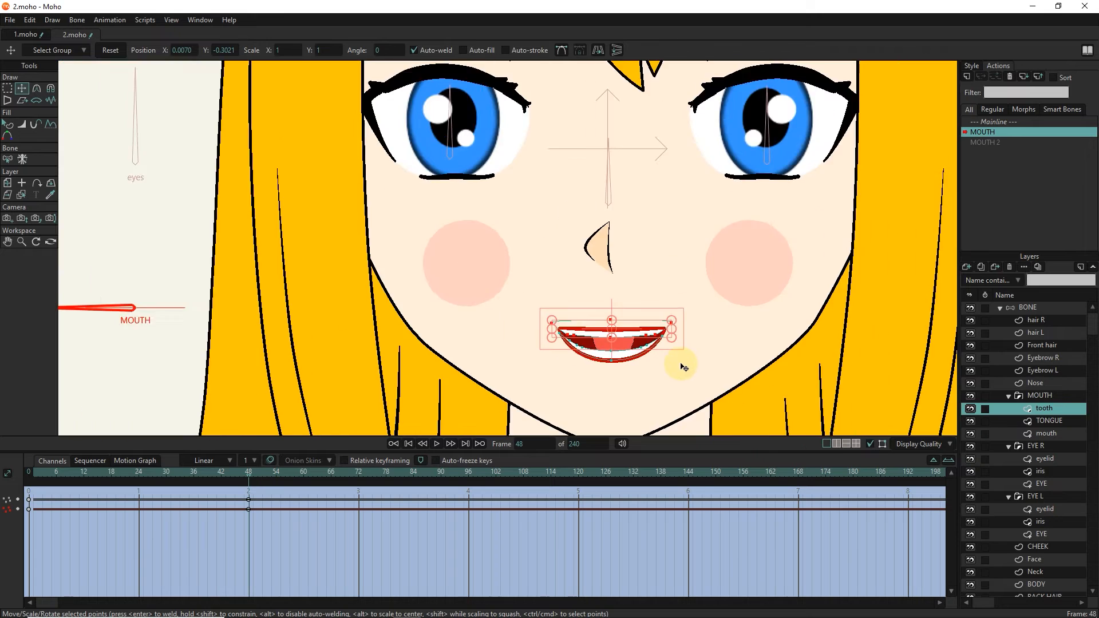
pyautogui.hotkey('ctrl', 'r')
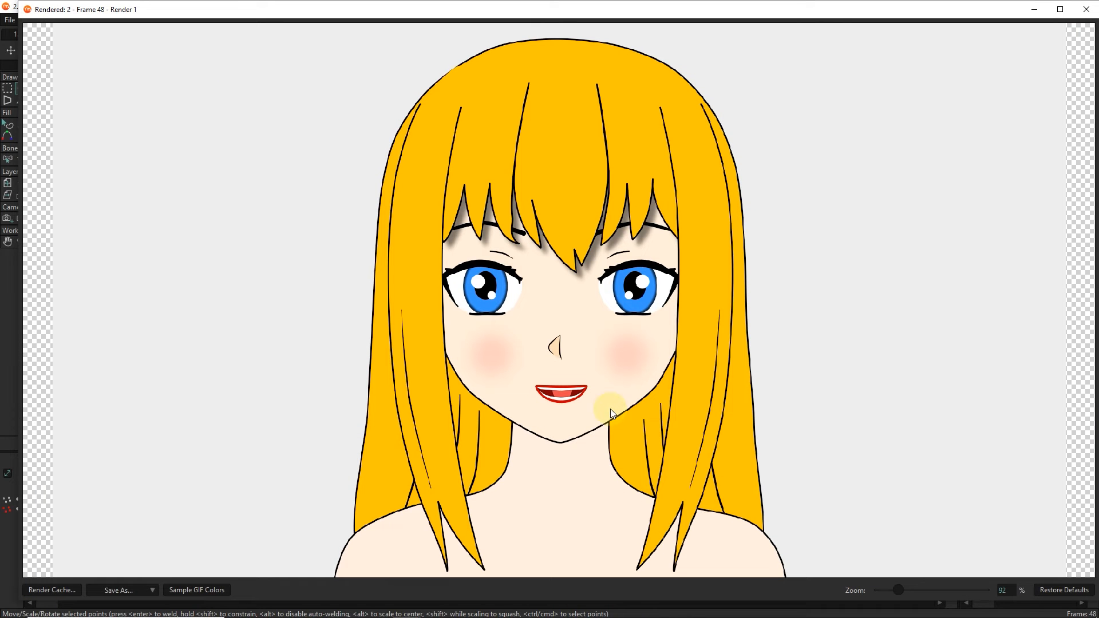
pyautogui.click(1087, 9)
# Move the tongue slightly down inside the open mouth and scrub through the MOUTH action
pyautogui.click(1050, 421)
pyautogui.moveTo(619, 332); pyautogui.dragTo(621, 341)
pyautogui.moveTo(126, 473); pyautogui.dragTo(289, 484)
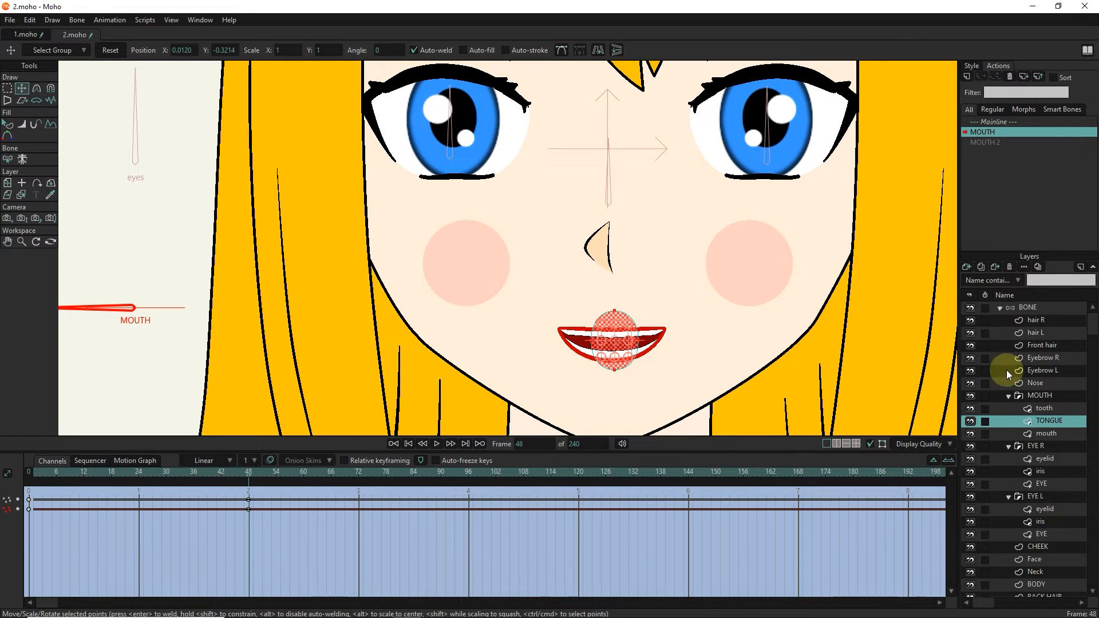
# Return to the Mainline and rotate the MOUTH bone to one side to test the mouth opening
pyautogui.click(999, 122)
pyautogui.scroll(-2, 604, 289)
pyautogui.click(1031, 396)
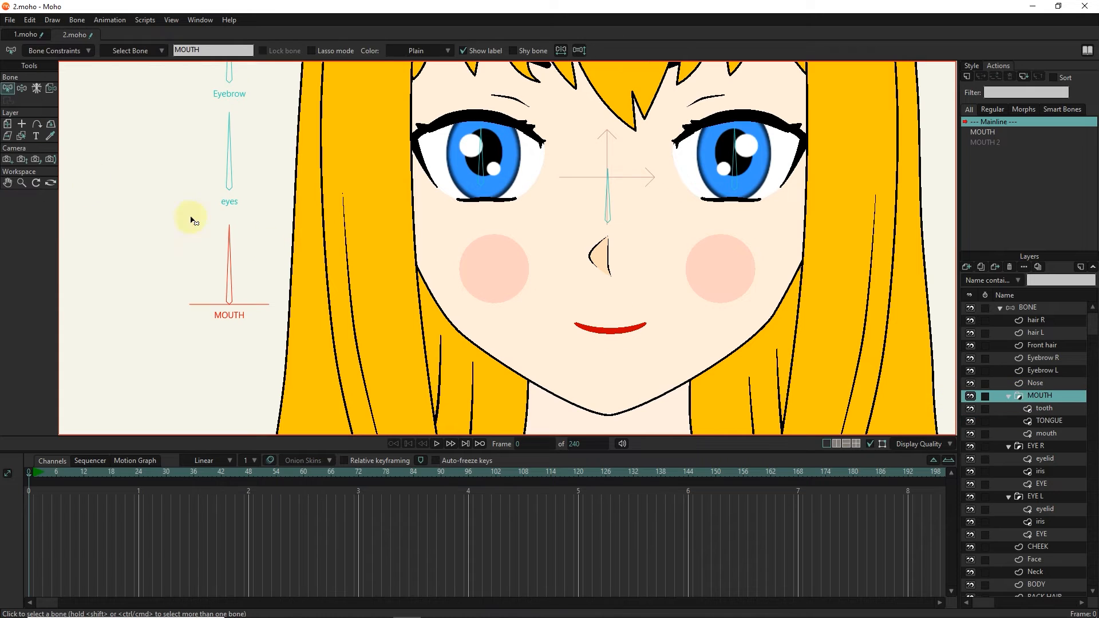
pyautogui.click(1028, 308)
pyautogui.moveTo(228, 238); pyautogui.dragTo(182, 308)
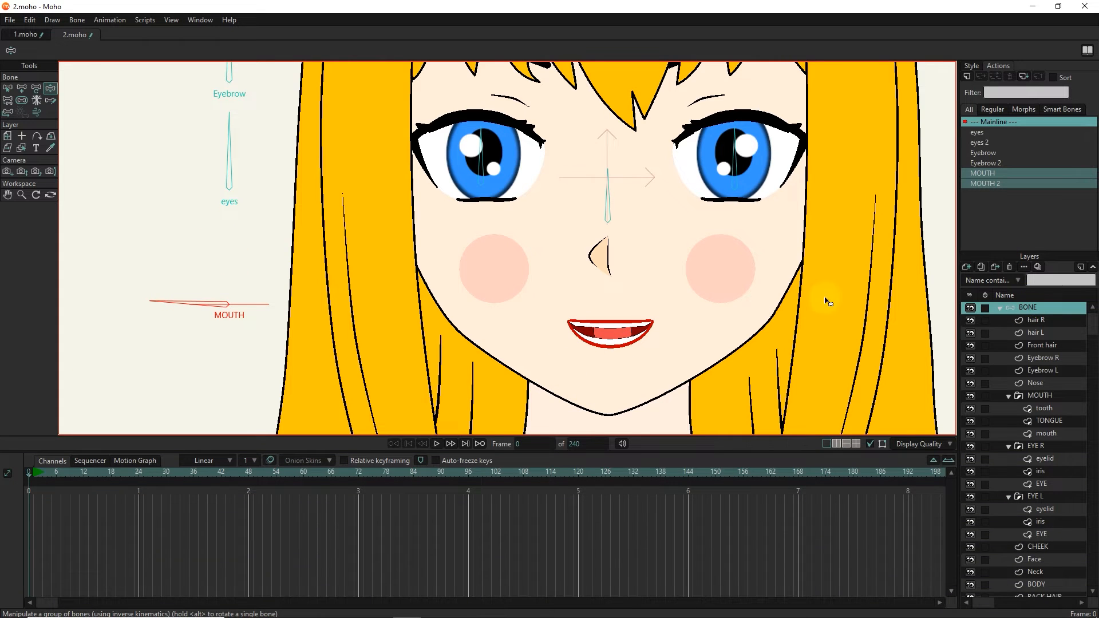
# Open the MOUTH 2 action of the BONE layer for editing at frame 48
pyautogui.click(22, 147)
pyautogui.scroll(3, 645, 349)
pyautogui.click(593, 314)
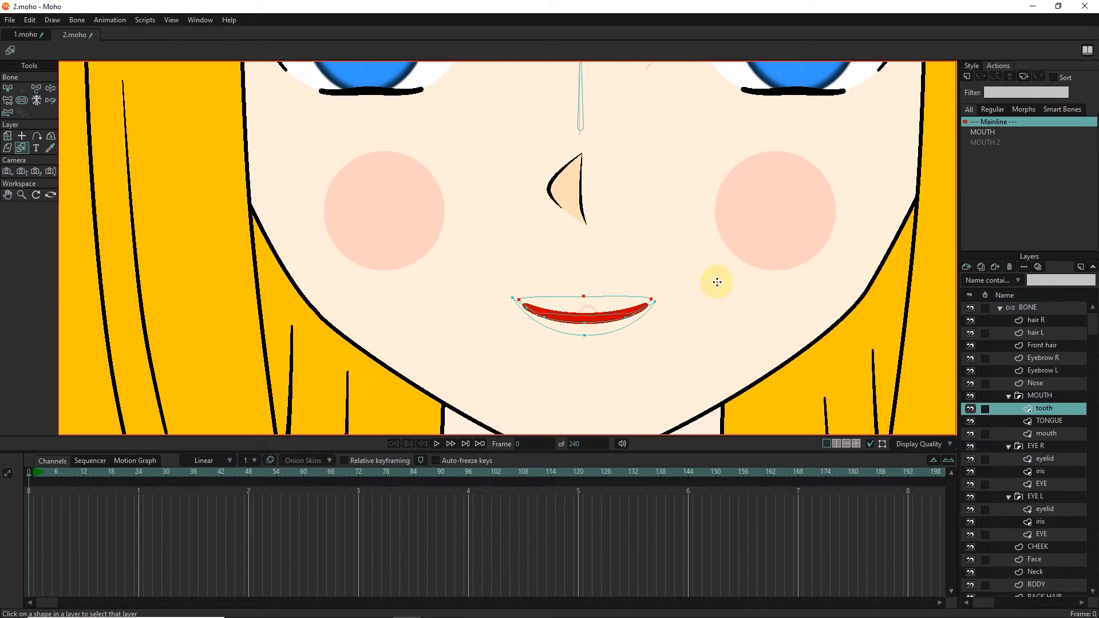
pyautogui.click(1007, 308)
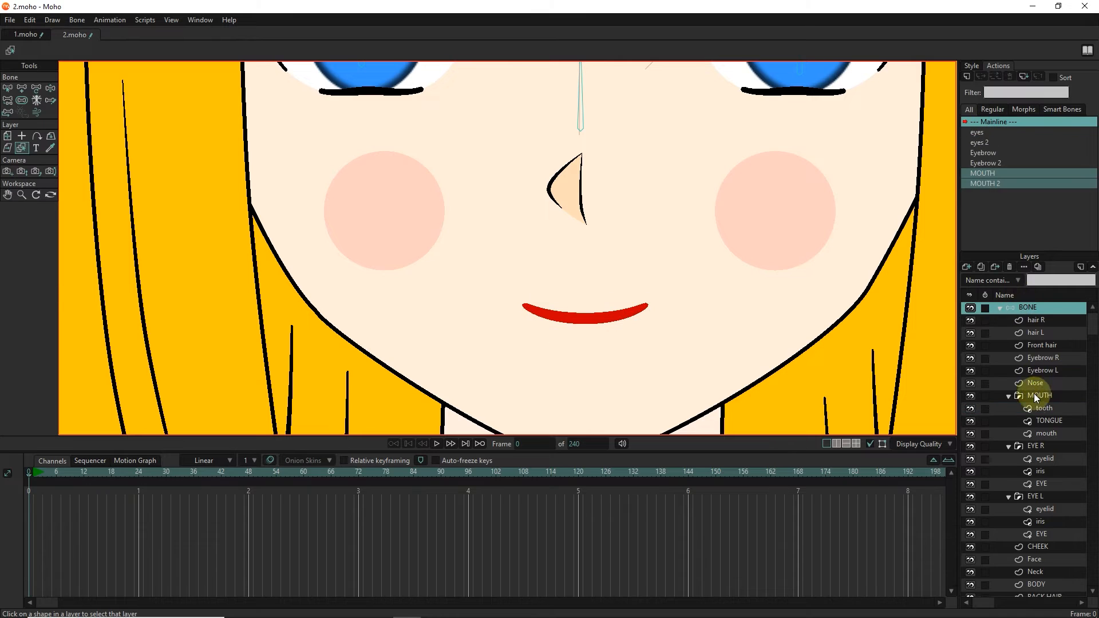
pyautogui.doubleClick(993, 183)
pyautogui.click(248, 476)
pyautogui.scroll(-3, 289, 424)
pyautogui.moveTo(248, 473); pyautogui.dragTo(222, 474)
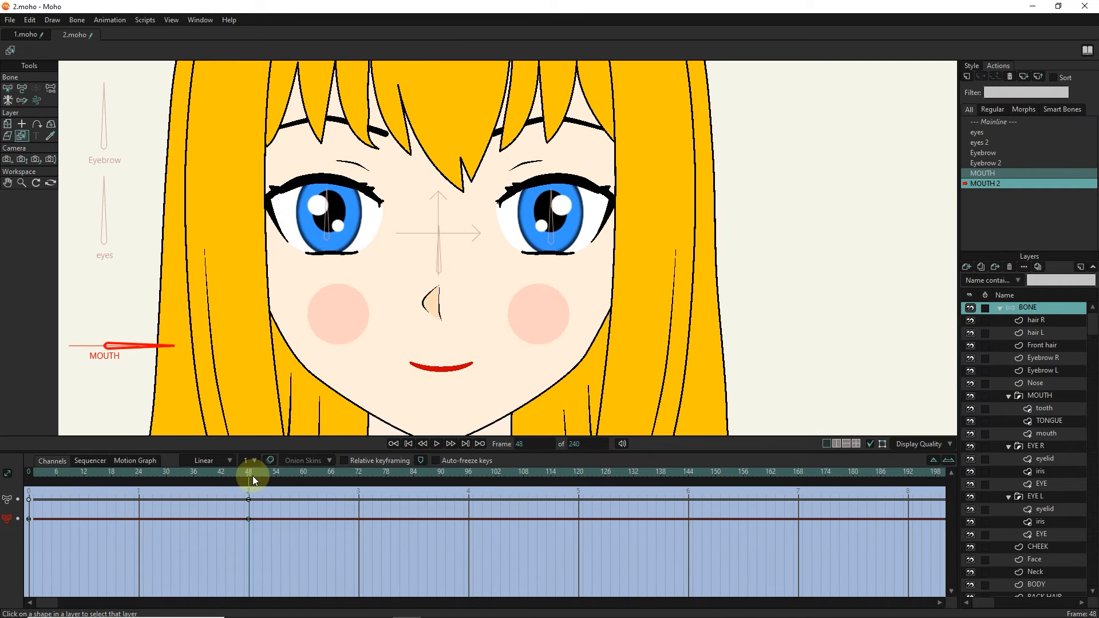
# Lower the corner points of the mouth layer's outline at frame 48 to turn the smile downward
pyautogui.scroll(3, 452, 362)
pyautogui.click(22, 124)
pyautogui.click(1025, 434)
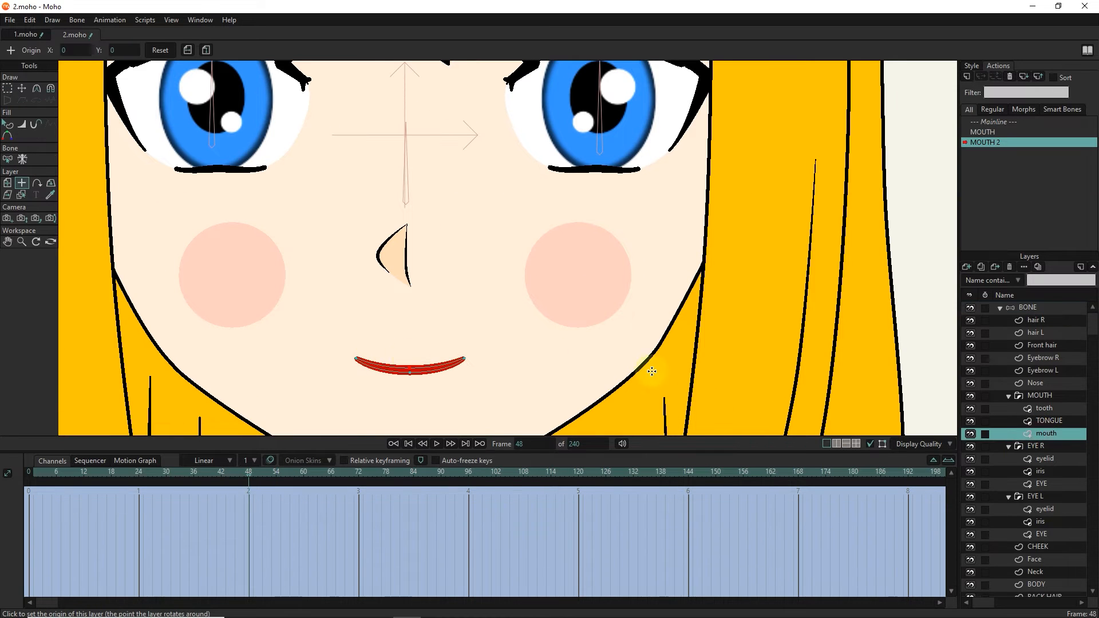
pyautogui.click(22, 88)
pyautogui.scroll(2, 407, 337)
pyautogui.click(8, 88)
pyautogui.moveTo(592, 300); pyautogui.dragTo(369, 335)
pyautogui.click(21, 89)
pyautogui.moveTo(494, 333); pyautogui.dragTo(495, 365)
pyautogui.click(475, 358)
# Adjust the middle points of the lips so the mouth forms a thin, arched frown
pyautogui.scroll(-1, 356, 288)
pyautogui.click(22, 88)
pyautogui.click(453, 326)
pyautogui.moveTo(448, 336); pyautogui.dragTo(446, 342)
pyautogui.moveTo(448, 332); pyautogui.dragTo(450, 339)
pyautogui.scroll(-3, 449, 340)
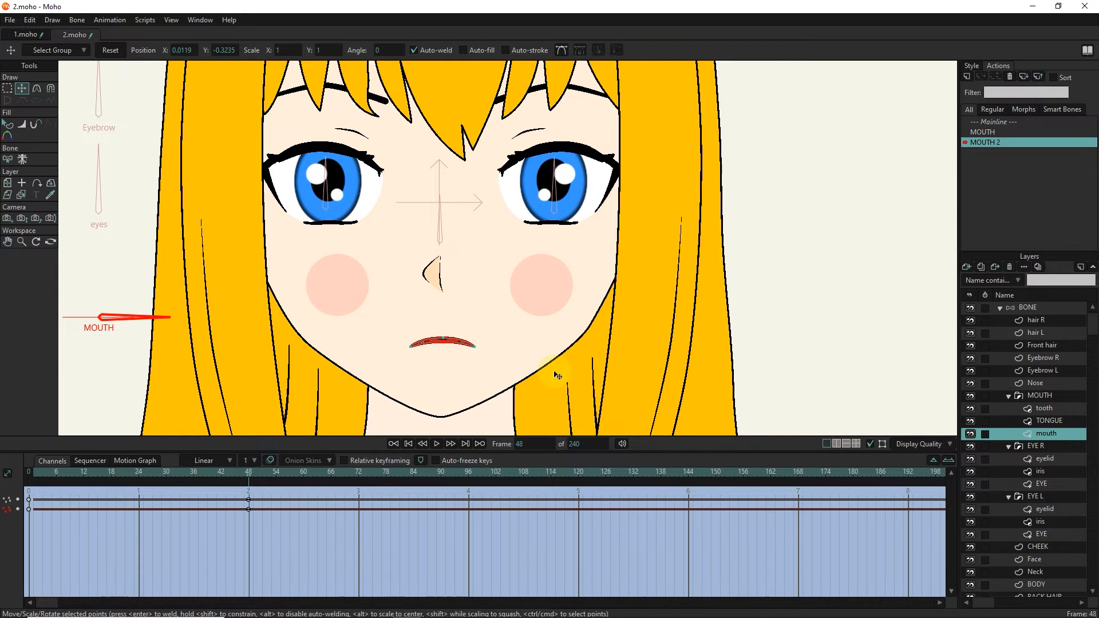
# Scrub through the MOUTH 2 action up to frame 48 to preview the frown
pyautogui.scroll(4, 450, 340)
pyautogui.scroll(-3, 426, 349)
pyautogui.click(75, 473)
pyautogui.moveTo(205, 480); pyautogui.dragTo(248, 489)
pyautogui.scroll(-3, 289, 353)
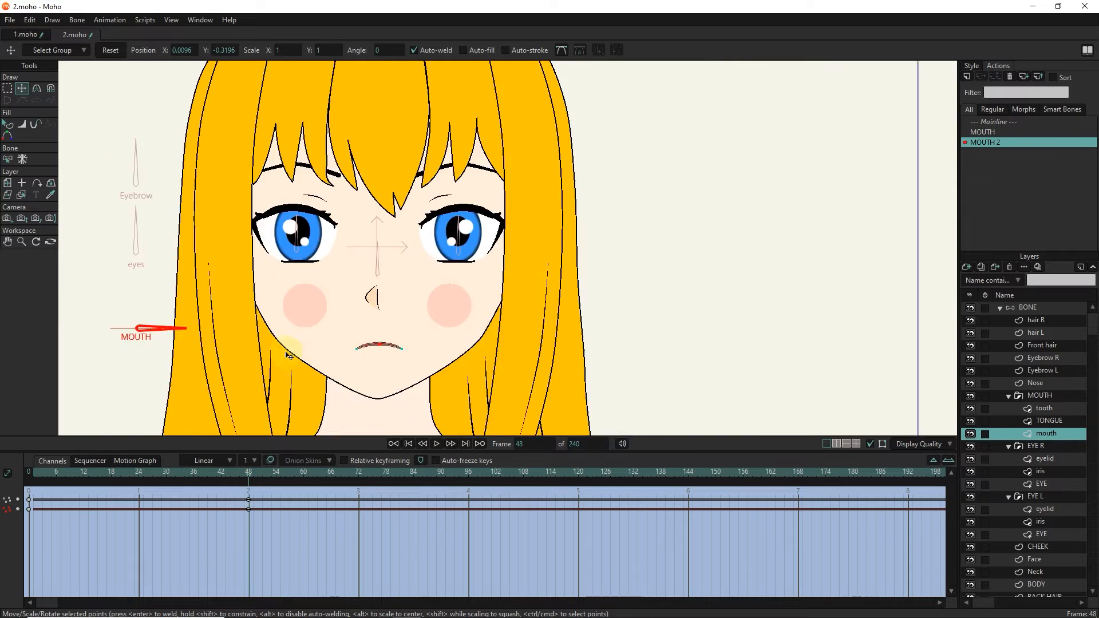
pyautogui.moveTo(290, 353); pyautogui.dragTo(358, 354)
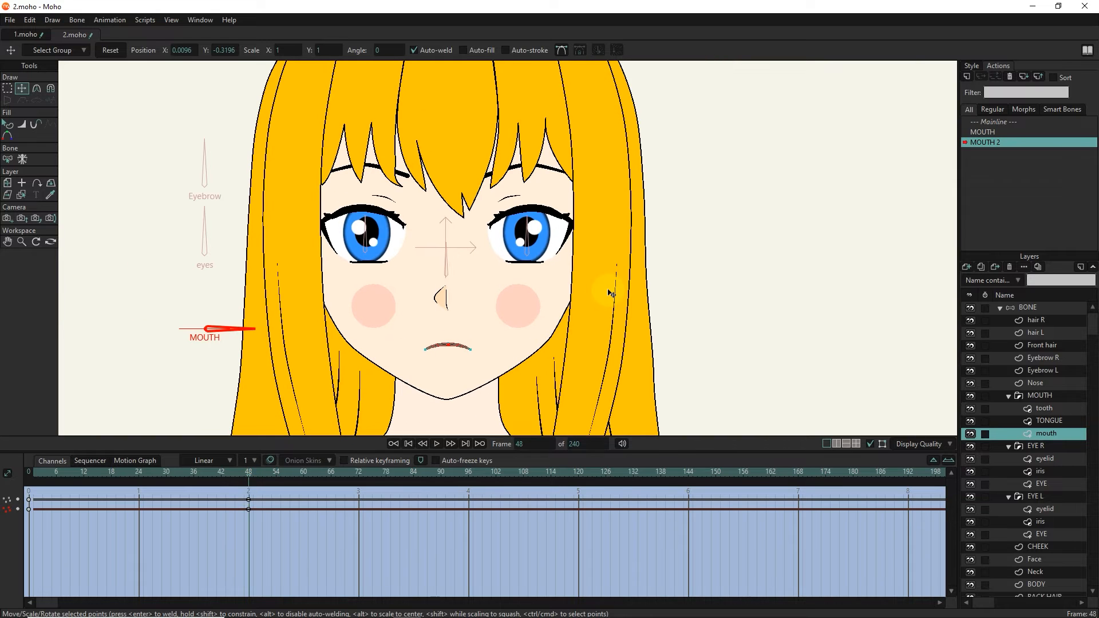
# Nudge one corner point of the frowning mouth slightly outward on the mouth layer
pyautogui.click(1036, 395)
pyautogui.scroll(3, 475, 344)
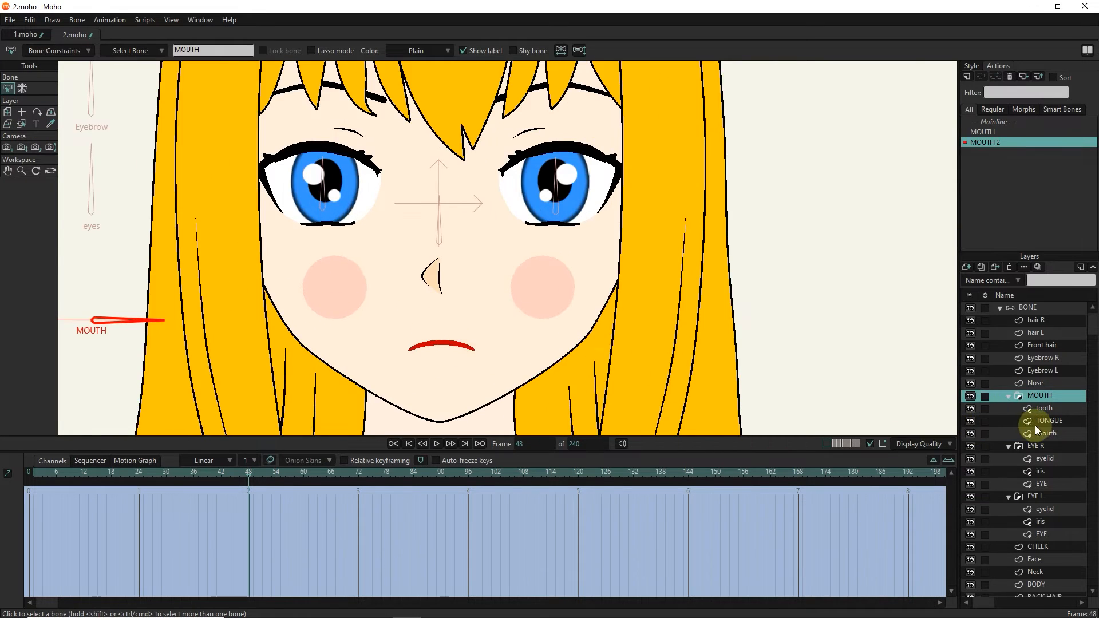
pyautogui.click(1046, 433)
pyautogui.click(22, 89)
pyautogui.scroll(4, 431, 338)
pyautogui.click(481, 356)
pyautogui.moveTo(494, 367); pyautogui.dragTo(500, 370)
pyautogui.scroll(-4, 496, 366)
# Render frame 48 to check the frown and scrub the action back to frame 0
pyautogui.hotkey('ctrl', 'r')
pyautogui.click(1085, 10)
pyautogui.moveTo(247, 473); pyautogui.dragTo(3, 473)
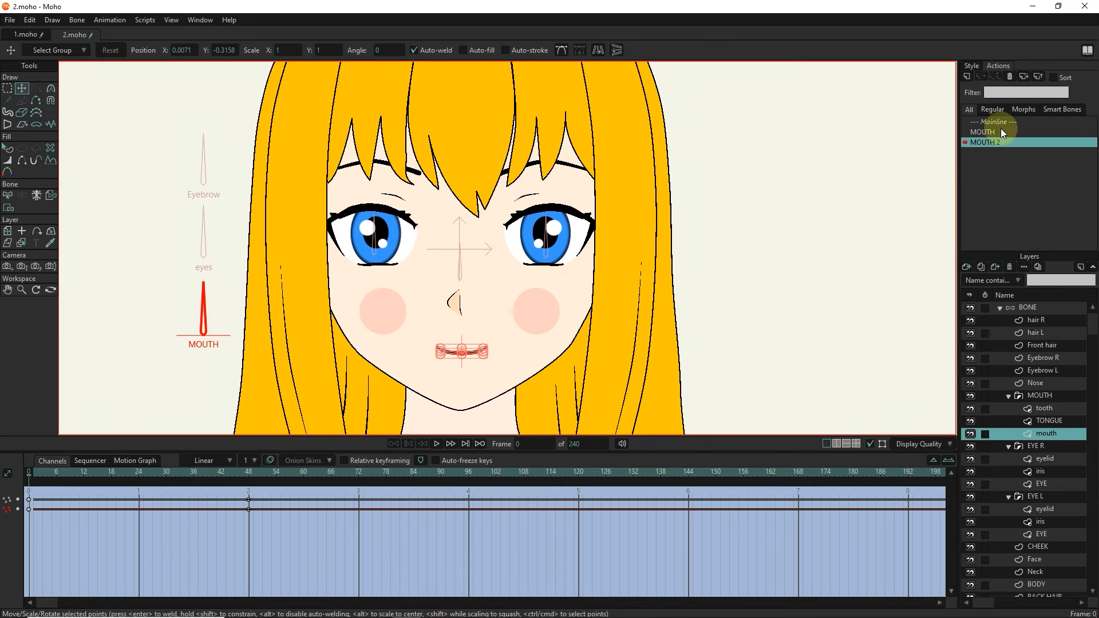
# Return to the Mainline and rotate the MOUTH, eyes and Eyebrow bones of the BONE layer to test the dials
pyautogui.doubleClick(1001, 123)
pyautogui.click(1046, 308)
pyautogui.press('z')
pyautogui.moveTo(211, 299); pyautogui.dragTo(151, 333)
pyautogui.click(22, 136)
pyautogui.click(51, 89)
pyautogui.moveTo(204, 303); pyautogui.dragTo(246, 288)
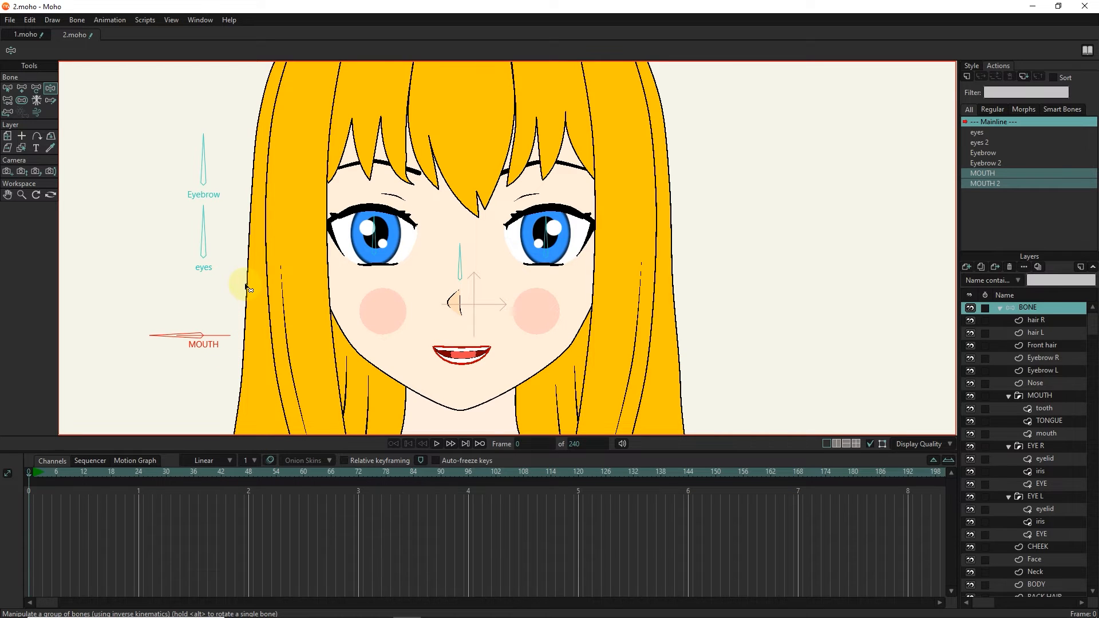
pyautogui.moveTo(166, 335); pyautogui.dragTo(252, 331)
pyautogui.moveTo(206, 220)
pyautogui.mouseDown()
pyautogui.moveTo(223, 245)
pyautogui.moveTo(219, 213)
pyautogui.mouseUp()
pyautogui.moveTo(206, 152); pyautogui.dragTo(362, 275)
# Draw a new vertical bone below the MOUTH bone and name it MOUTH 3
pyautogui.click(6, 89)
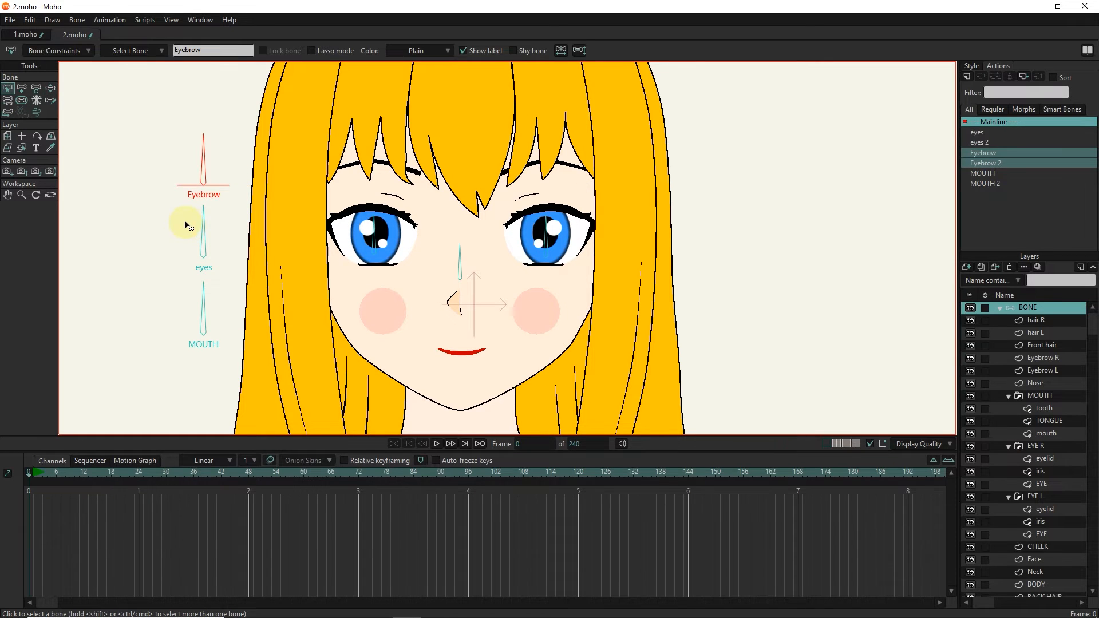
pyautogui.click(19, 90)
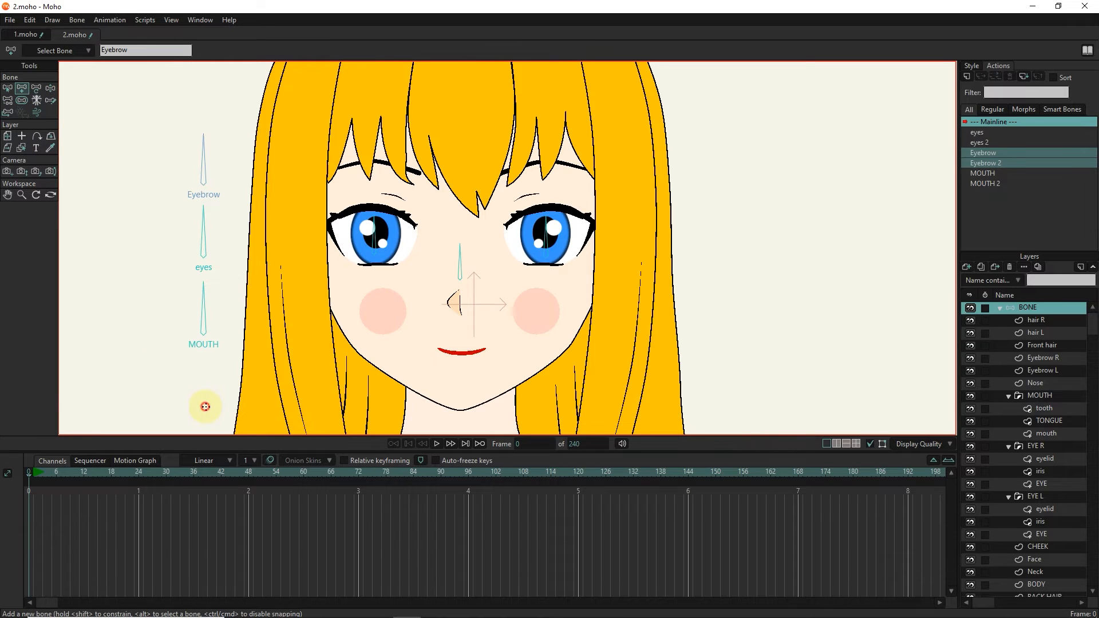
pyautogui.moveTo(211, 356); pyautogui.dragTo(211, 356)
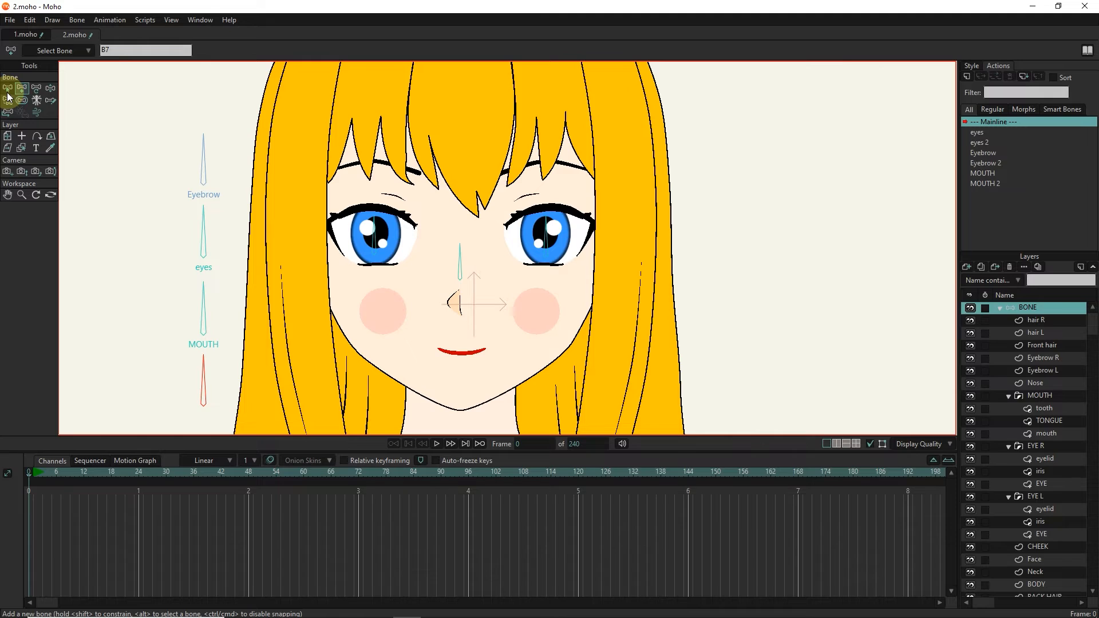
pyautogui.doubleClick(94, 50)
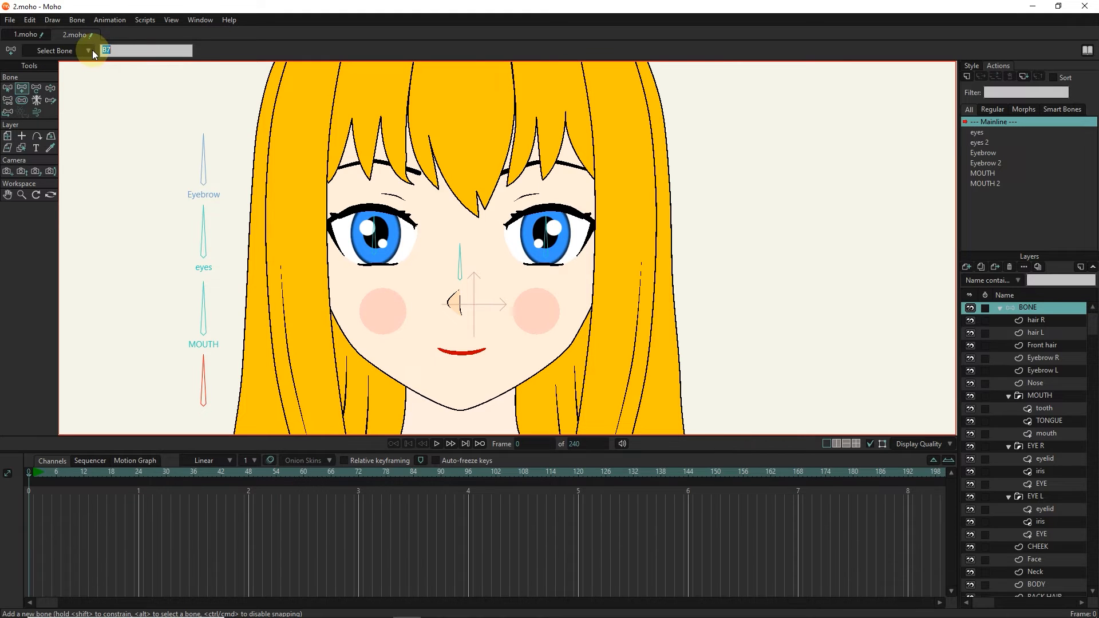
pyautogui.write('MOUTH')
pyautogui.press('Return')
pyautogui.press('b')
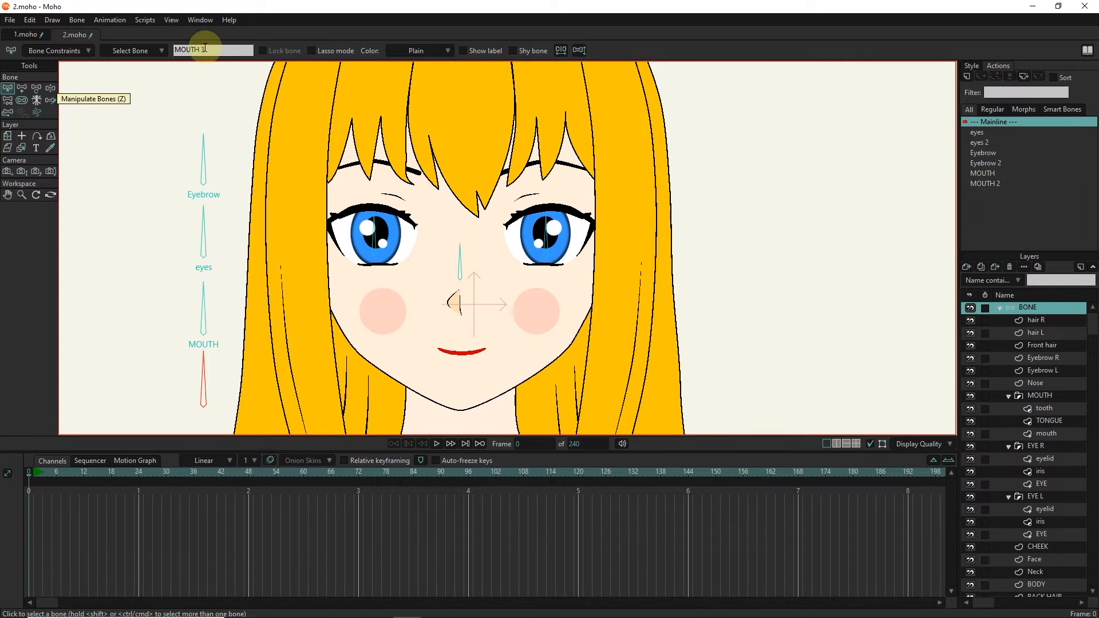
# Make a smart bone dial from the MOUTH 3 bone
pyautogui.click(77, 19)
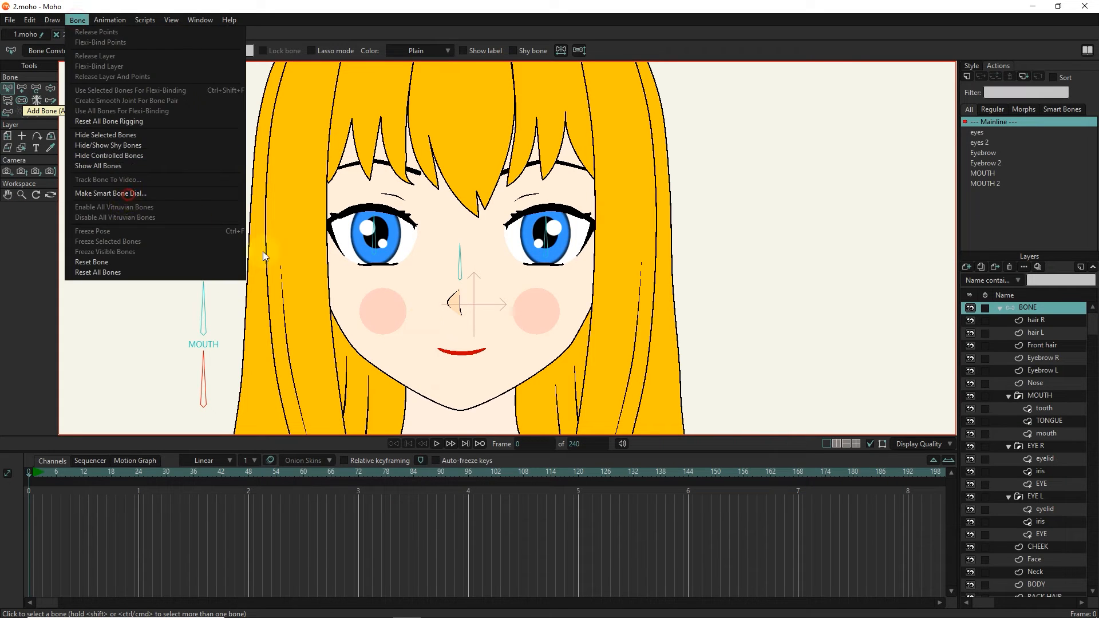
pyautogui.click(114, 193)
pyautogui.click(574, 359)
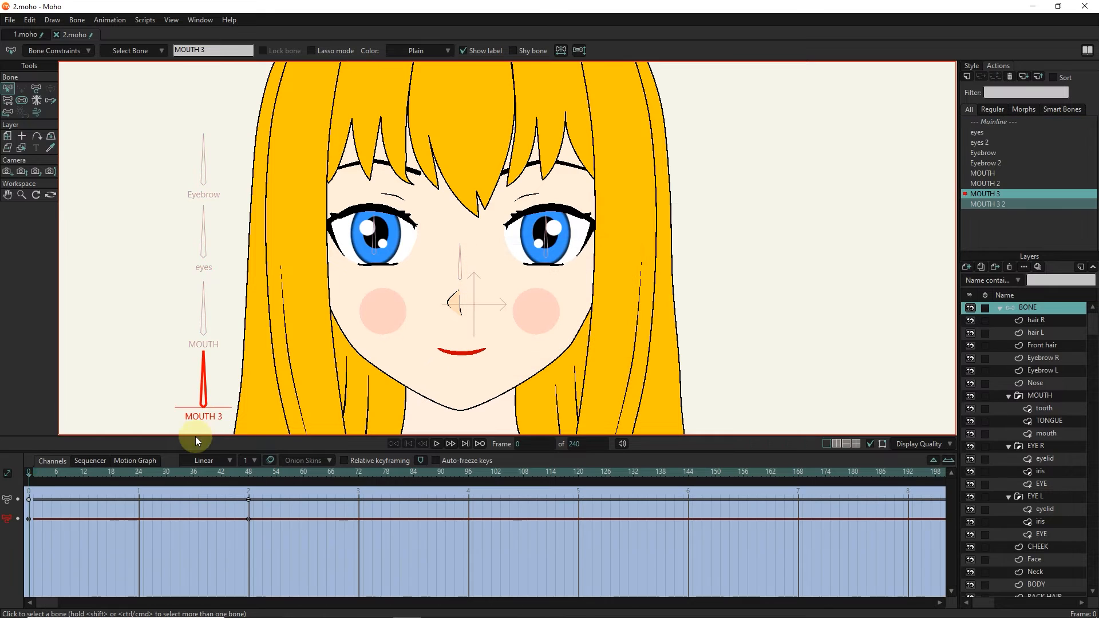
# At frame 48 of the MOUTH 3 action, open the mouth by raising the upper lip and lowering the lower lip
pyautogui.click(249, 471)
pyautogui.scroll(5, 457, 323)
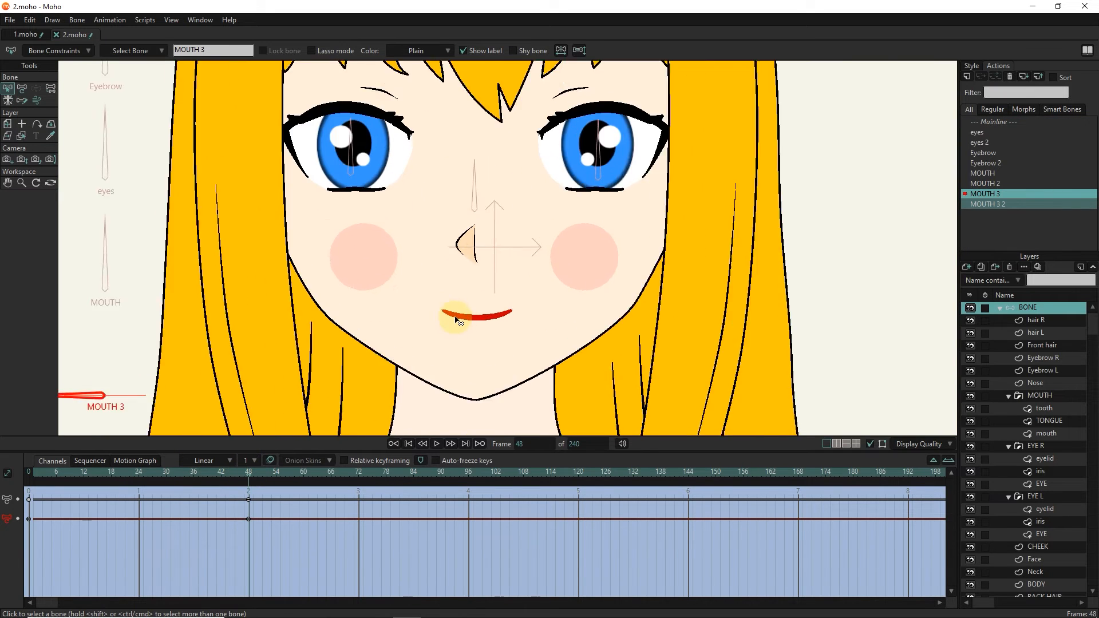
pyautogui.click(22, 136)
pyautogui.click(487, 319)
pyautogui.click(1046, 433)
pyautogui.click(23, 87)
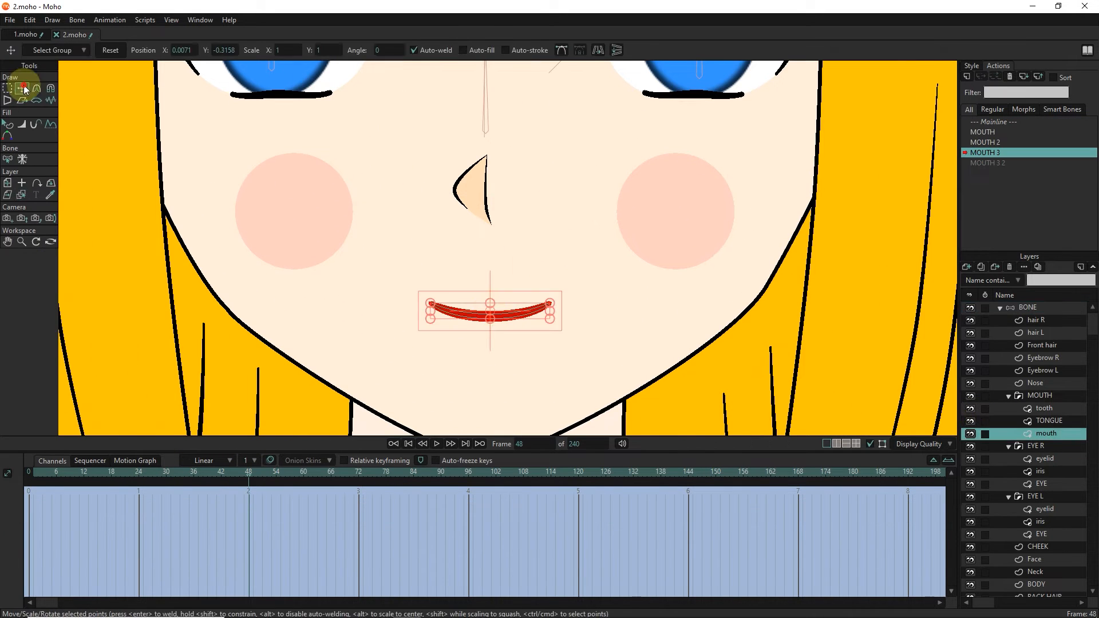
pyautogui.moveTo(490, 311); pyautogui.dragTo(492, 346)
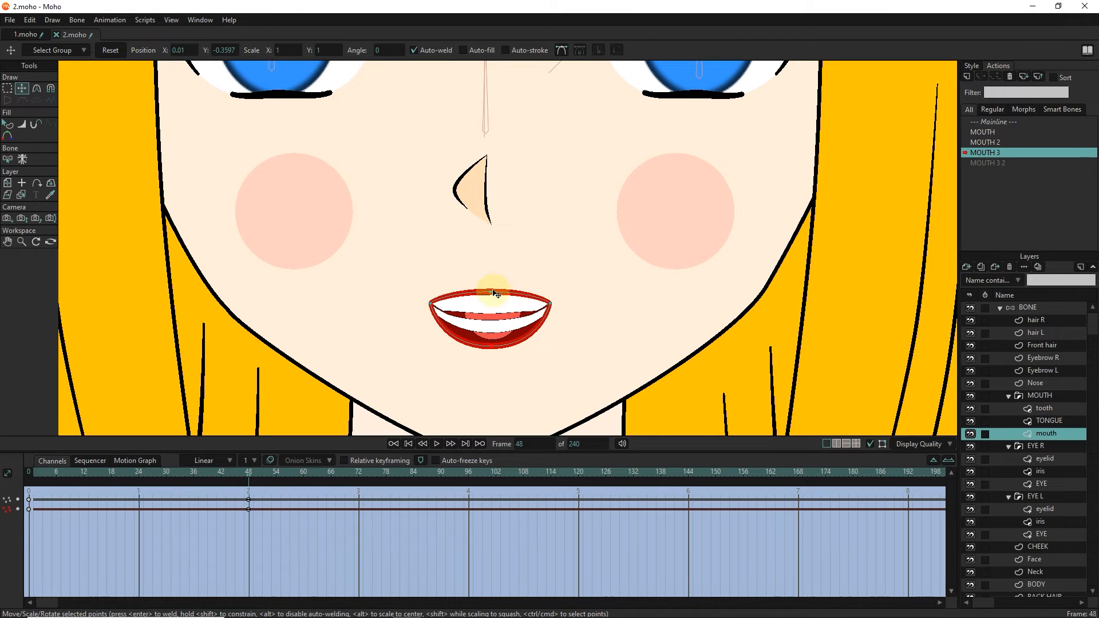
pyautogui.moveTo(492, 291); pyautogui.dragTo(491, 277)
pyautogui.moveTo(491, 346); pyautogui.dragTo(491, 355)
pyautogui.moveTo(491, 278); pyautogui.dragTo(491, 273)
# Move both mouth corners inward and set the outline's curvature to about 0.39 for a round O shape
pyautogui.moveTo(551, 303); pyautogui.dragTo(539, 303)
pyautogui.moveTo(431, 304); pyautogui.dragTo(453, 308)
pyautogui.click(37, 88)
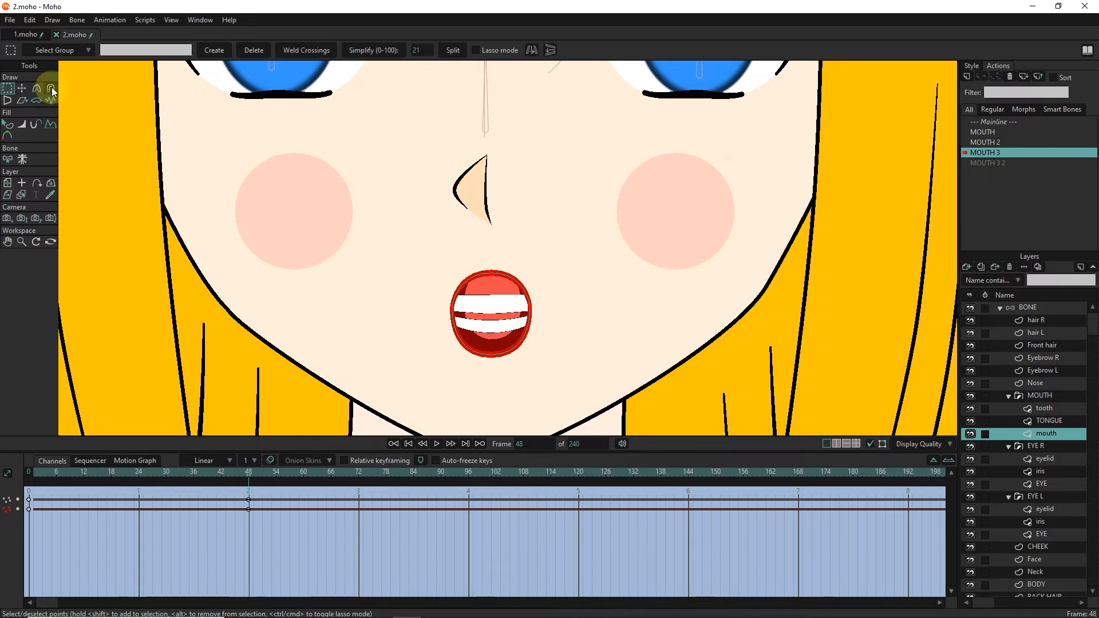
pyautogui.moveTo(238, 73); pyautogui.dragTo(189, 76)
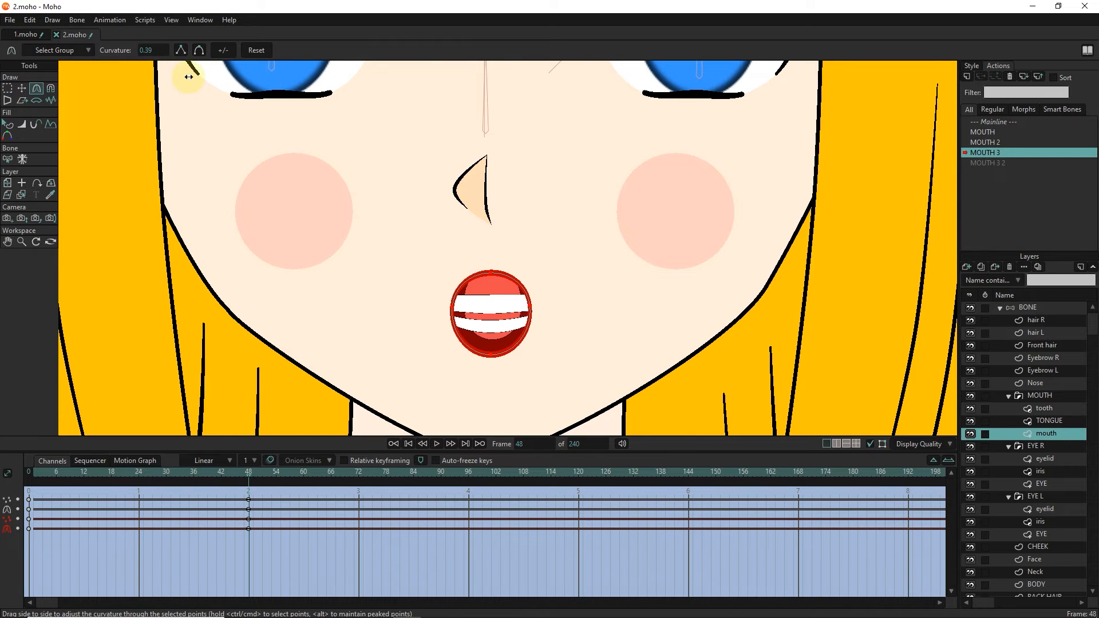
pyautogui.scroll(1, 532, 332)
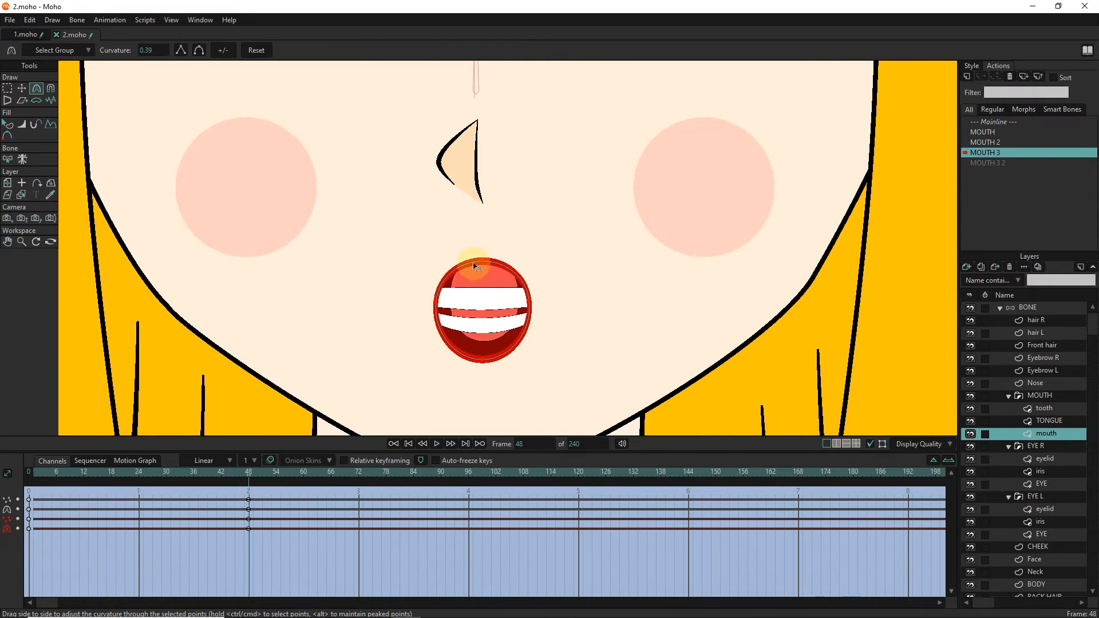
# Move the upper teeth up and the lower teeth down to the edges of the round mouth
pyautogui.click(1043, 409)
pyautogui.click(22, 88)
pyautogui.click(497, 298)
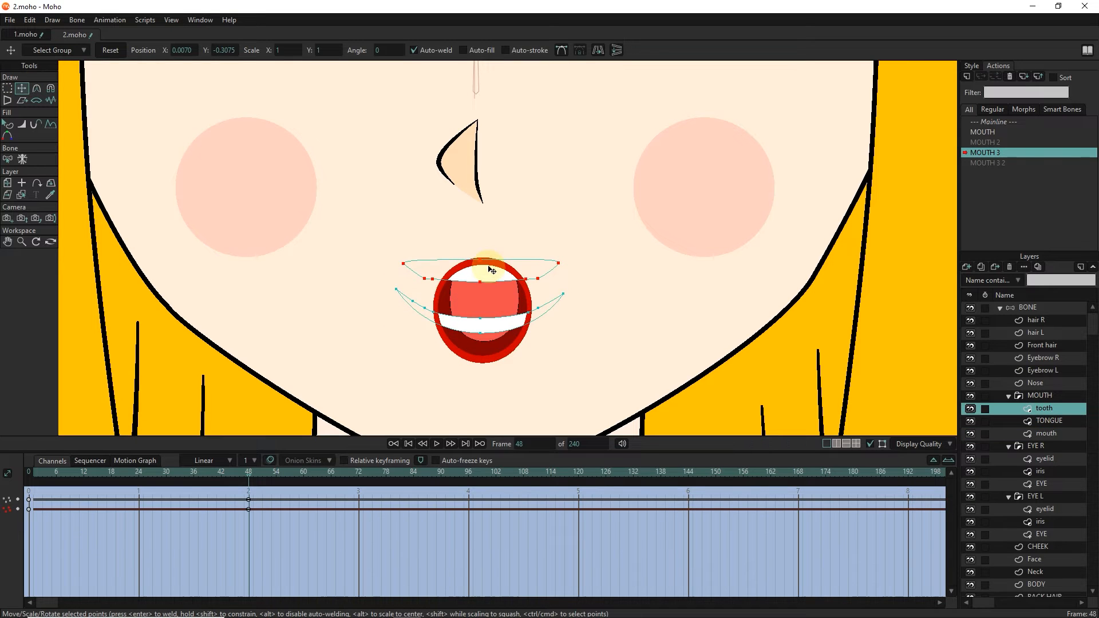
pyautogui.moveTo(489, 327); pyautogui.dragTo(503, 358)
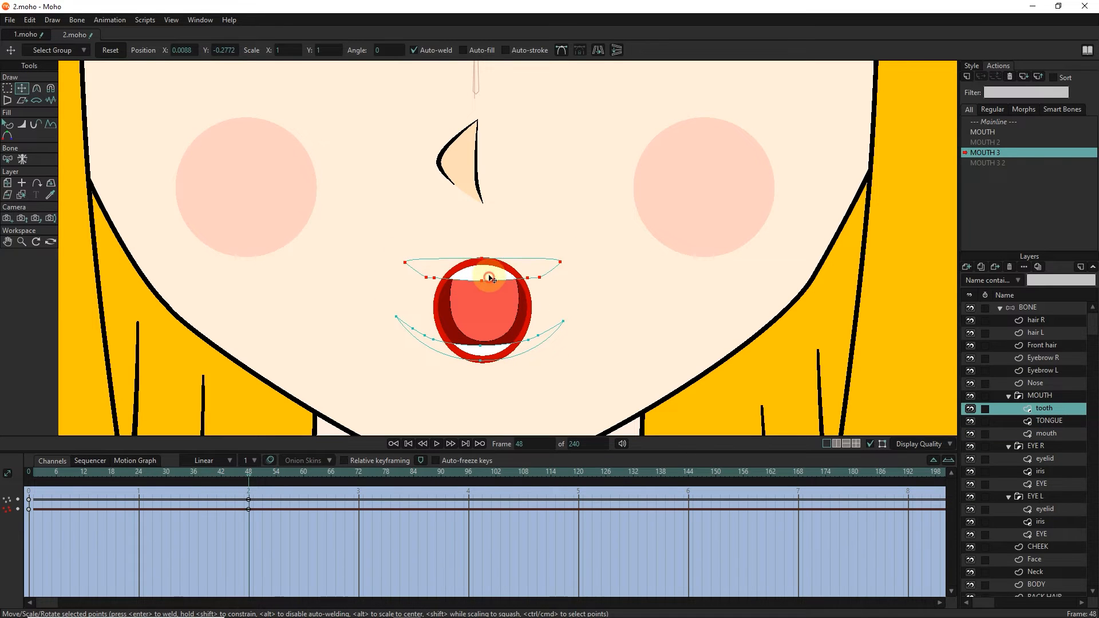
pyautogui.click(488, 352)
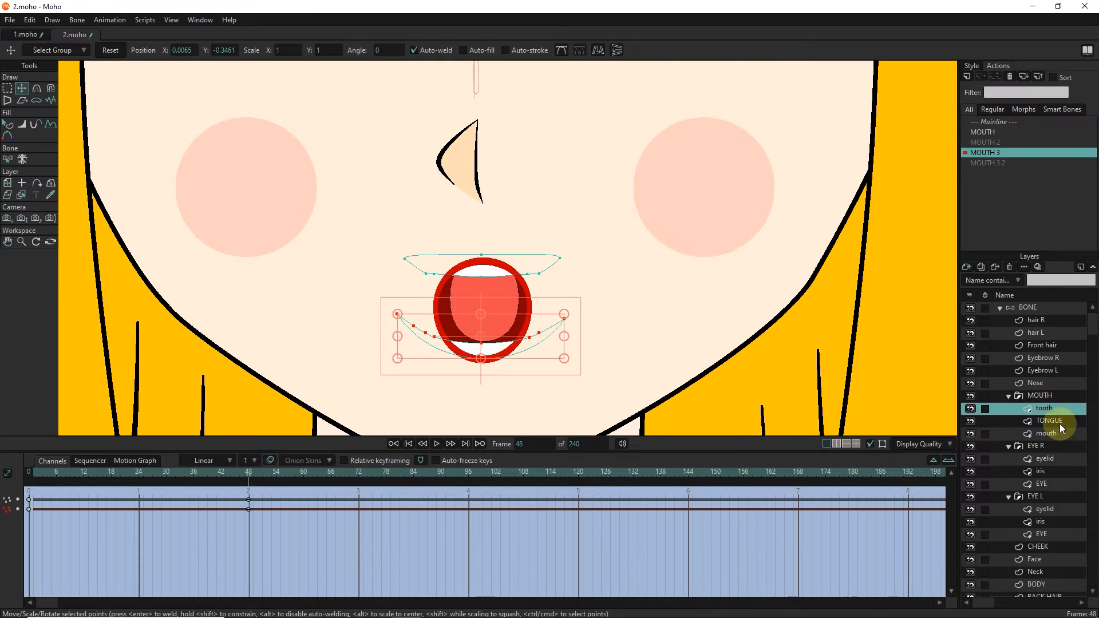
# Reposition the tongue between the teeth and scrub back toward the start of the MOUTH 3 action
pyautogui.click(1059, 422)
pyautogui.click(475, 324)
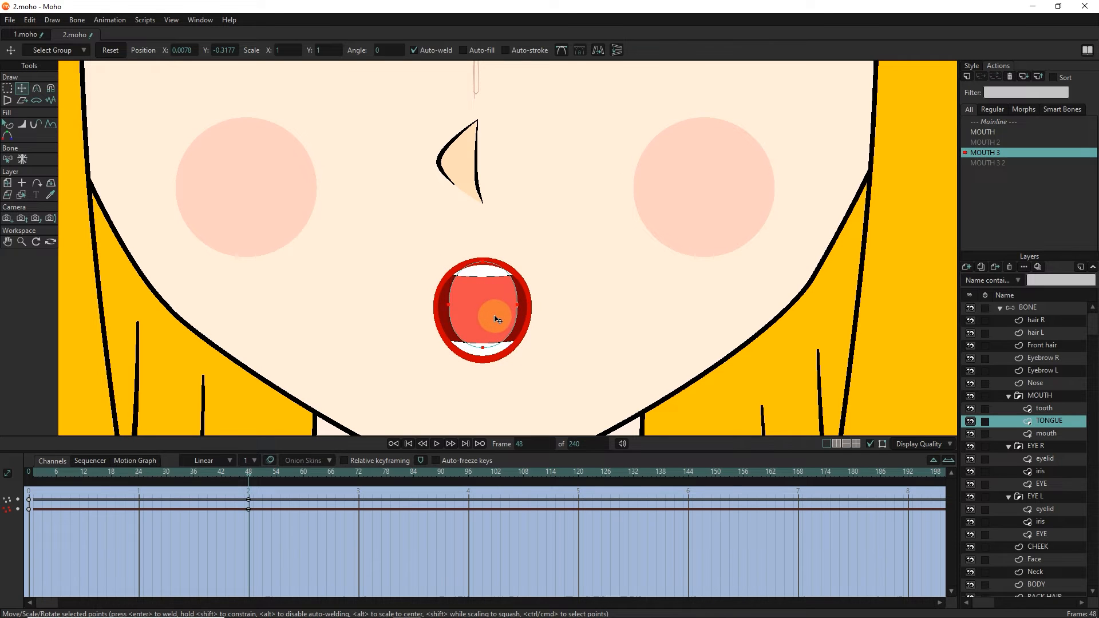
pyautogui.moveTo(248, 472); pyautogui.dragTo(86, 461)
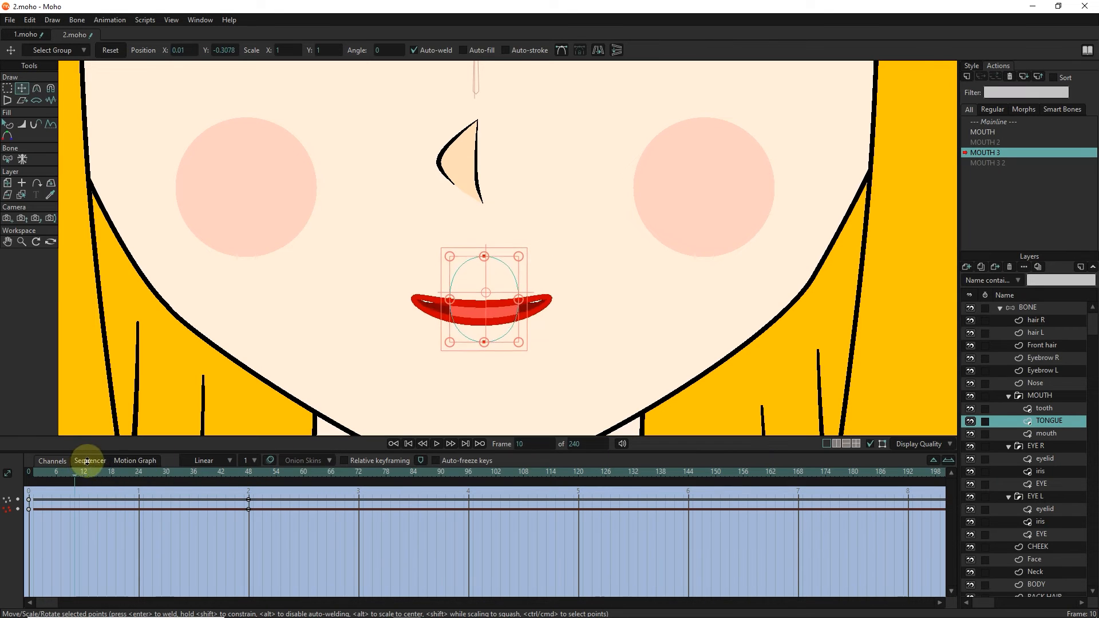
# At frame 13, reposition the upper and lower teeth to fit the slightly opened mouth
pyautogui.click(1039, 409)
pyautogui.click(500, 287)
pyautogui.click(511, 333)
pyautogui.click(508, 287)
pyautogui.click(521, 318)
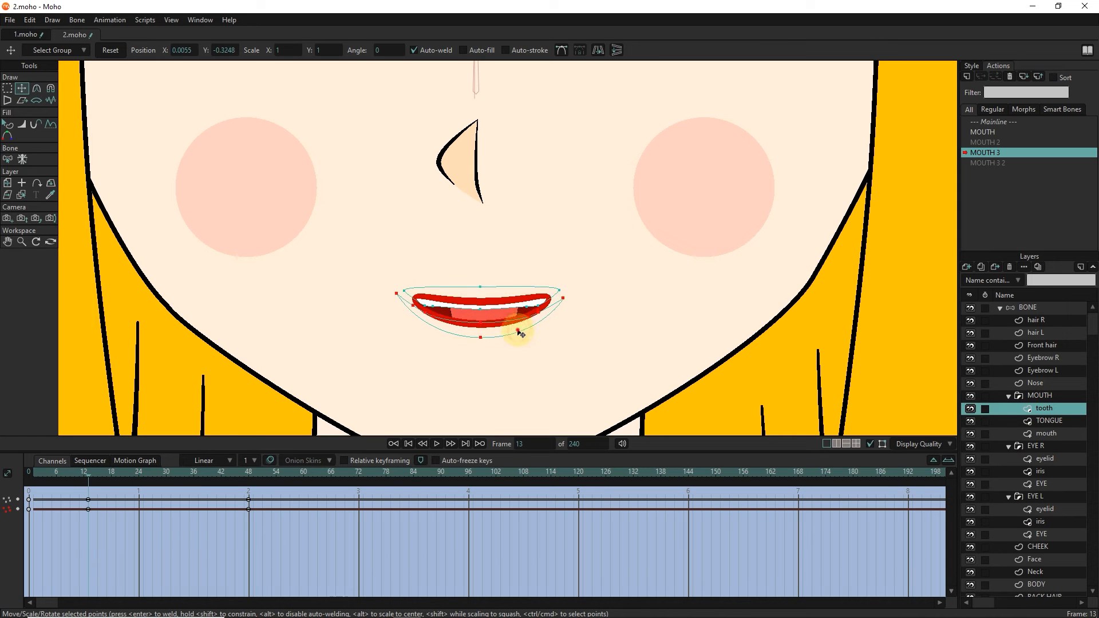
# At frame 48, lower the upper teeth slightly and curve the middle of their lower edge
pyautogui.moveTo(292, 490); pyautogui.dragTo(285, 498)
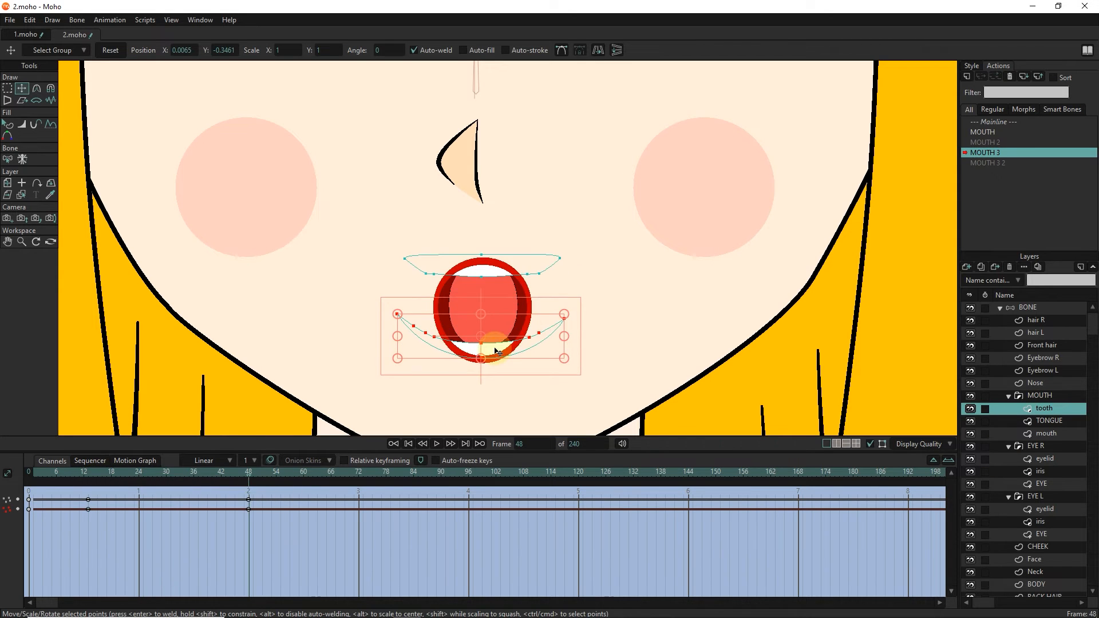
pyautogui.click(484, 281)
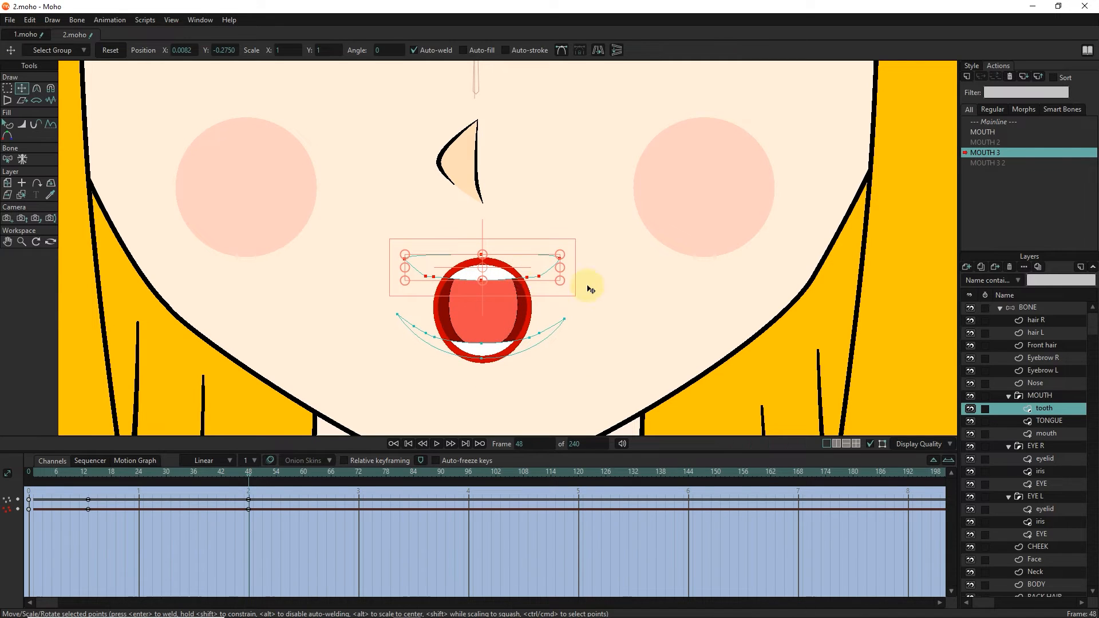
pyautogui.click(481, 280)
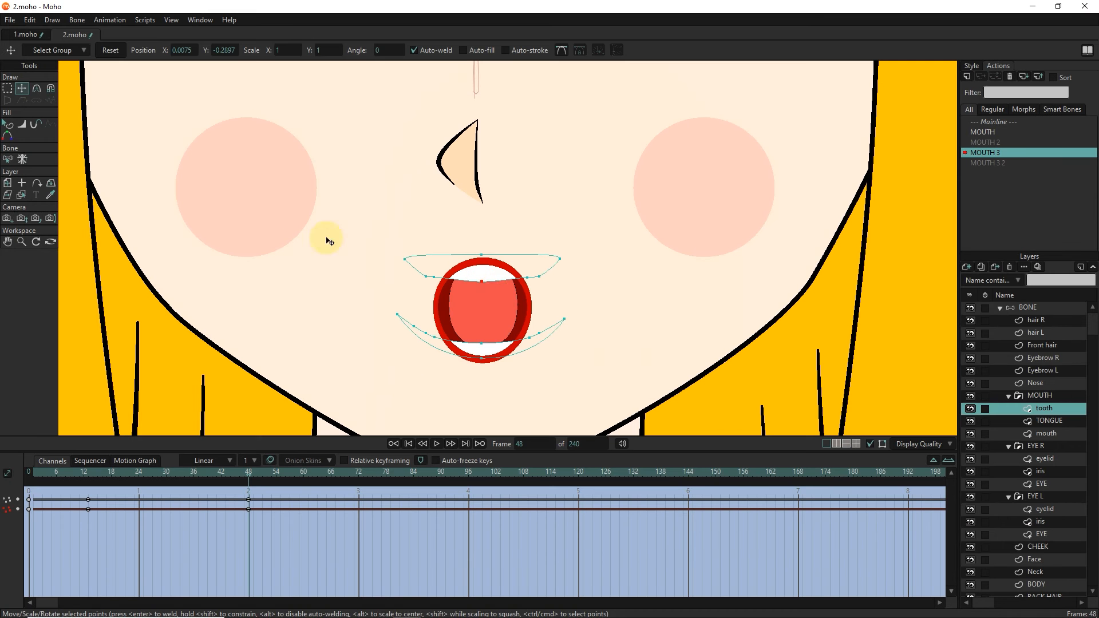
pyautogui.press('c')
pyautogui.click(199, 51)
pyautogui.click(1040, 395)
pyautogui.click(22, 112)
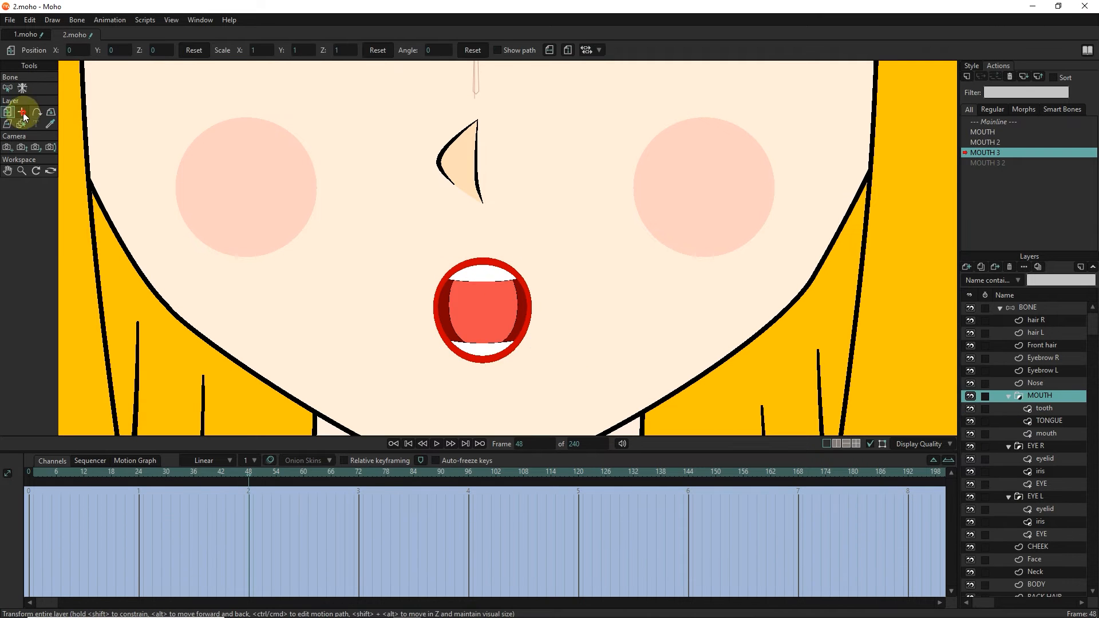
pyautogui.click(7, 112)
pyautogui.hotkey('ctrl', 'shift', 'Left')
pyautogui.click(252, 471)
pyautogui.hotkey('ctrl', 'z')
pyautogui.click(251, 474)
# Scale up the round outline of the mouth layer slightly at frame 48
pyautogui.click(1047, 433)
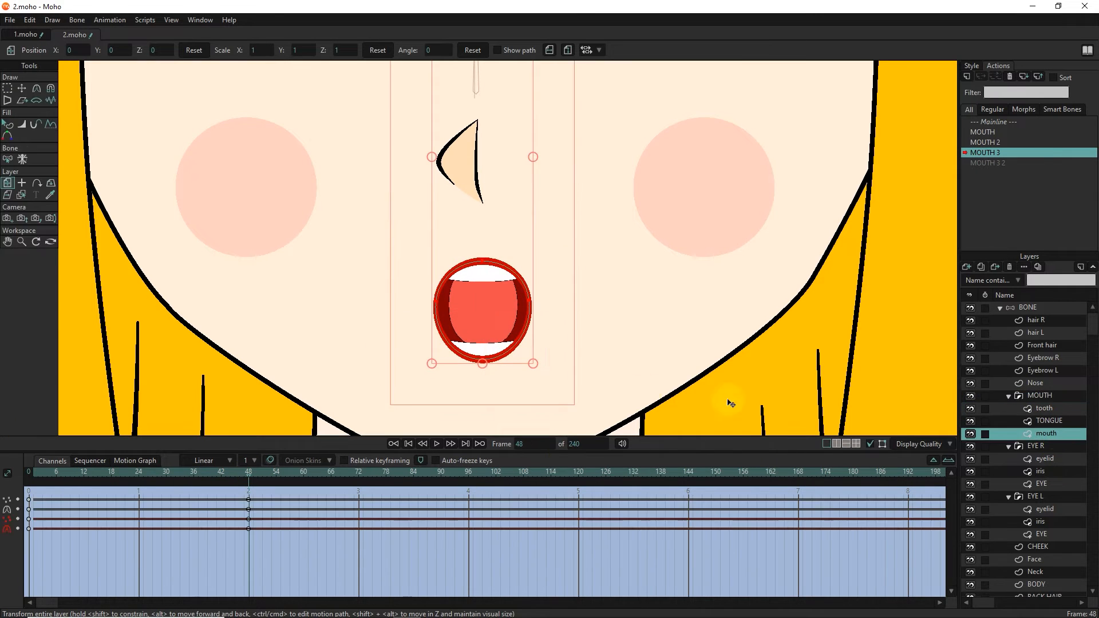
pyautogui.click(22, 89)
pyautogui.moveTo(530, 361); pyautogui.dragTo(589, 368)
# Move the upper teeth up and the lower teeth down to fit the enlarged mouth
pyautogui.click(1043, 408)
pyautogui.doubleClick(499, 358)
pyautogui.doubleClick(486, 273)
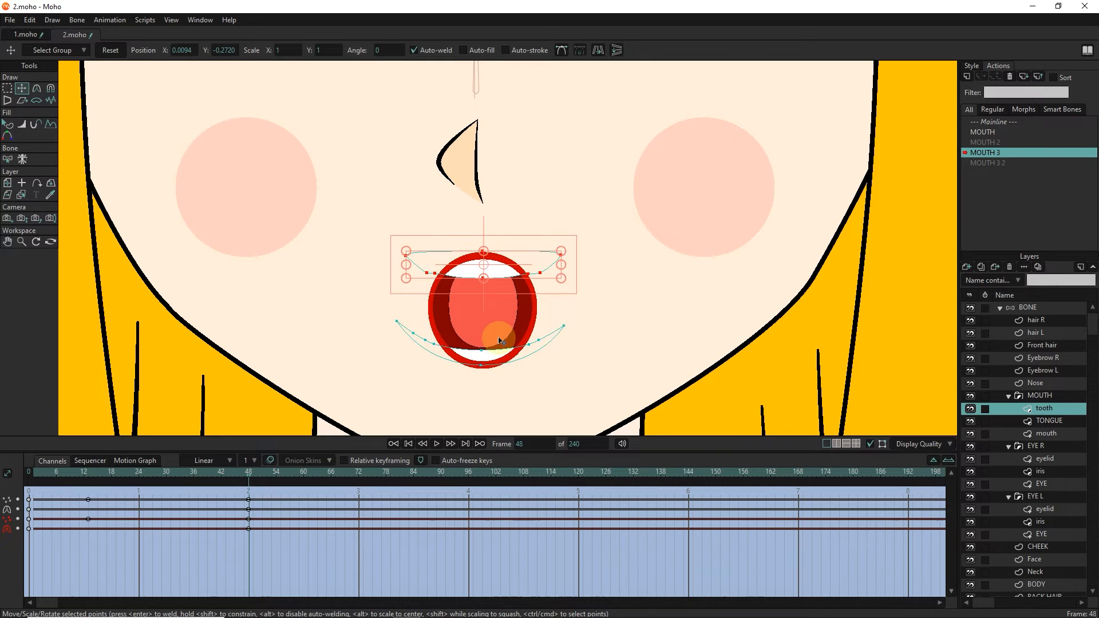
pyautogui.doubleClick(488, 359)
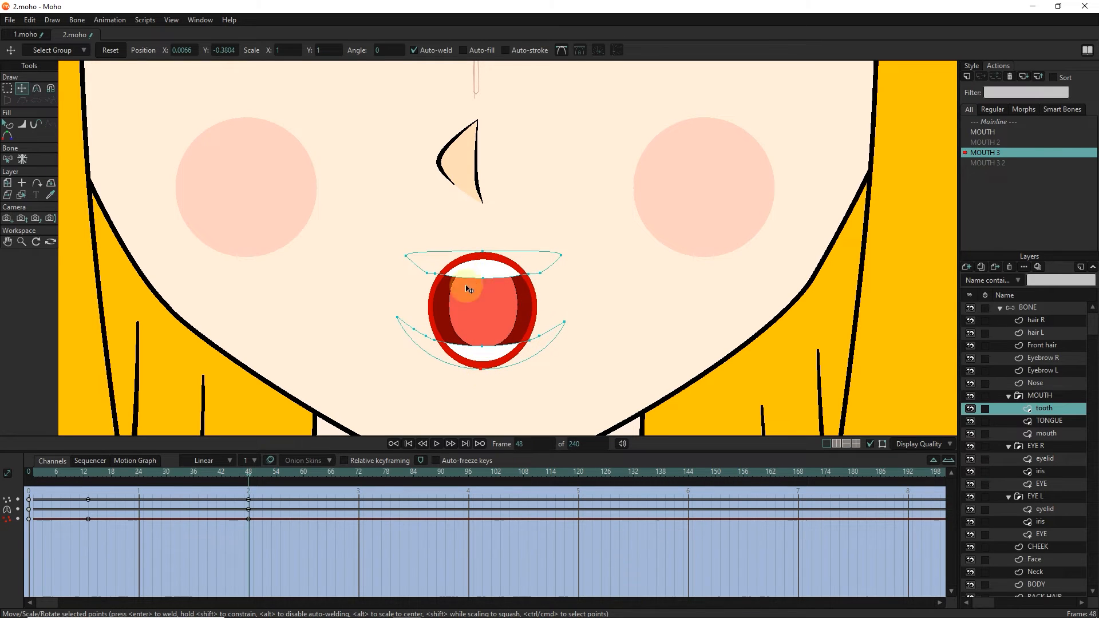
# Refine the edge points of both teeth rows and enlarge the tongue slightly
pyautogui.click(507, 262)
pyautogui.click(480, 351)
pyautogui.moveTo(481, 351); pyautogui.dragTo(500, 317)
pyautogui.click(1047, 420)
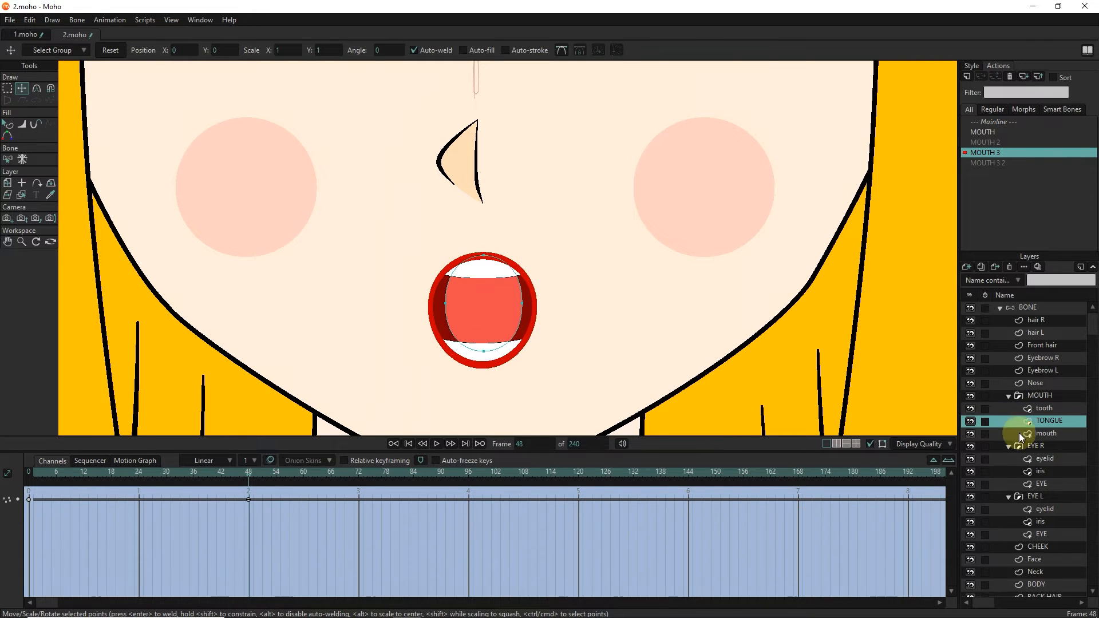
pyautogui.click(1037, 434)
# Raise the outer points of the lower teeth and curve the lower edge of the upper teeth on the tooth layer
pyautogui.click(1044, 409)
pyautogui.click(563, 322)
pyautogui.moveTo(563, 322); pyautogui.dragTo(483, 346)
pyautogui.moveTo(450, 278); pyautogui.dragTo(526, 279)
pyautogui.click(500, 273)
pyautogui.click(441, 276)
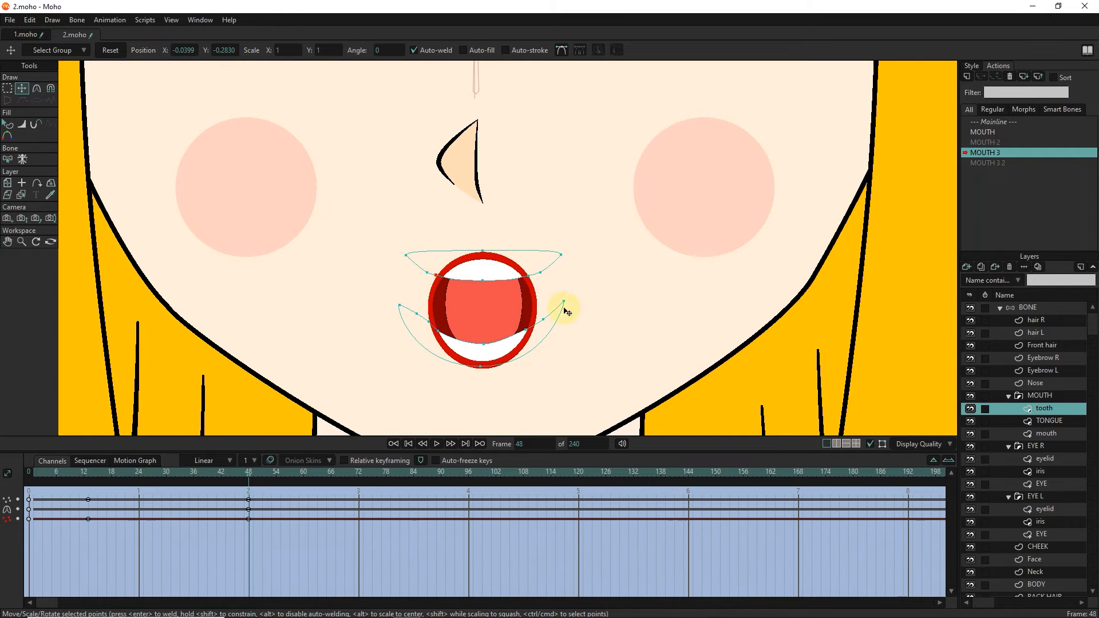
# Adjust the middle point of the lower teeth's upper edge at frame 48, then preview the mouth and scrub the action
pyautogui.moveTo(482, 345); pyautogui.dragTo(483, 343)
pyautogui.hotkey('ctrl', 'r')
pyautogui.click(1086, 9)
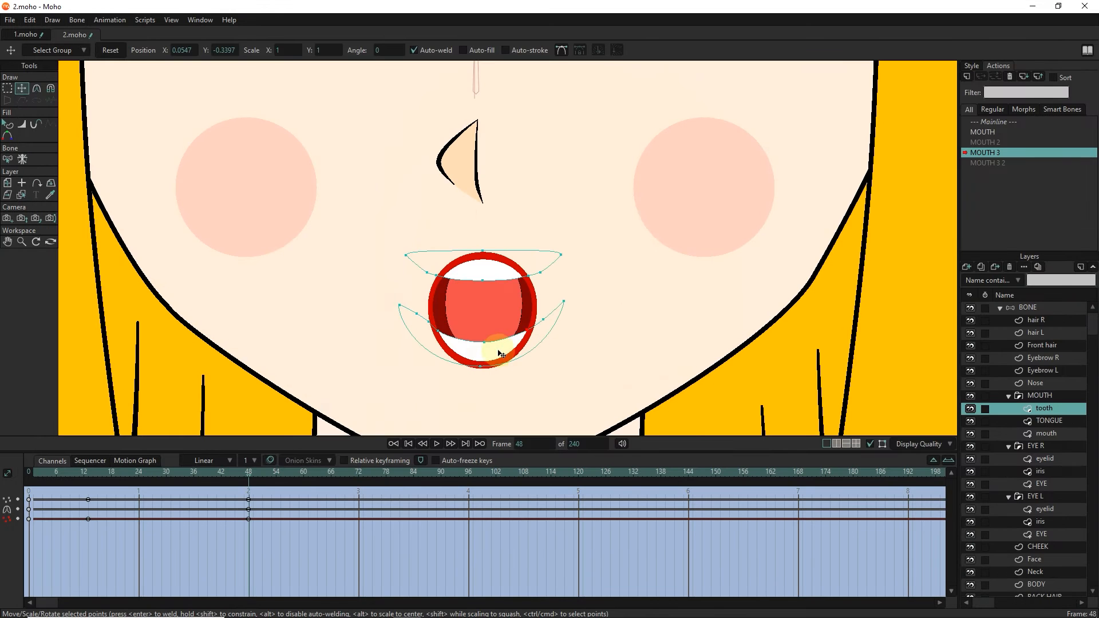
pyautogui.moveTo(245, 478)
pyautogui.mouseDown()
pyautogui.moveTo(81, 486)
pyautogui.moveTo(248, 498)
pyautogui.mouseUp()
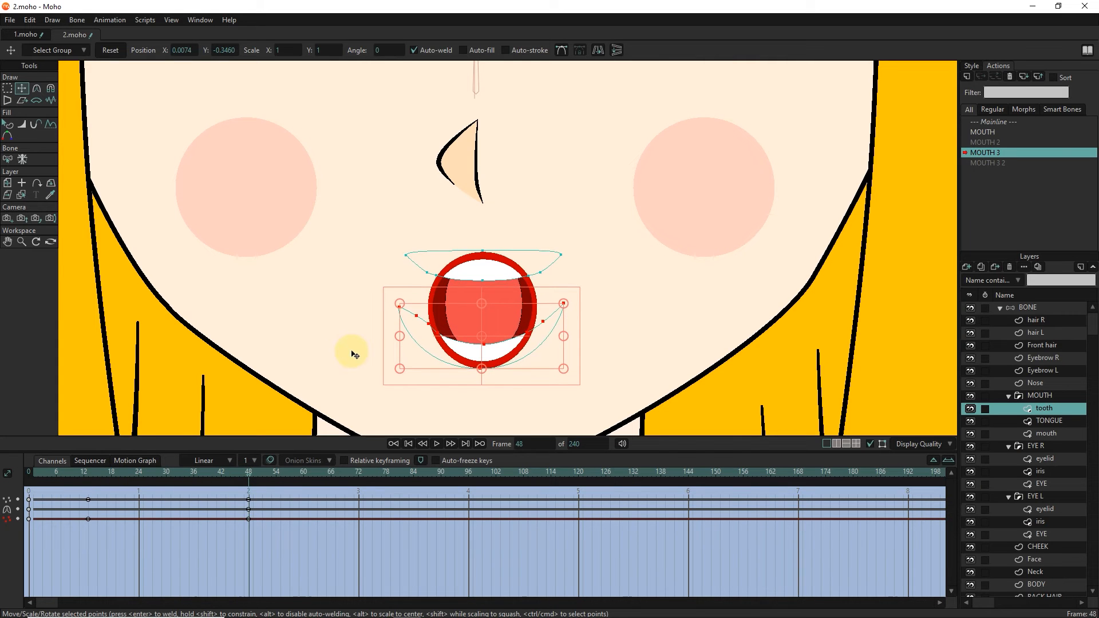
# Return to the Mainline and test the MOUTH and MOUTH 3 dials on the BONE layer
pyautogui.doubleClick(1001, 124)
pyautogui.scroll(-4, 166, 302)
pyautogui.moveTo(166, 302); pyautogui.dragTo(385, 330)
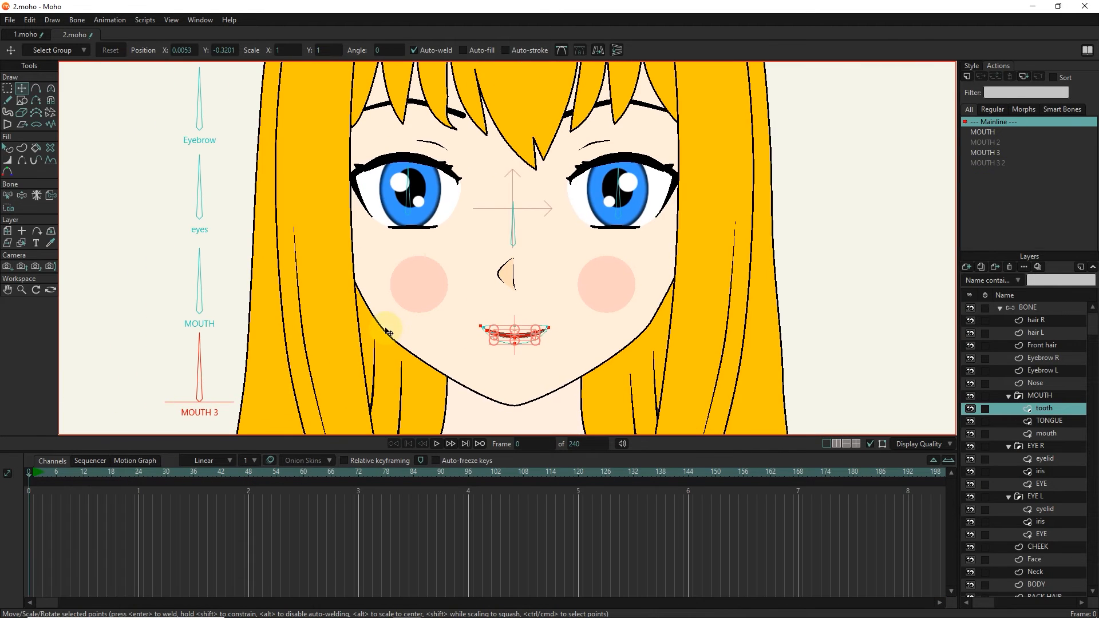
pyautogui.click(1041, 309)
pyautogui.click(50, 89)
pyautogui.moveTo(201, 277); pyautogui.dragTo(202, 248)
pyautogui.moveTo(199, 346)
pyautogui.mouseDown()
pyautogui.moveTo(105, 387)
pyautogui.moveTo(217, 355)
pyautogui.mouseUp()
# Open the MOUTH 3 2 action at frame 48 and select the tooth layer for editing its points
pyautogui.doubleClick(988, 203)
pyautogui.moveTo(197, 471); pyautogui.dragTo(248, 470)
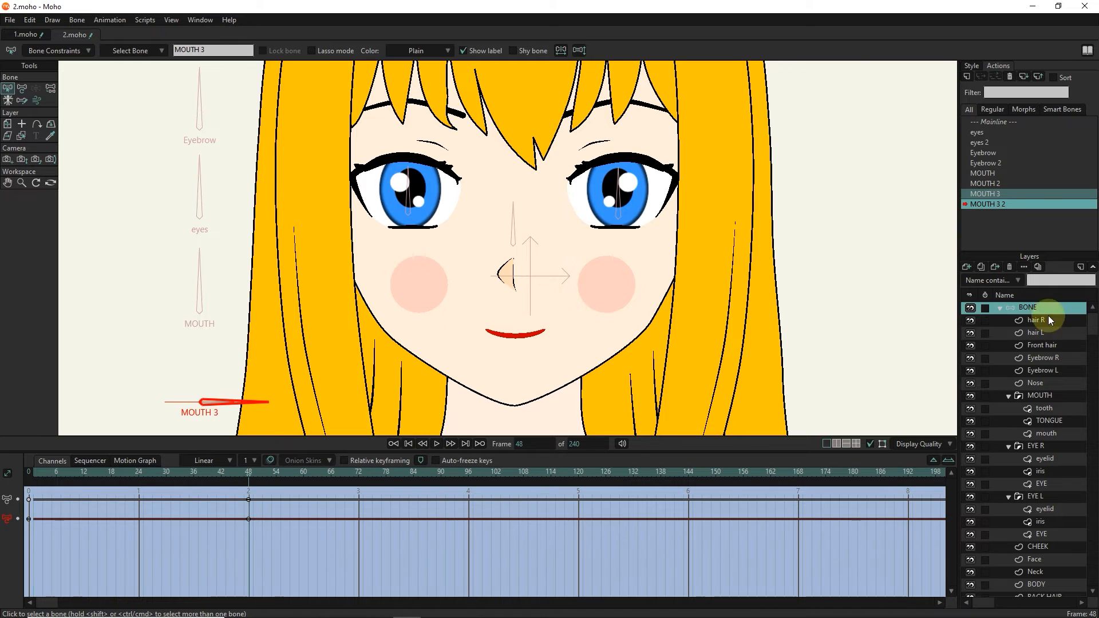
pyautogui.scroll(3, 517, 331)
pyautogui.click(1043, 408)
pyautogui.click(22, 89)
pyautogui.click(519, 332)
pyautogui.scroll(4, 520, 335)
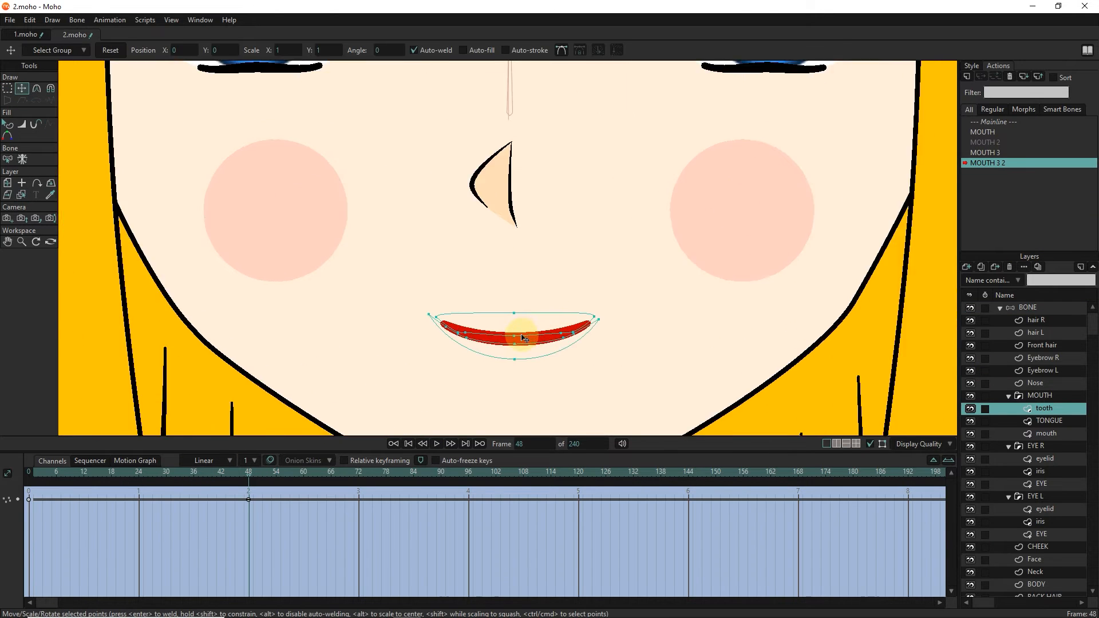
# Open the lips on the mouth layer and round both mouth corners by extending their curve handles
pyautogui.click(1042, 434)
pyautogui.click(8, 89)
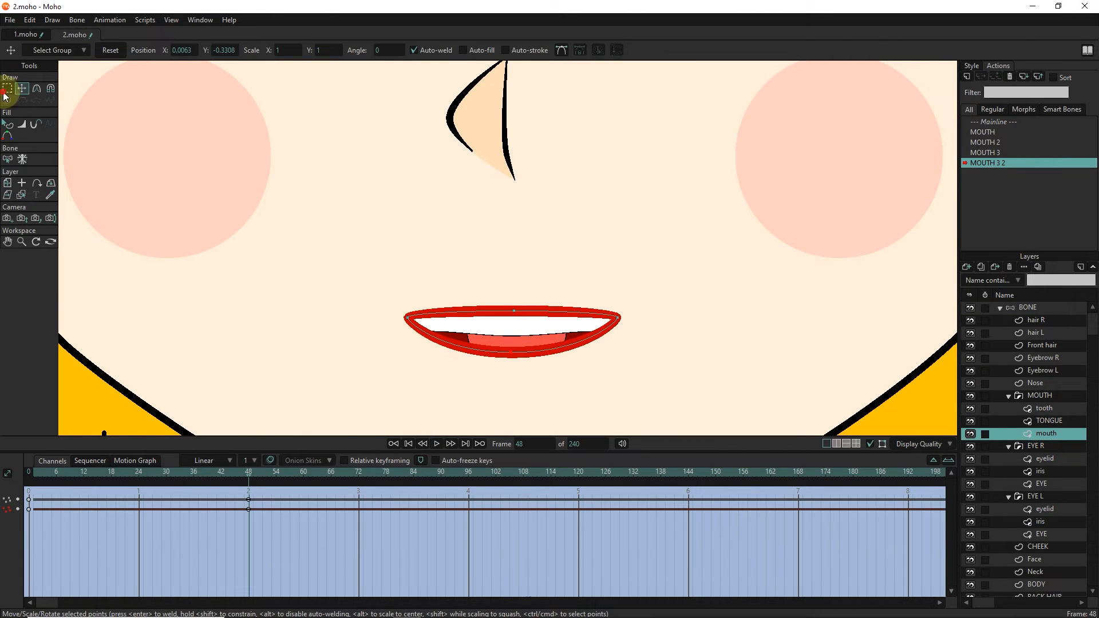
pyautogui.click(658, 297)
pyautogui.click(38, 87)
pyautogui.moveTo(618, 318); pyautogui.dragTo(617, 347)
pyautogui.moveTo(618, 316); pyautogui.dragTo(615, 293)
pyautogui.moveTo(408, 317); pyautogui.dragTo(409, 291)
pyautogui.click(513, 352)
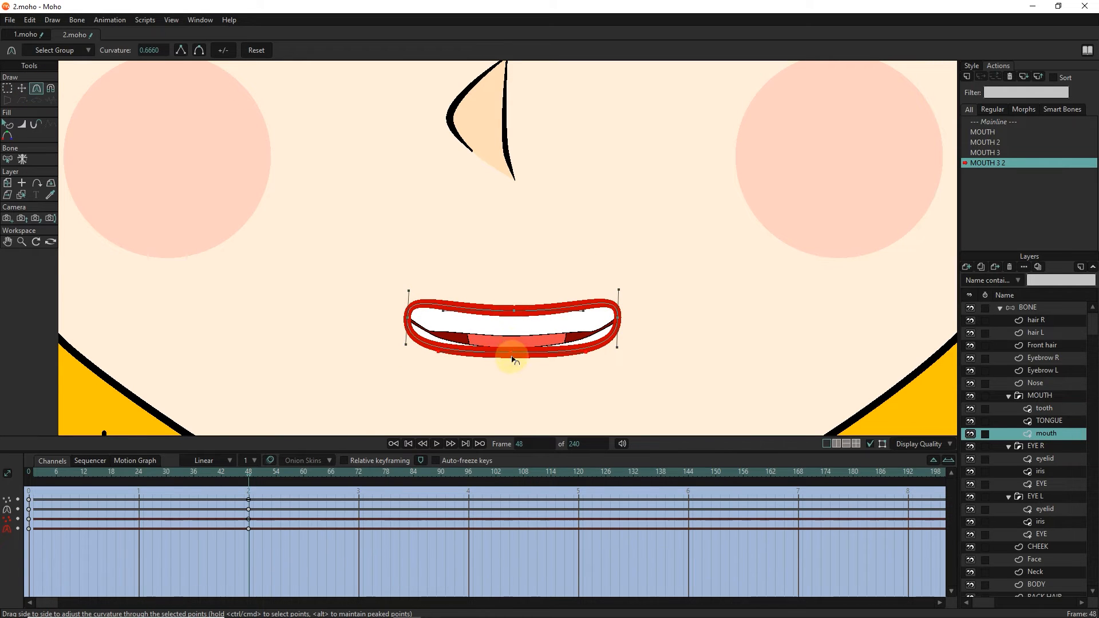
# Reposition the teeth on the tooth layer to fit the rounded mouth outline
pyautogui.scroll(-2, 480, 320)
pyautogui.scroll(1, 510, 316)
pyautogui.click(22, 89)
pyautogui.click(1042, 408)
pyautogui.moveTo(535, 327); pyautogui.dragTo(497, 337)
pyautogui.click(1046, 434)
pyautogui.click(1044, 408)
pyautogui.click(538, 342)
# Adjust the side and middle points along the upper edge of the lower teeth
pyautogui.scroll(4, 525, 336)
pyautogui.moveTo(579, 329); pyautogui.dragTo(581, 324)
pyautogui.moveTo(361, 330); pyautogui.dragTo(358, 327)
pyautogui.moveTo(465, 333); pyautogui.dragTo(445, 340)
pyautogui.click(405, 353)
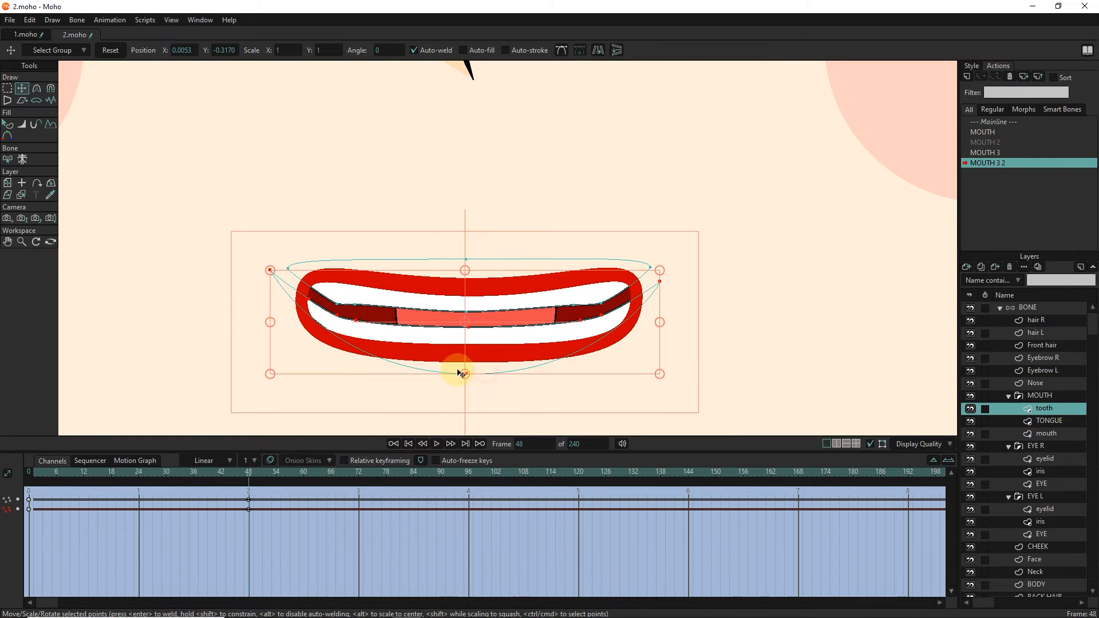
# Extend the bottom point of the lower teeth downward and lower the upper teeth slightly
pyautogui.click(487, 392)
pyautogui.moveTo(467, 375); pyautogui.dragTo(465, 388)
pyautogui.click(496, 275)
pyautogui.moveTo(494, 267); pyautogui.dragTo(493, 270)
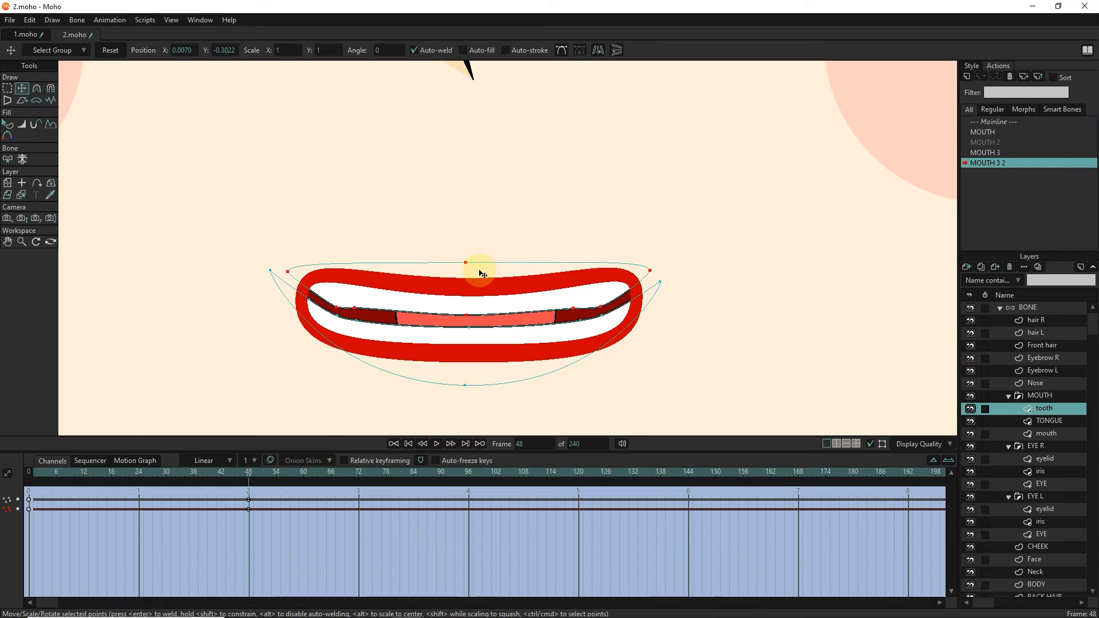
# Close the gap between the upper and lower teeth along their inner edges and scrub the action to check it
pyautogui.scroll(-4, 518, 334)
pyautogui.scroll(4, 518, 335)
pyautogui.moveTo(457, 350); pyautogui.dragTo(515, 339)
pyautogui.click(515, 341)
pyautogui.scroll(2, 526, 318)
pyautogui.click(538, 319)
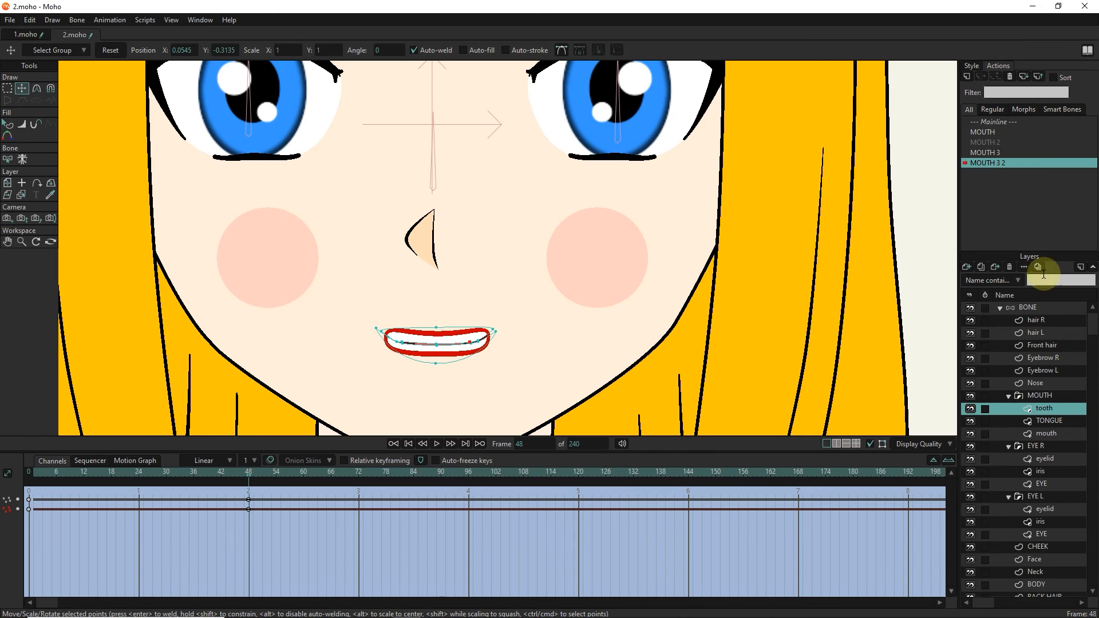
pyautogui.click(180, 473)
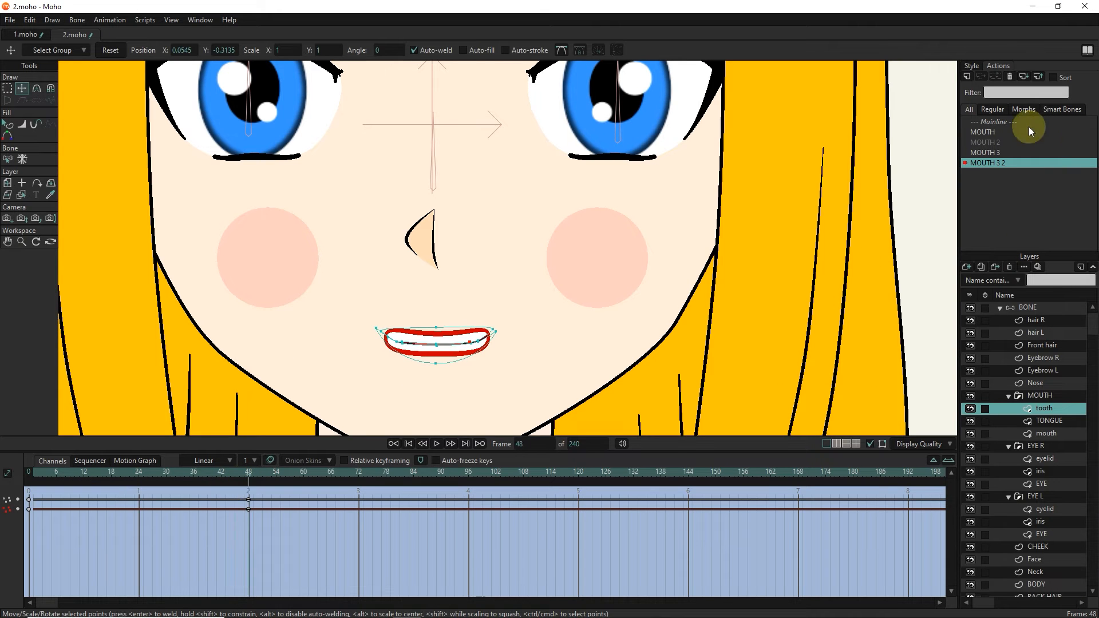
# Return to the Mainline and rotate the MOUTH and MOUTH 3 dials to check the mouth shapes
pyautogui.doubleClick(1076, 122)
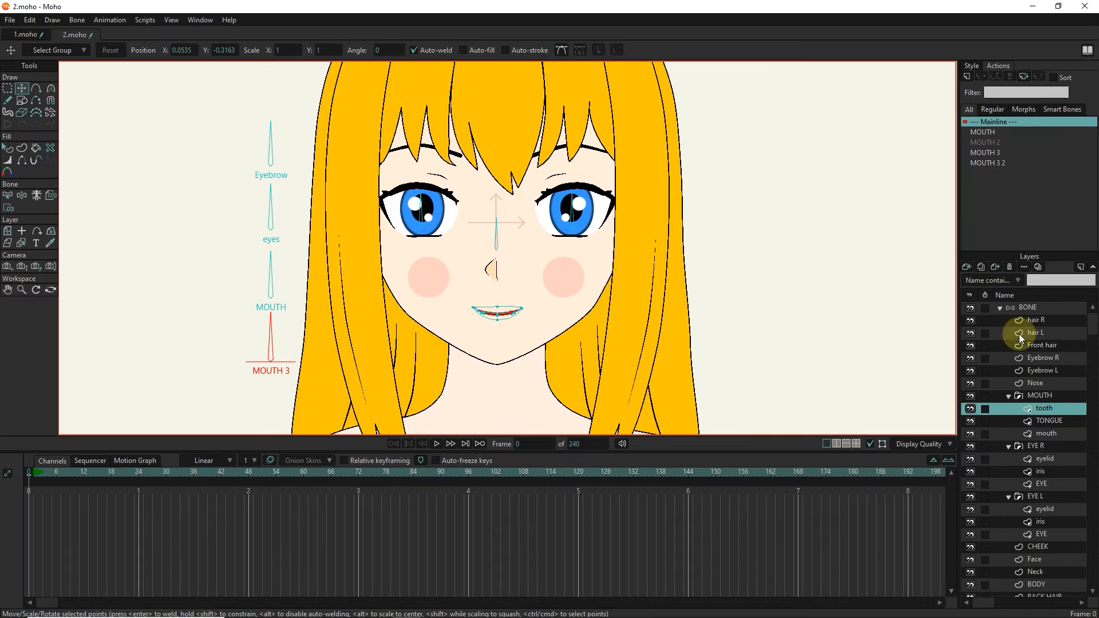
pyautogui.click(1030, 307)
pyautogui.moveTo(281, 288)
pyautogui.mouseDown()
pyautogui.moveTo(289, 323)
pyautogui.moveTo(281, 298)
pyautogui.mouseUp()
pyautogui.moveTo(143, 355); pyautogui.dragTo(286, 335)
pyautogui.moveTo(298, 294); pyautogui.dragTo(221, 295)
pyautogui.moveTo(275, 332); pyautogui.dragTo(207, 395)
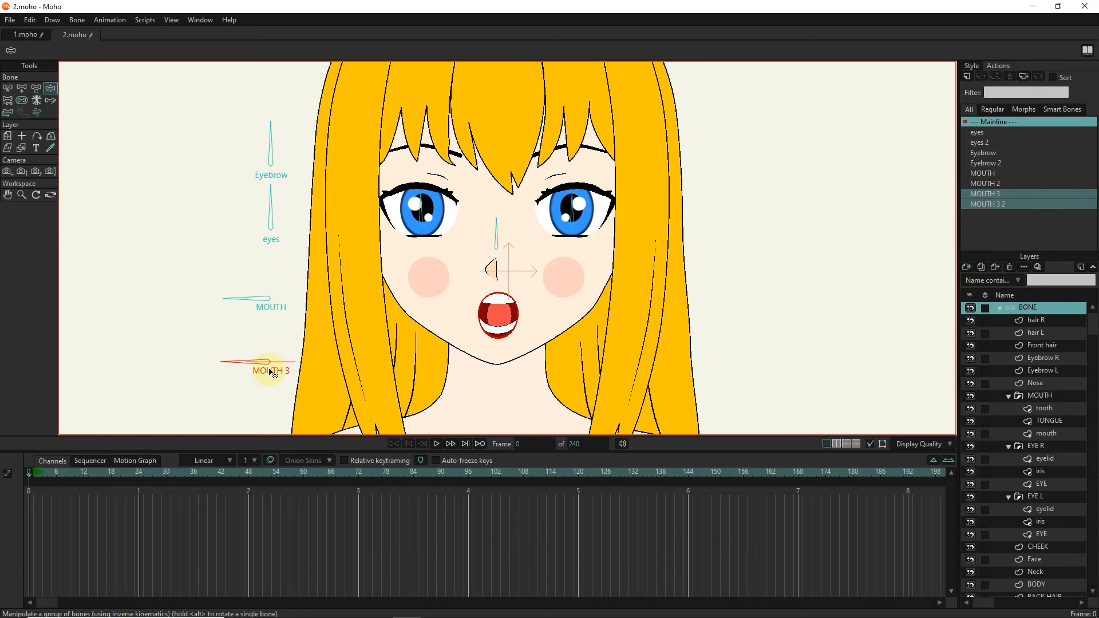
# Pull the lowest point of the lower teeth further down at frame 48 of the MOUTH 3 2 action
pyautogui.doubleClick(999, 205)
pyautogui.click(250, 473)
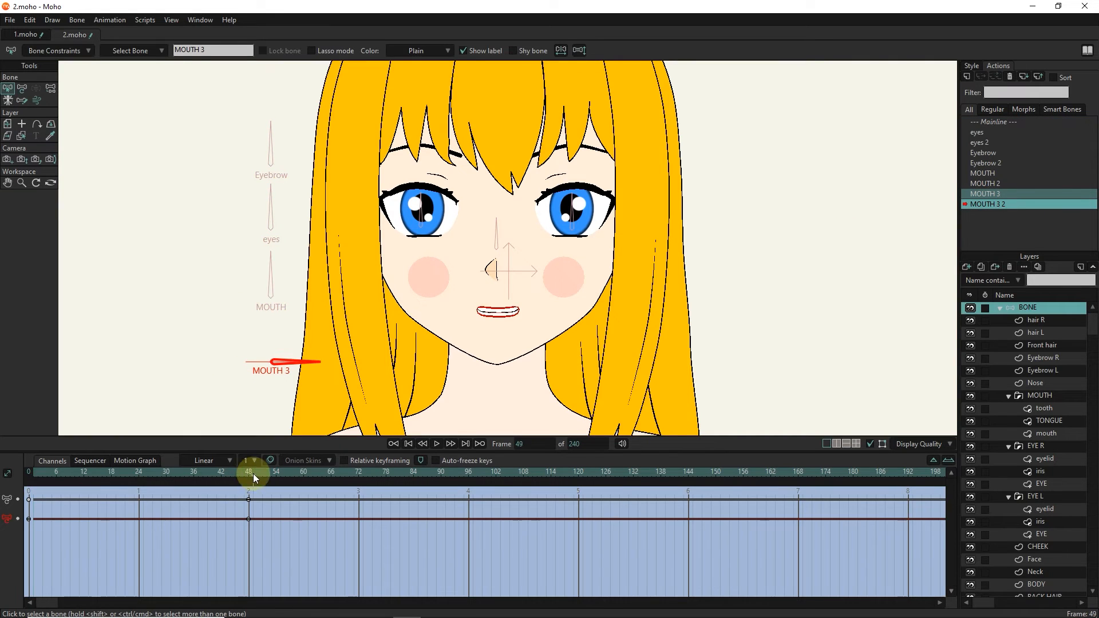
pyautogui.scroll(4, 493, 305)
pyautogui.click(22, 136)
pyautogui.scroll(2, 506, 303)
pyautogui.click(505, 293)
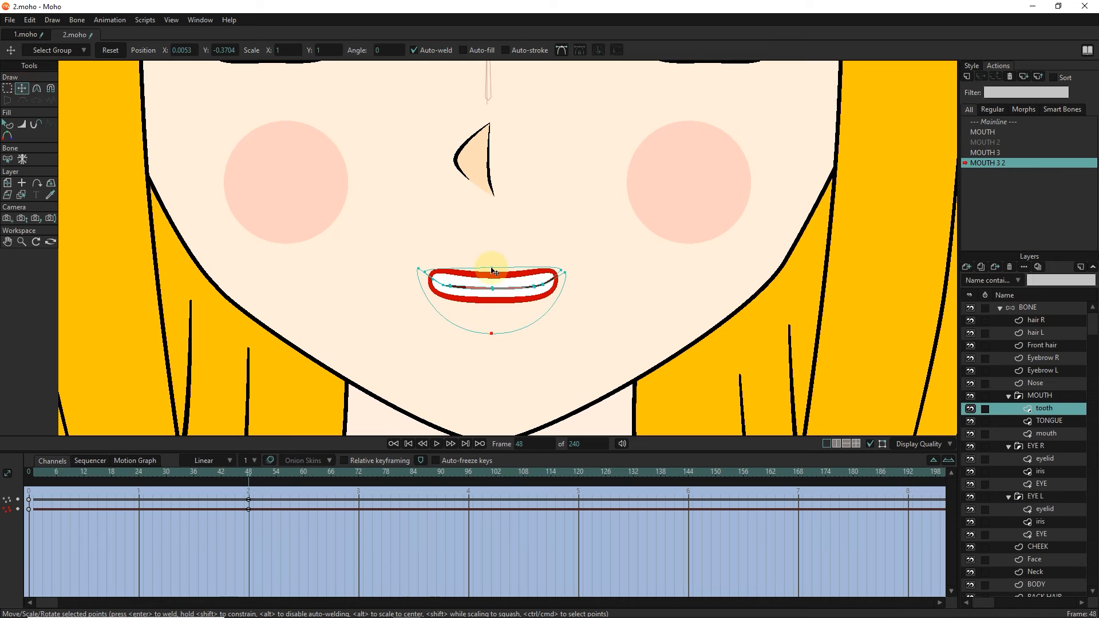
# Extend the lower teeth's bottom point down and the upper teeth's top point up at frame 48 of the MOUTH 3 action
pyautogui.doubleClick(992, 153)
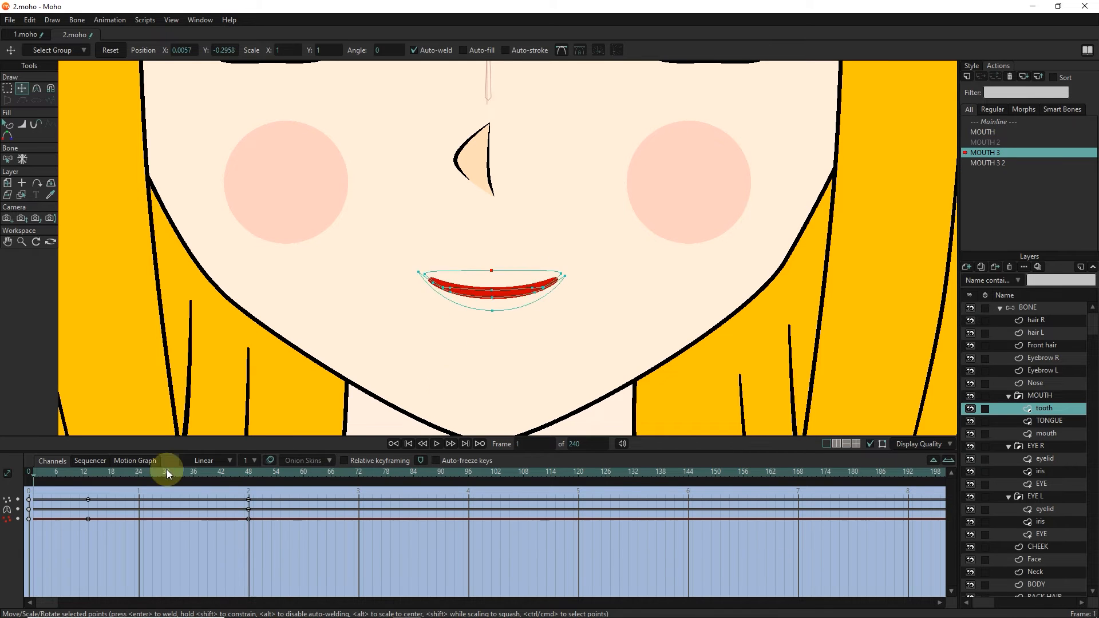
pyautogui.click(249, 473)
pyautogui.moveTo(496, 343); pyautogui.dragTo(495, 363)
pyautogui.moveTo(495, 237); pyautogui.dragTo(496, 222)
pyautogui.scroll(-2, 327, 398)
# Test combinations of the MOUTH and MOUTH 3 dials on the Mainline and turn both dials back upright
pyautogui.doubleClick(995, 122)
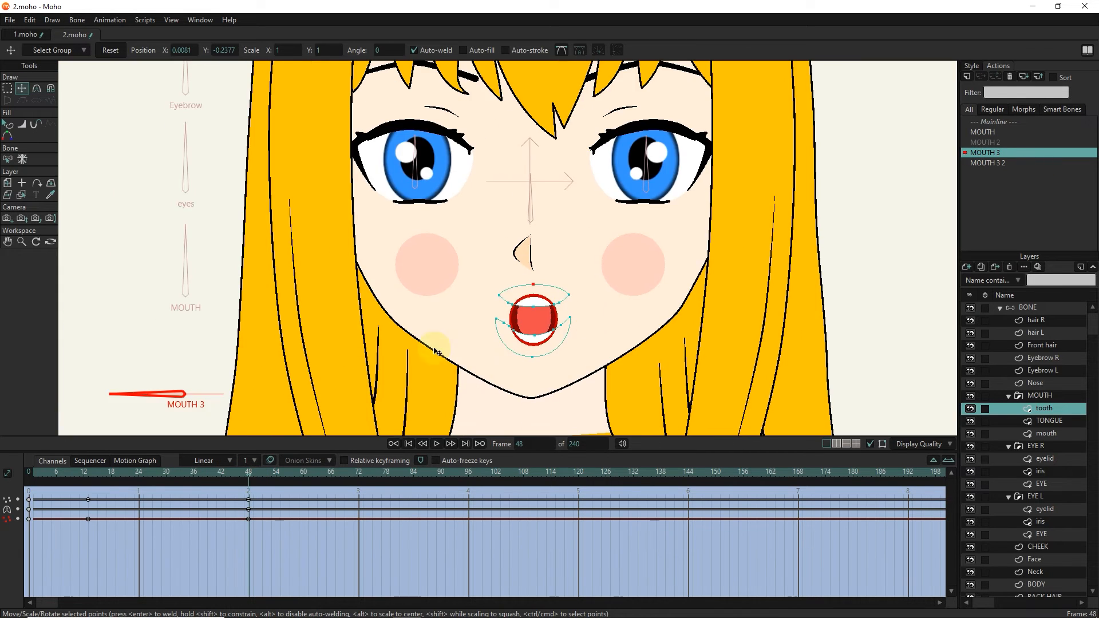
pyautogui.click(1024, 307)
pyautogui.click(50, 88)
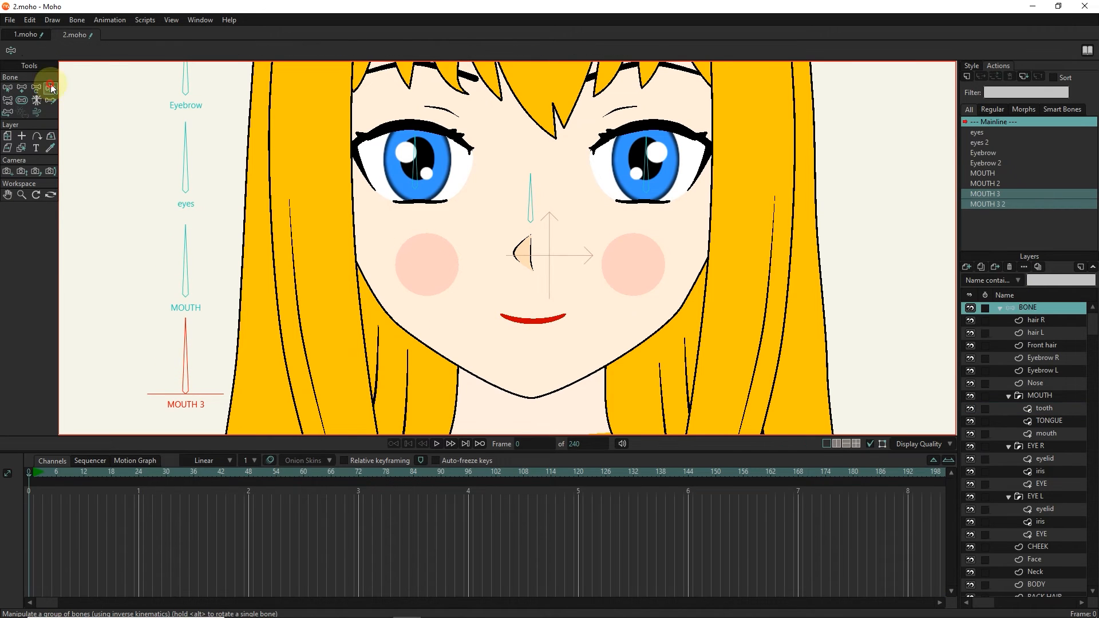
pyautogui.moveTo(186, 338); pyautogui.dragTo(118, 373)
pyautogui.moveTo(186, 247); pyautogui.dragTo(214, 235)
pyautogui.moveTo(141, 392); pyautogui.dragTo(243, 390)
pyautogui.moveTo(201, 257); pyautogui.dragTo(292, 386)
pyautogui.scroll(2, 553, 344)
pyautogui.scroll(-2, 527, 354)
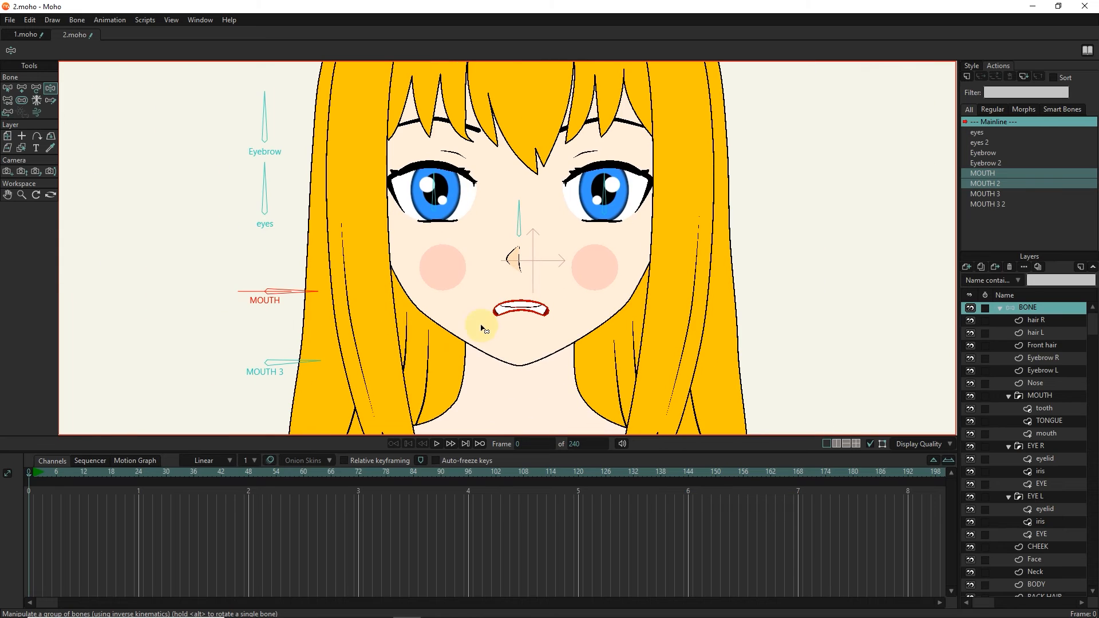
pyautogui.moveTo(312, 292); pyautogui.dragTo(266, 239)
pyautogui.moveTo(313, 361); pyautogui.dragTo(265, 308)
# Try the MOUTH 3, MOUTH, eyes and Eyebrow dials one after another to check the whole facial rig
pyautogui.scroll(-4, 541, 303)
pyautogui.scroll(2, 511, 287)
pyautogui.moveTo(343, 348); pyautogui.dragTo(372, 374)
pyautogui.moveTo(340, 300); pyautogui.dragTo(354, 302)
pyautogui.moveTo(339, 242); pyautogui.dragTo(355, 244)
pyautogui.moveTo(342, 199); pyautogui.dragTo(348, 243)
pyautogui.moveTo(304, 211)
pyautogui.mouseDown()
pyautogui.moveTo(338, 177)
pyautogui.moveTo(297, 213)
pyautogui.mouseUp()
pyautogui.press('b')
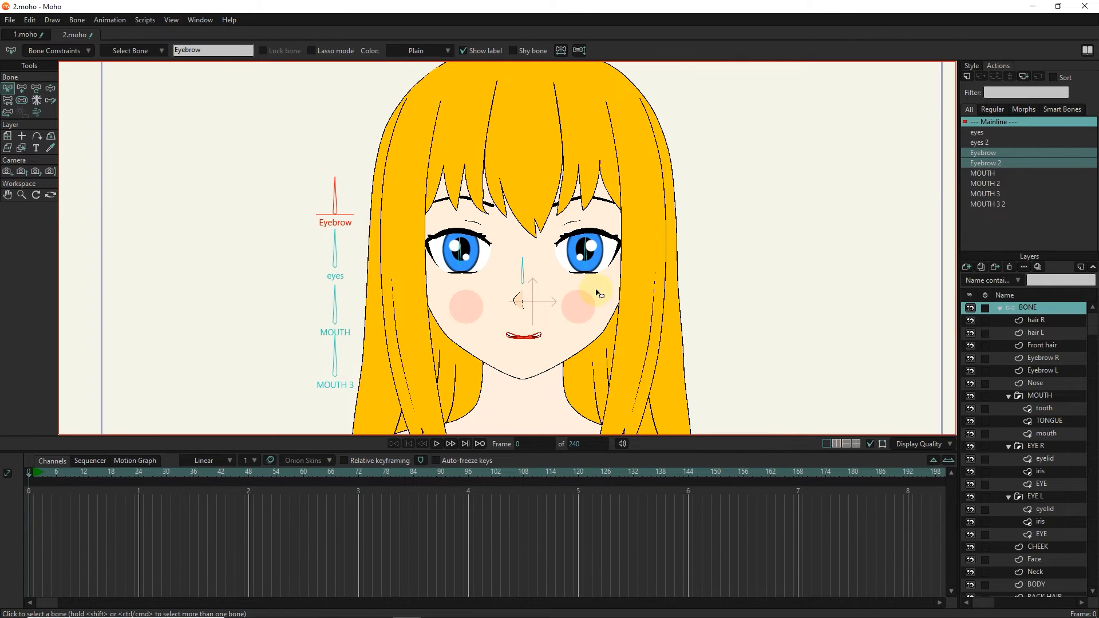
pyautogui.press('z')
pyautogui.click(336, 301)
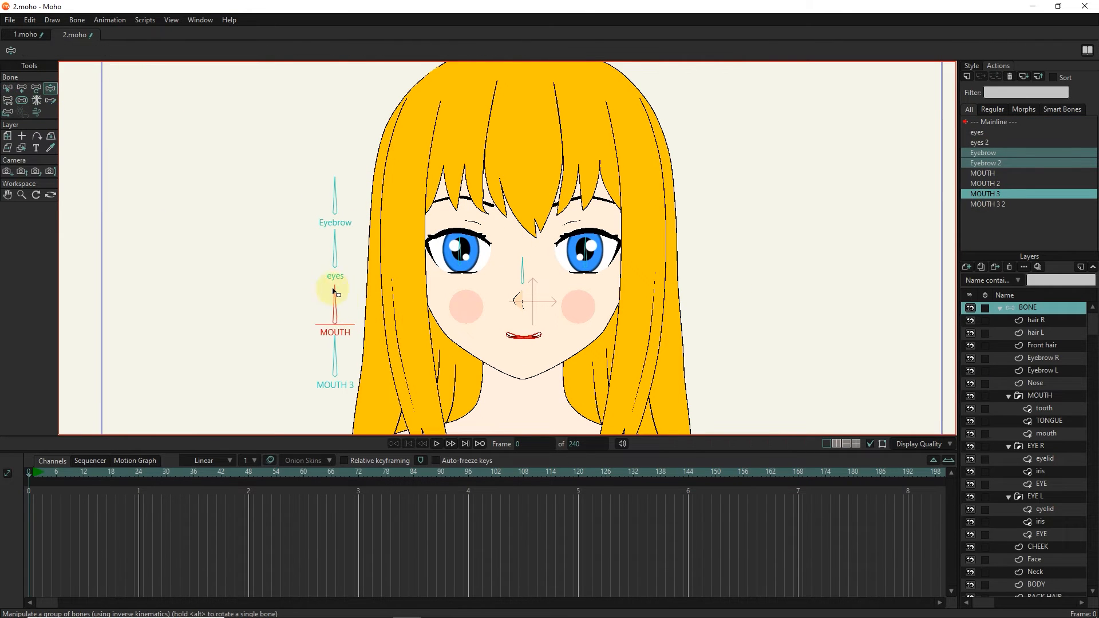
pyautogui.click(330, 345)
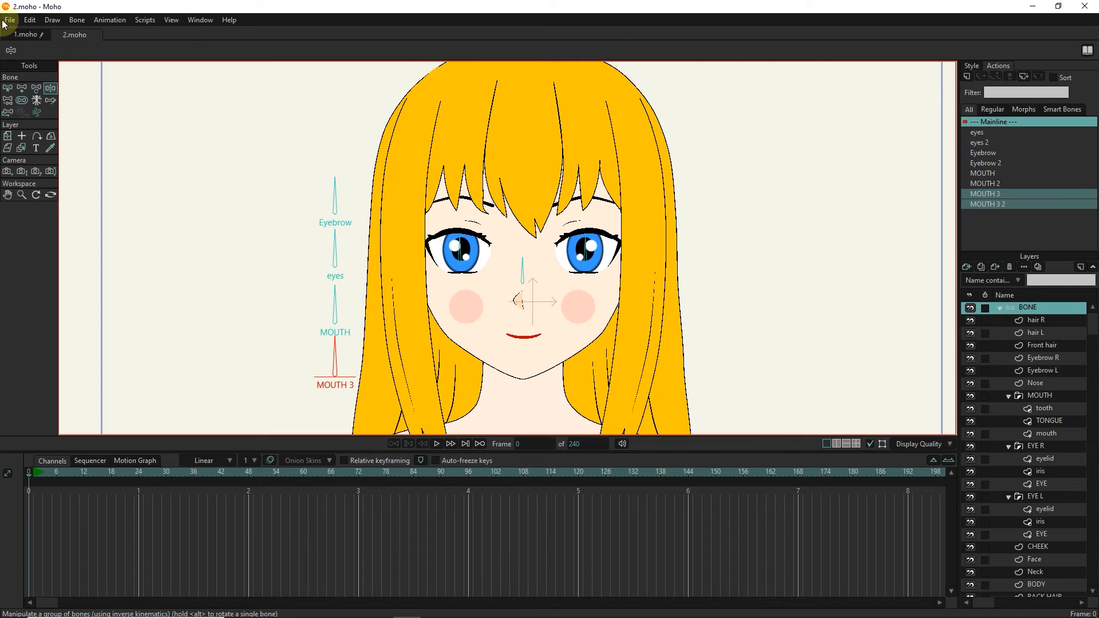
# Draw a chain of five bones down each of the two front side hair strands
pyautogui.press('a')
pyautogui.scroll(-1, 355, 206)
pyautogui.moveTo(355, 206); pyautogui.dragTo(374, 220)
pyautogui.moveTo(428, 124); pyautogui.dragTo(412, 308)
pyautogui.moveTo(427, 388); pyautogui.dragTo(454, 439)
pyautogui.moveTo(527, 289)
pyautogui.mouseDown()
pyautogui.moveTo(500, 232)
pyautogui.moveTo(448, 257)
pyautogui.mouseUp()
pyautogui.moveTo(506, 94); pyautogui.dragTo(524, 175)
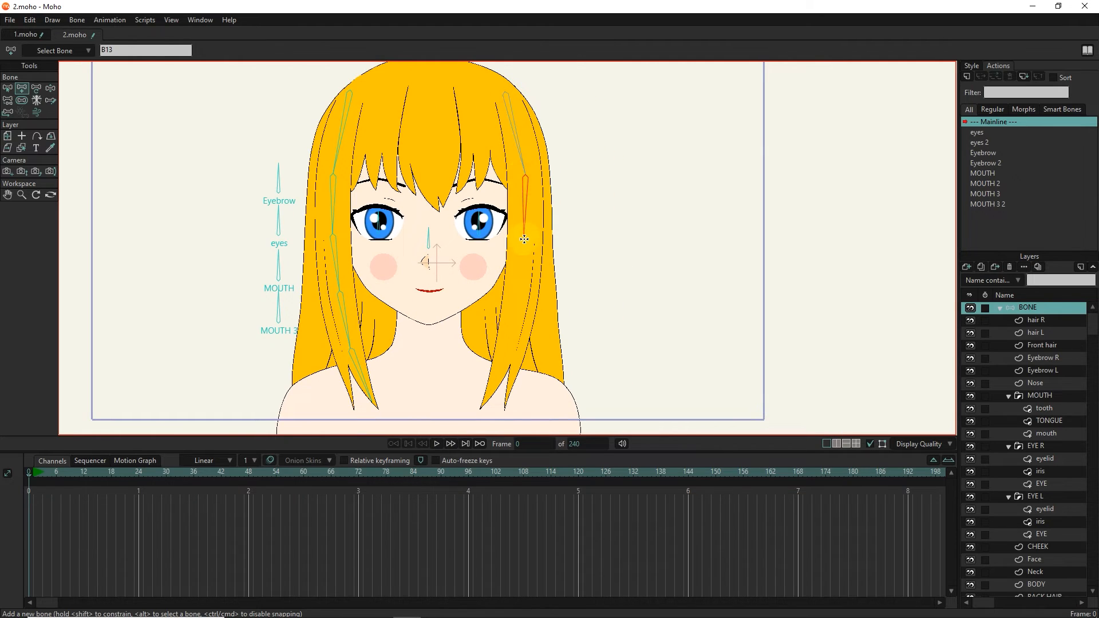
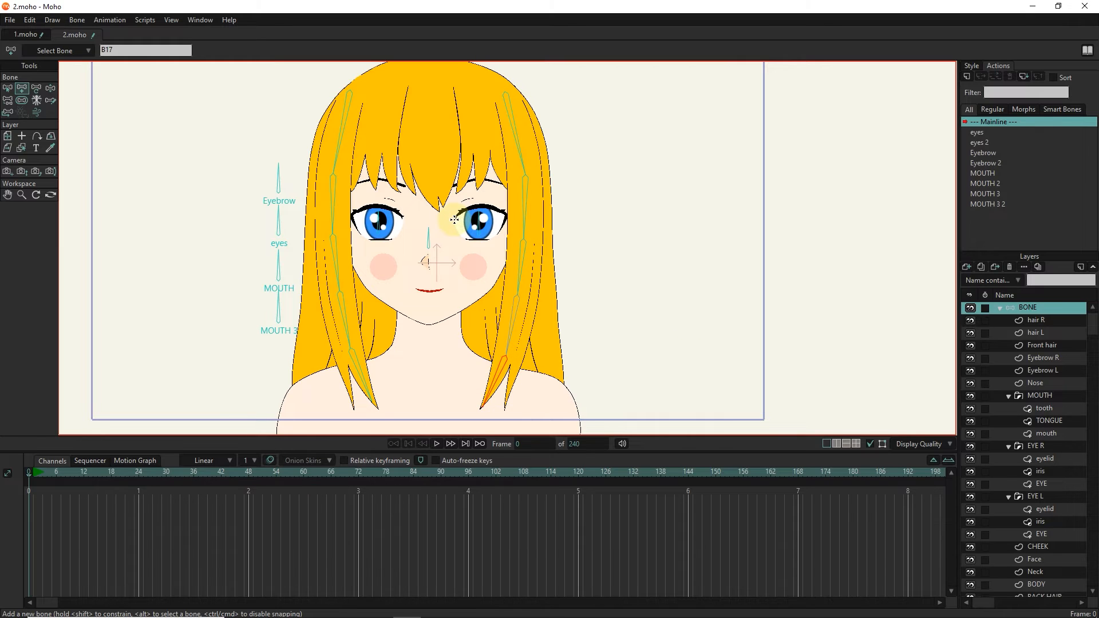
# Add a tiny bone at the top of the head
pyautogui.scroll(-3, 439, 216)
pyautogui.scroll(1, 439, 215)
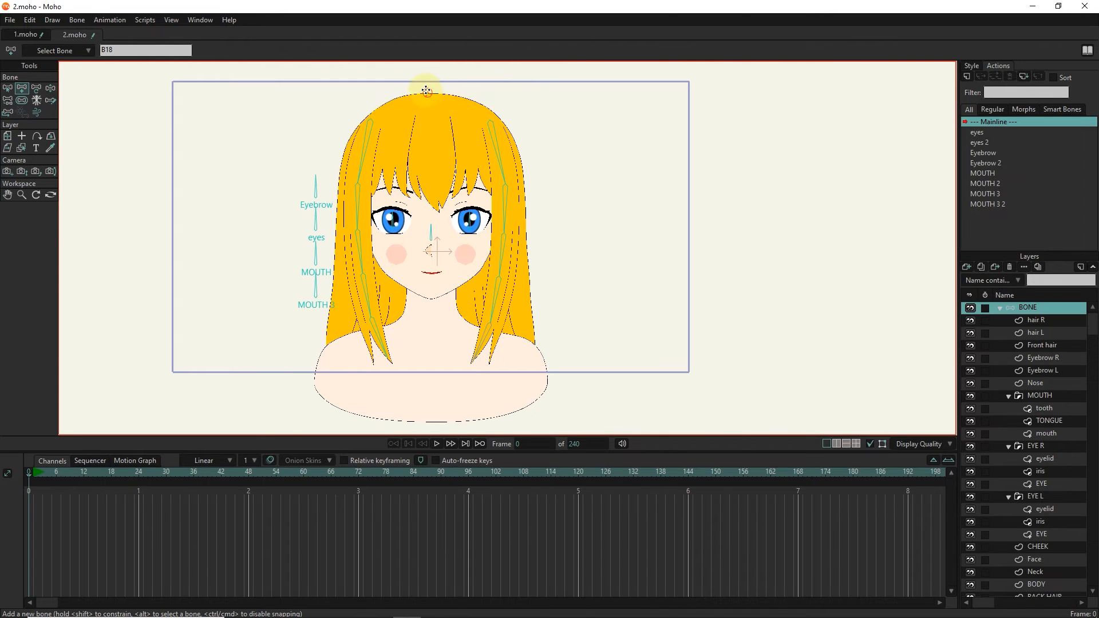
pyautogui.scroll(2, 426, 90)
pyautogui.scroll(-2, 424, 133)
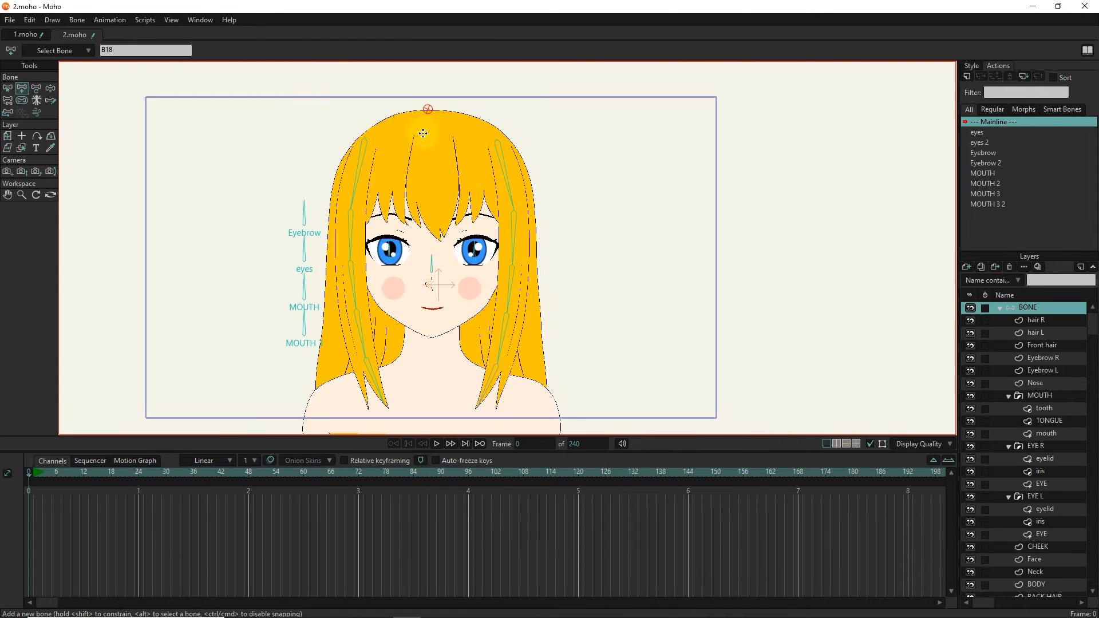
# Set the bone strength of all bones in the rig to 0
pyautogui.click(7, 90)
pyautogui.moveTo(552, 151); pyautogui.dragTo(321, 165)
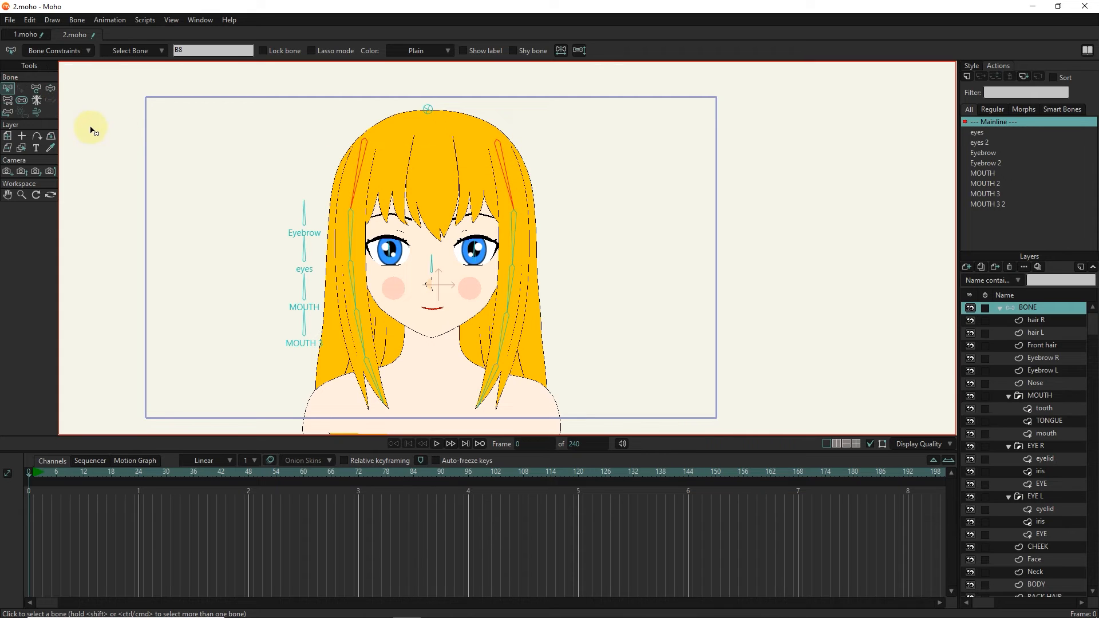
pyautogui.click(7, 90)
pyautogui.click(302, 107)
pyautogui.click(21, 101)
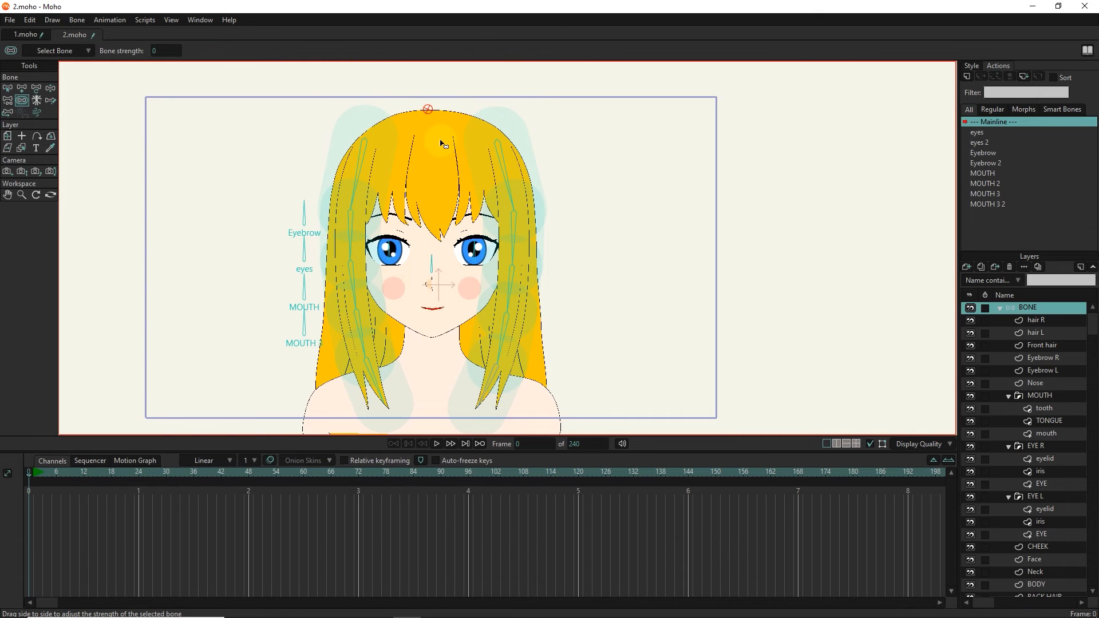
pyautogui.hotkey('ctrl', 'a')
pyautogui.moveTo(554, 198); pyautogui.dragTo(370, 141)
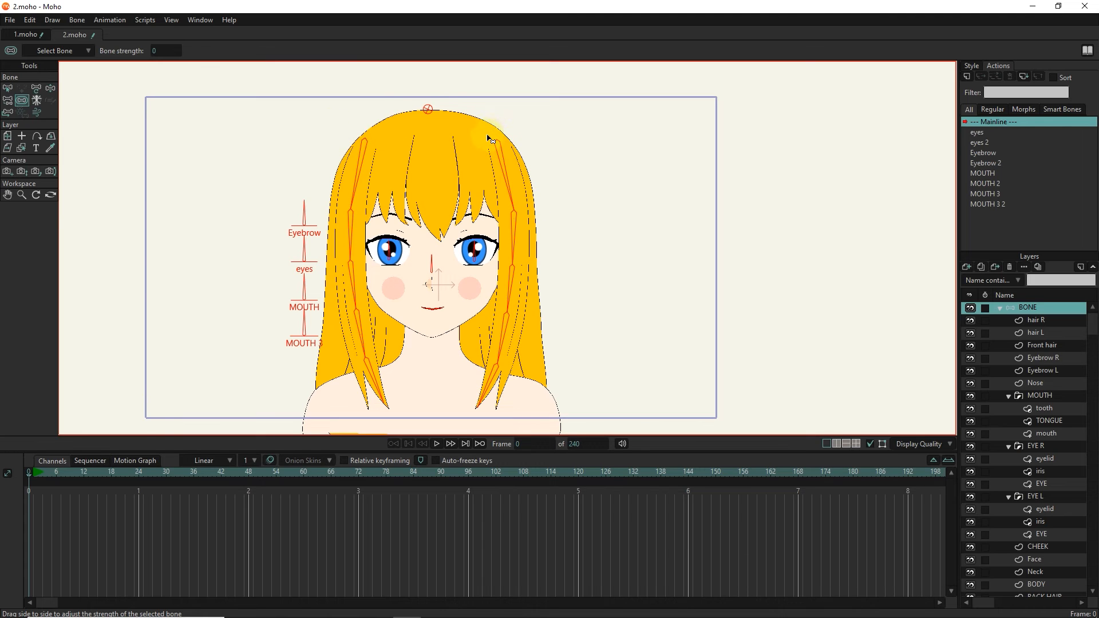
# Reparent the uppermost bones of both side hair chains and the small bone at the top of the head
pyautogui.click(8, 88)
pyautogui.moveTo(538, 127); pyautogui.dragTo(338, 174)
pyautogui.click(7, 100)
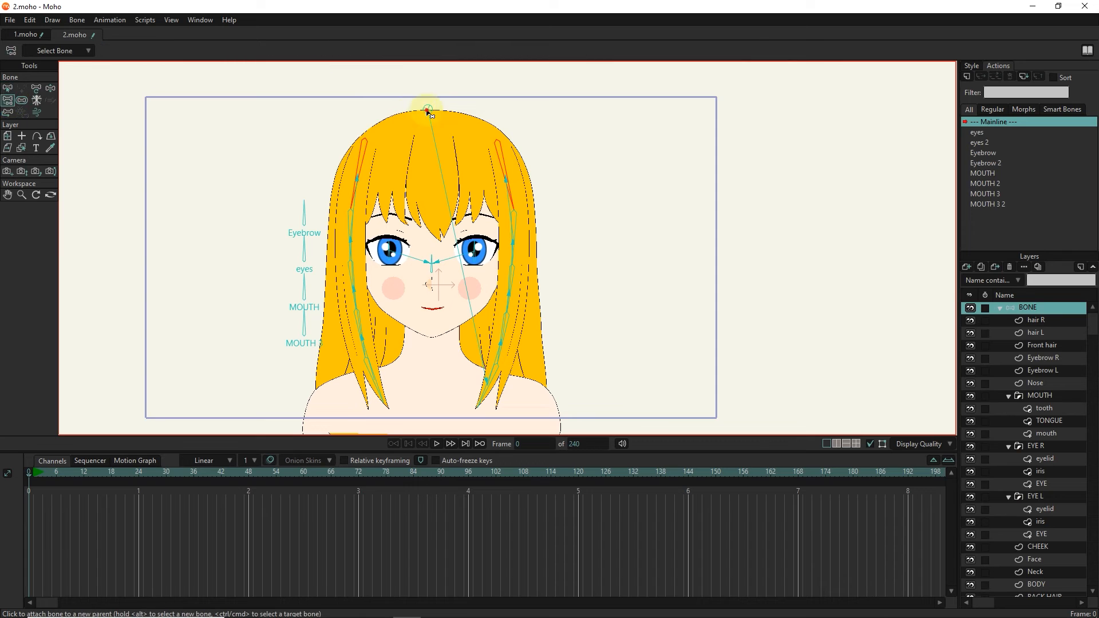
pyautogui.click(7, 88)
pyautogui.click(428, 109)
pyautogui.click(8, 101)
pyautogui.click(8, 88)
pyautogui.click(497, 147)
pyautogui.click(8, 100)
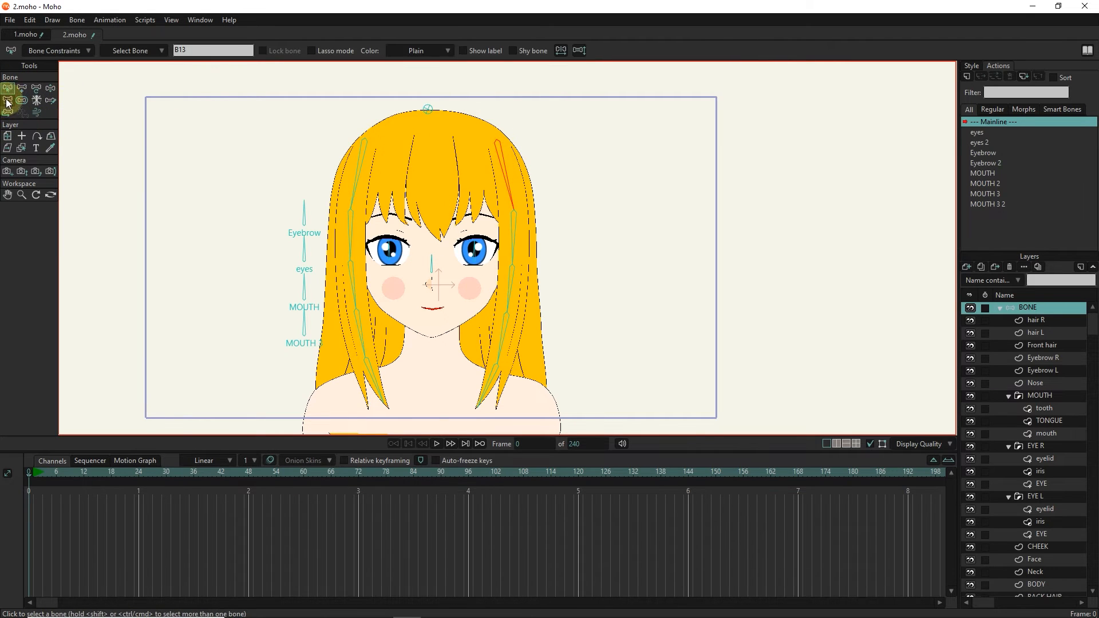
pyautogui.click(386, 93)
# Bind the hair L points around the second bone of its chain (B9) to that bone
pyautogui.click(7, 88)
pyautogui.scroll(3, 329, 207)
pyautogui.click(367, 239)
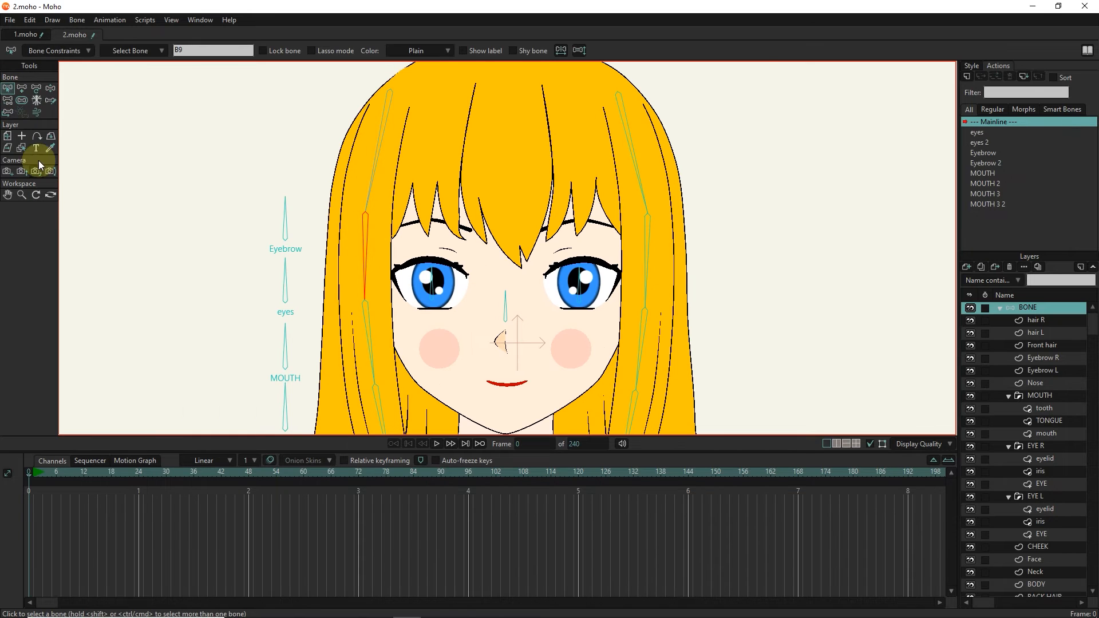
pyautogui.click(22, 147)
pyautogui.click(367, 250)
pyautogui.click(7, 89)
pyautogui.moveTo(331, 228); pyautogui.dragTo(412, 313)
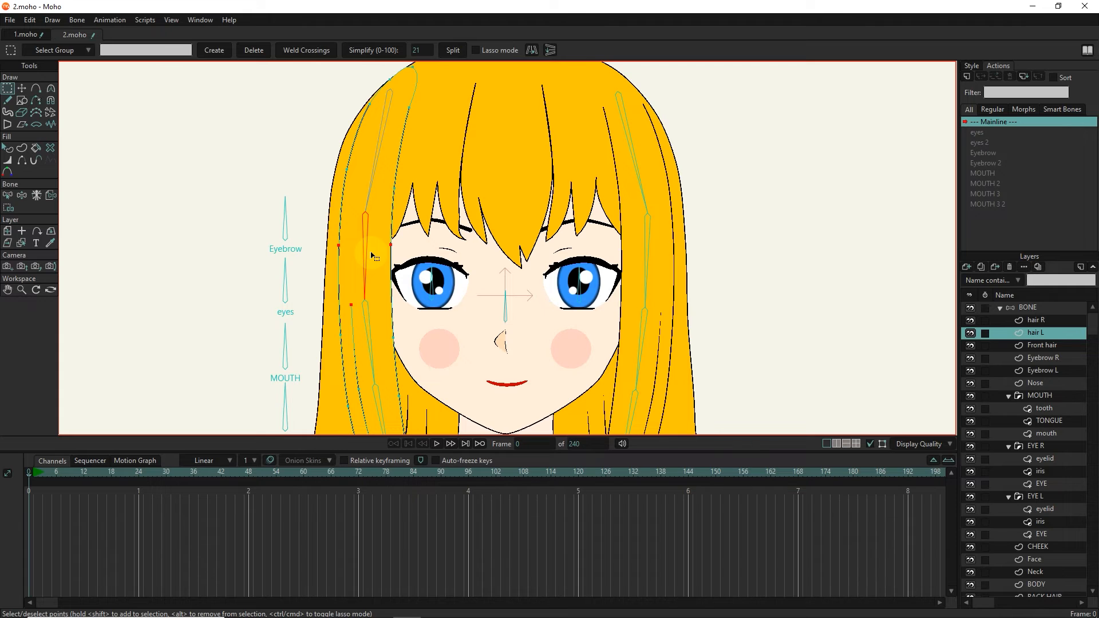
pyautogui.click(8, 208)
pyautogui.click(207, 50)
# Bind the hair L points around the third bone of its chain (B10) to that bone
pyautogui.moveTo(412, 248); pyautogui.dragTo(405, 174)
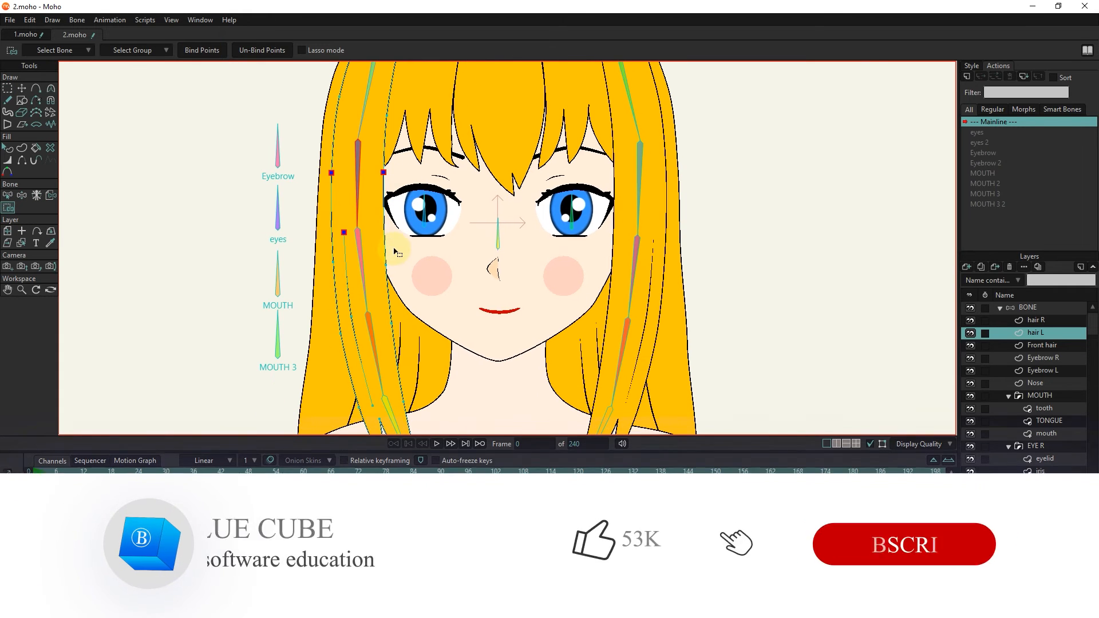
pyautogui.click(8, 195)
pyautogui.click(360, 264)
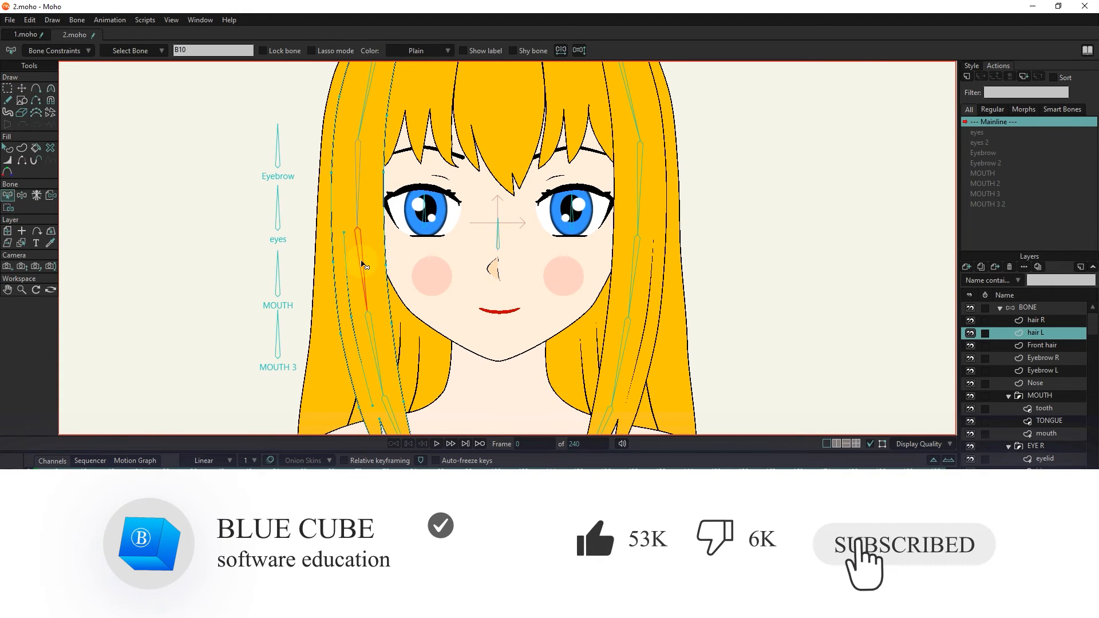
pyautogui.press('i')
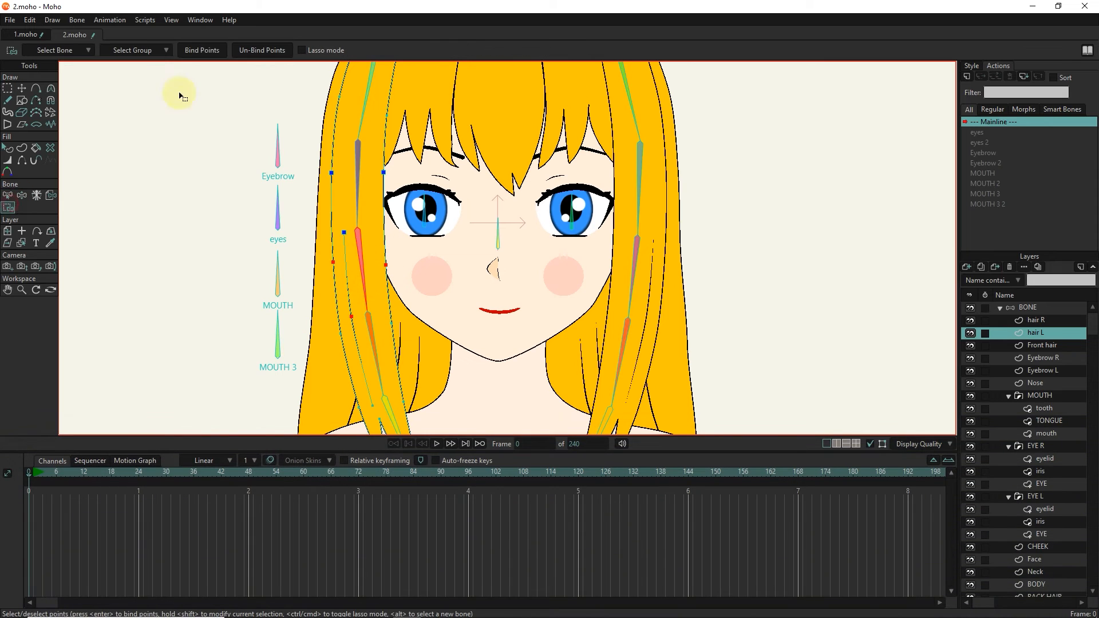
# Bind the hair L points around the fourth bone of its chain, including those at its lower end, to that bone
pyautogui.click(8, 195)
pyautogui.click(376, 338)
pyautogui.moveTo(379, 332); pyautogui.dragTo(317, 315)
pyautogui.click(8, 88)
pyautogui.moveTo(394, 223); pyautogui.dragTo(306, 314)
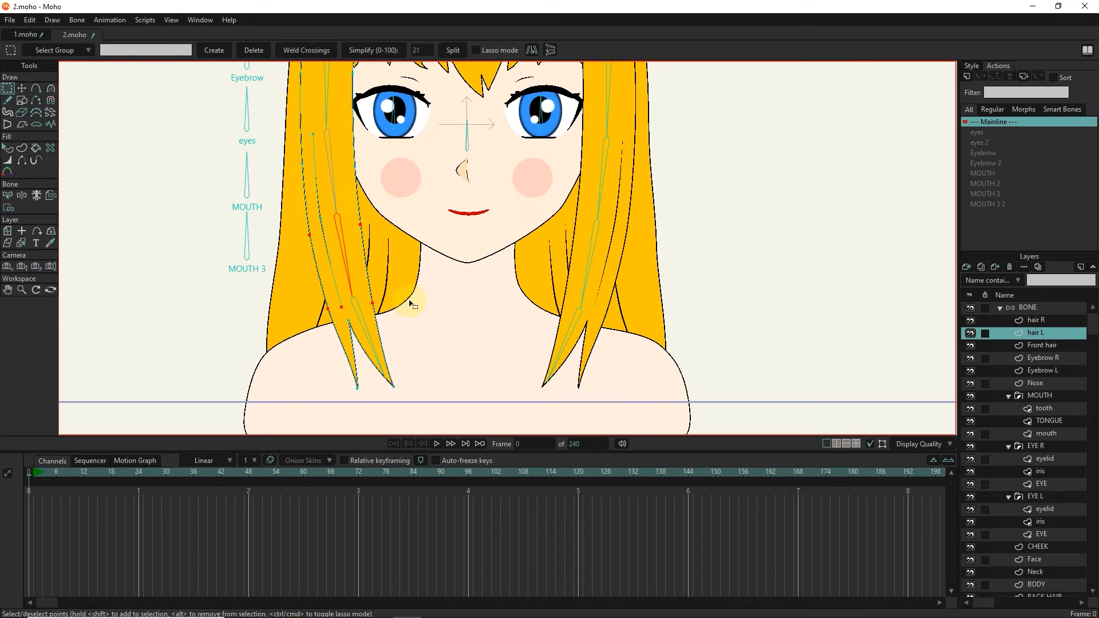
pyautogui.click(8, 207)
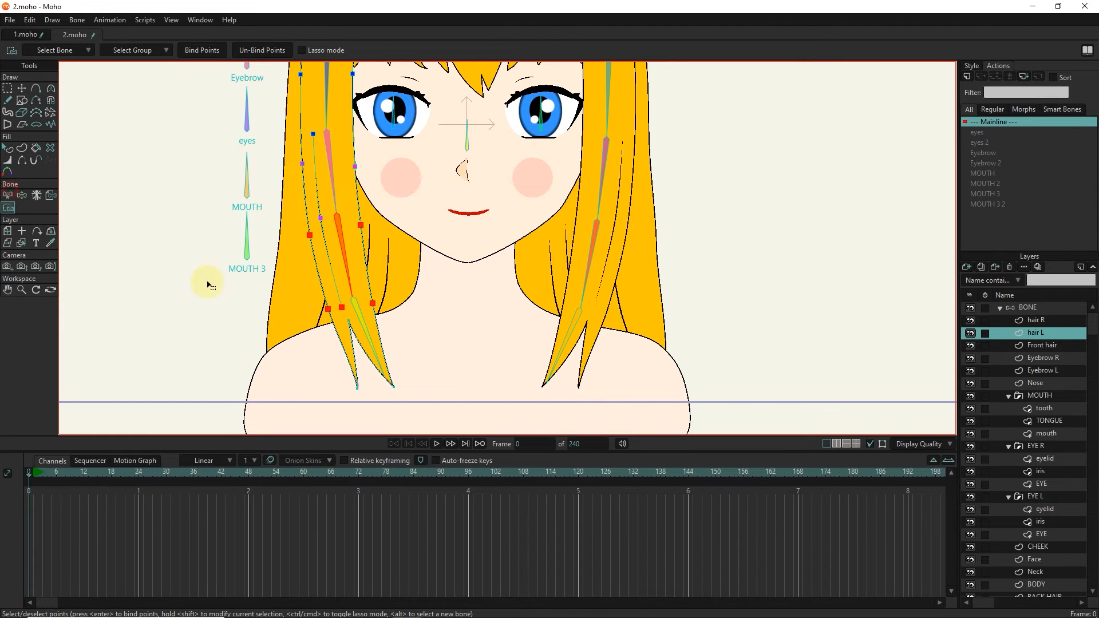
# Bind the hair L tip points to the last bone of its chain (B12)
pyautogui.click(9, 196)
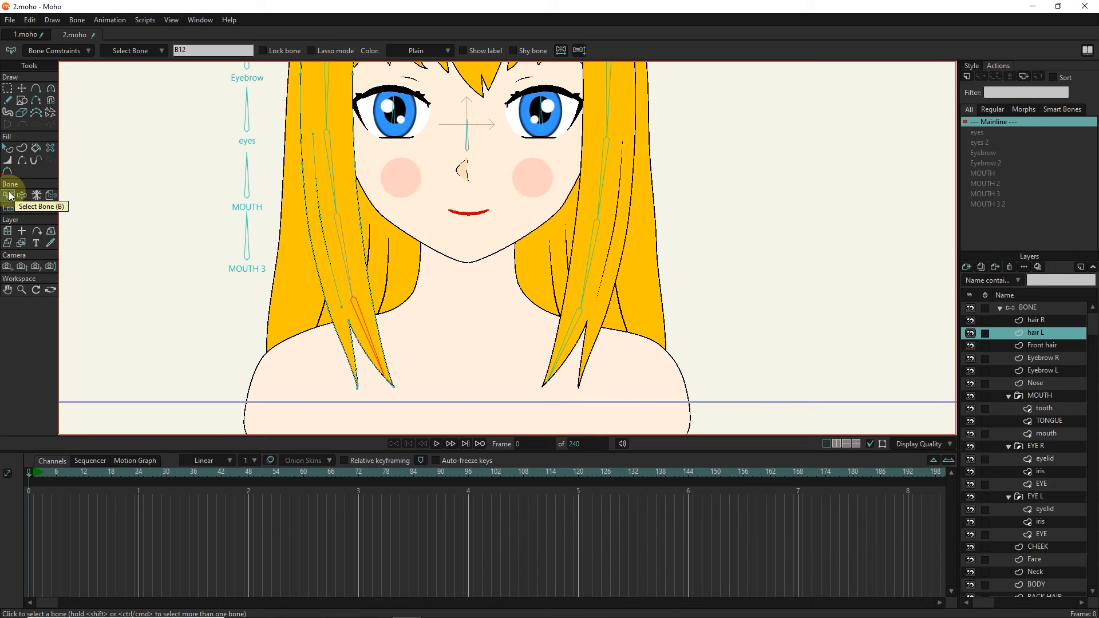
pyautogui.press('g')
pyautogui.moveTo(397, 307)
pyautogui.mouseDown()
pyautogui.moveTo(324, 419)
pyautogui.moveTo(342, 425)
pyautogui.mouseUp()
pyautogui.click(9, 211)
pyautogui.click(202, 50)
# Select the hair R layer and bind its points around the second bone of its chain (B14) to that bone
pyautogui.scroll(-1, 336, 251)
pyautogui.moveTo(375, 164); pyautogui.dragTo(363, 205)
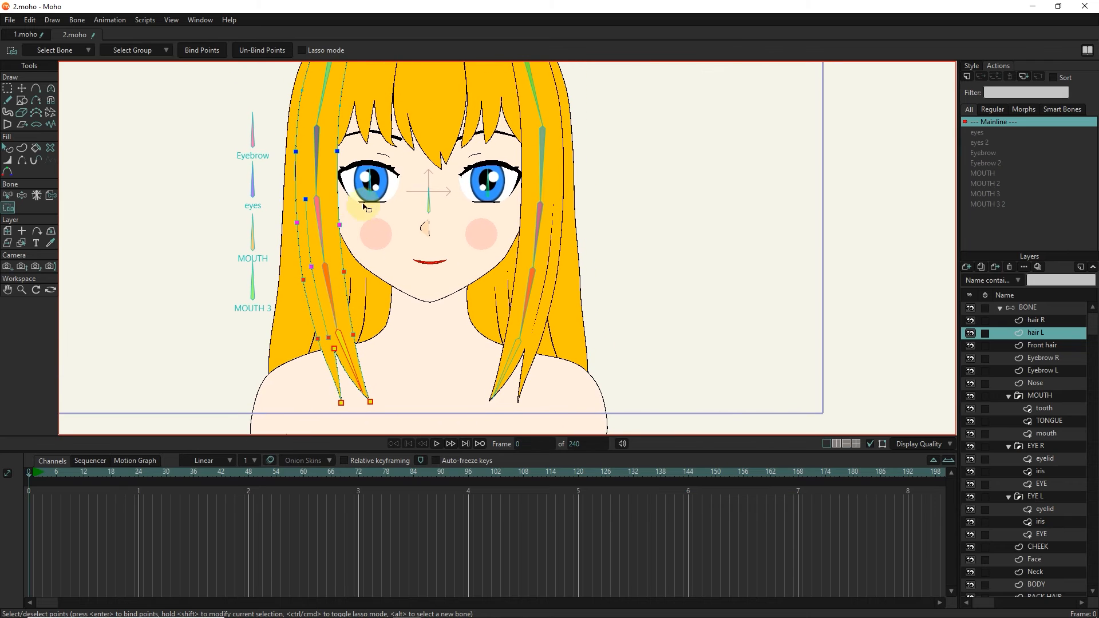
pyautogui.click(8, 195)
pyautogui.click(541, 173)
pyautogui.moveTo(523, 196); pyautogui.dragTo(467, 254)
pyautogui.click(22, 243)
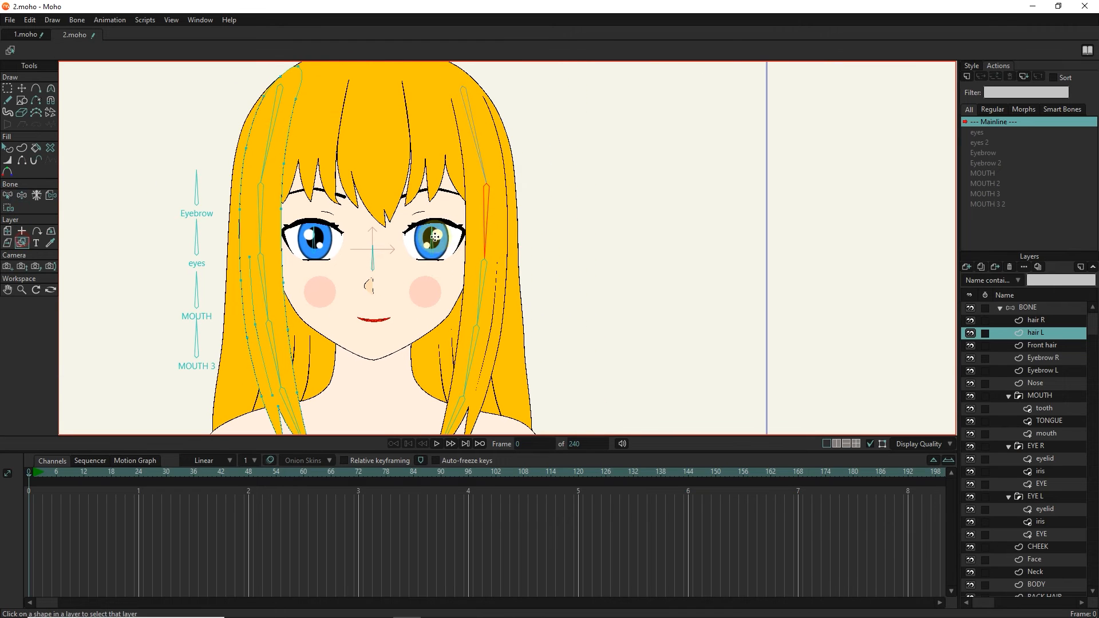
pyautogui.click(487, 247)
pyautogui.scroll(1, 714, 302)
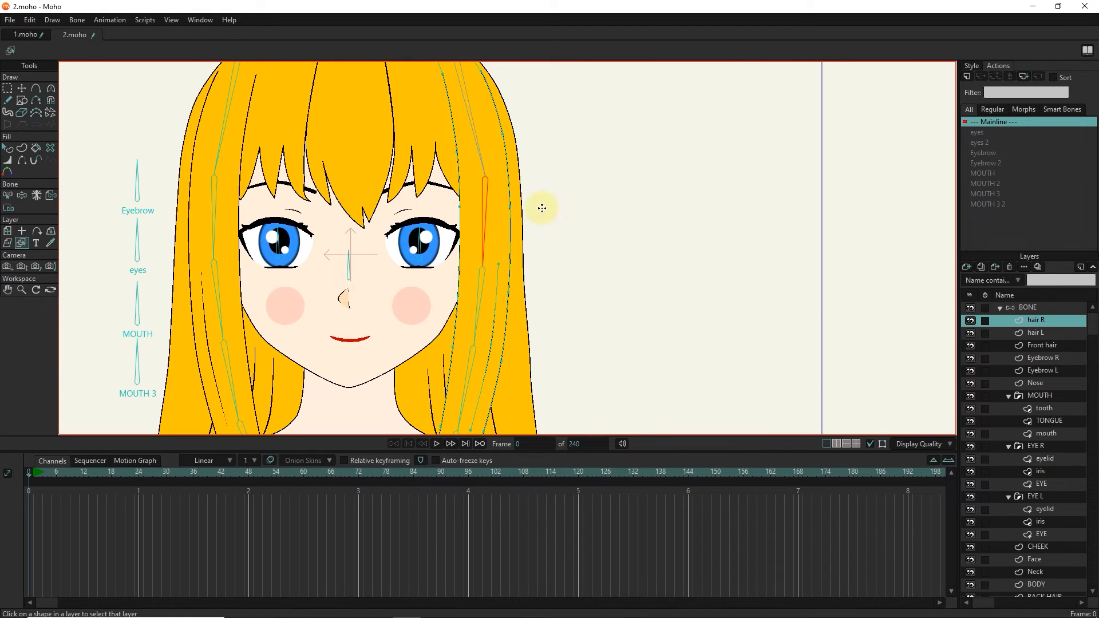
pyautogui.press('g')
pyautogui.moveTo(535, 183); pyautogui.dragTo(441, 284)
pyautogui.click(9, 208)
pyautogui.press('Return')
# Bind the hair R points around the middle of the third bone of its chain to that bone
pyautogui.press('g')
pyautogui.moveTo(539, 277); pyautogui.dragTo(497, 308)
pyautogui.press('b')
pyautogui.click(10, 210)
pyautogui.click(202, 51)
# Bind the hair R points near the lower end of the third chain bone to that same bone
pyautogui.click(10, 195)
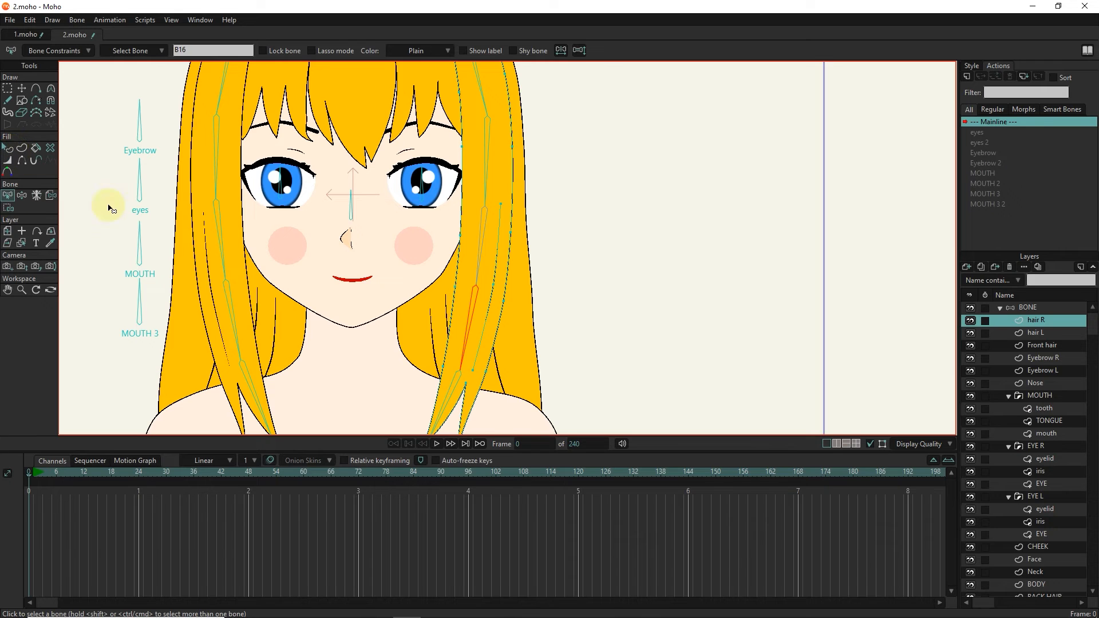
pyautogui.press('g')
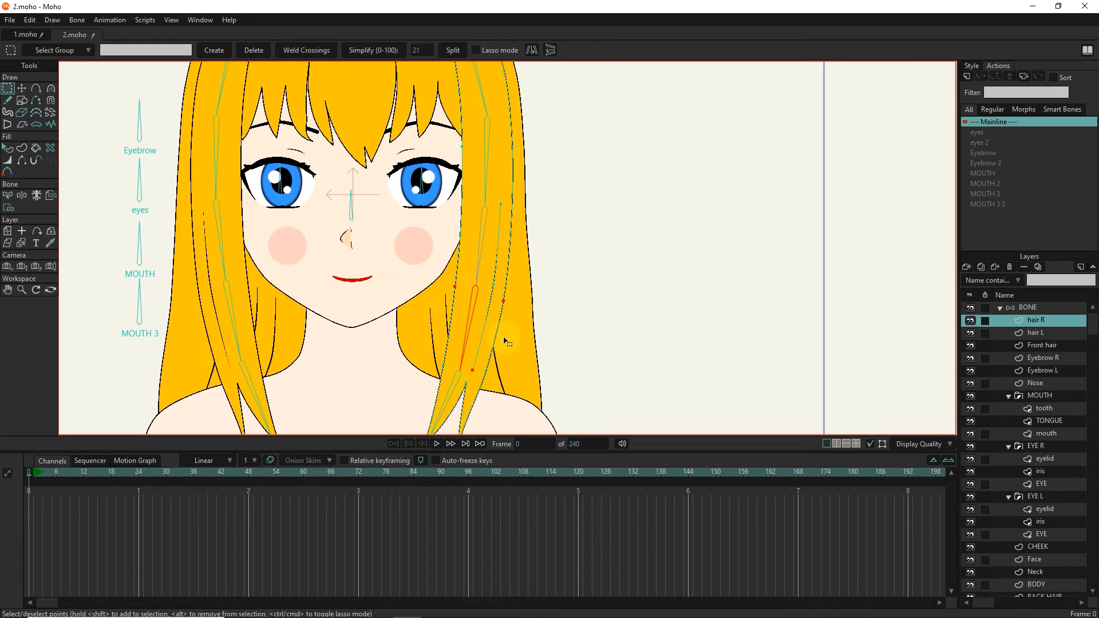
pyautogui.press('b')
pyautogui.click(8, 208)
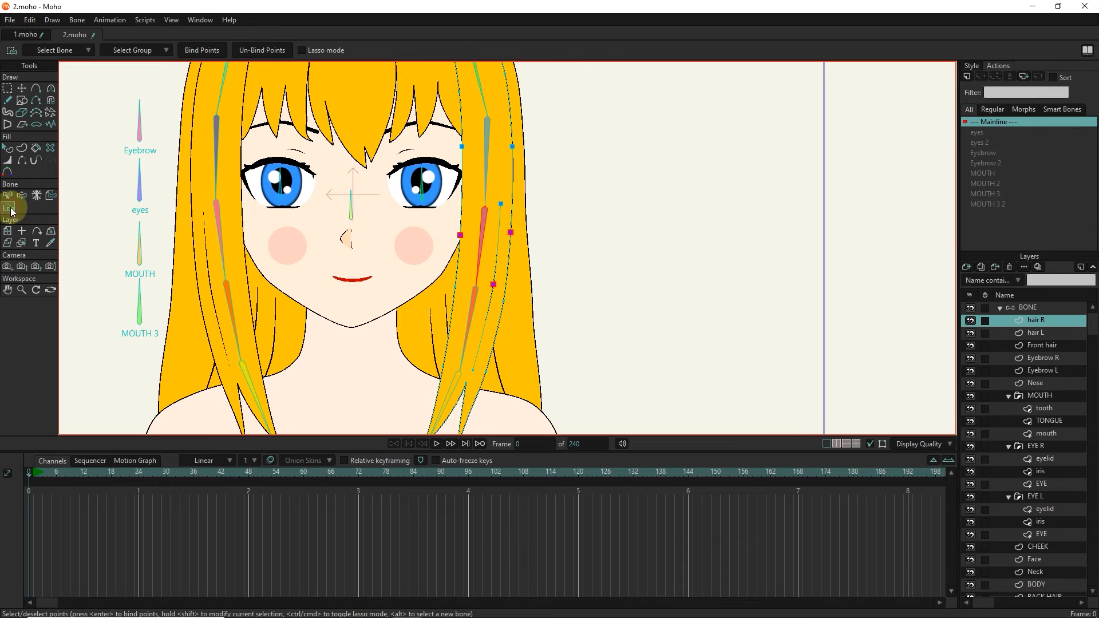
pyautogui.click(203, 52)
pyautogui.moveTo(522, 291); pyautogui.dragTo(495, 316)
pyautogui.click(206, 54)
# Bind the hair R points around the fourth bone of its chain (B16) to that bone
pyautogui.click(8, 195)
pyautogui.click(473, 327)
pyautogui.click(8, 89)
pyautogui.moveTo(513, 309); pyautogui.dragTo(419, 392)
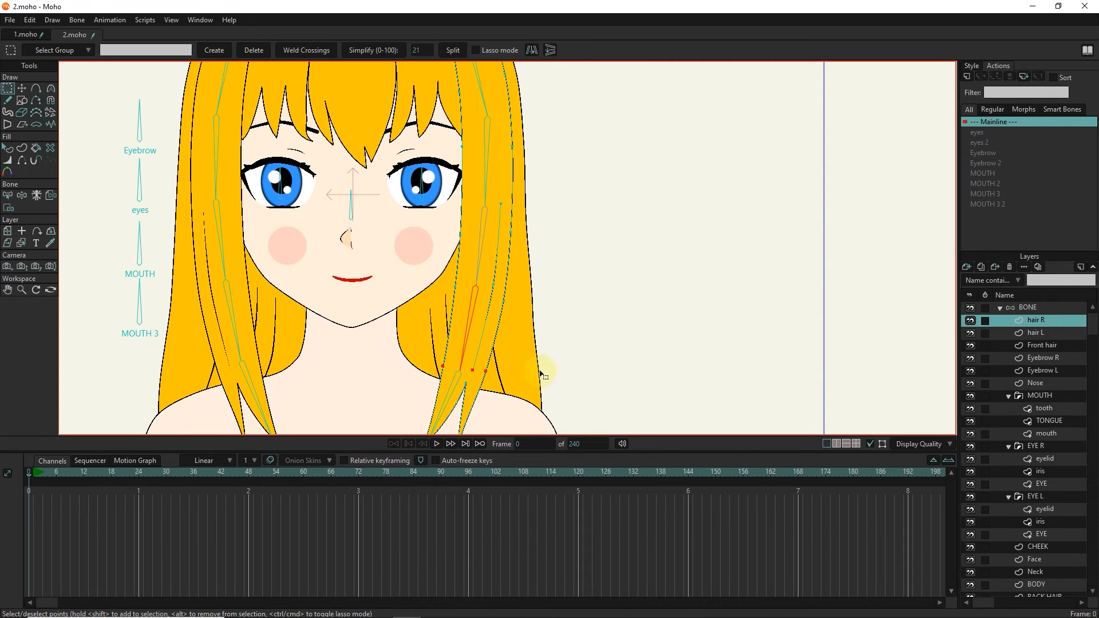
pyautogui.click(8, 207)
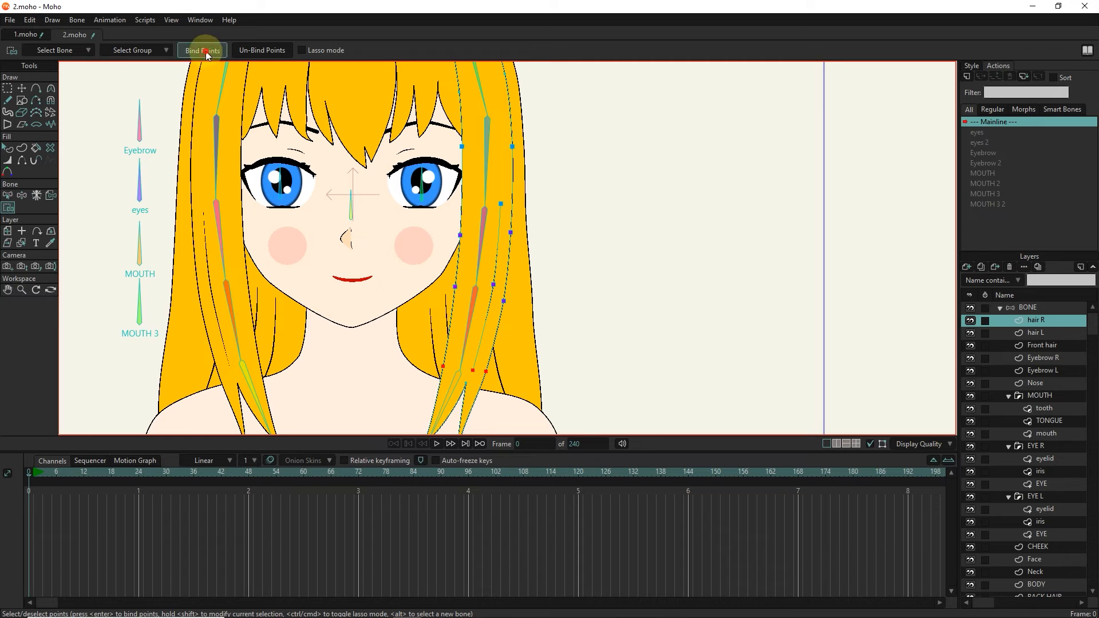
pyautogui.scroll(2, 499, 356)
pyautogui.click(8, 196)
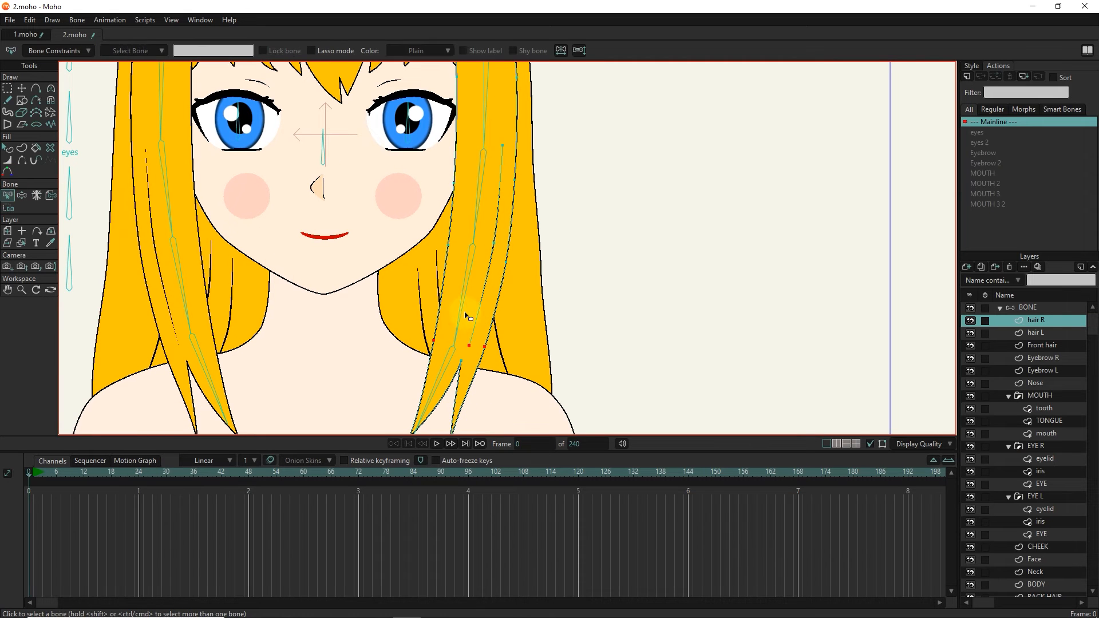
pyautogui.click(8, 207)
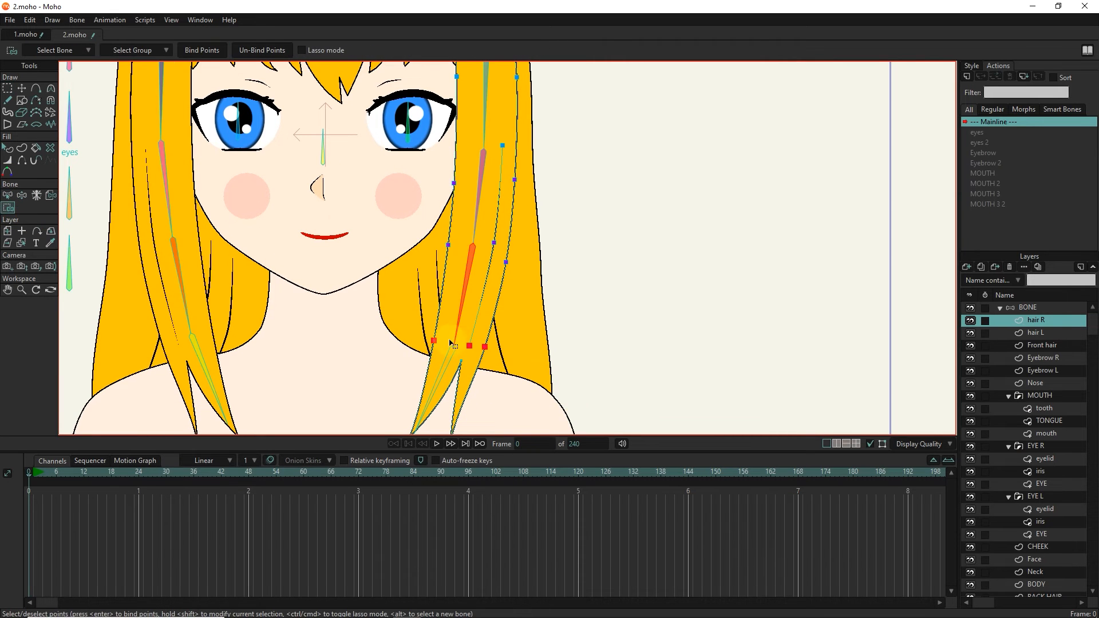
# Bind the hair R tip points to the last bone of its chain (B17)
pyautogui.scroll(-2, 416, 319)
pyautogui.click(8, 195)
pyautogui.click(440, 308)
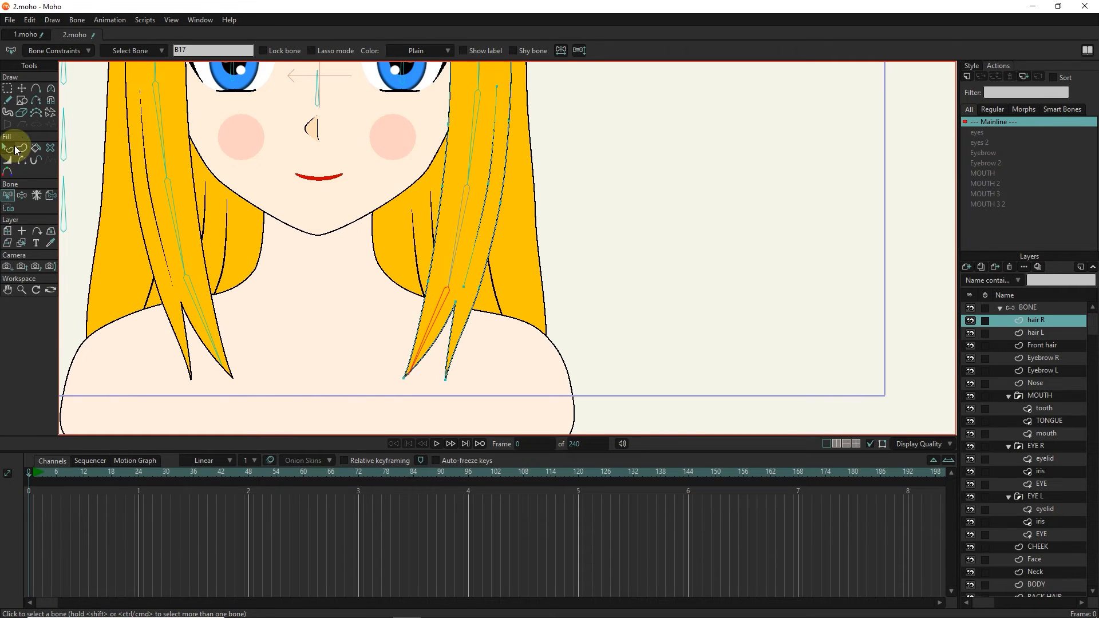
pyautogui.click(8, 207)
pyautogui.moveTo(475, 295); pyautogui.dragTo(364, 397)
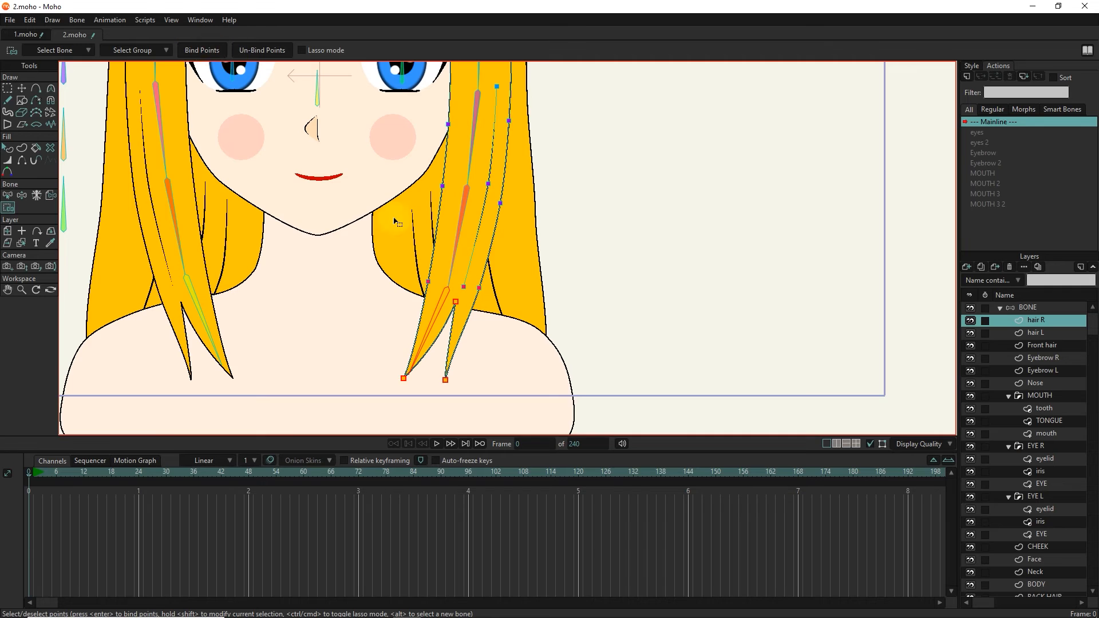
# Enable bone dynamics with wind on all bones of both side hair chains except the uppermost ones
pyautogui.scroll(-5, 394, 221)
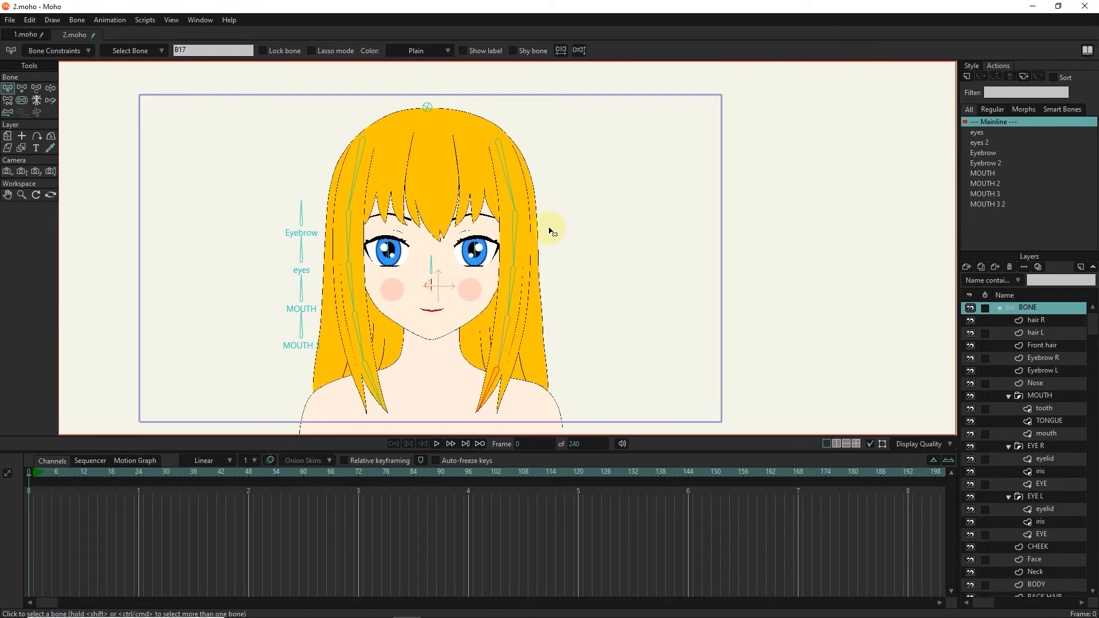
pyautogui.click(522, 321)
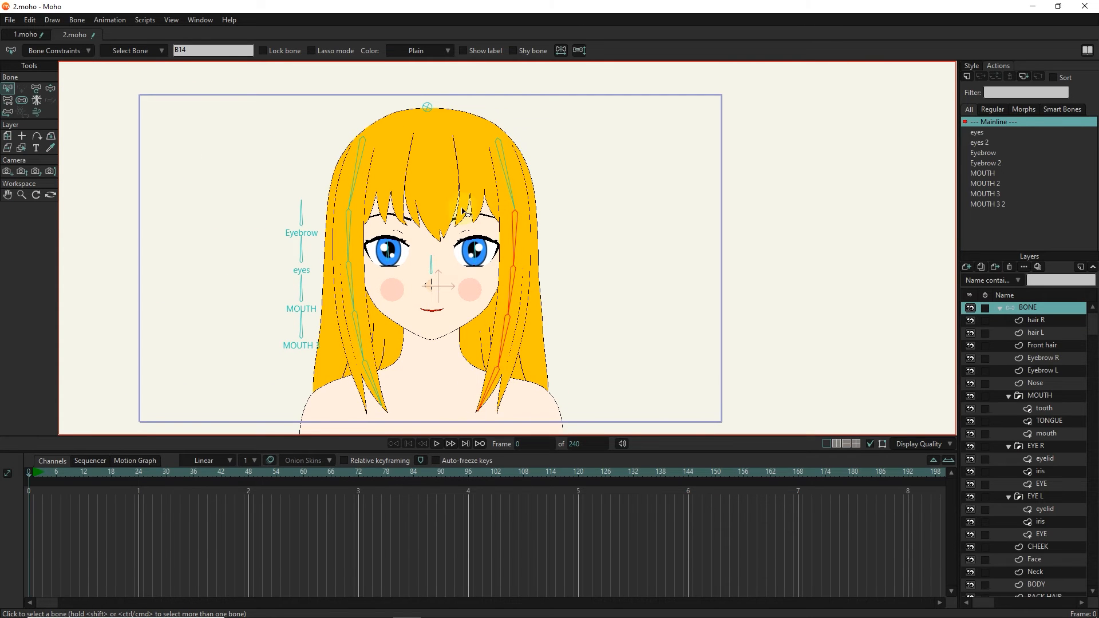
pyautogui.click(356, 249)
pyautogui.moveTo(375, 346); pyautogui.dragTo(344, 404)
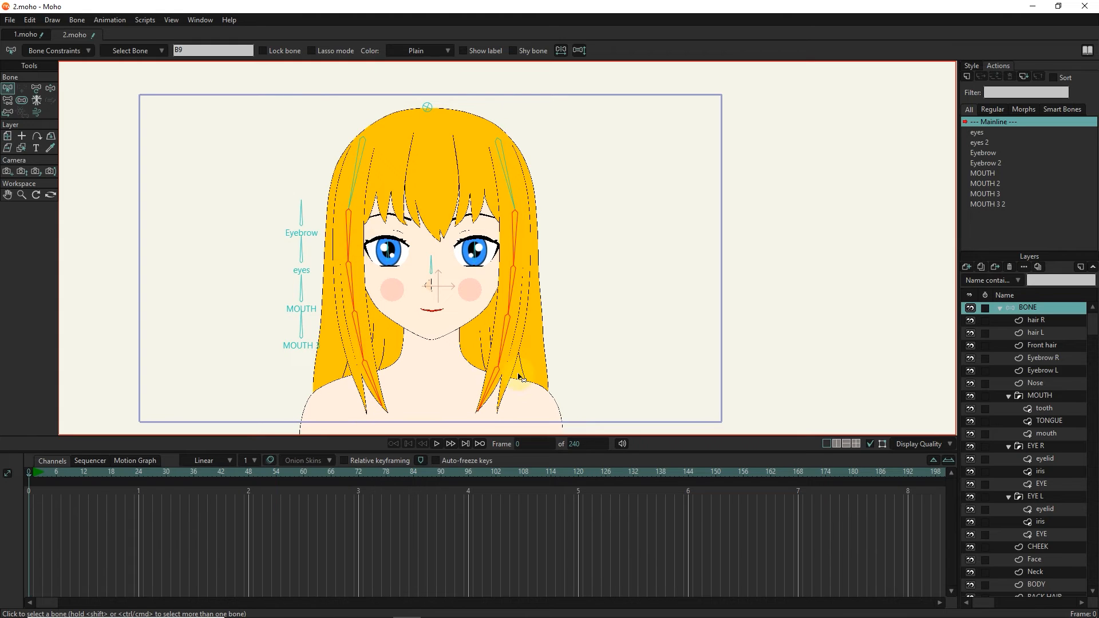
pyautogui.click(42, 51)
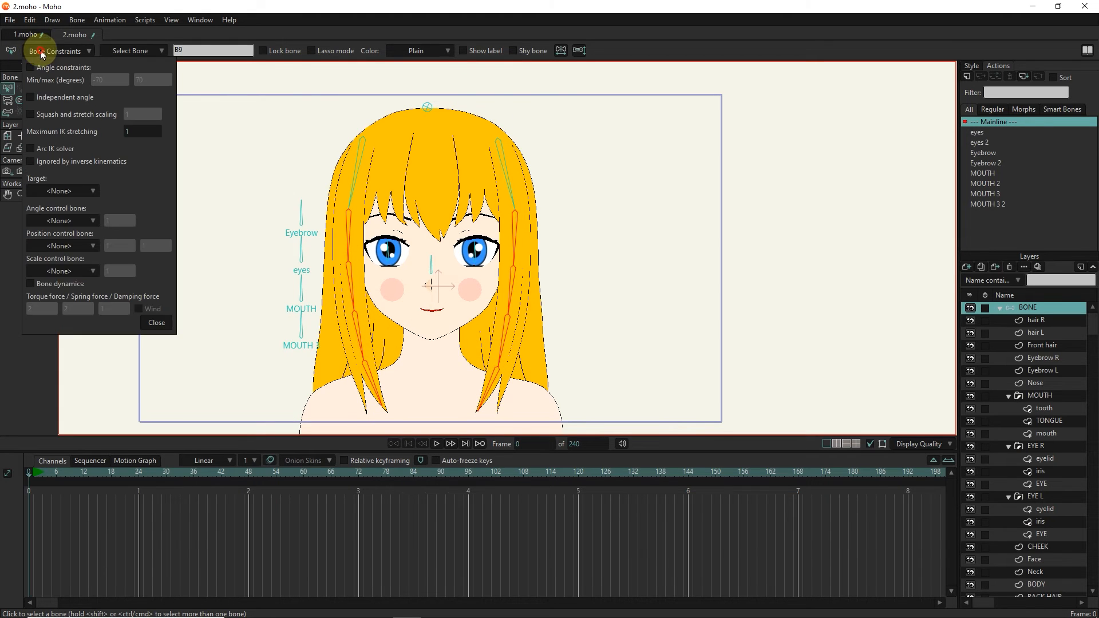
pyautogui.click(50, 288)
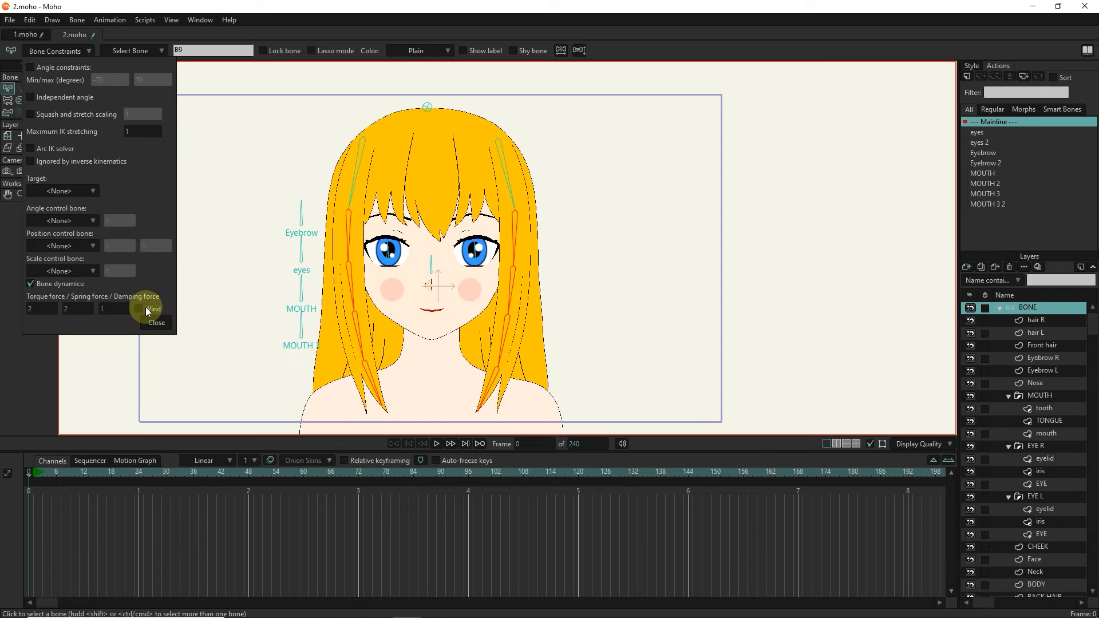
pyautogui.click(156, 323)
# Play back the animation to preview the hair dynamics, and return to frame 0
pyautogui.moveTo(46, 473); pyautogui.dragTo(134, 469)
pyautogui.click(436, 443)
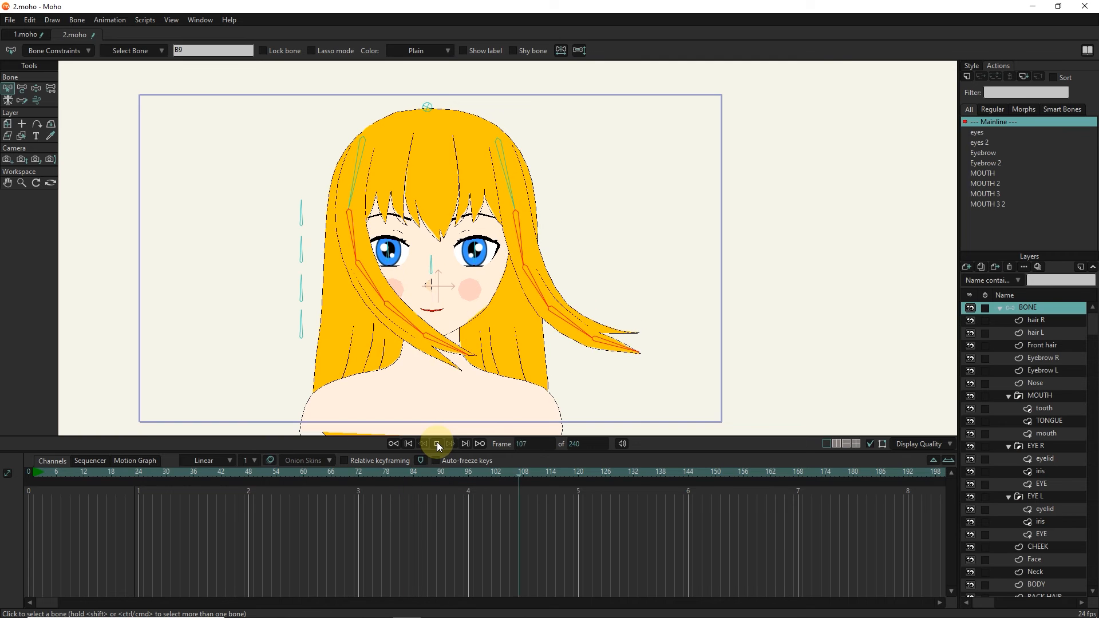
pyautogui.click(438, 444)
pyautogui.moveTo(78, 474); pyautogui.dragTo(2, 481)
# Set the selected hair bones' dynamics to spring force 5 and damping force 6, with torque force 0 and wind on
pyautogui.click(54, 51)
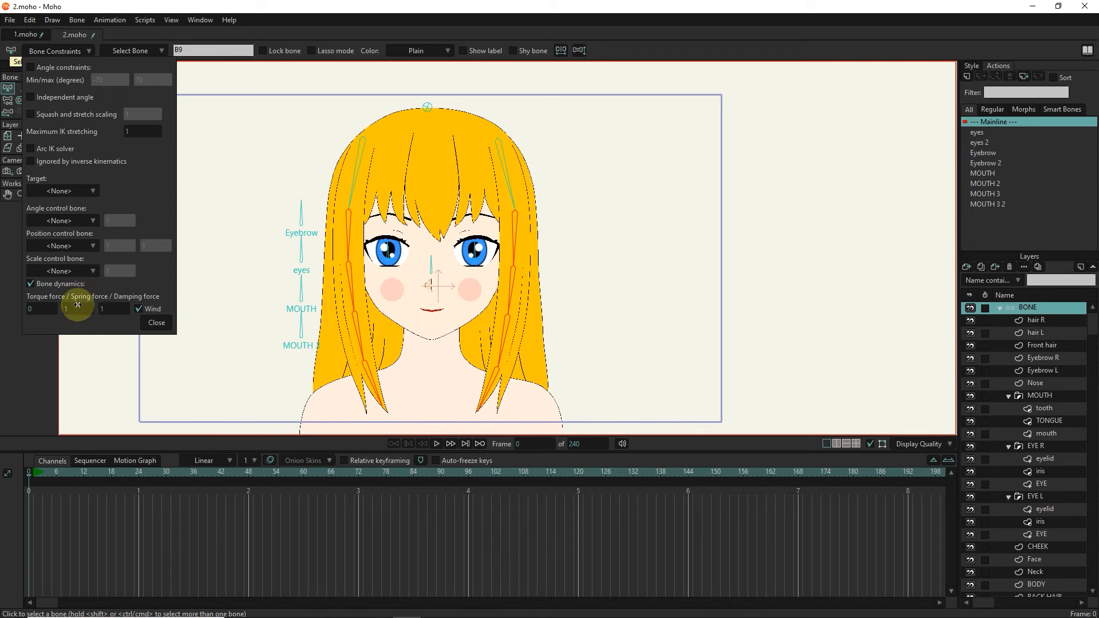
pyautogui.moveTo(78, 313); pyautogui.dragTo(258, 314)
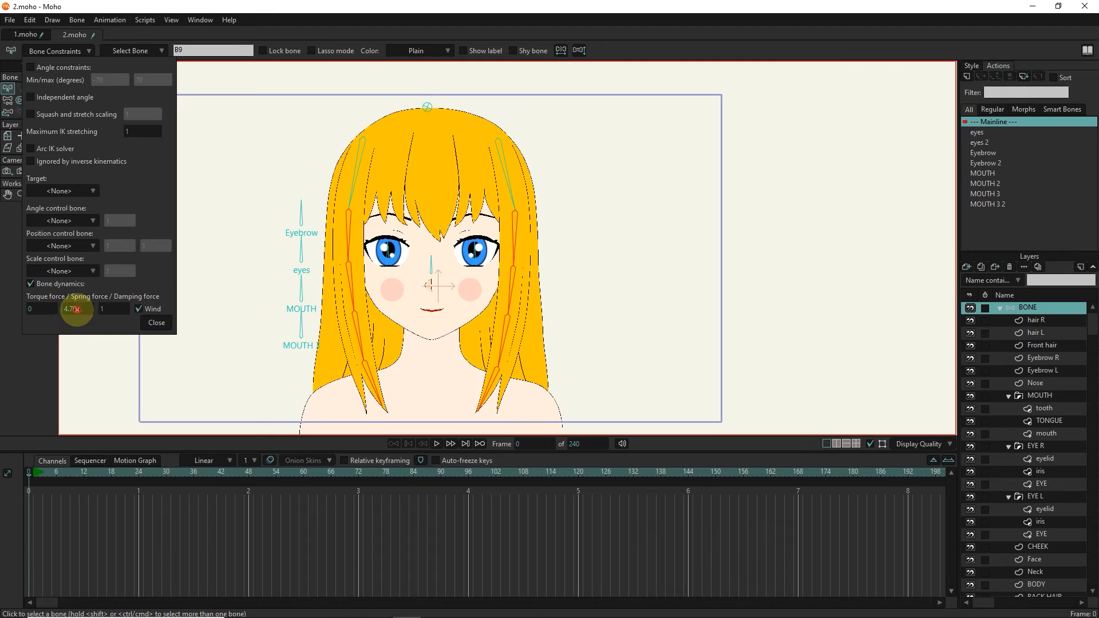
pyautogui.write('5')
pyautogui.click(128, 310)
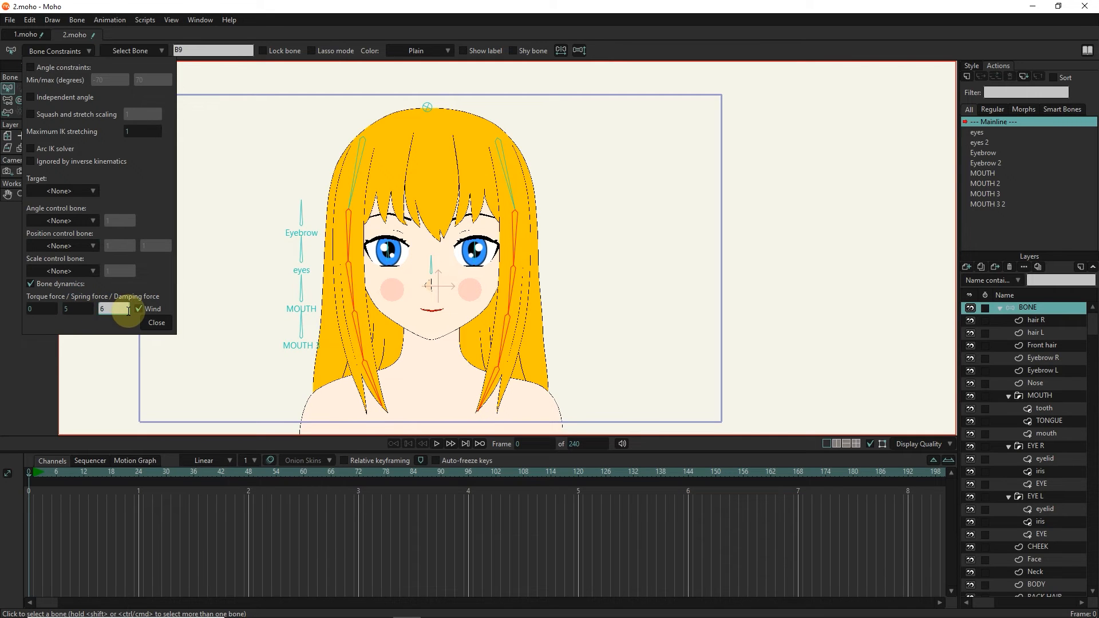
pyautogui.click(156, 323)
# Preview the hair motion and set the selected hair bones' spring force to 4.60
pyautogui.click(440, 444)
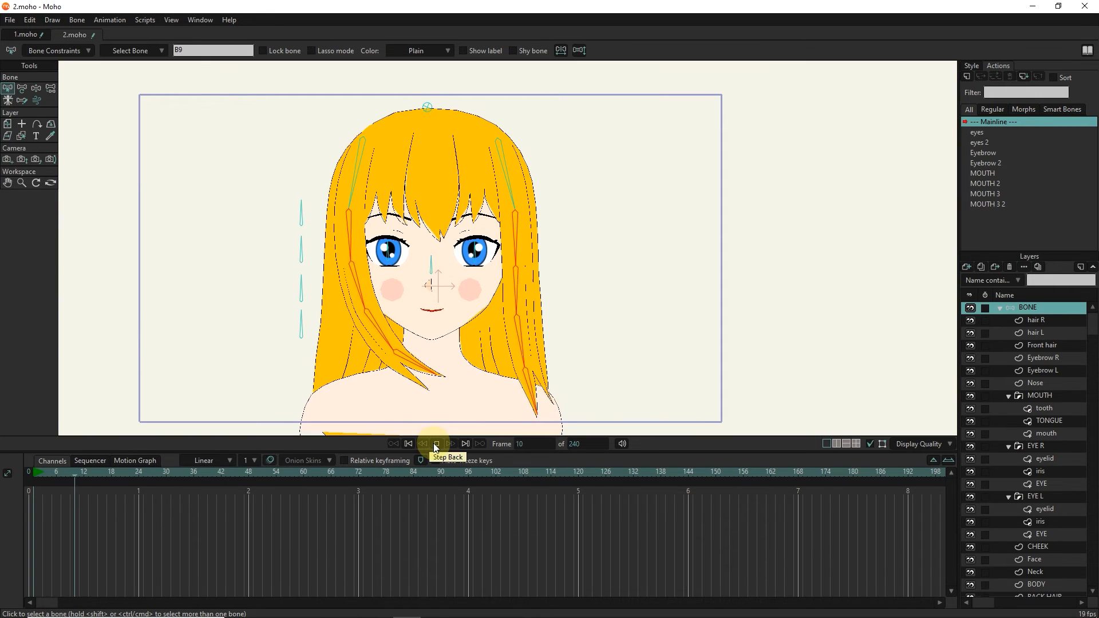
pyautogui.click(437, 444)
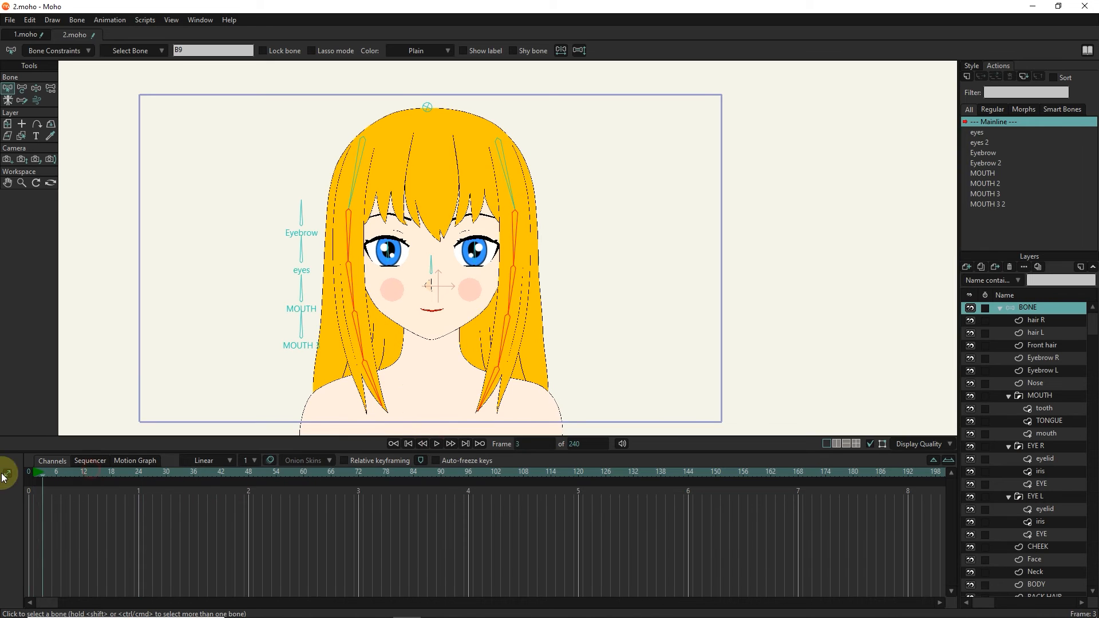
pyautogui.click(69, 52)
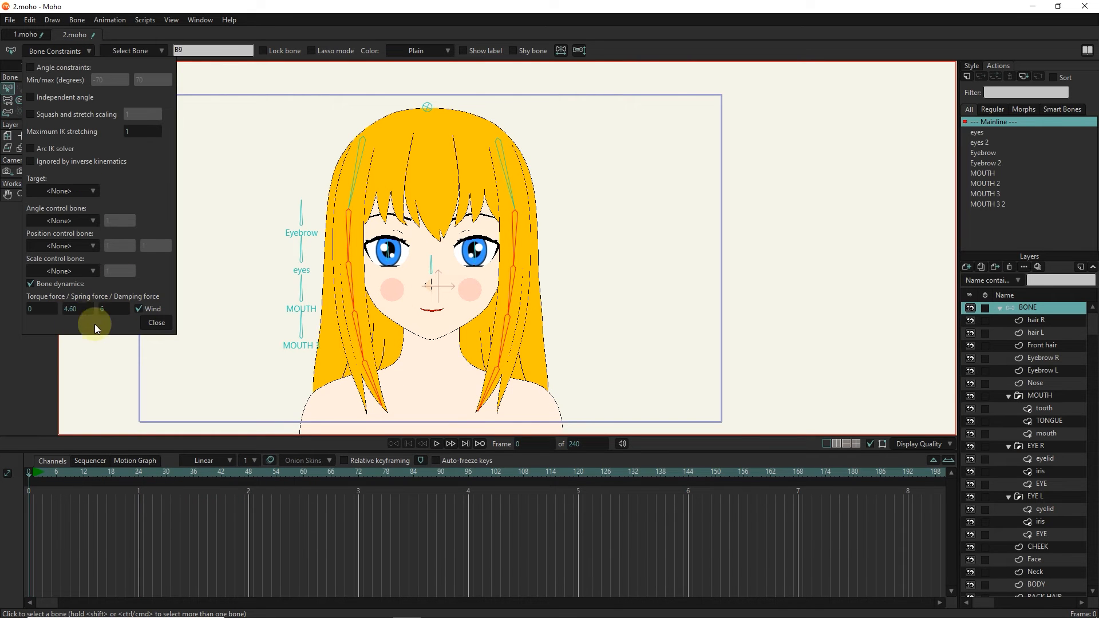
pyautogui.click(153, 324)
# Set the hair R chain bones below the uppermost one to spring force 5.50 and damping force 6.50, and preview the motion
pyautogui.moveTo(566, 246); pyautogui.dragTo(482, 405)
pyautogui.click(56, 51)
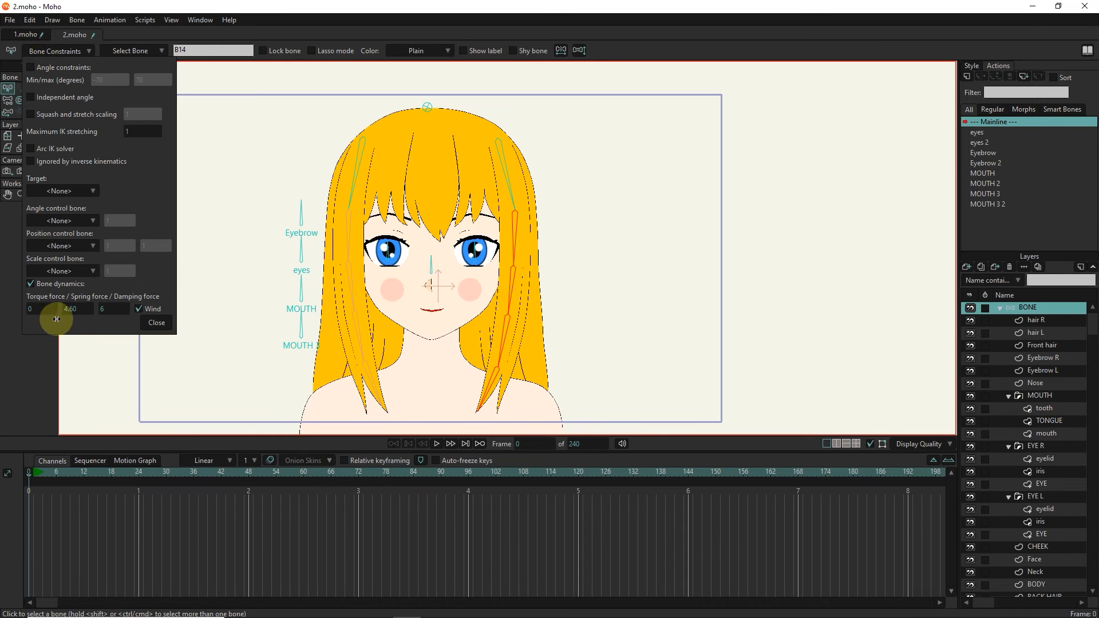
pyautogui.moveTo(104, 314)
pyautogui.mouseDown()
pyautogui.moveTo(75, 320)
pyautogui.moveTo(113, 313)
pyautogui.mouseUp()
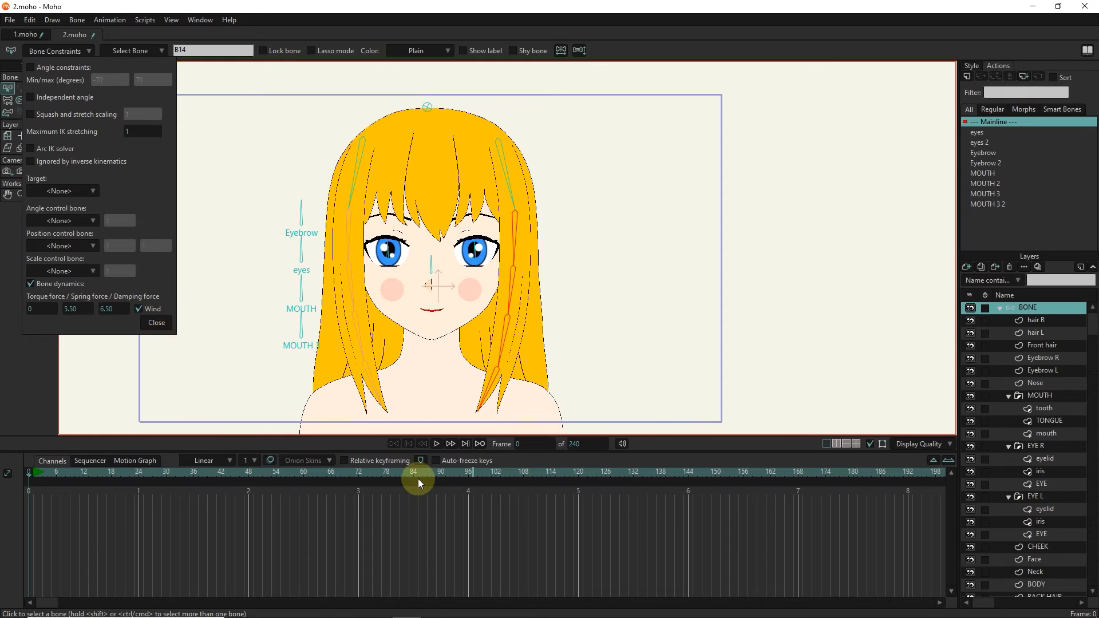
pyautogui.click(435, 444)
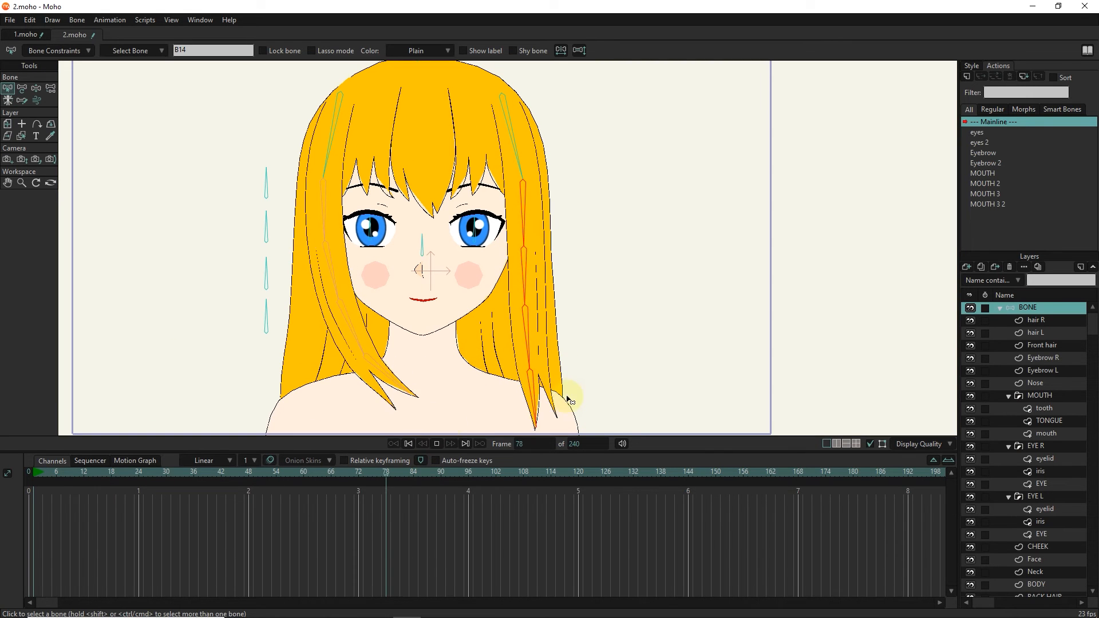
pyautogui.click(30, 474)
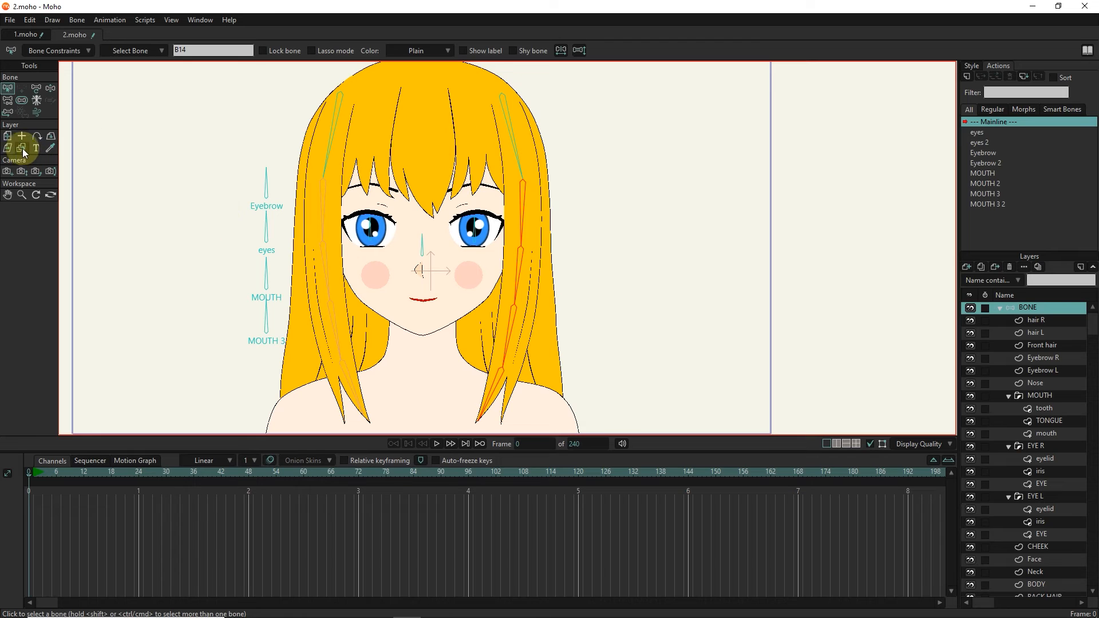
# Select the BACK HAIR layer for editing
pyautogui.click(23, 149)
pyautogui.click(1042, 594)
pyautogui.scroll(-1, 1043, 583)
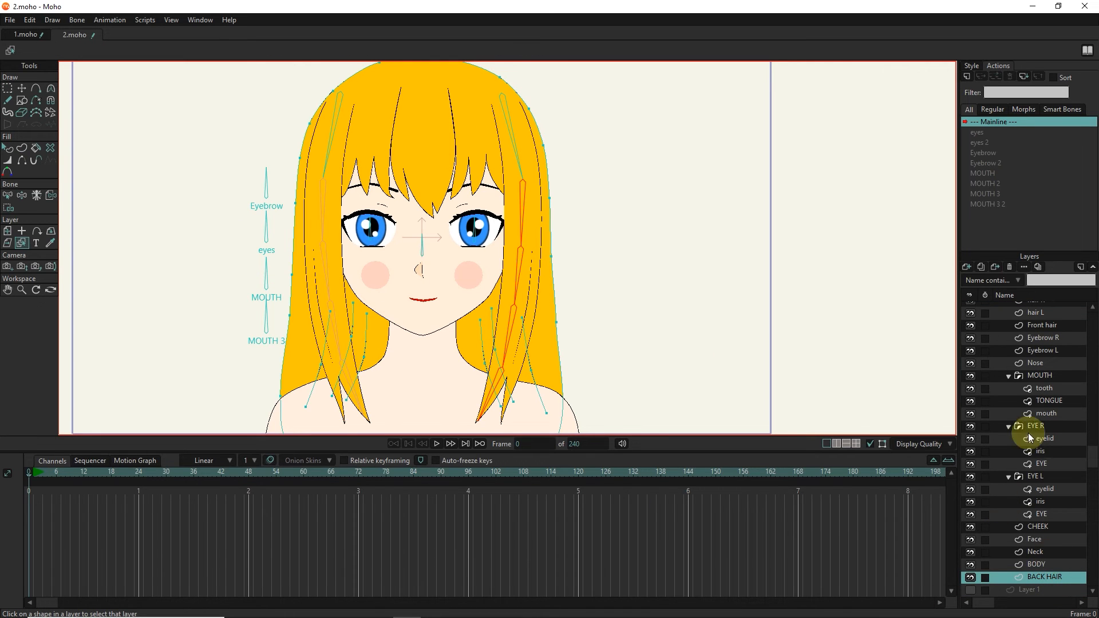
# Hide the layers from BODY up to Front hair and make the BONE layer active
pyautogui.moveTo(970, 567); pyautogui.dragTo(972, 329)
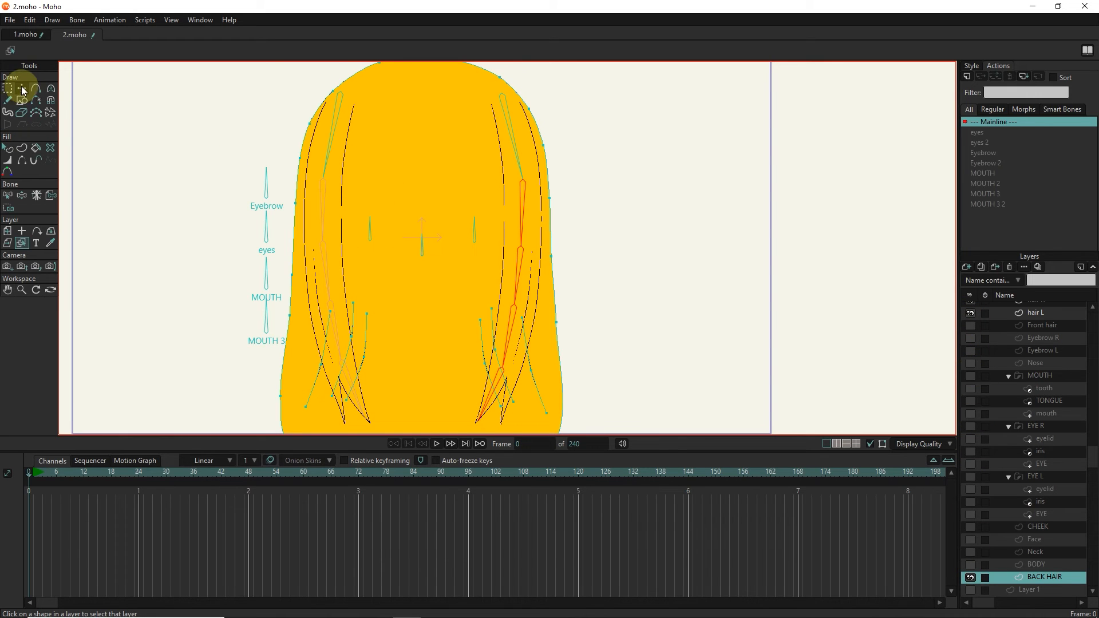
pyautogui.scroll(1, 1047, 350)
pyautogui.click(1034, 308)
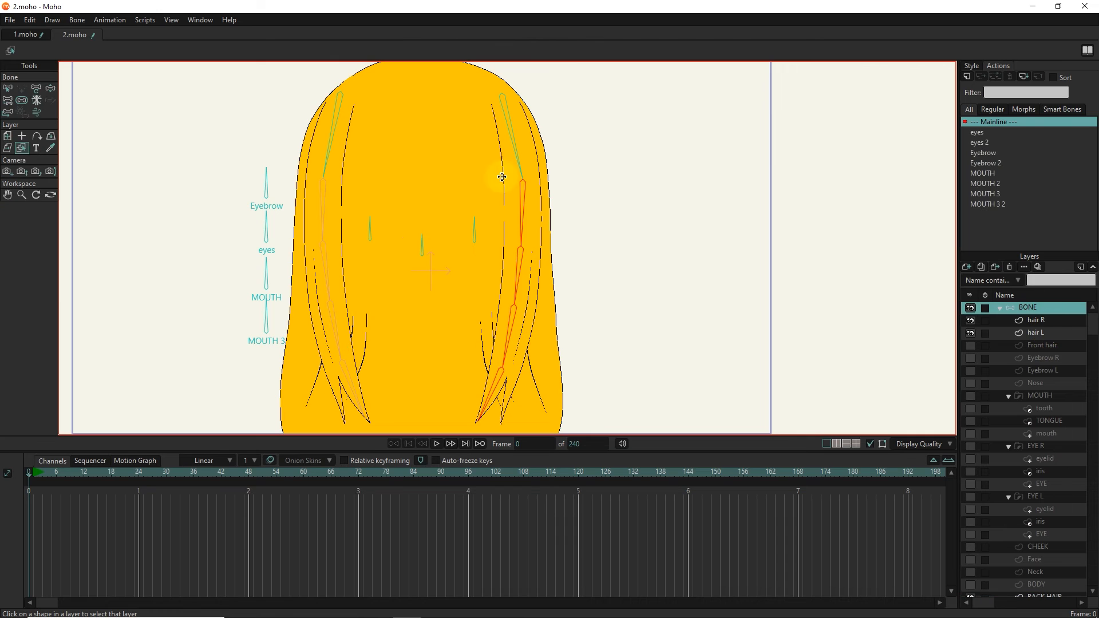
# Draw a chain of three bones down the centre of the back hair, from the crown to the lower hem
pyautogui.click(7, 88)
pyautogui.click(113, 110)
pyautogui.click(21, 88)
pyautogui.moveTo(443, 137); pyautogui.dragTo(446, 169)
pyautogui.moveTo(422, 99); pyautogui.dragTo(423, 107)
pyautogui.moveTo(423, 199)
pyautogui.mouseDown()
pyautogui.moveTo(438, 125)
pyautogui.moveTo(423, 291)
pyautogui.moveTo(445, 241)
pyautogui.moveTo(453, 399)
pyautogui.mouseUp()
pyautogui.scroll(-2, 488, 298)
pyautogui.moveTo(460, 98); pyautogui.dragTo(483, 166)
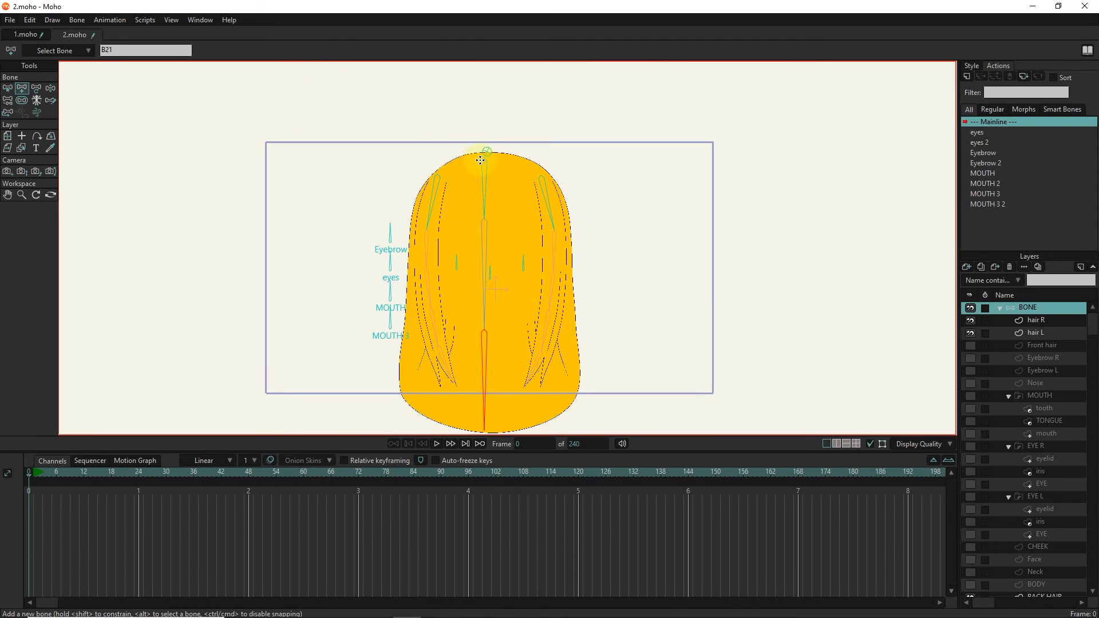
# Draw a three-bone chain on each side of the back hair, running from the crown outward and down to the lower corners
pyautogui.moveTo(458, 187); pyautogui.dragTo(422, 218)
pyautogui.moveTo(422, 219); pyautogui.dragTo(408, 402)
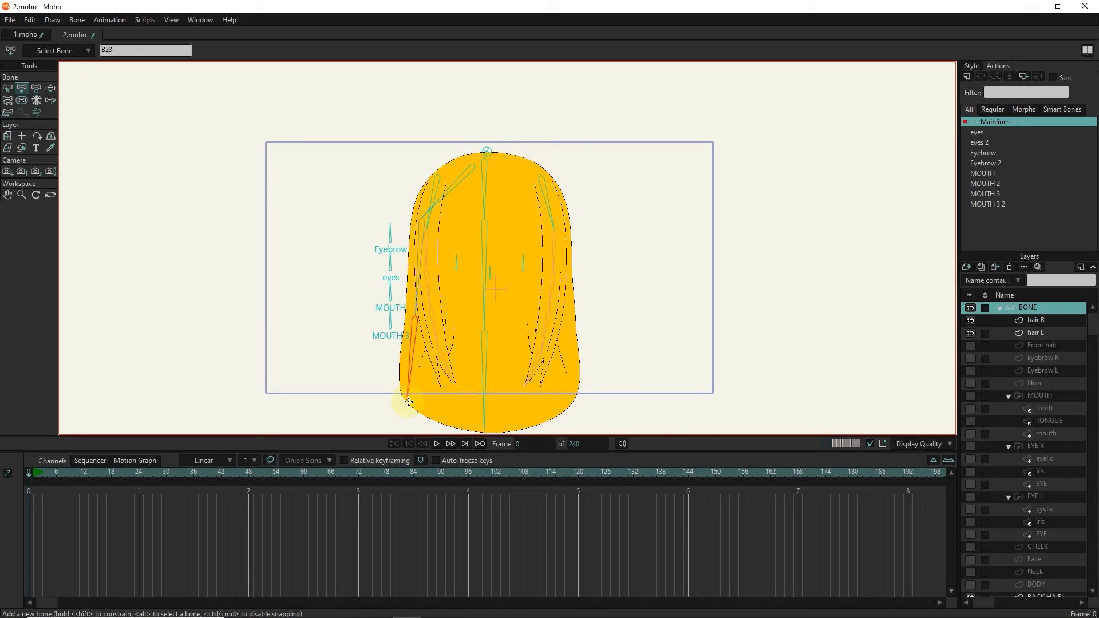
pyautogui.moveTo(548, 216); pyautogui.dragTo(550, 218)
pyautogui.moveTo(550, 217)
pyautogui.mouseDown()
pyautogui.moveTo(572, 302)
pyautogui.moveTo(568, 394)
pyautogui.mouseUp()
pyautogui.press('b')
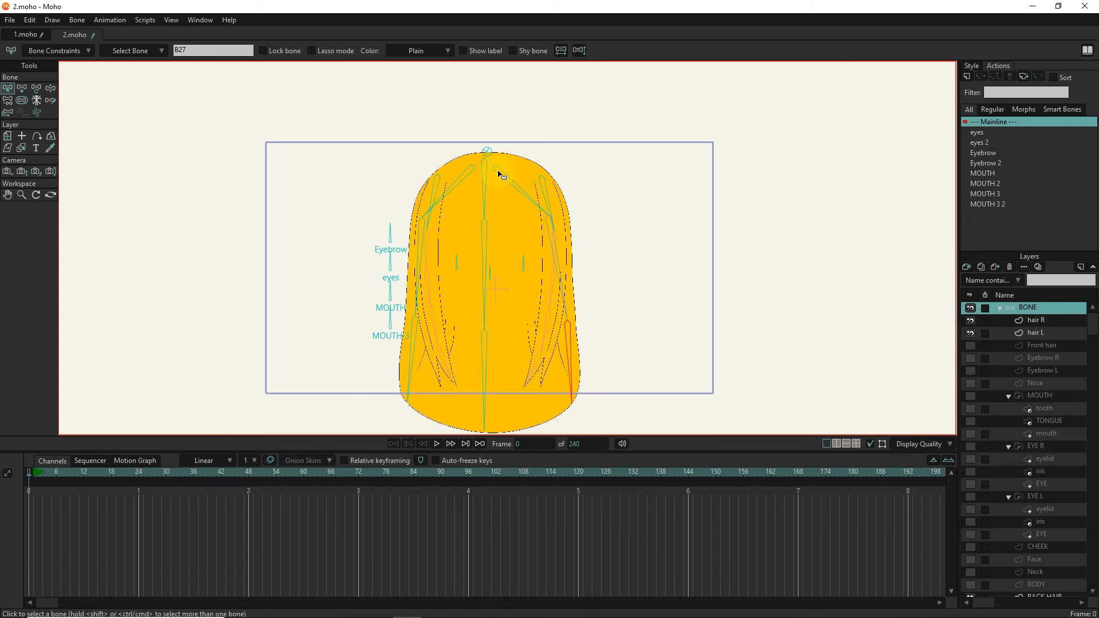
# Select the new back hair bones and reduce their bone strength
pyautogui.scroll(1, 508, 179)
pyautogui.scroll(-1, 508, 180)
pyautogui.click(555, 206)
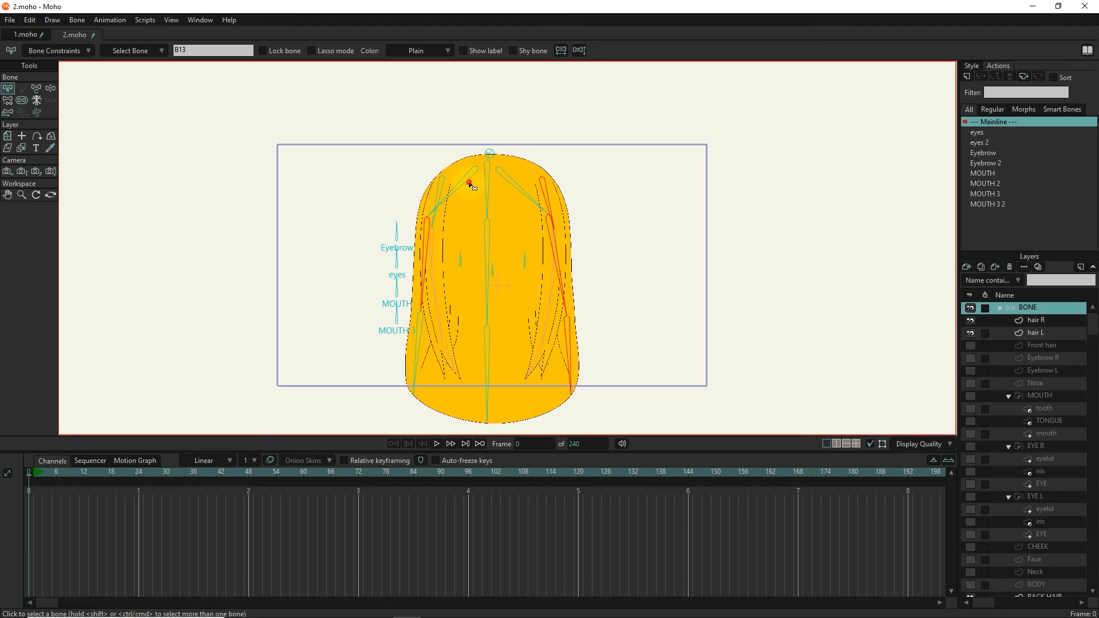
pyautogui.click(21, 100)
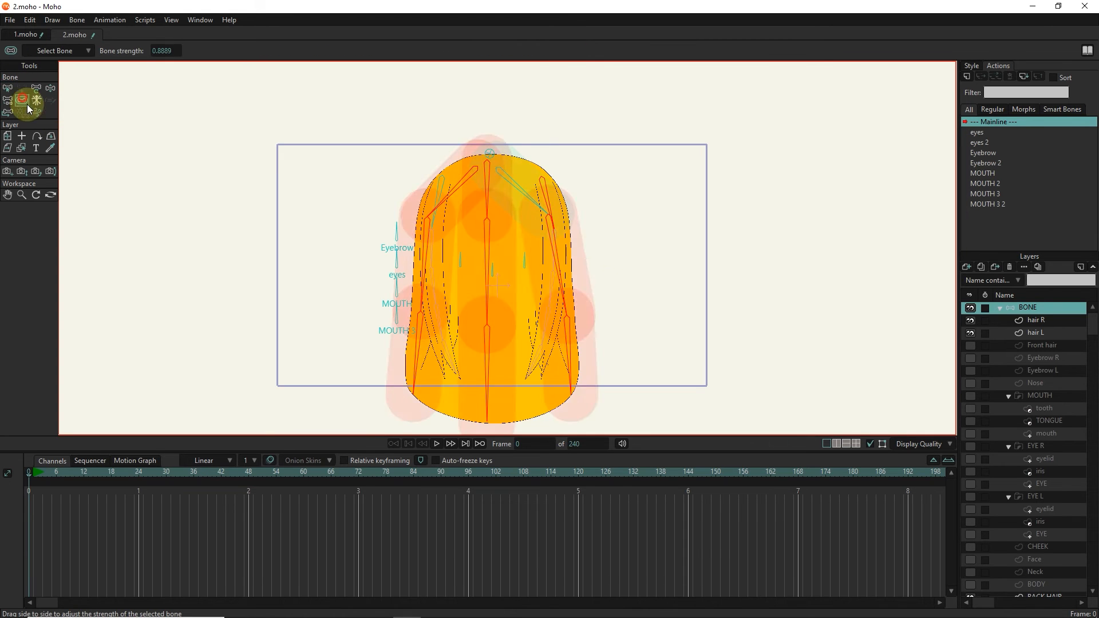
pyautogui.press('b')
pyautogui.click(535, 195)
pyautogui.click(25, 100)
pyautogui.moveTo(526, 191); pyautogui.dragTo(299, 166)
# Parent the uppermost left and right back hair bones to the small bone at the crown
pyautogui.click(10, 99)
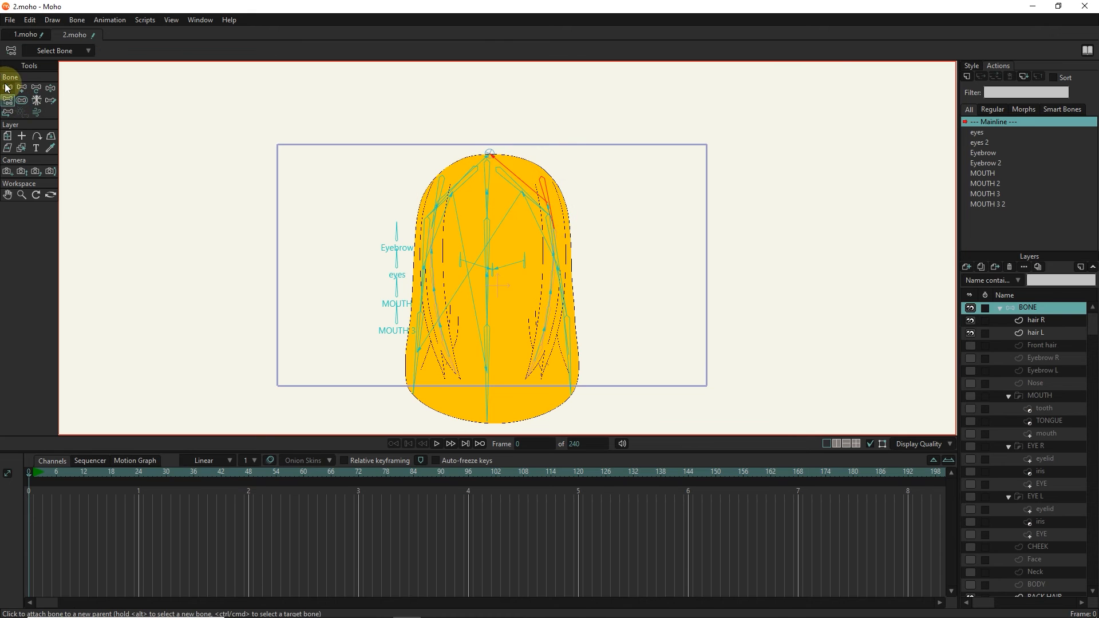
pyautogui.click(8, 90)
pyautogui.click(467, 176)
pyautogui.click(10, 99)
pyautogui.click(491, 157)
pyautogui.scroll(3, 504, 163)
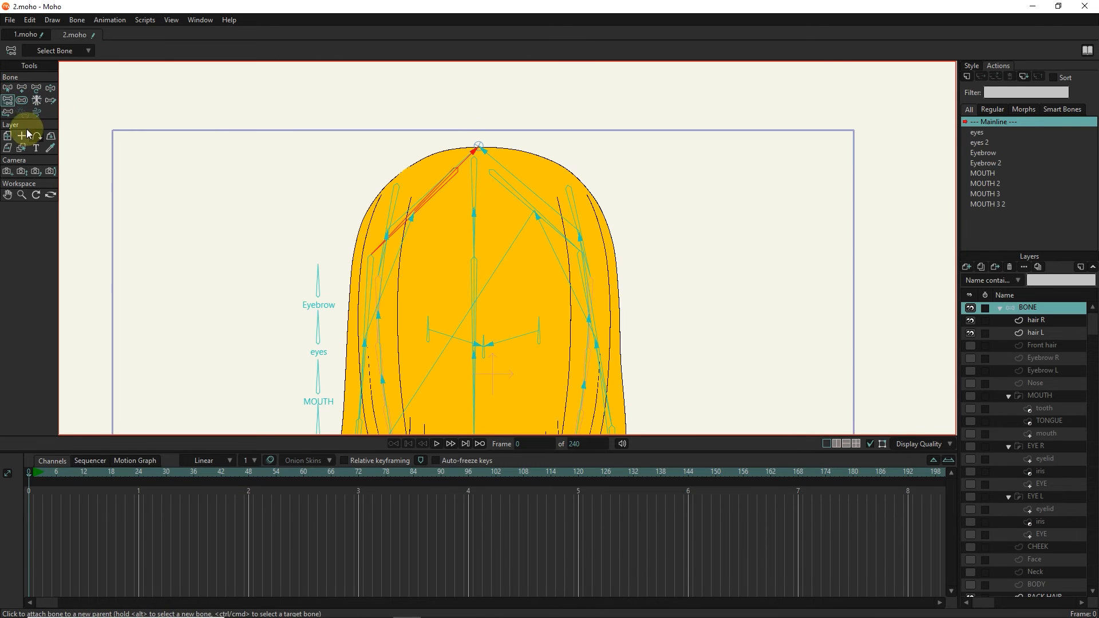
pyautogui.click(10, 88)
pyautogui.click(511, 191)
pyautogui.click(10, 99)
pyautogui.click(479, 152)
pyautogui.scroll(-2, 527, 176)
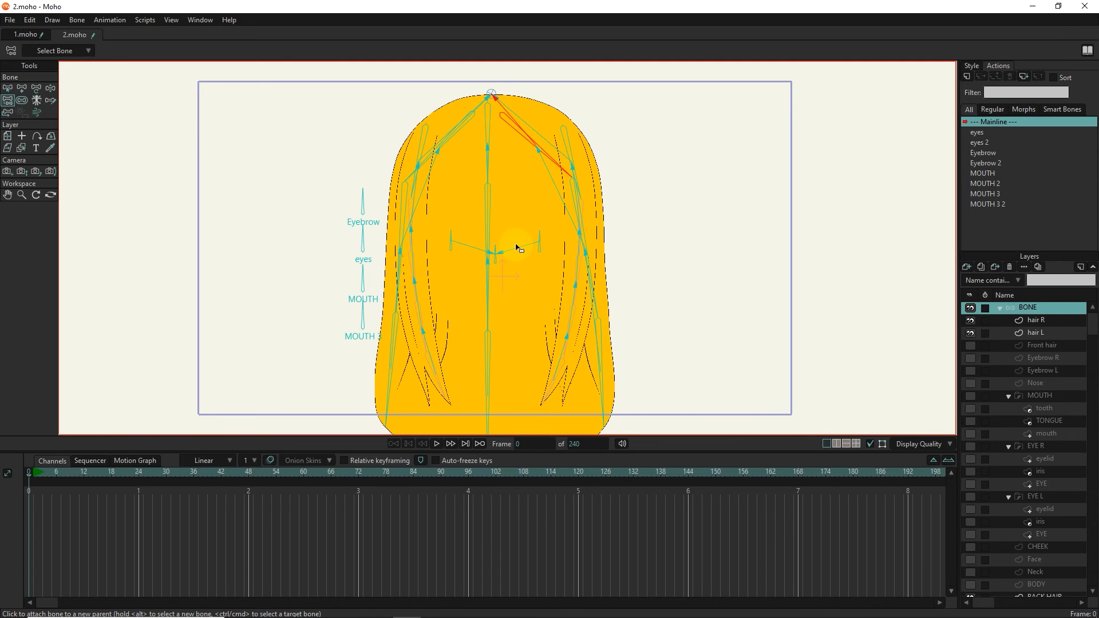
# Bind the BACK HAIR points along the middle of the left side to the middle bone of the left chain
pyautogui.click(10, 89)
pyautogui.scroll(1, 365, 200)
pyautogui.click(409, 235)
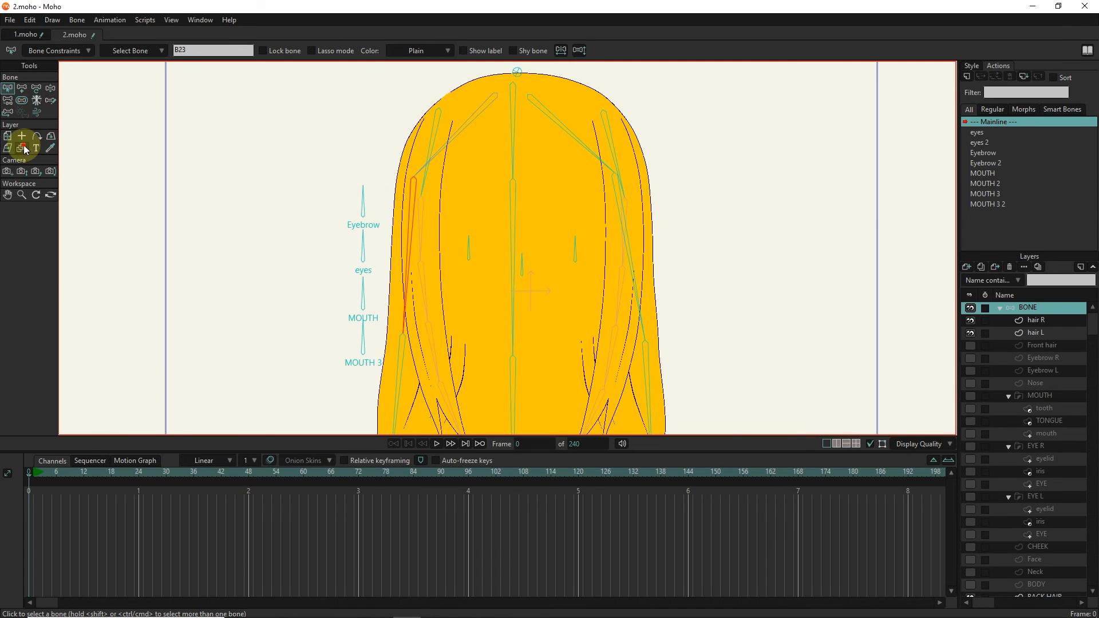
pyautogui.click(22, 147)
pyautogui.click(487, 200)
pyautogui.scroll(-1, 1049, 560)
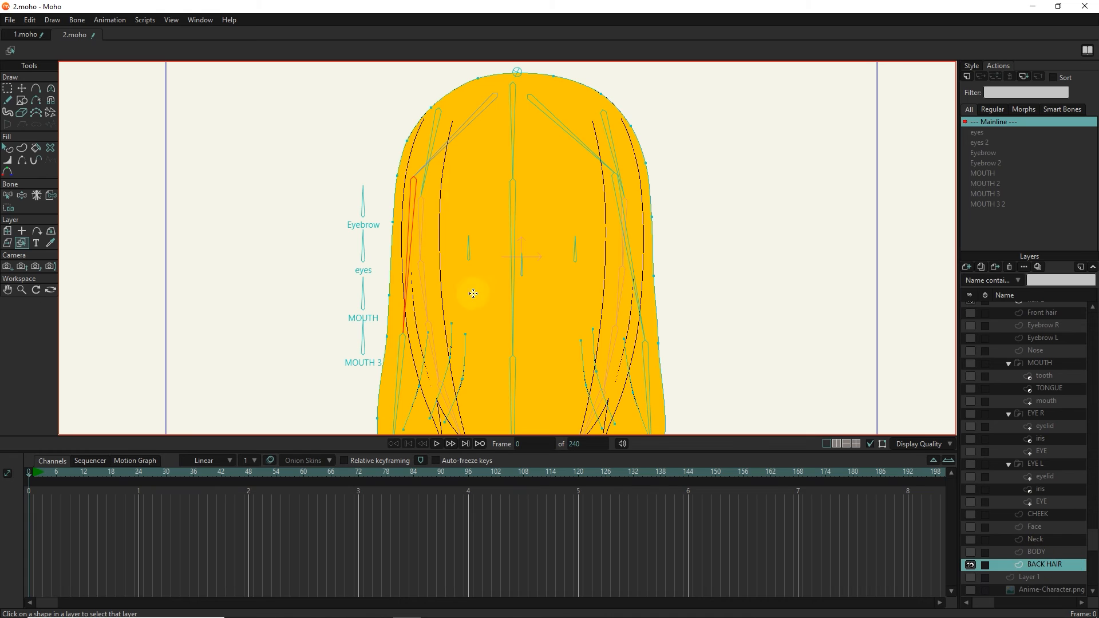
pyautogui.click(7, 88)
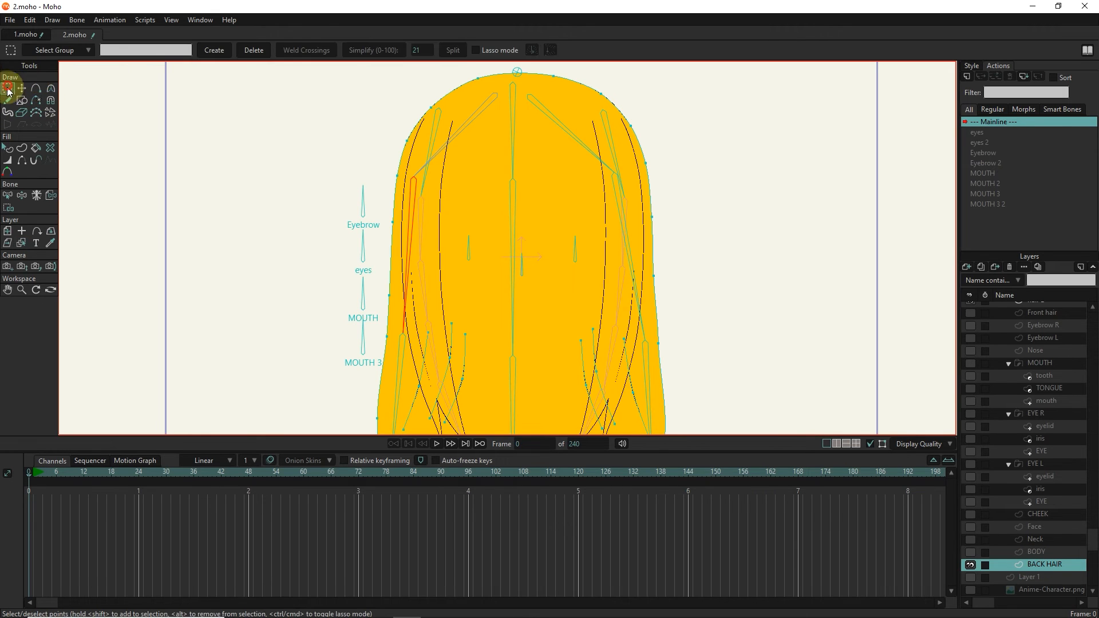
pyautogui.moveTo(426, 223); pyautogui.dragTo(376, 345)
pyautogui.moveTo(505, 207); pyautogui.dragTo(374, 387)
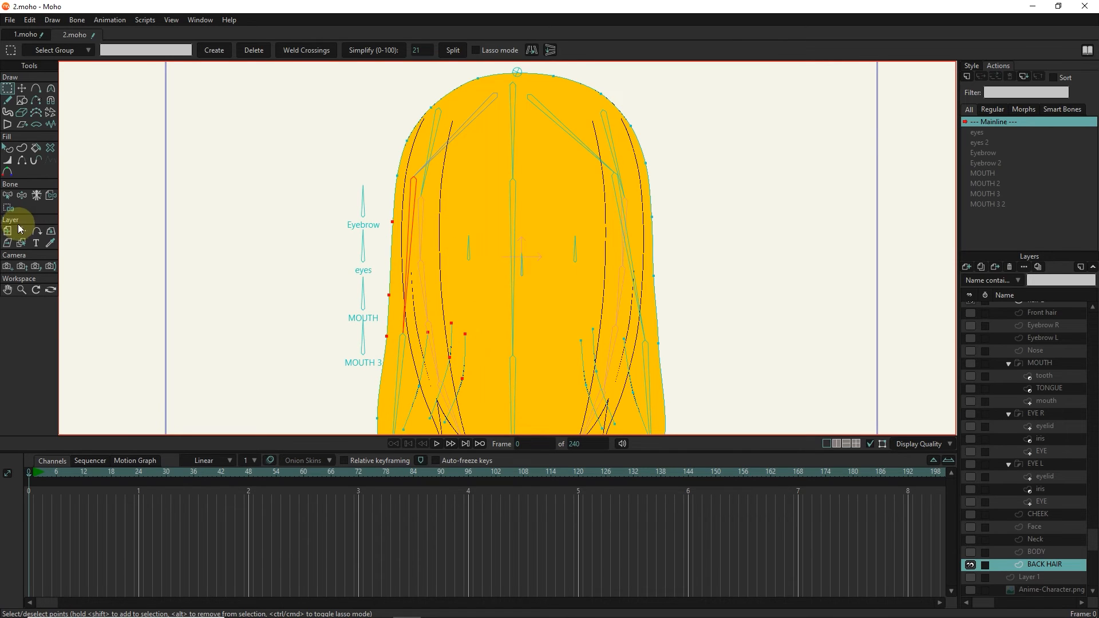
pyautogui.click(8, 208)
pyautogui.click(210, 52)
# Bind the lower-left BACK HAIR points and strand tips to the lowest bone of the left chain
pyautogui.moveTo(407, 357); pyautogui.dragTo(388, 259)
pyautogui.press('g')
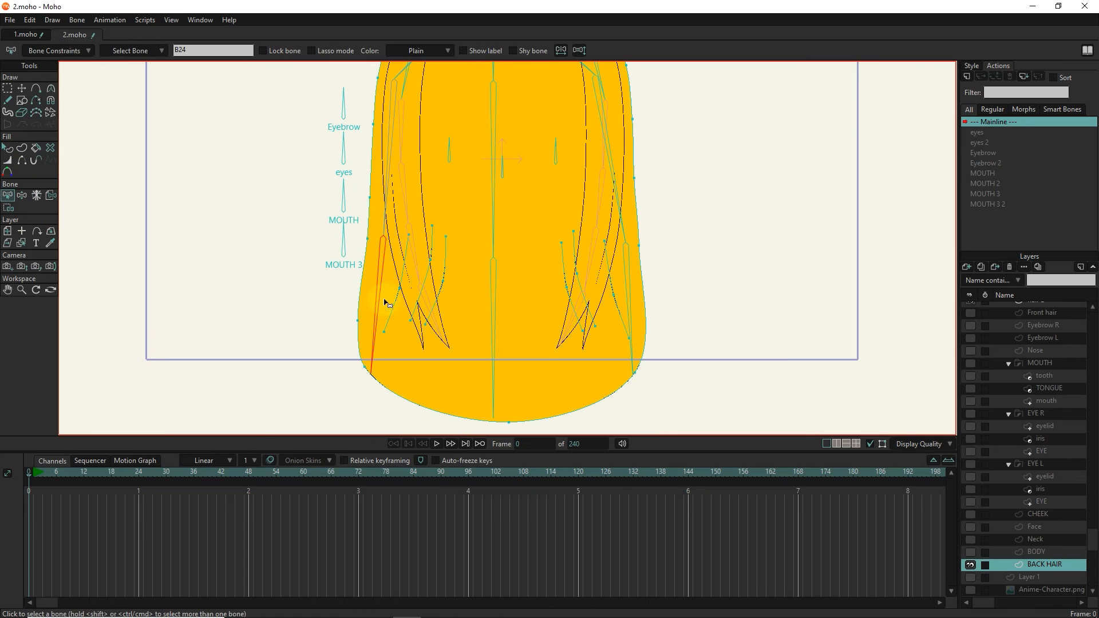
pyautogui.moveTo(446, 288); pyautogui.dragTo(346, 381)
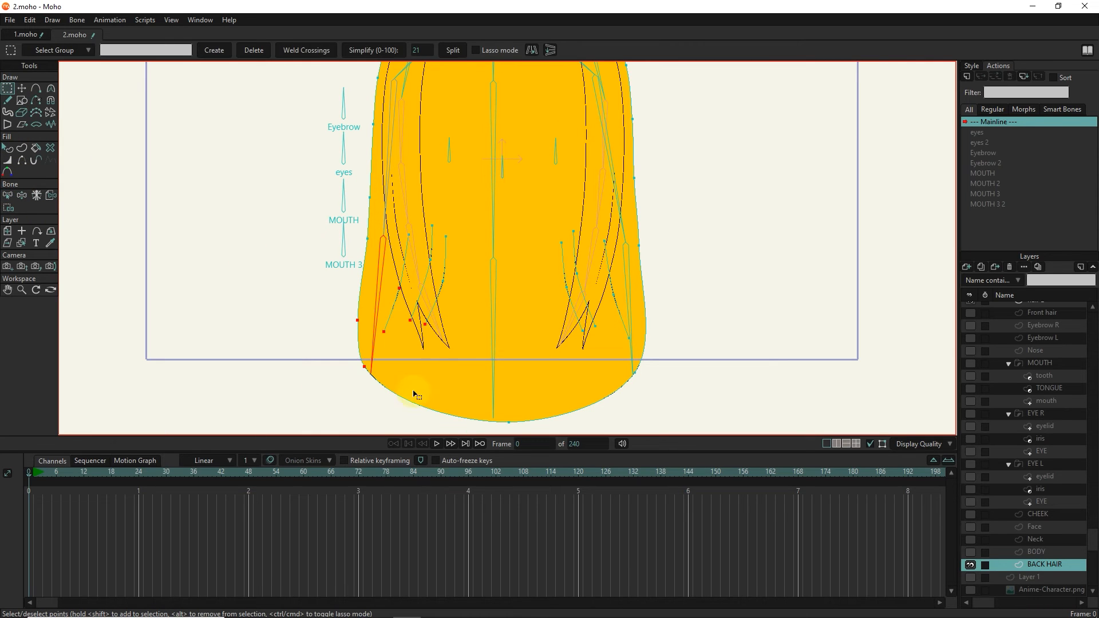
pyautogui.click(9, 208)
pyautogui.click(214, 53)
# Bind the bottom centre point of BACK HAIR to the lowest bone of the centre chain
pyautogui.moveTo(195, 300); pyautogui.dragTo(179, 273)
pyautogui.press('b')
pyautogui.click(480, 296)
pyautogui.press('g')
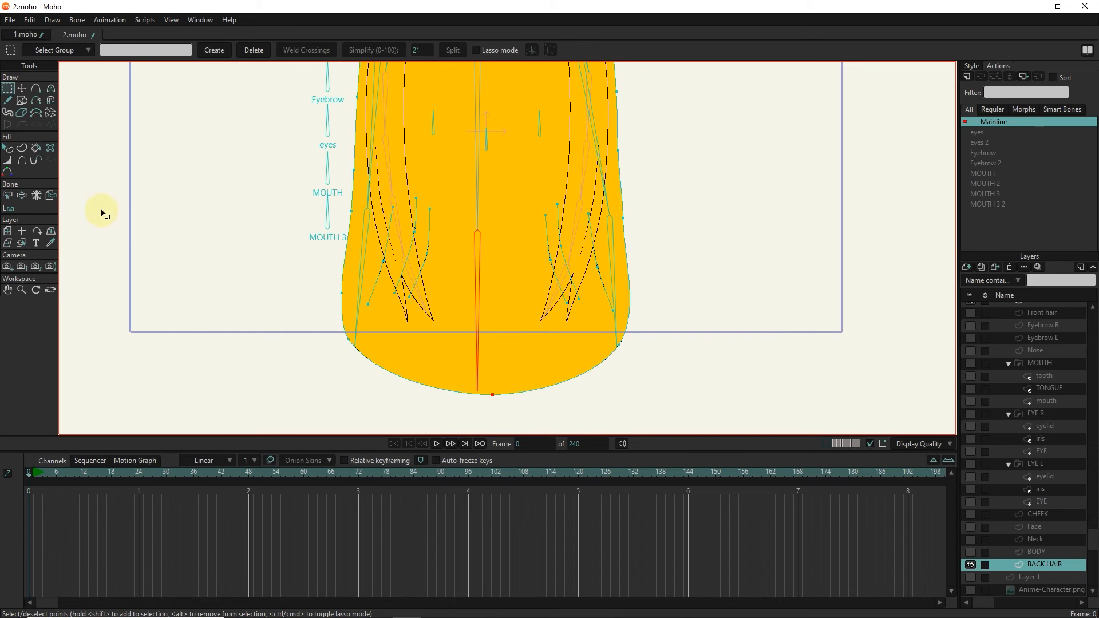
pyautogui.click(8, 207)
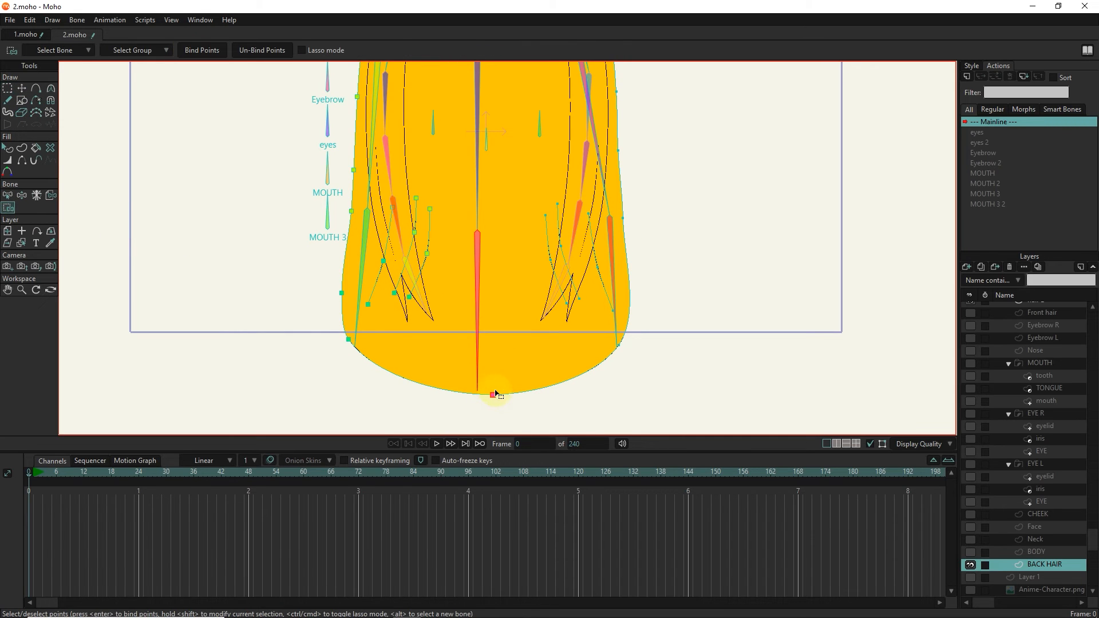
pyautogui.press('t')
# Bind the BACK HAIR points along the middle of the right side to the middle bone of the right chain
pyautogui.moveTo(597, 101); pyautogui.dragTo(538, 189)
pyautogui.click(8, 195)
pyautogui.click(502, 171)
pyautogui.click(314, 151)
pyautogui.click(480, 203)
pyautogui.click(480, 150)
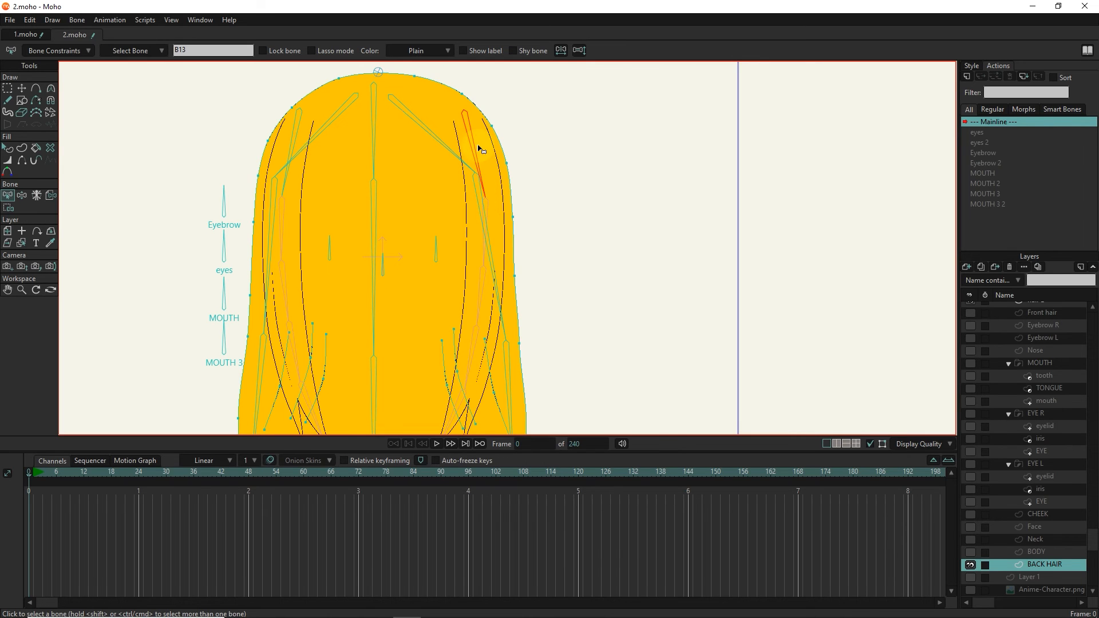
pyautogui.click(451, 153)
pyautogui.click(496, 263)
pyautogui.moveTo(540, 262); pyautogui.dragTo(510, 212)
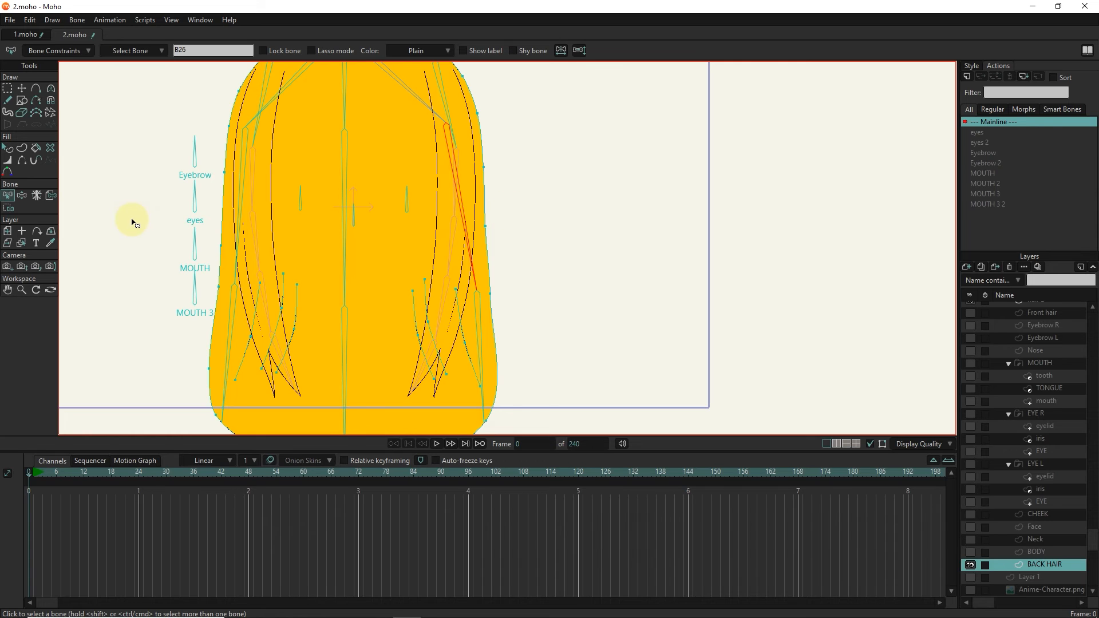
pyautogui.press('g')
pyautogui.moveTo(516, 147); pyautogui.dragTo(388, 335)
pyautogui.press('z')
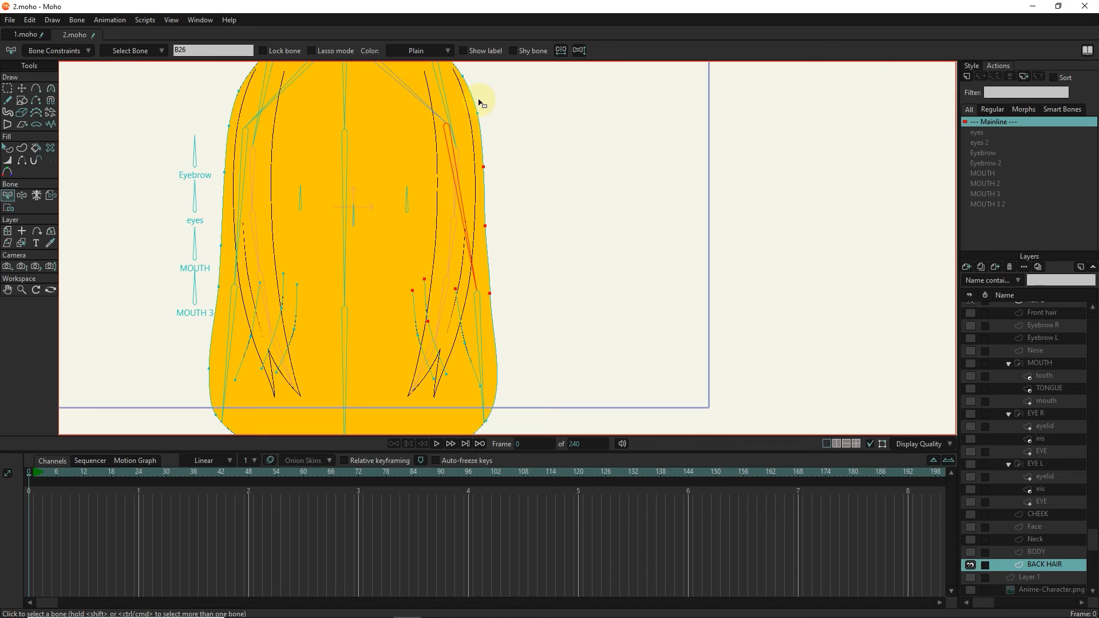
pyautogui.click(9, 208)
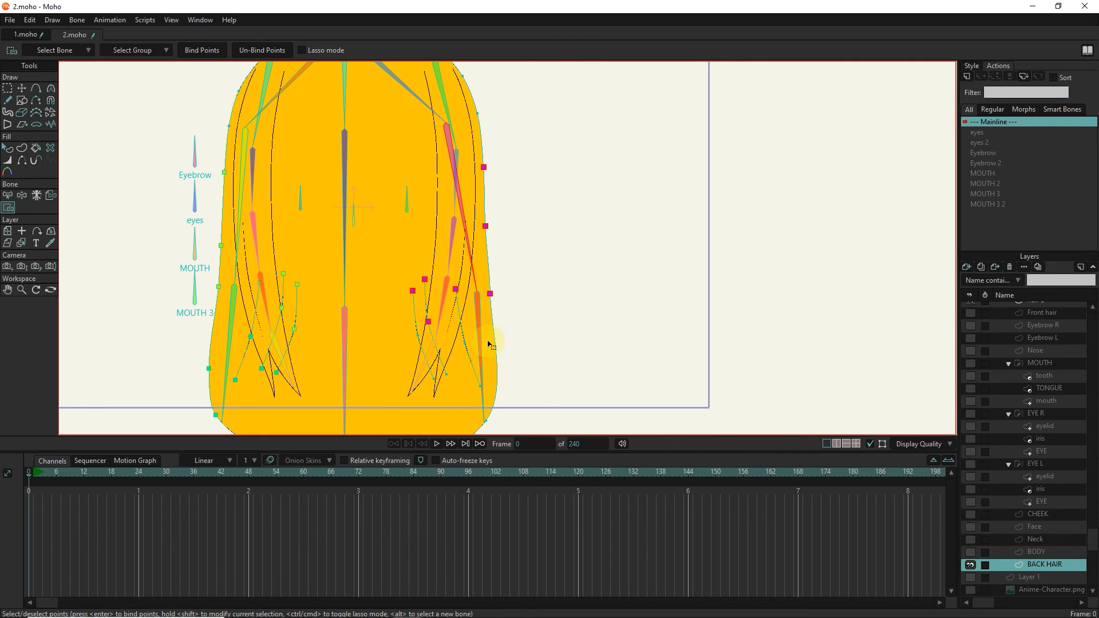
# Bind the lower-right BACK HAIR points and strand tips to the lowest bone of the right chain, then clear the point selection
pyautogui.click(8, 195)
pyautogui.click(477, 344)
pyautogui.moveTo(515, 334); pyautogui.dragTo(422, 422)
pyautogui.press('g')
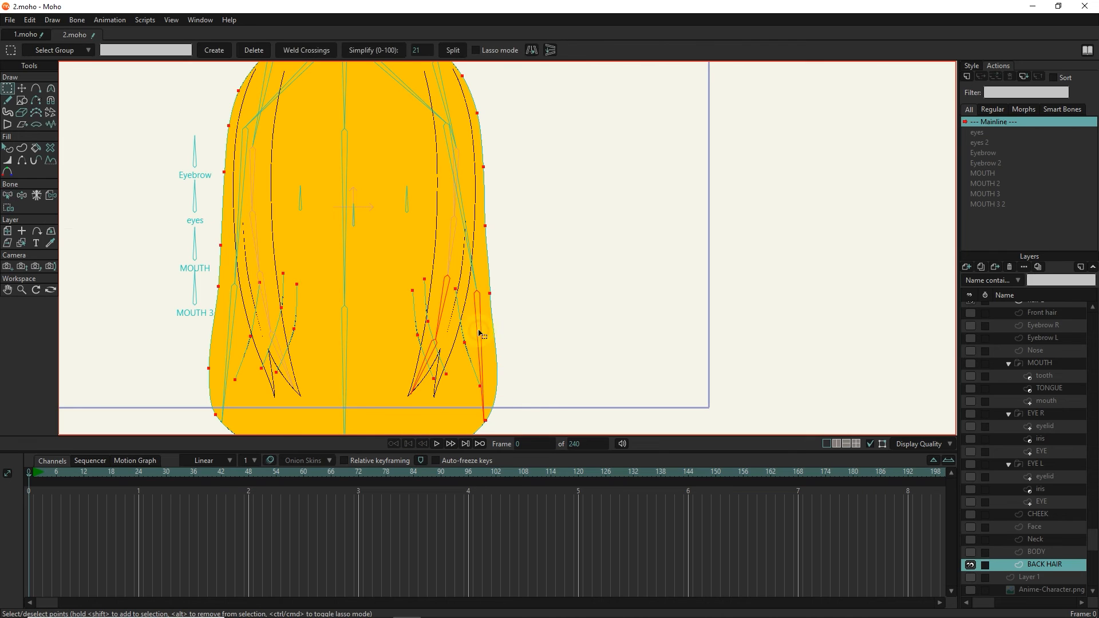
pyautogui.click(8, 196)
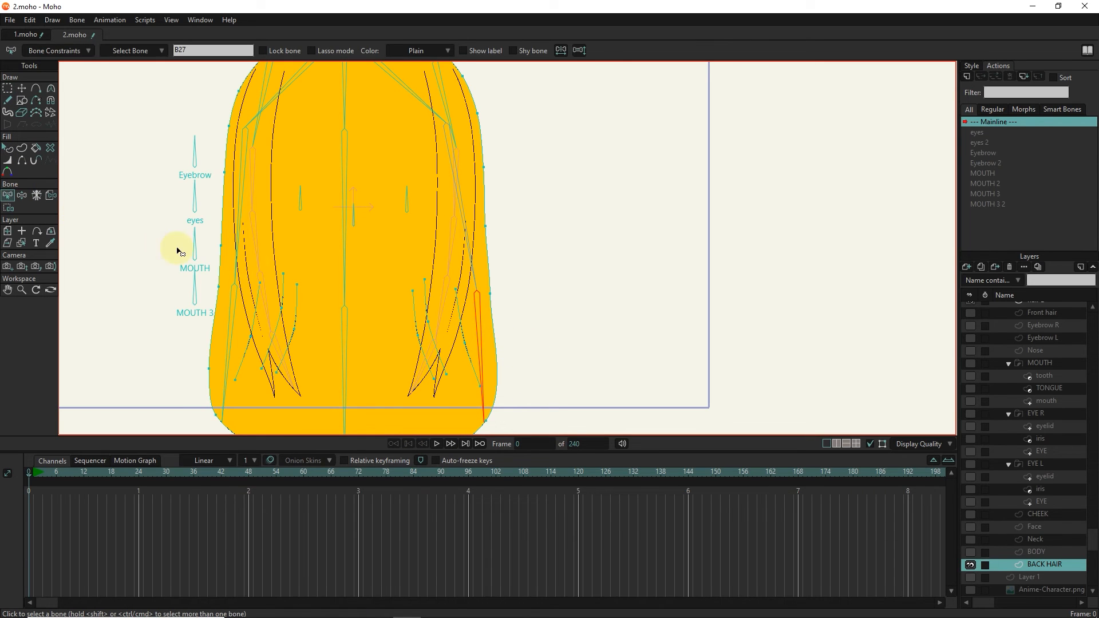
pyautogui.press('g')
pyautogui.moveTo(526, 318); pyautogui.dragTo(418, 381)
pyautogui.moveTo(513, 337); pyautogui.dragTo(398, 436)
pyautogui.press('b')
pyautogui.scroll(-3, 527, 378)
pyautogui.moveTo(527, 377); pyautogui.dragTo(527, 330)
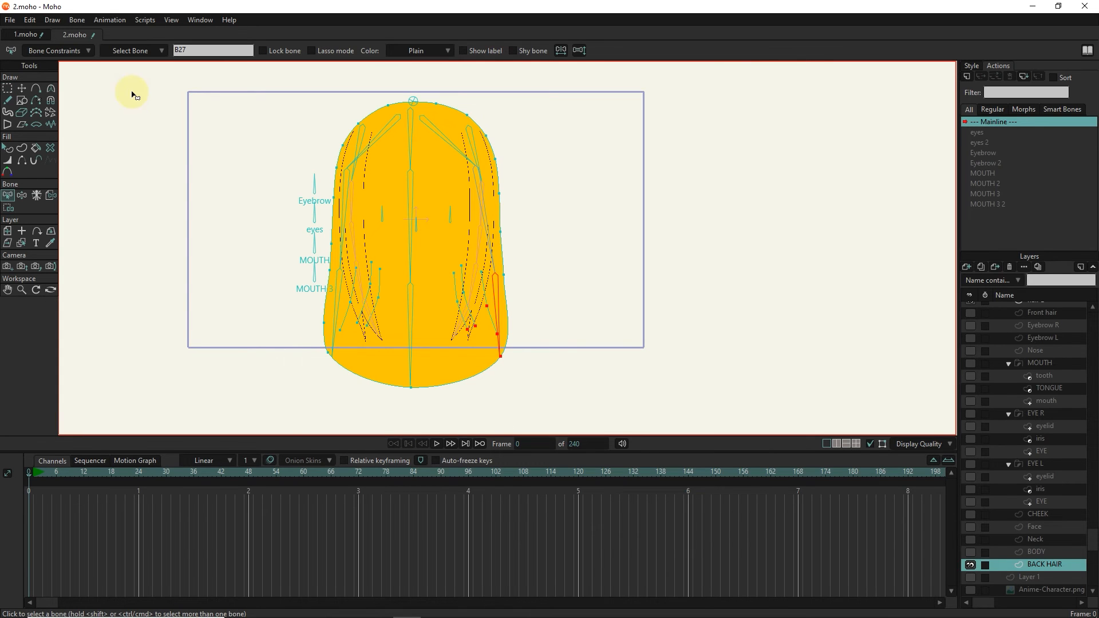
pyautogui.press('i')
pyautogui.press('g')
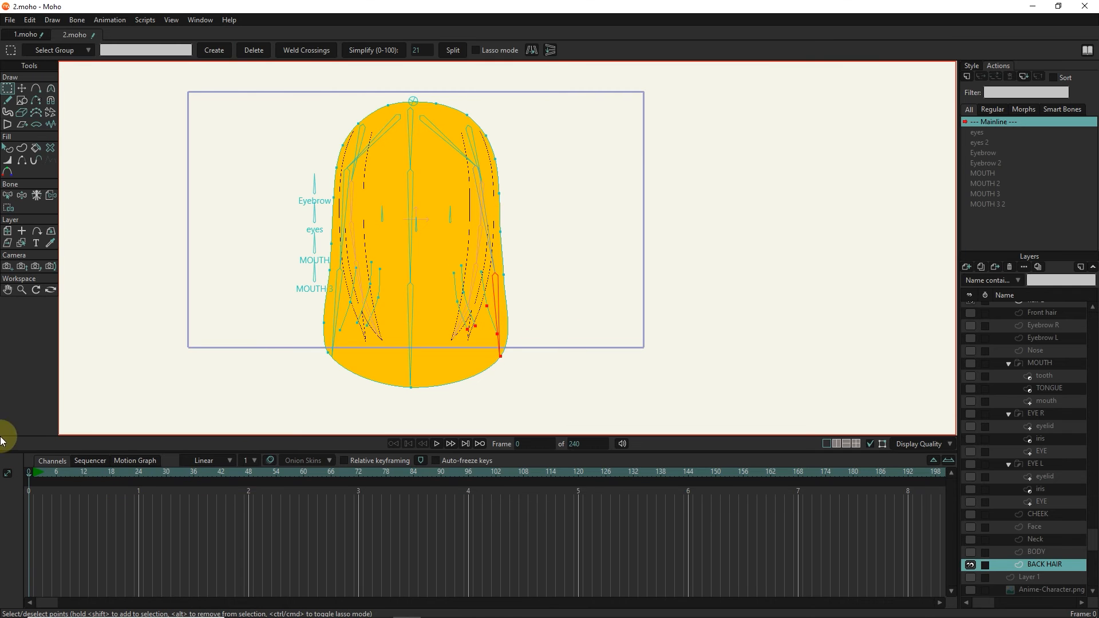
pyautogui.scroll(2, 482, 220)
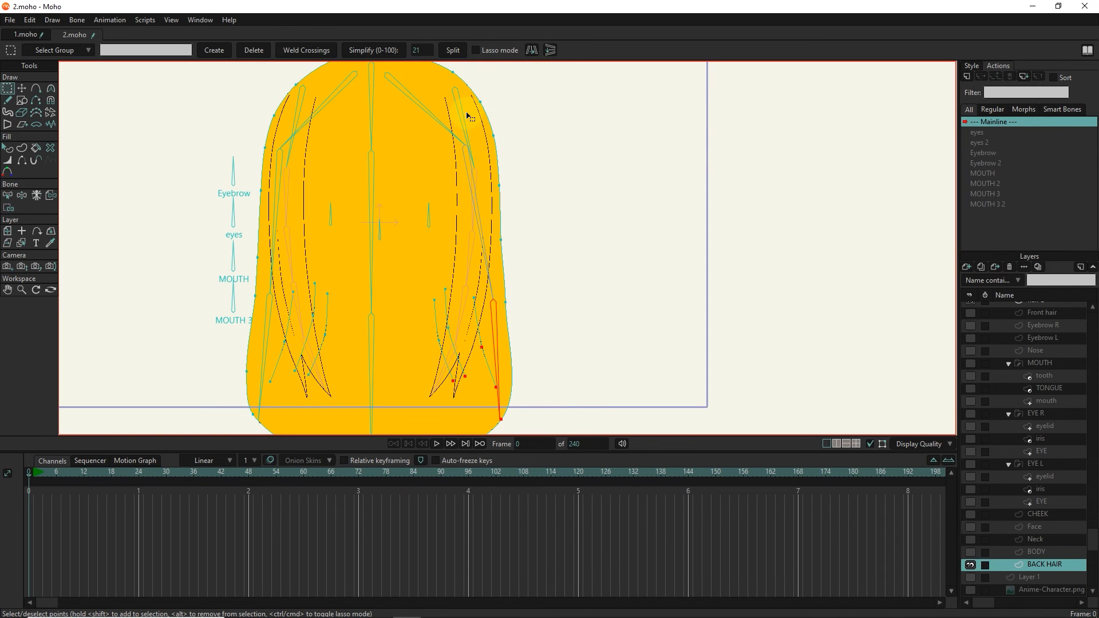
pyautogui.click(522, 274)
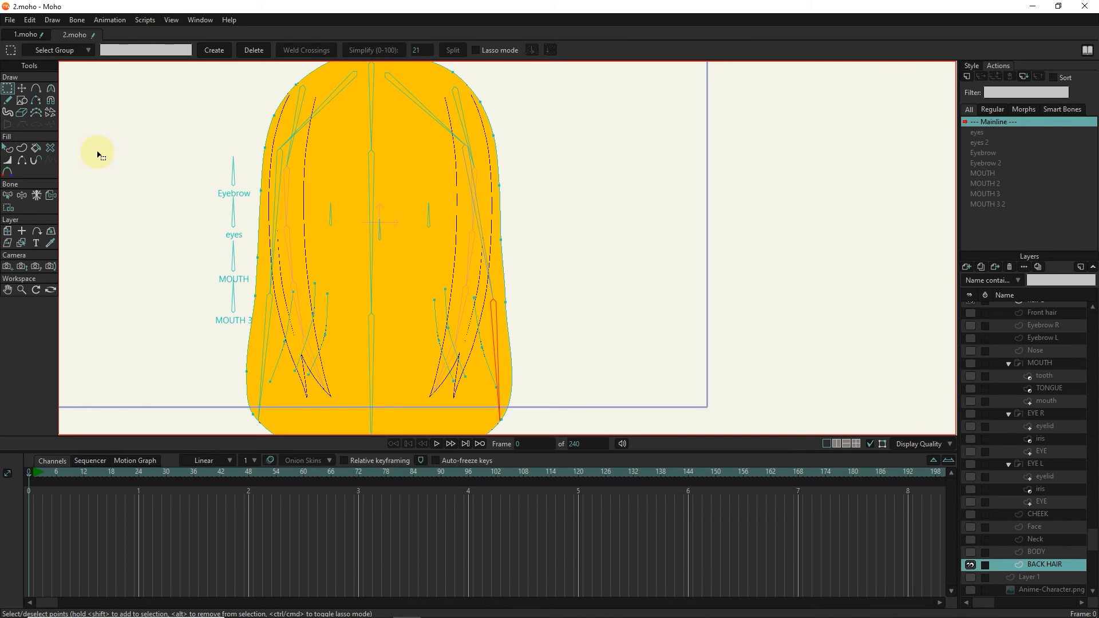
# Enable bone dynamics on the middle and lowest bones of both side chains with torque force 0, spring force 5, damping force 6 and wind on
pyautogui.scroll(2, 1055, 351)
pyautogui.click(1029, 308)
pyautogui.click(478, 218)
pyautogui.keyDown('shift'); pyautogui.click(497, 329); pyautogui.keyUp('shift')
pyautogui.keyDown('shift'); pyautogui.click(277, 191); pyautogui.keyUp('shift')
pyautogui.keyDown('shift'); pyautogui.click(269, 321); pyautogui.keyUp('shift')
pyautogui.click(57, 51)
pyautogui.click(55, 312)
pyautogui.scroll(-3, 55, 312)
pyautogui.click(144, 311)
pyautogui.click(73, 314)
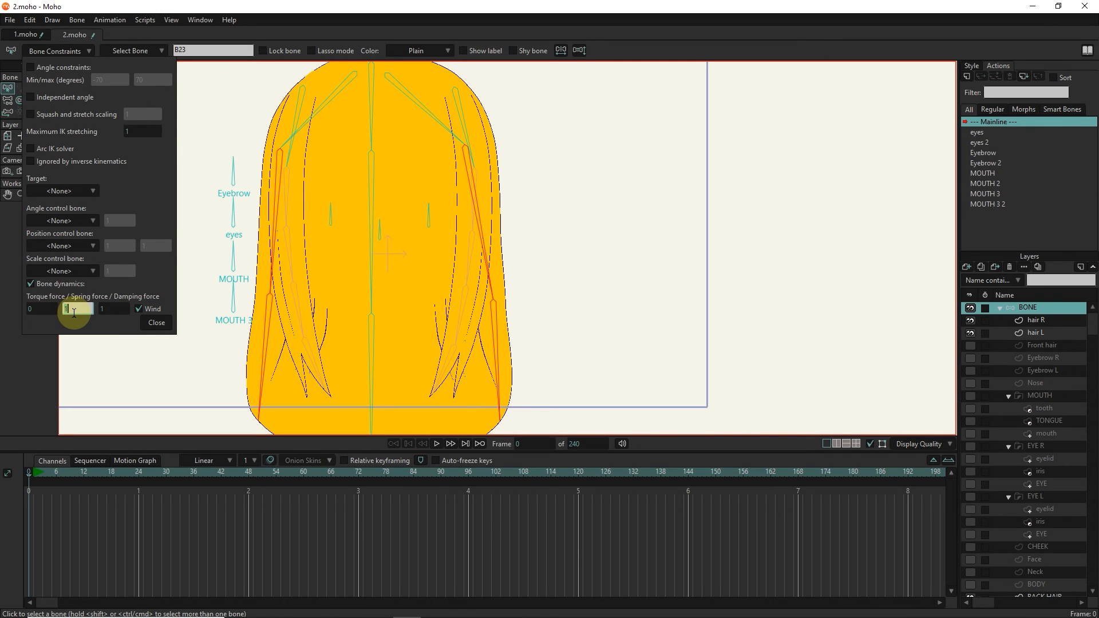
pyautogui.click(120, 314)
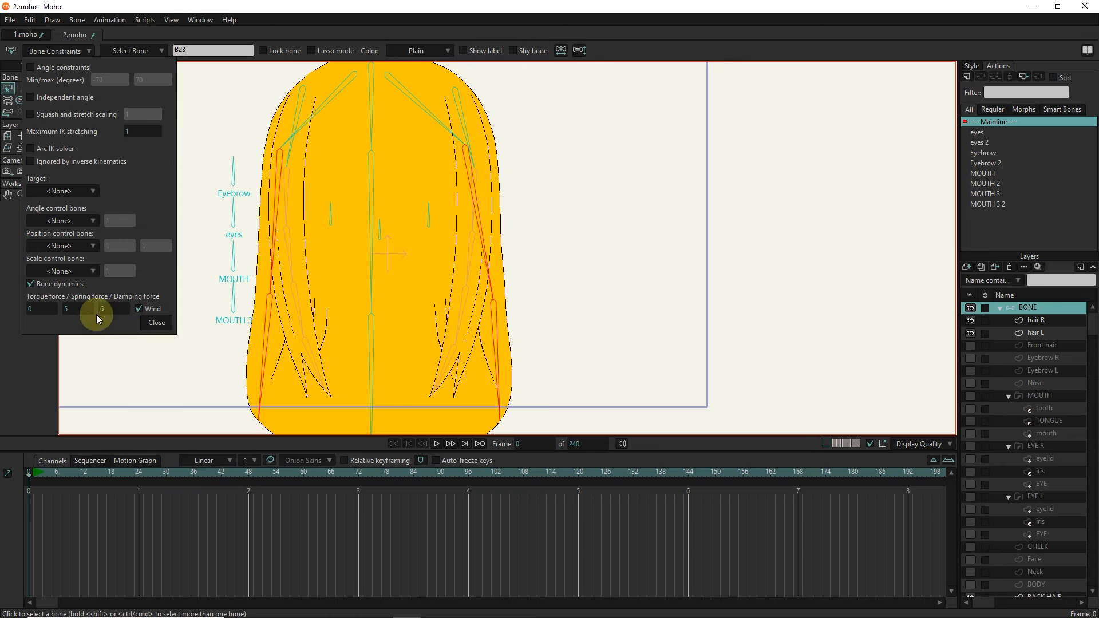
pyautogui.click(155, 323)
# Preview the back hair motion and turn the hidden layers from Front hair down to BODY visible again
pyautogui.click(197, 472)
pyautogui.click(409, 444)
pyautogui.click(436, 444)
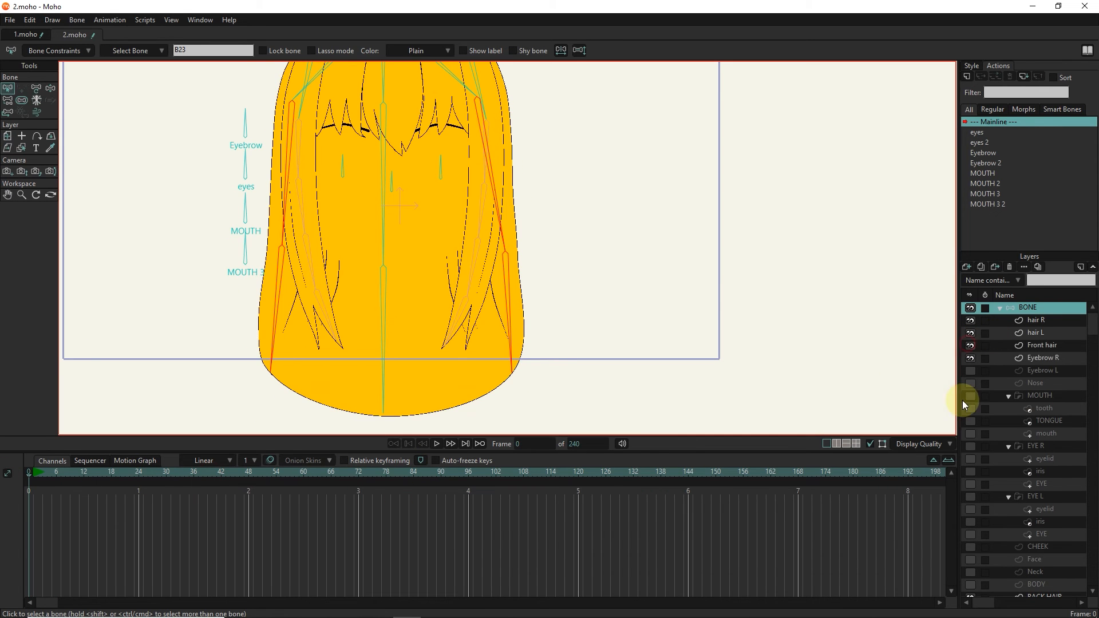
pyautogui.moveTo(963, 400); pyautogui.dragTo(971, 582)
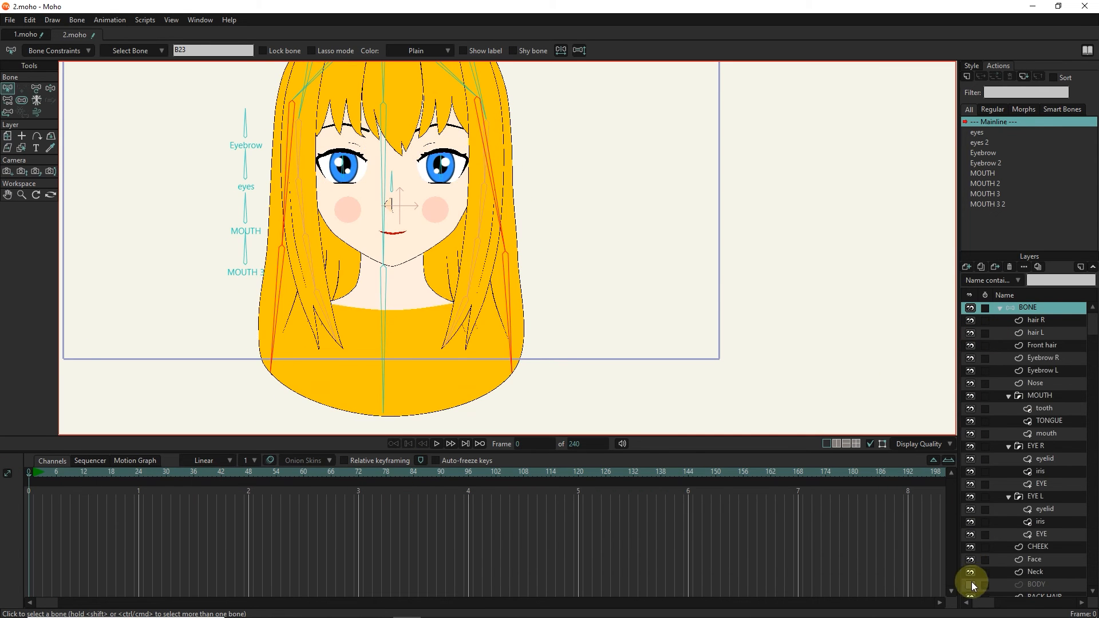
pyautogui.scroll(-2, 976, 565)
pyautogui.moveTo(142, 363); pyautogui.dragTo(173, 441)
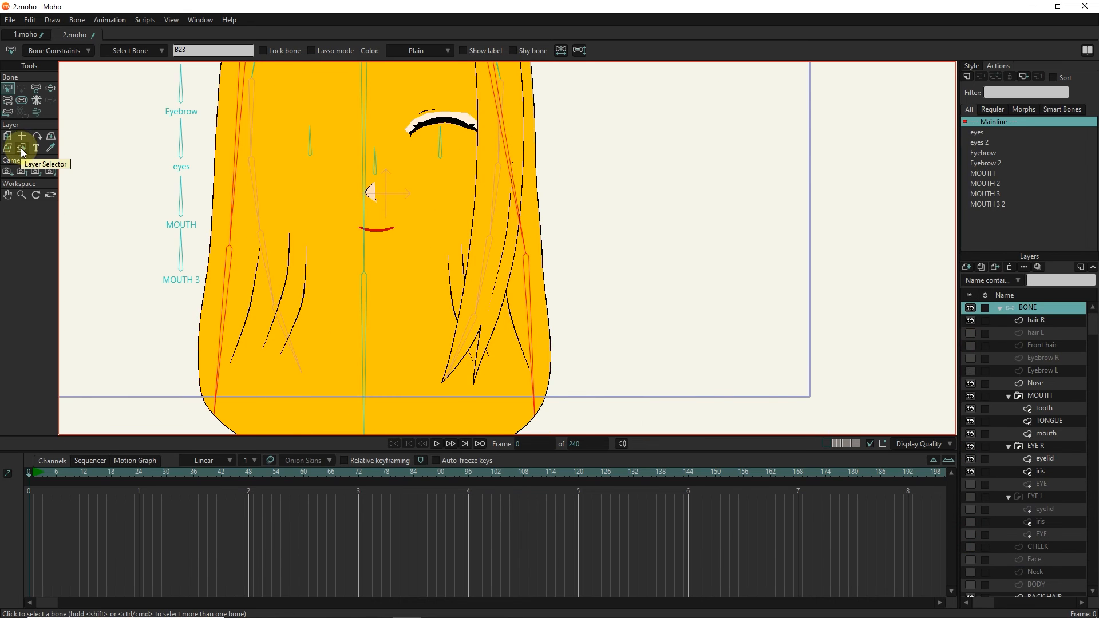
# Select the lowest bone of the right chain and its nearby BACK HAIR strand points to check their motion over the timeline
pyautogui.click(197, 474)
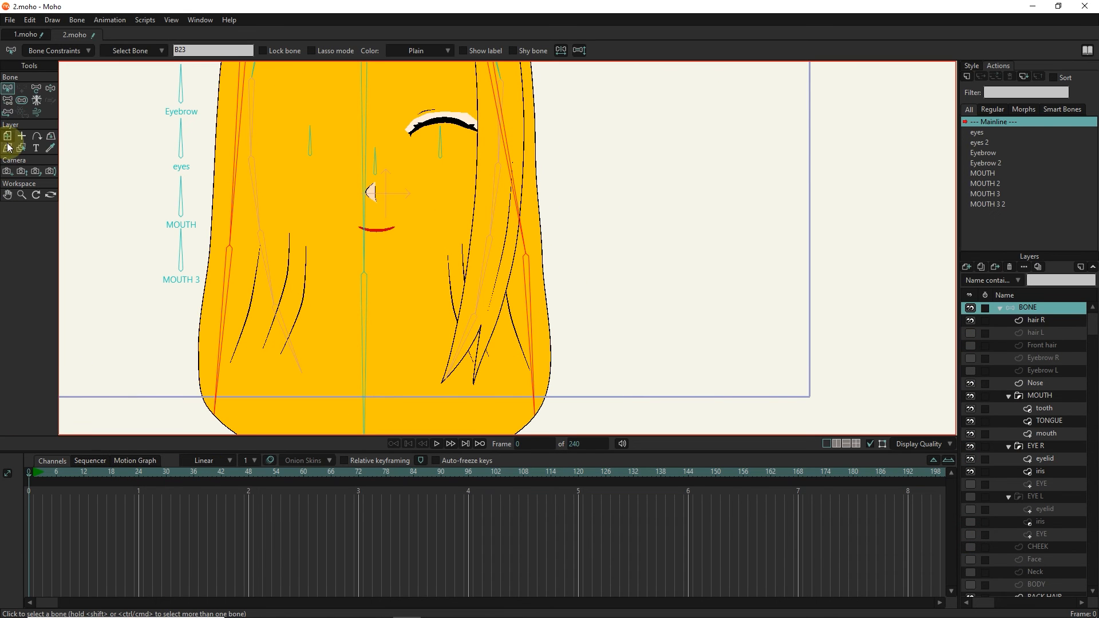
pyautogui.click(528, 321)
pyautogui.moveTo(212, 474); pyautogui.dragTo(33, 445)
pyautogui.press('g')
pyautogui.keyDown('shift'); pyautogui.click(454, 312); pyautogui.keyUp('shift')
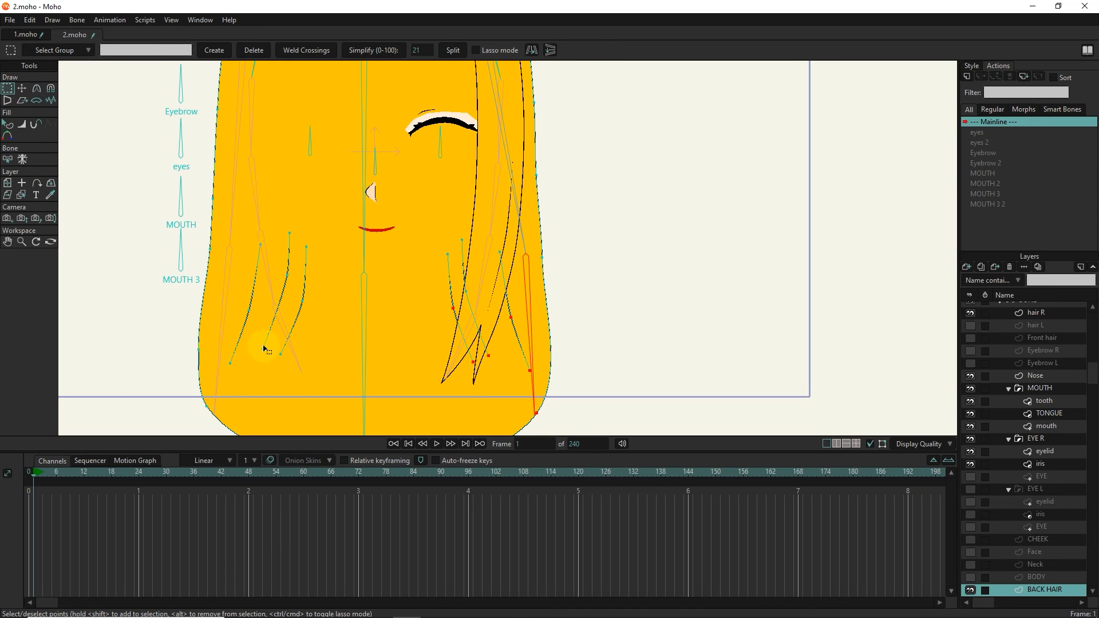
pyautogui.scroll(1, 992, 373)
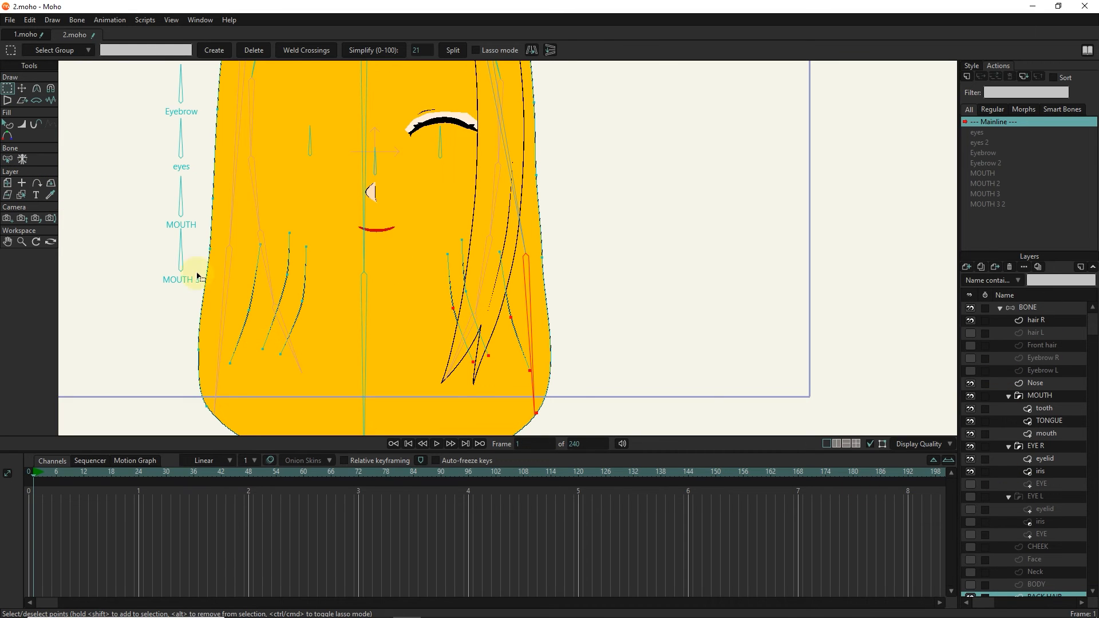
pyautogui.click(5, 160)
pyautogui.moveTo(229, 473); pyautogui.dragTo(29, 462)
# Turn the hidden layers from hair L down to BODY visible again and play the animation from the start
pyautogui.scroll(-2, 375, 367)
pyautogui.moveTo(971, 371); pyautogui.dragTo(974, 333)
pyautogui.scroll(-1, 974, 366)
pyautogui.moveTo(971, 446); pyautogui.dragTo(969, 547)
pyautogui.click(437, 444)
pyautogui.moveTo(110, 471); pyautogui.dragTo(28, 469)
pyautogui.scroll(5, 367, 130)
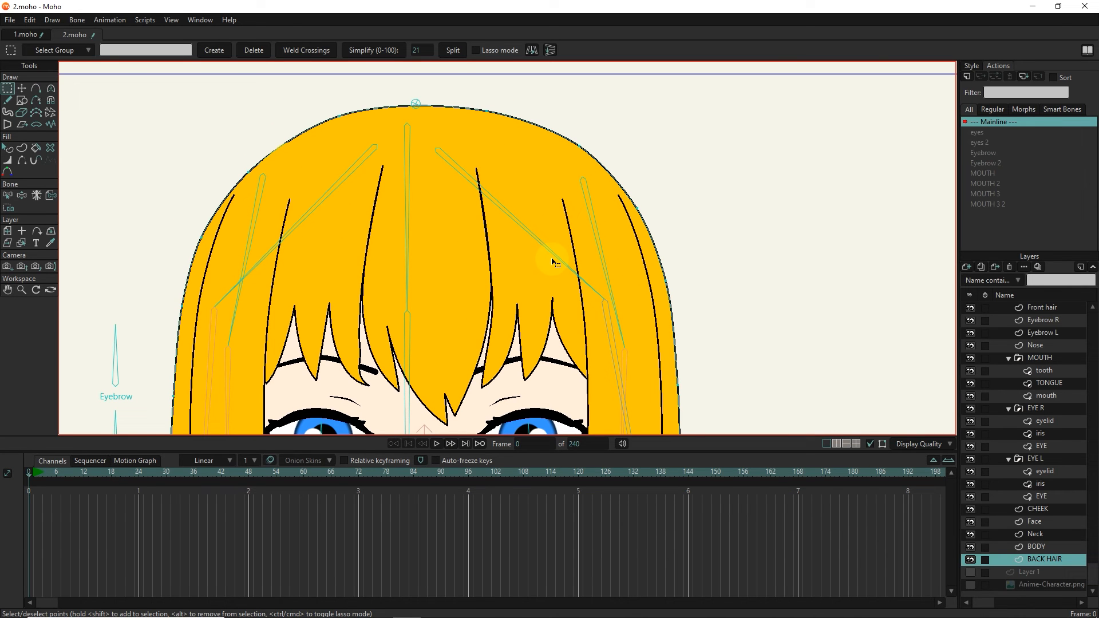
pyautogui.scroll(3, 1021, 345)
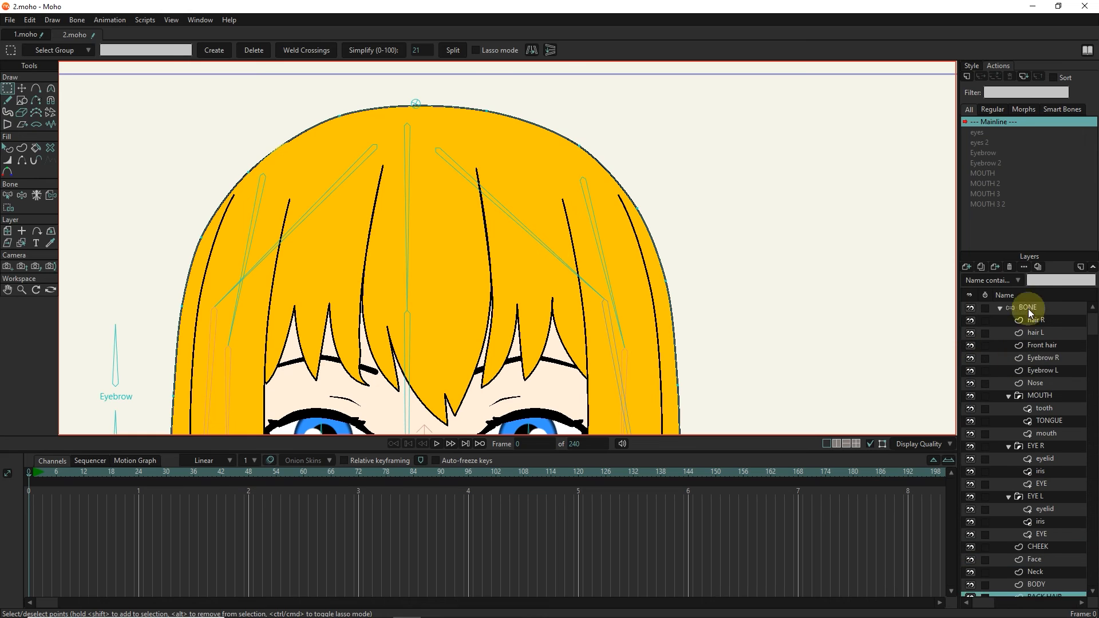
# Add two chains of three bones to the BONE layer, running down the two tips of the central fringe strand
pyautogui.click(1027, 308)
pyautogui.click(23, 89)
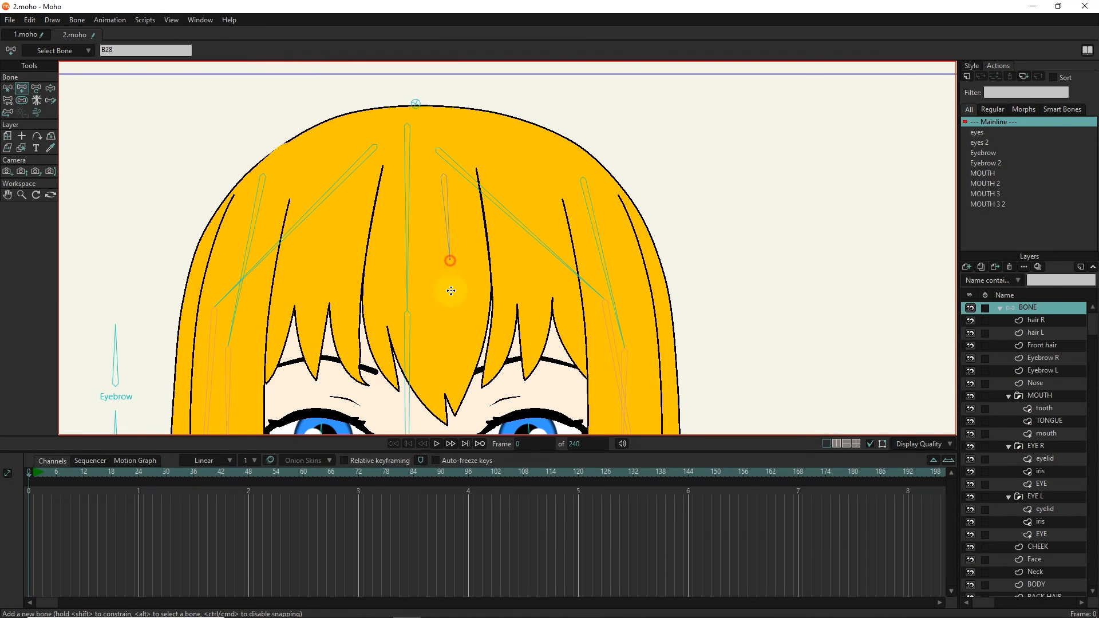
pyautogui.moveTo(456, 339); pyautogui.dragTo(461, 408)
pyautogui.moveTo(403, 183); pyautogui.dragTo(439, 418)
# Add three more three-bone chains, one down each fringe strand on the right side of the front hair
pyautogui.moveTo(493, 176); pyautogui.dragTo(504, 302)
pyautogui.moveTo(504, 301); pyautogui.dragTo(490, 380)
pyautogui.moveTo(534, 271); pyautogui.dragTo(534, 298)
pyautogui.moveTo(535, 299); pyautogui.dragTo(525, 382)
pyautogui.moveTo(554, 200); pyautogui.dragTo(567, 267)
pyautogui.moveTo(567, 267); pyautogui.dragTo(573, 308)
pyautogui.moveTo(573, 308); pyautogui.dragTo(587, 357)
# Add four bone chains down the fringe strands on the left side of the front hair
pyautogui.moveTo(384, 193); pyautogui.dragTo(380, 270)
pyautogui.moveTo(379, 271); pyautogui.dragTo(377, 325)
pyautogui.moveTo(377, 324); pyautogui.dragTo(392, 383)
pyautogui.moveTo(346, 176); pyautogui.dragTo(341, 311)
pyautogui.moveTo(341, 311); pyautogui.dragTo(360, 379)
pyautogui.moveTo(315, 184); pyautogui.dragTo(305, 242)
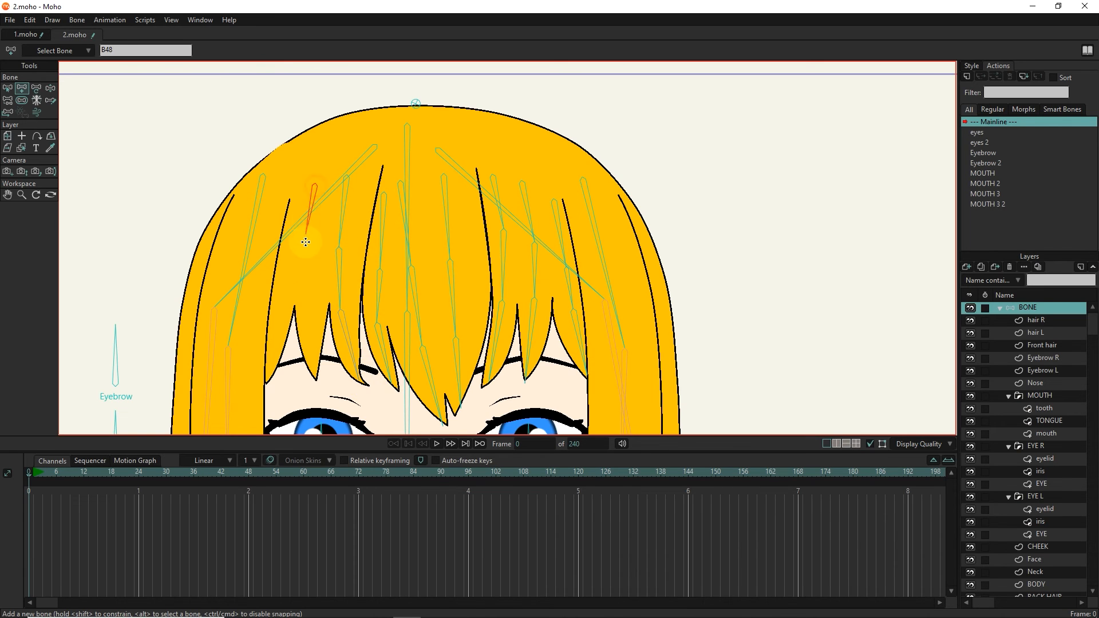
pyautogui.moveTo(290, 200); pyautogui.dragTo(274, 312)
pyautogui.moveTo(274, 312); pyautogui.dragTo(267, 376)
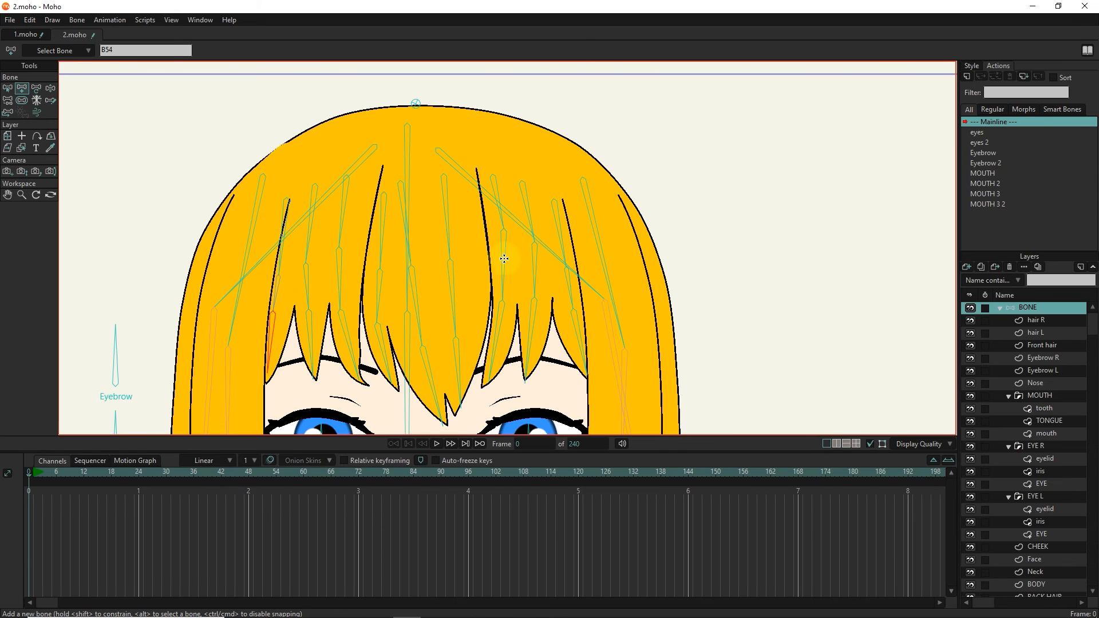
# Select the top bone of every fringe chain and parent them to the bone at the crown of the head
pyautogui.press('b')
pyautogui.keyDown('shift'); pyautogui.click(446, 194); pyautogui.keyUp('shift')
pyautogui.keyDown('shift'); pyautogui.click(403, 194); pyautogui.keyUp('shift')
pyautogui.keyDown('shift'); pyautogui.click(384, 200); pyautogui.keyUp('shift')
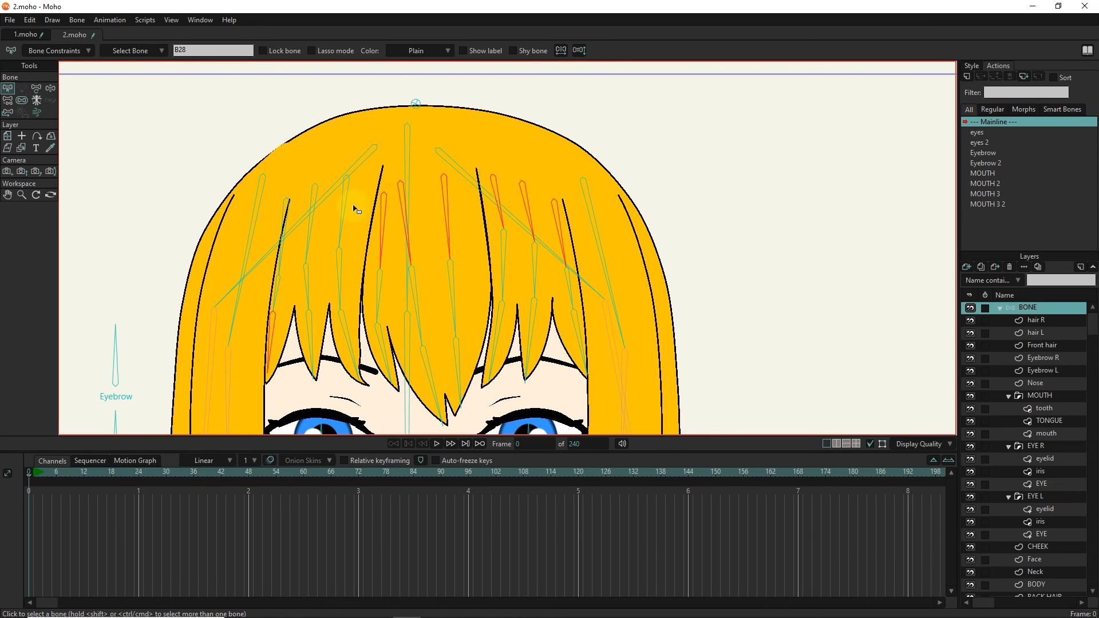
pyautogui.click(7, 99)
pyautogui.click(416, 104)
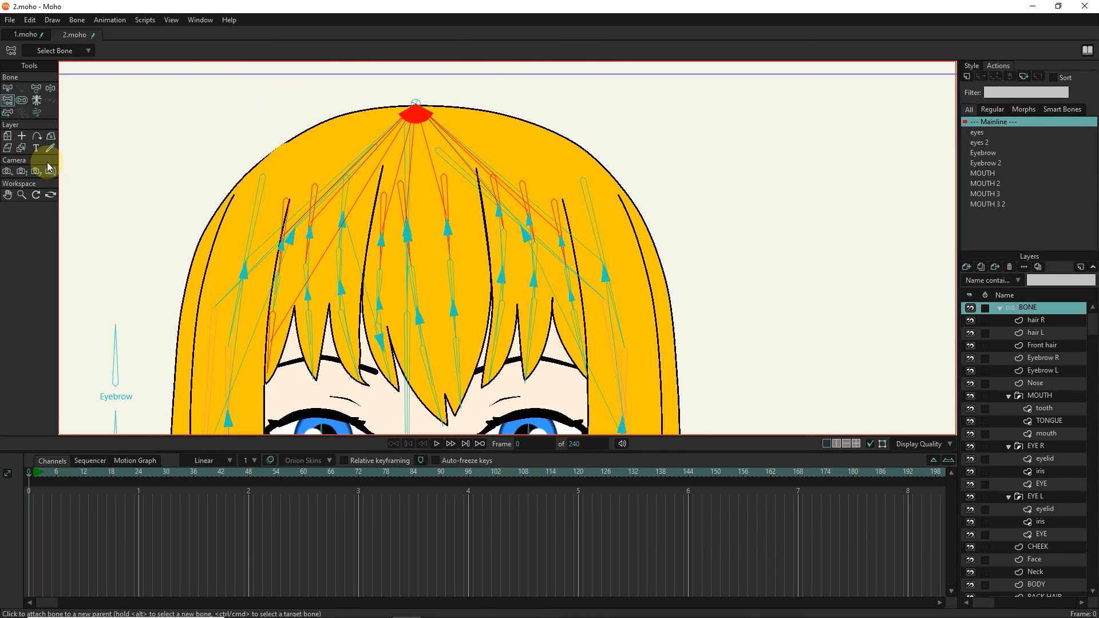
# Select all the fringe chain bones together and set their bone strength to 0
pyautogui.click(8, 88)
pyautogui.click(107, 111)
pyautogui.moveTo(617, 190); pyautogui.dragTo(229, 387)
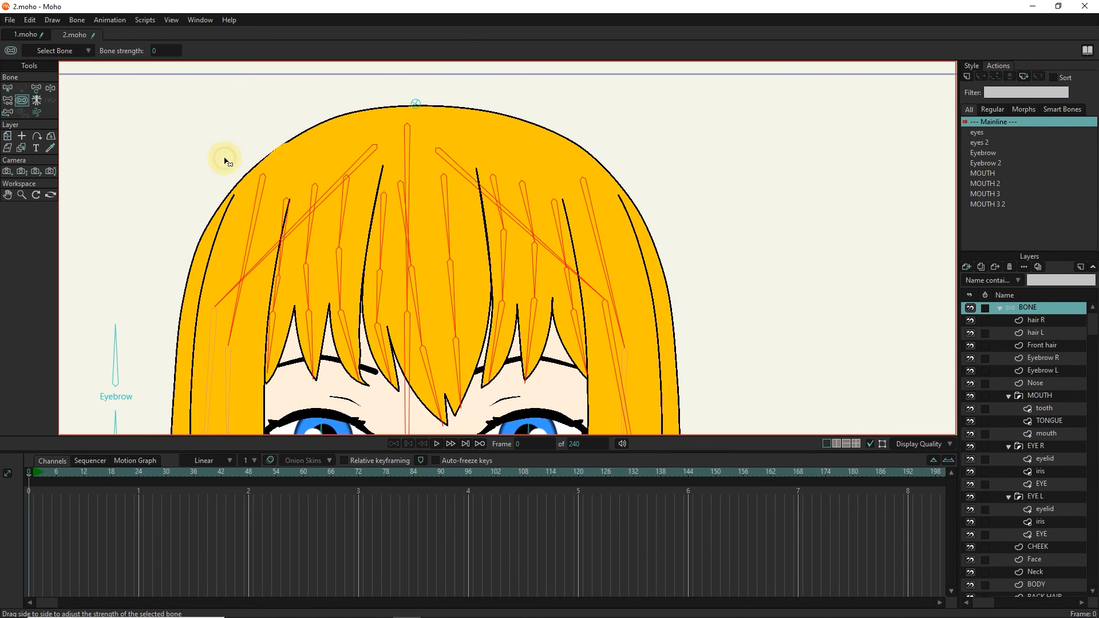
pyautogui.press('b')
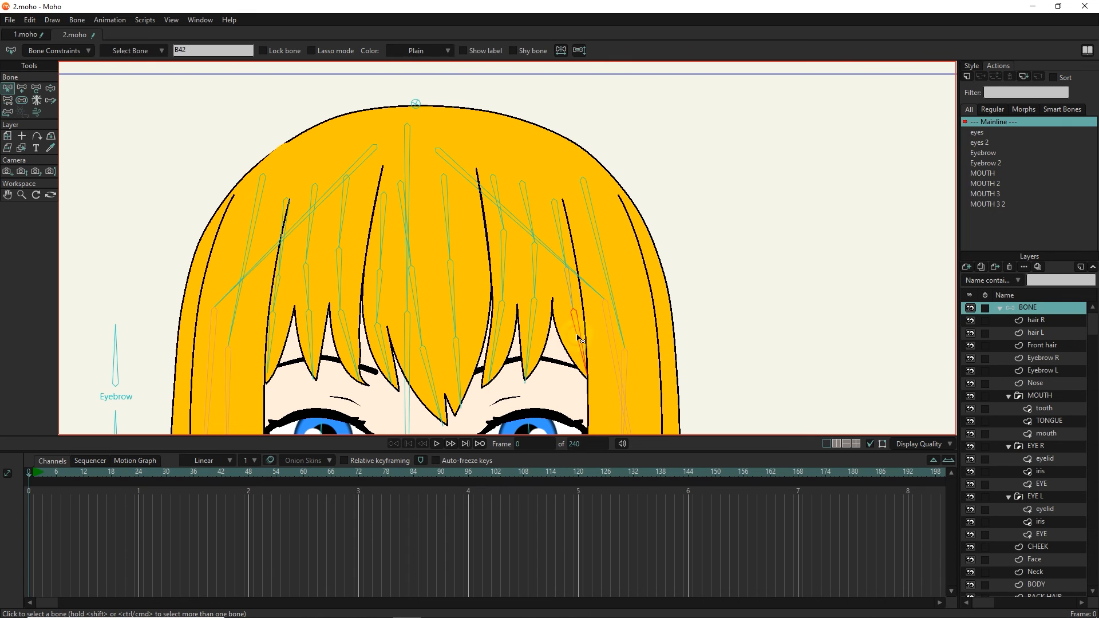
# Bind the Front hair tip points at the far right of the fringe to the lowest bone of the rightmost chain
pyautogui.click(580, 333)
pyautogui.keyDown('shift'); pyautogui.click(531, 332); pyautogui.keyUp('shift')
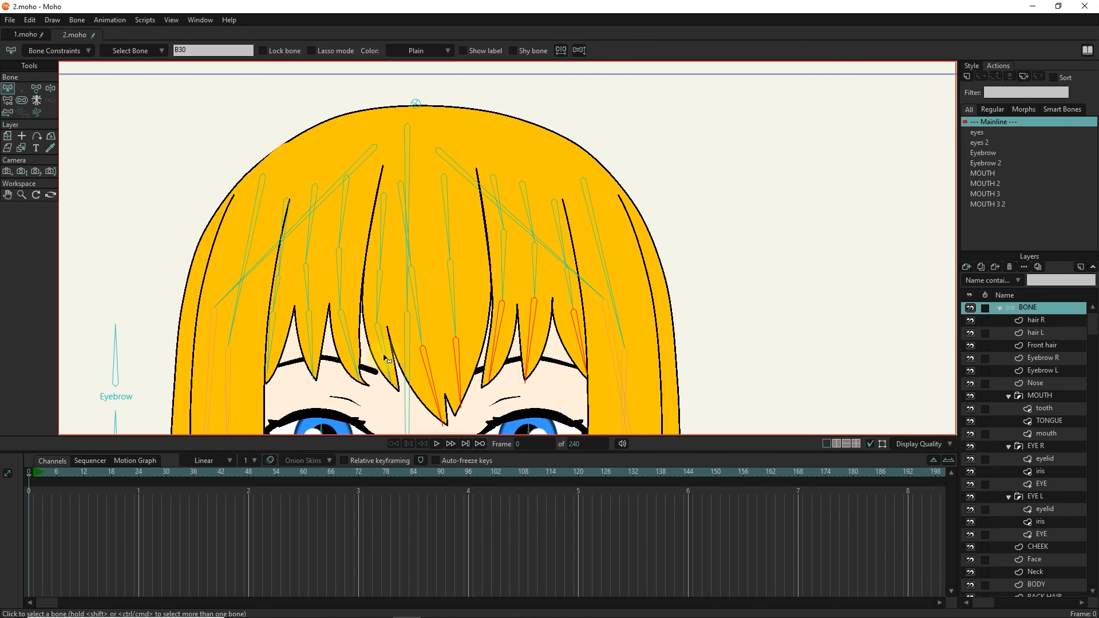
pyautogui.click(575, 347)
pyautogui.moveTo(575, 347); pyautogui.dragTo(488, 302)
pyautogui.click(21, 147)
pyautogui.click(251, 229)
pyautogui.scroll(1, 487, 306)
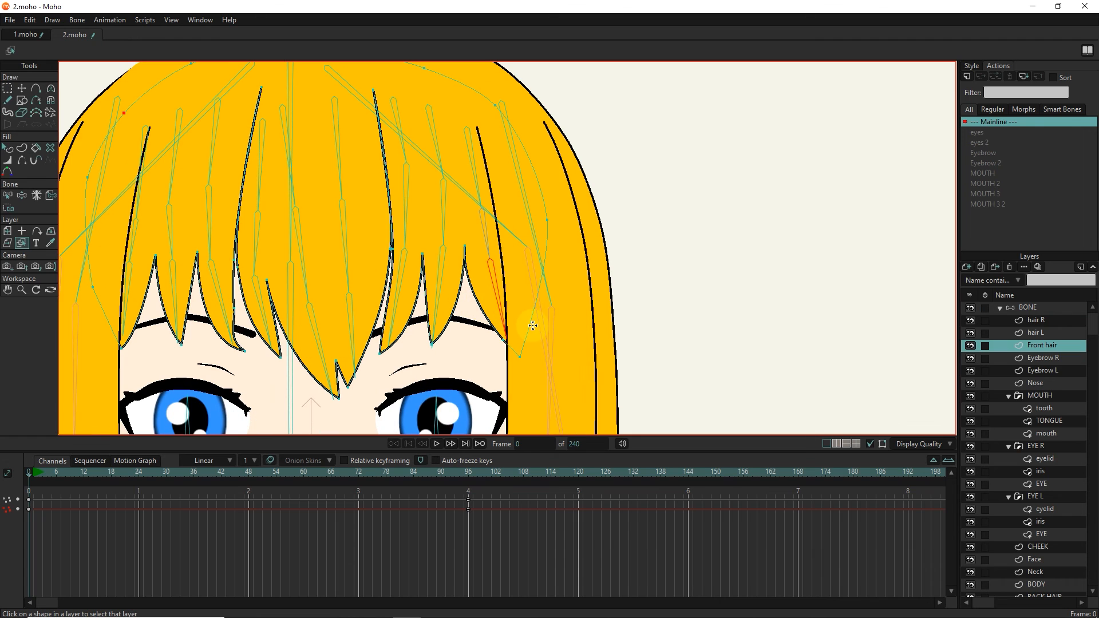
pyautogui.click(8, 88)
pyautogui.moveTo(476, 316); pyautogui.dragTo(543, 375)
pyautogui.click(8, 207)
pyautogui.click(197, 51)
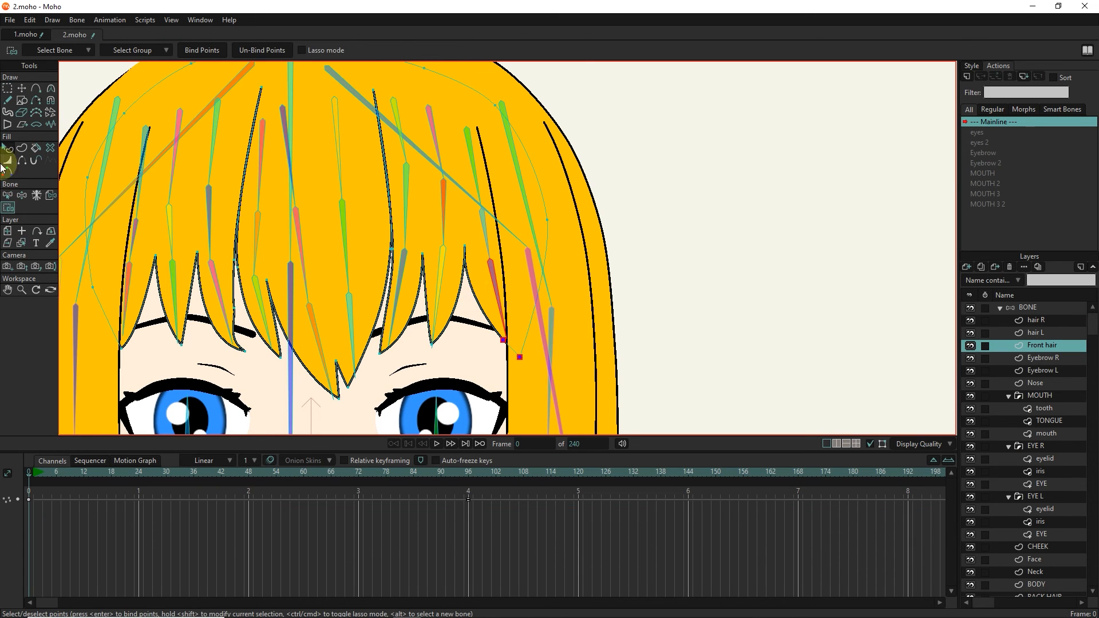
# Bind the tip point of the second Front hair strand from the right to the lowest bone of its chain
pyautogui.click(7, 196)
pyautogui.click(437, 298)
pyautogui.press('i')
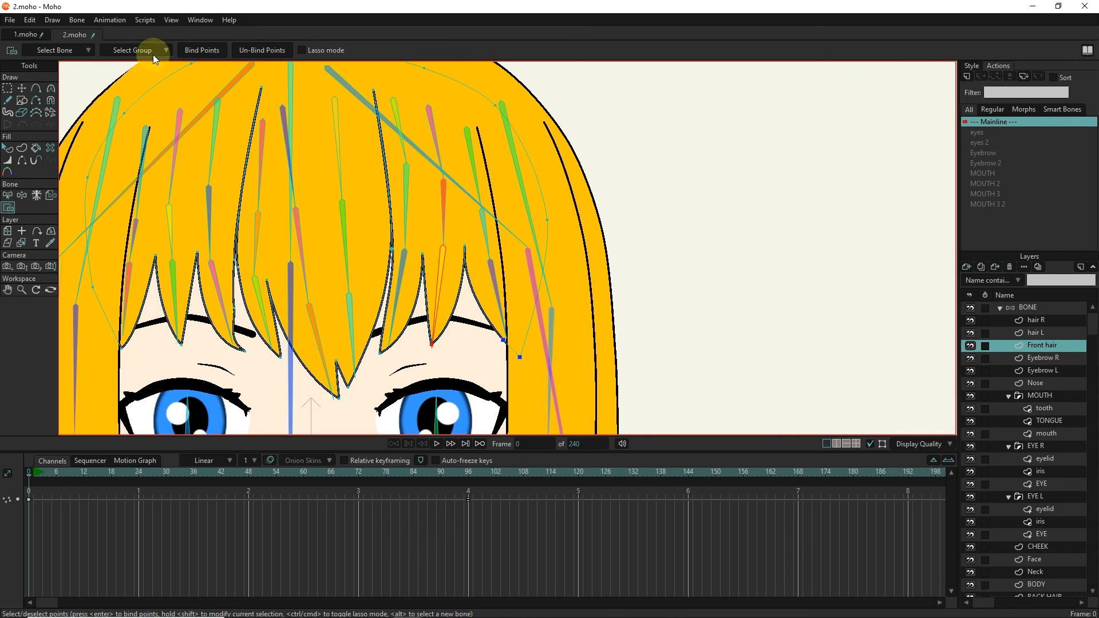
# Bind the tip point of the third Front hair strand from the right to the lowest bone of its chain
pyautogui.click(8, 196)
pyautogui.click(400, 306)
pyautogui.press('g')
pyautogui.moveTo(411, 324); pyautogui.dragTo(375, 364)
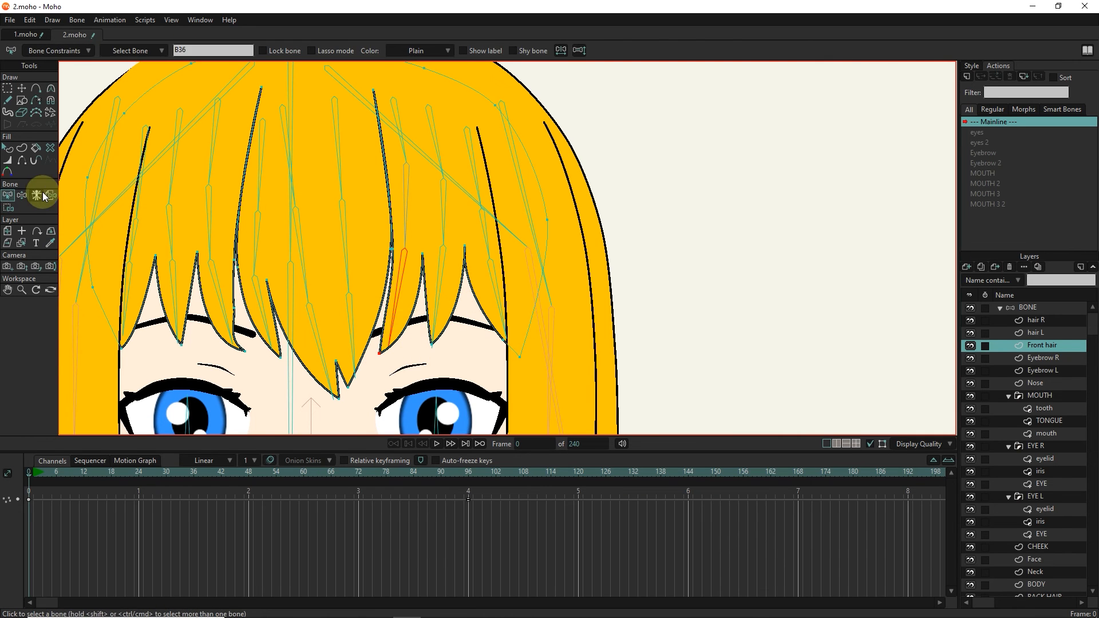
pyautogui.click(10, 209)
pyautogui.click(204, 50)
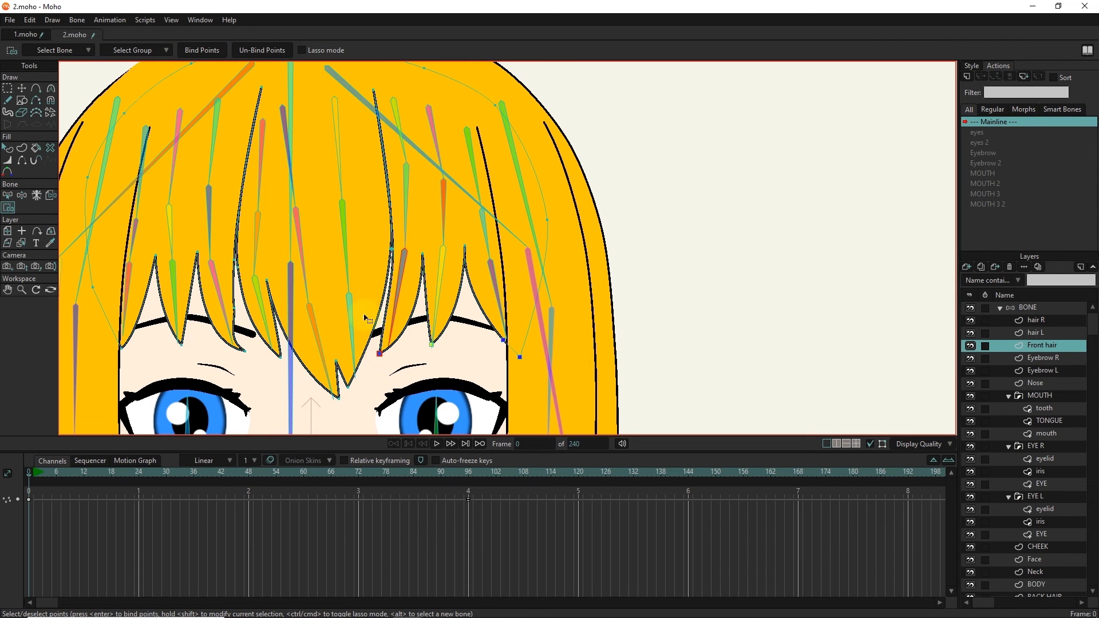
# Bind the right tip point of the central Front hair strand to the lowest bone of the chain above it
pyautogui.press('g')
pyautogui.click(8, 195)
pyautogui.click(350, 319)
pyautogui.press('g')
pyautogui.moveTo(365, 335); pyautogui.dragTo(344, 410)
pyautogui.click(8, 195)
pyautogui.click(8, 207)
pyautogui.click(204, 50)
# Bind the left tip and notch points of the central Front hair strand to the lowest bone of the neighbouring chain
pyautogui.click(8, 195)
pyautogui.click(314, 320)
pyautogui.press('g')
pyautogui.moveTo(327, 359); pyautogui.dragTo(344, 404)
pyautogui.click(8, 196)
pyautogui.click(8, 207)
pyautogui.click(200, 50)
pyautogui.press('g')
pyautogui.click(311, 337)
pyautogui.moveTo(316, 363); pyautogui.dragTo(342, 406)
pyautogui.click(8, 207)
pyautogui.click(199, 50)
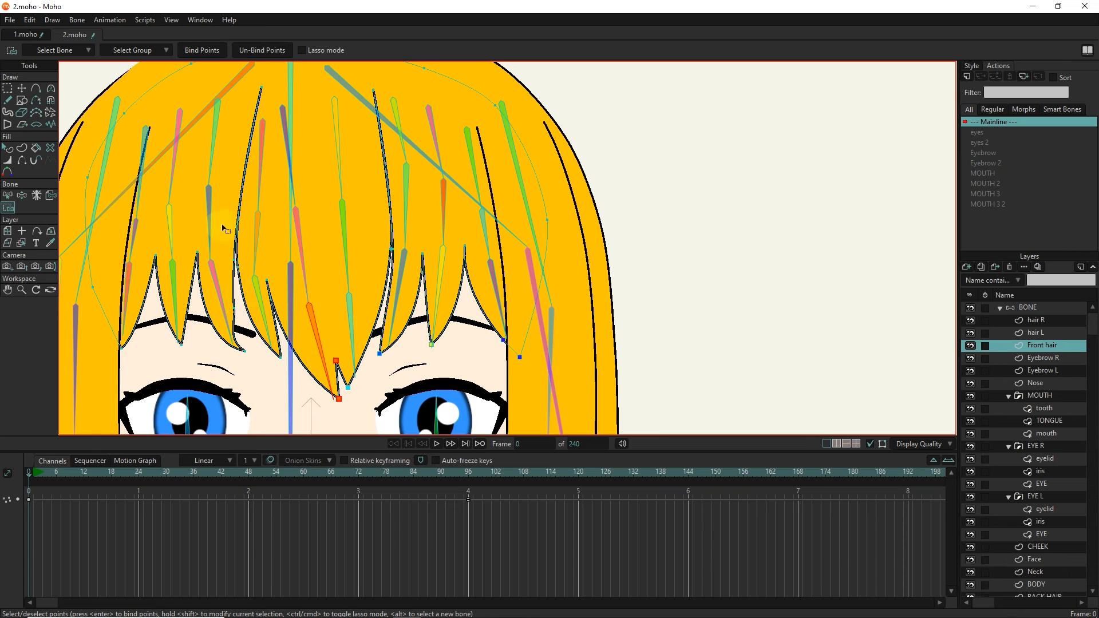
# Bind the tip point of the Front hair strand just left of the central one to its chain's lowest bone
pyautogui.click(8, 196)
pyautogui.click(259, 299)
pyautogui.press('g')
pyautogui.moveTo(261, 338); pyautogui.dragTo(281, 364)
pyautogui.click(8, 207)
pyautogui.click(209, 50)
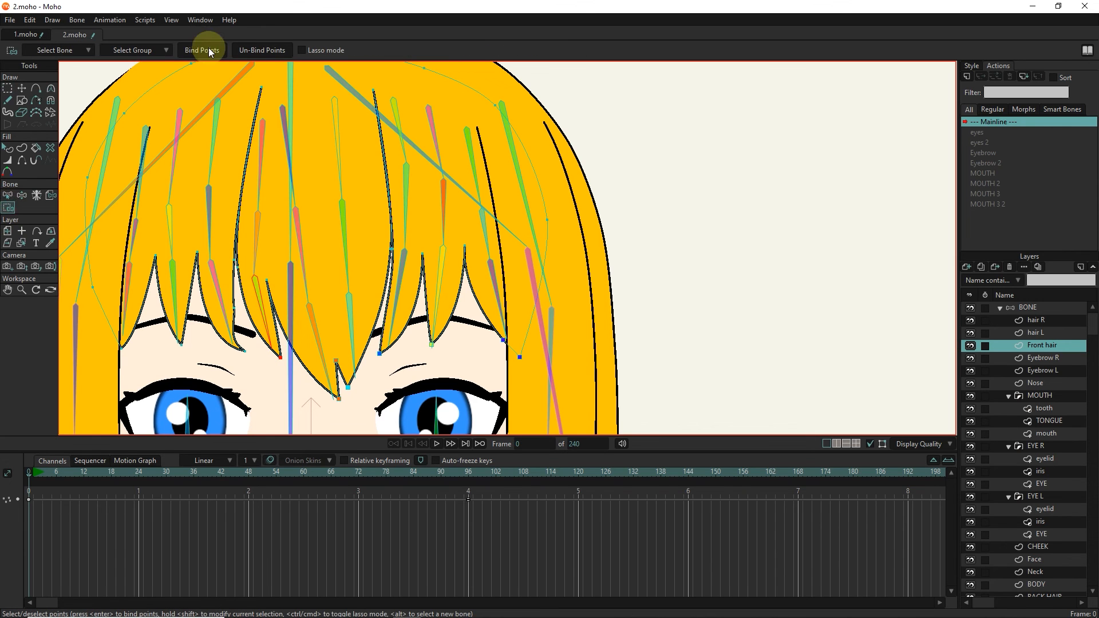
# Bind the tip and inner edge points of the third Front hair strand from the left to its chain's lowest bone
pyautogui.click(8, 195)
pyautogui.click(229, 335)
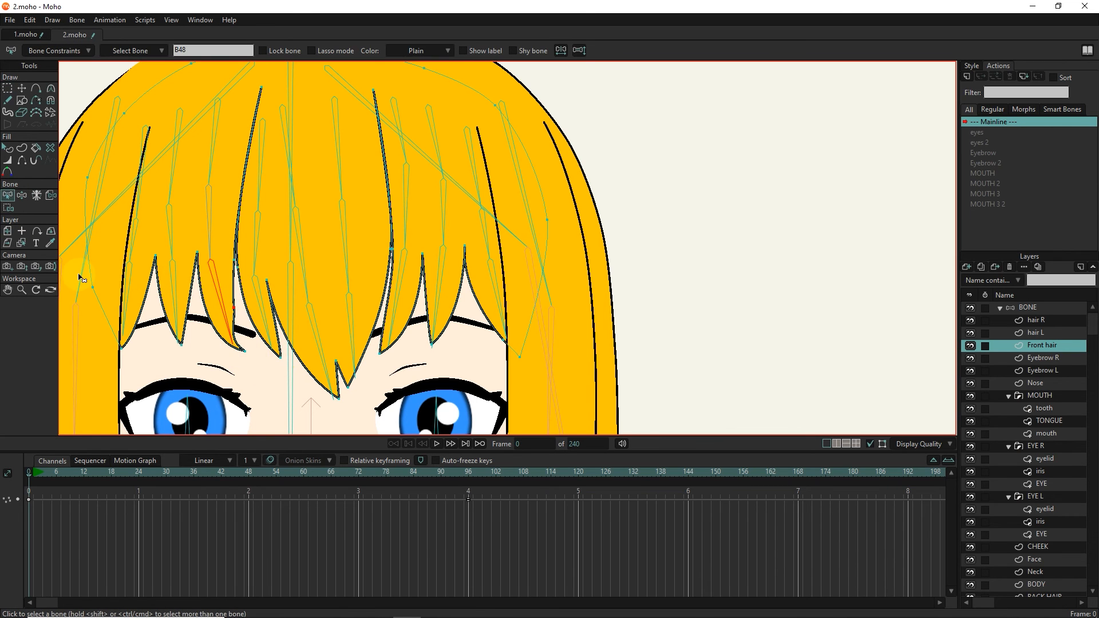
pyautogui.click(8, 207)
pyautogui.moveTo(217, 297); pyautogui.dragTo(242, 361)
pyautogui.moveTo(208, 284); pyautogui.dragTo(247, 369)
# Bind the tip point of the second Front hair strand from the left to the lowest bone of its chain
pyautogui.click(8, 195)
pyautogui.click(175, 313)
pyautogui.click(8, 207)
pyautogui.moveTo(167, 332); pyautogui.dragTo(192, 357)
pyautogui.click(8, 196)
pyautogui.click(8, 208)
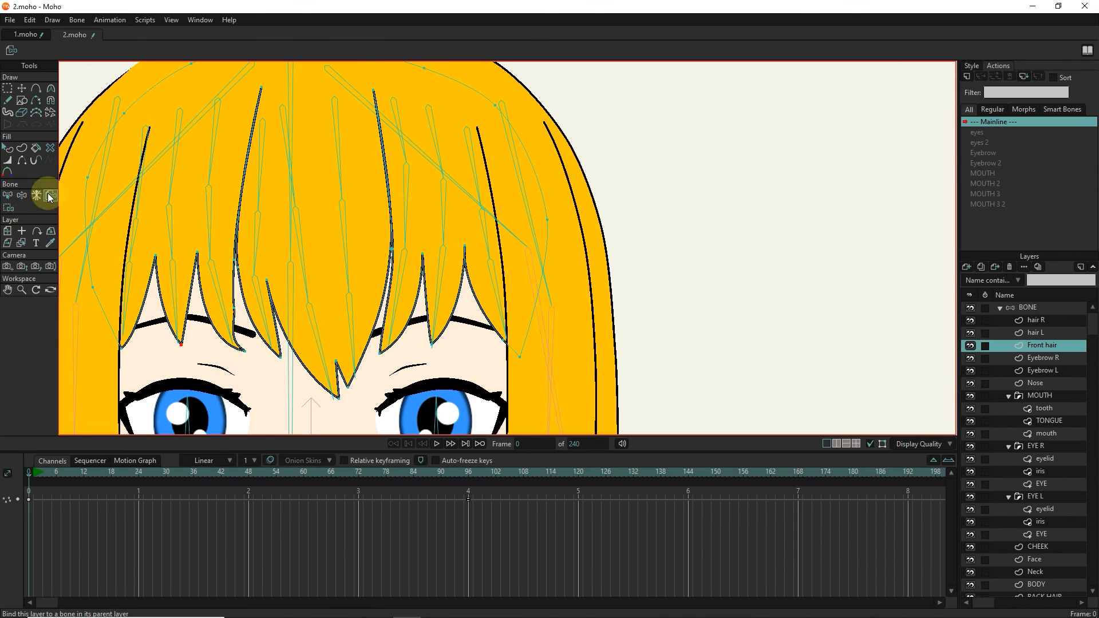
pyautogui.click(8, 195)
pyautogui.click(8, 207)
# Bind the tip point of the leftmost Front hair strand to the lowest bone of its chain
pyautogui.click(8, 196)
pyautogui.click(126, 321)
pyautogui.click(8, 207)
pyautogui.moveTo(110, 337); pyautogui.dragTo(134, 359)
pyautogui.click(202, 51)
pyautogui.scroll(-2, 163, 199)
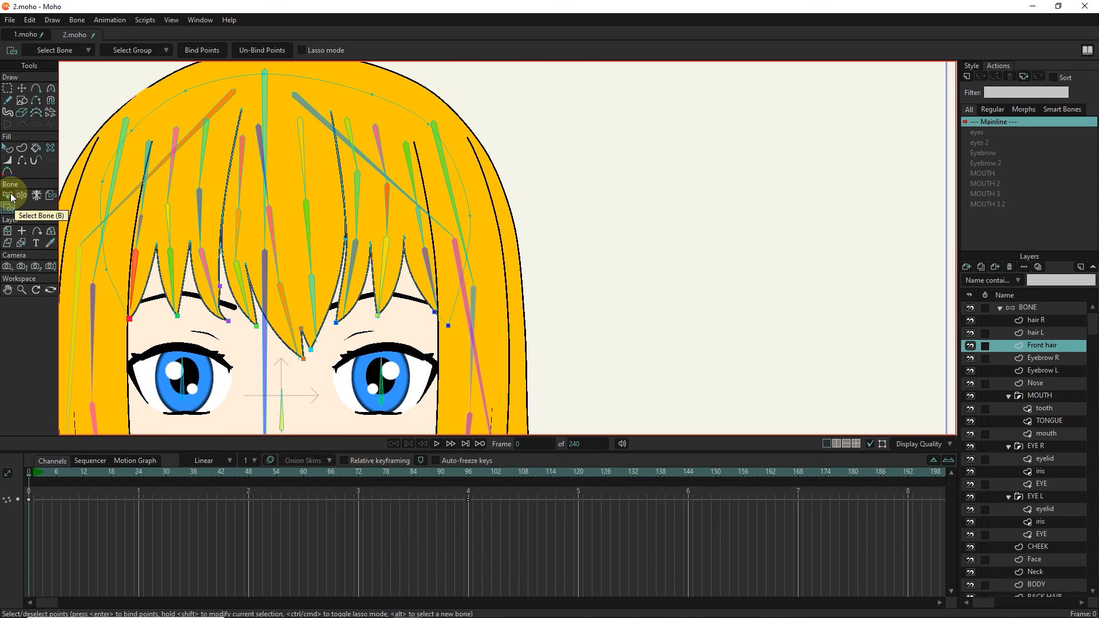
# Enable bone dynamics on the lowest fringe bones with torque force 2, spring force 2, damping force 1 and wind, then scrub the motion
pyautogui.click(1024, 308)
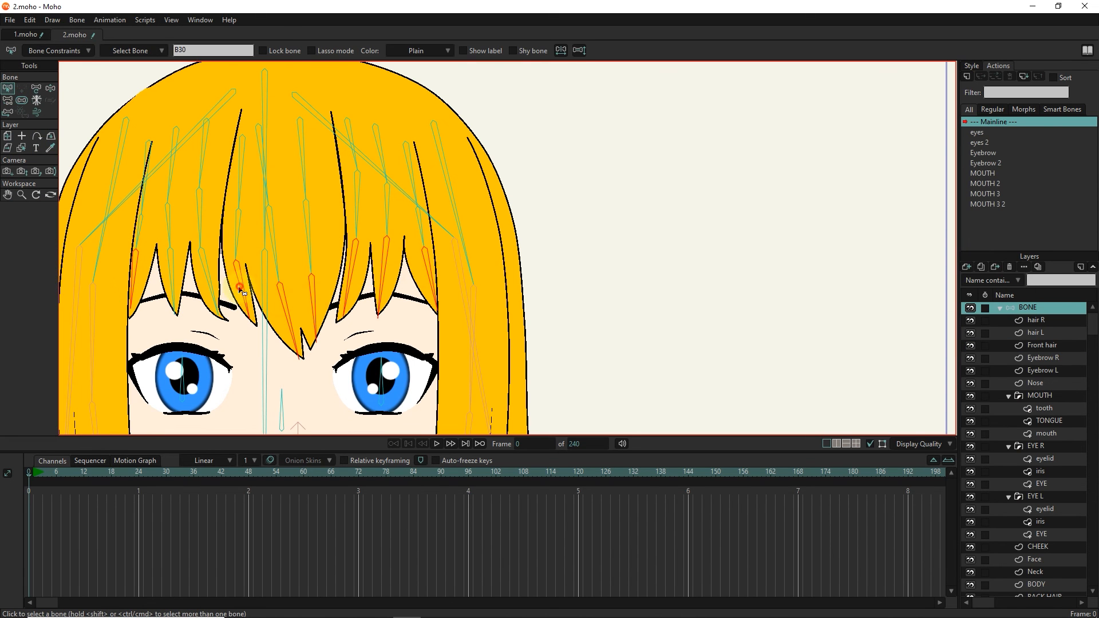
pyautogui.click(57, 50)
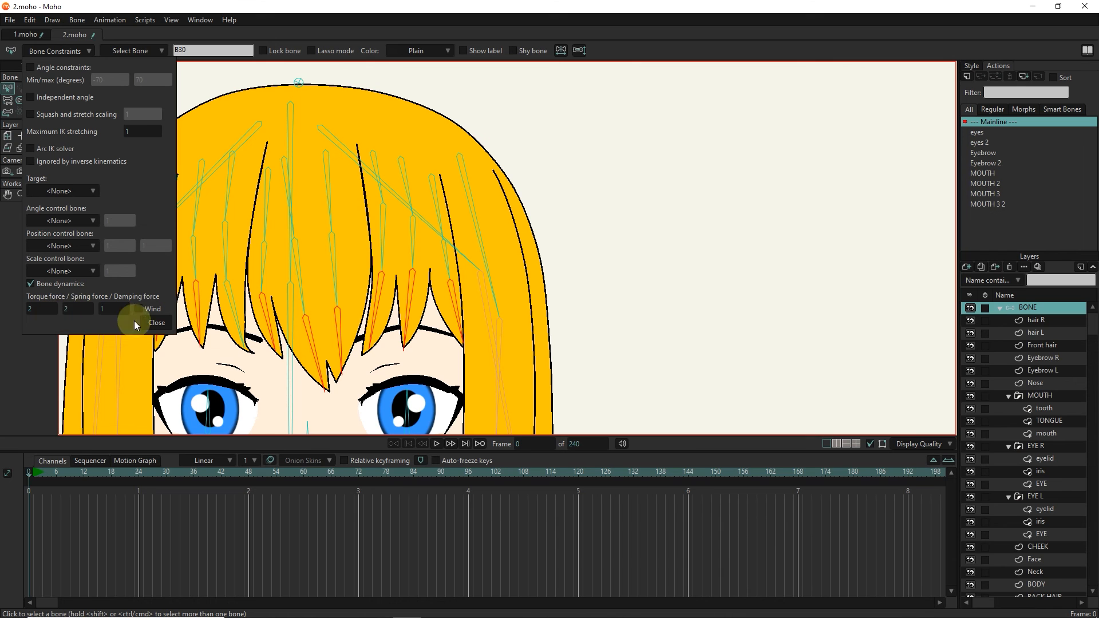
pyautogui.moveTo(62, 473); pyautogui.dragTo(344, 468)
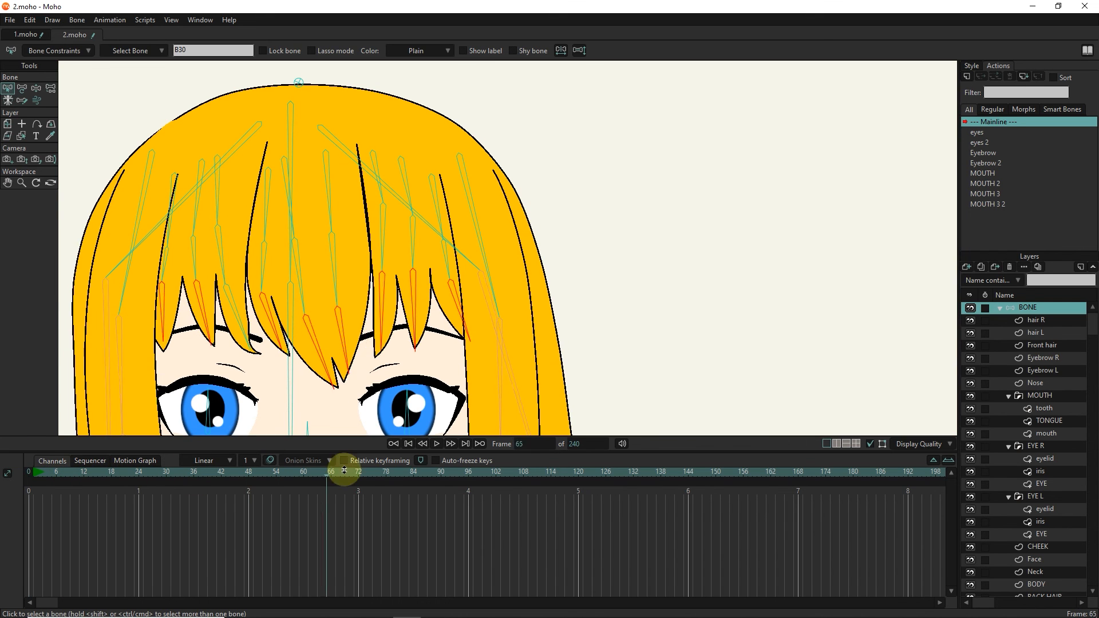
pyautogui.click(408, 445)
# Play the hair animation, collapse the BONE layer and select Layer 1 to preview without bones, then return to frame 0
pyautogui.scroll(-4, 433, 254)
pyautogui.click(438, 444)
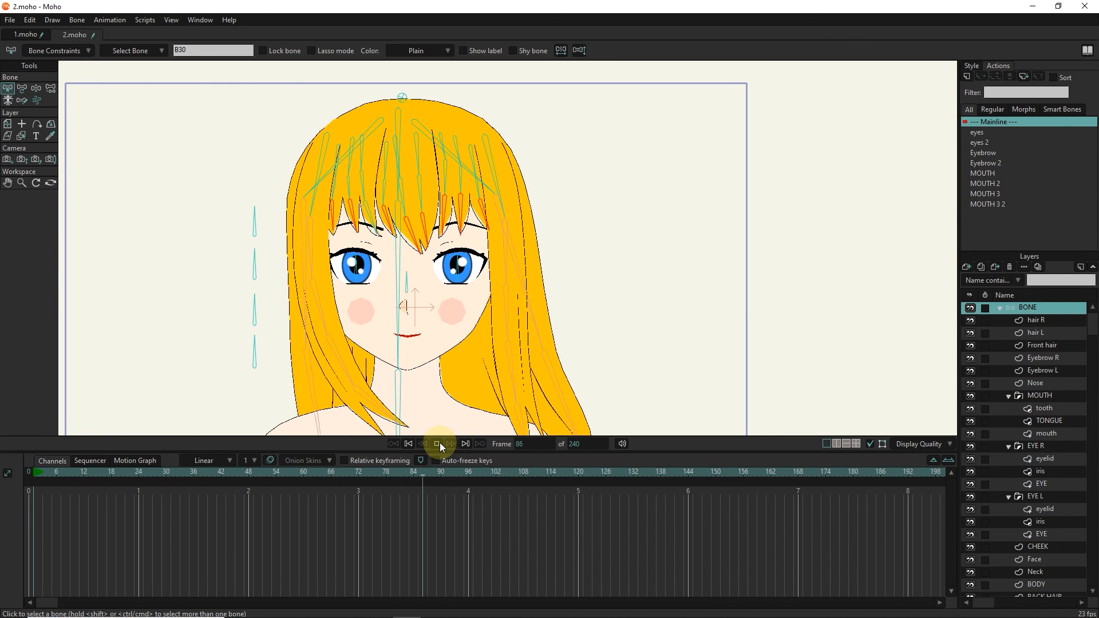
pyautogui.click(1000, 307)
pyautogui.click(1030, 320)
pyautogui.click(35, 479)
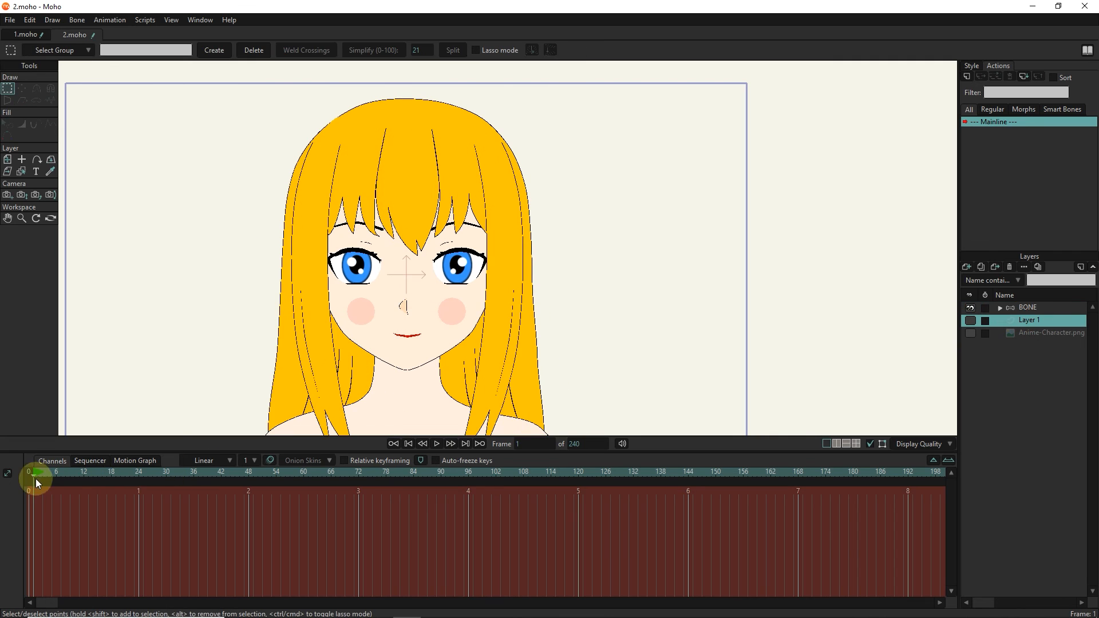
pyautogui.click(435, 444)
pyautogui.scroll(-2, 422, 297)
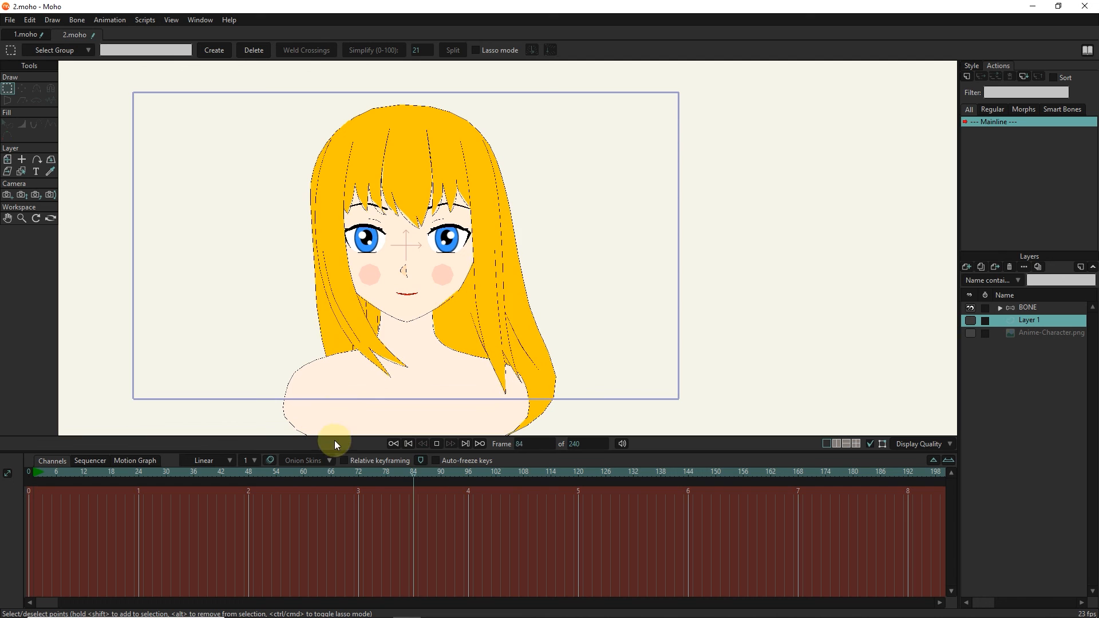
pyautogui.click(438, 444)
pyautogui.moveTo(94, 473); pyautogui.dragTo(5, 475)
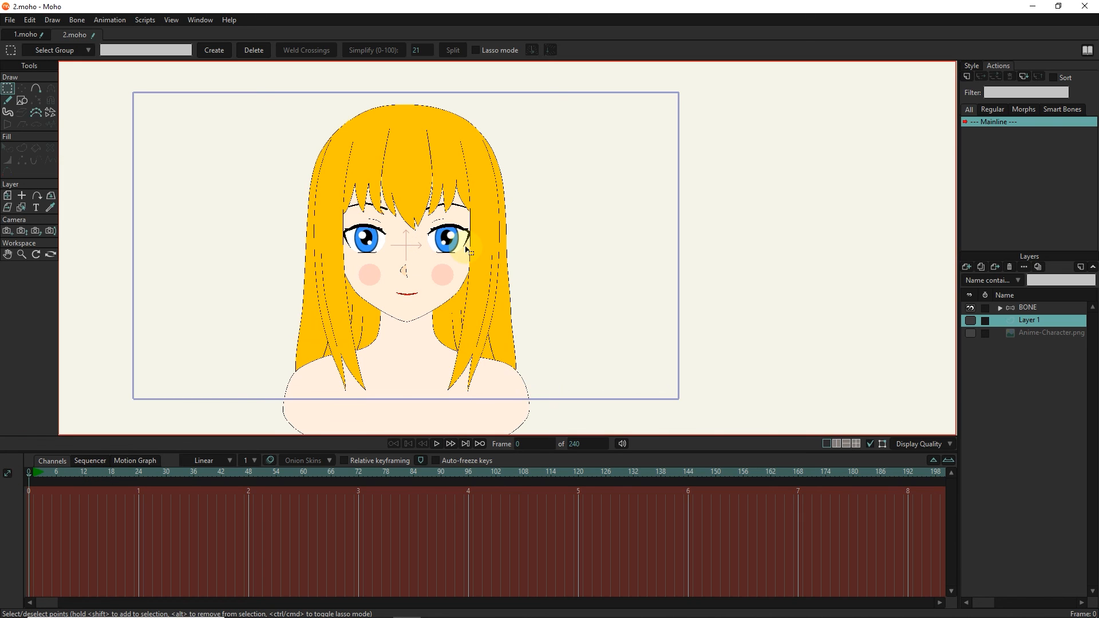
# Add a vertical unattached bone to the BONE layer, left of the facial dial bones, and name it HEAD
pyautogui.scroll(2, 360, 244)
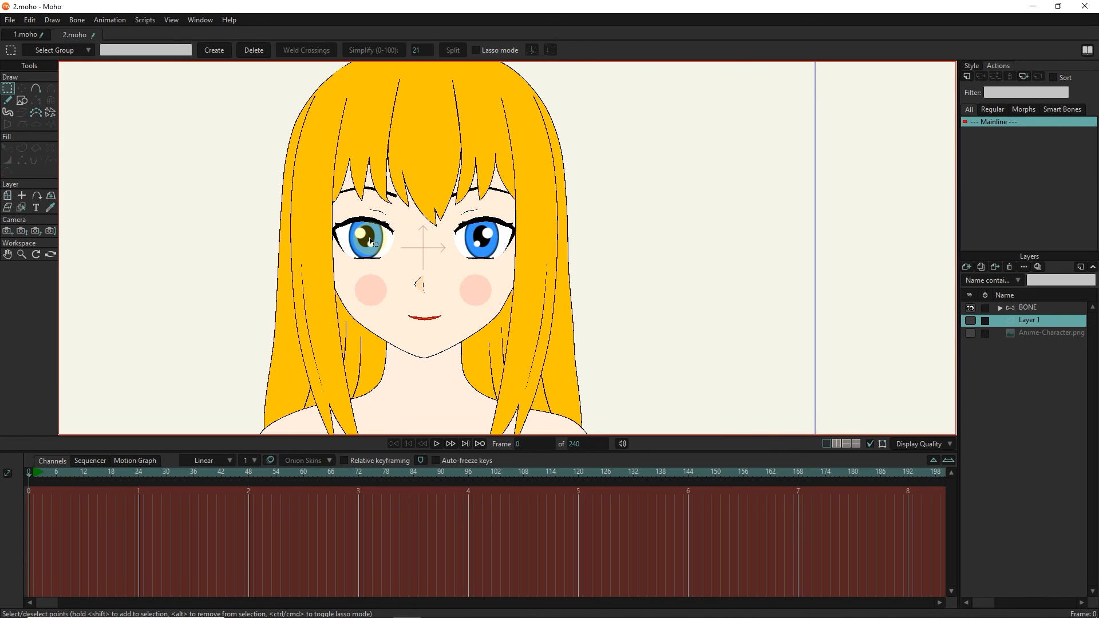
pyautogui.press('Up')
pyautogui.click(37, 88)
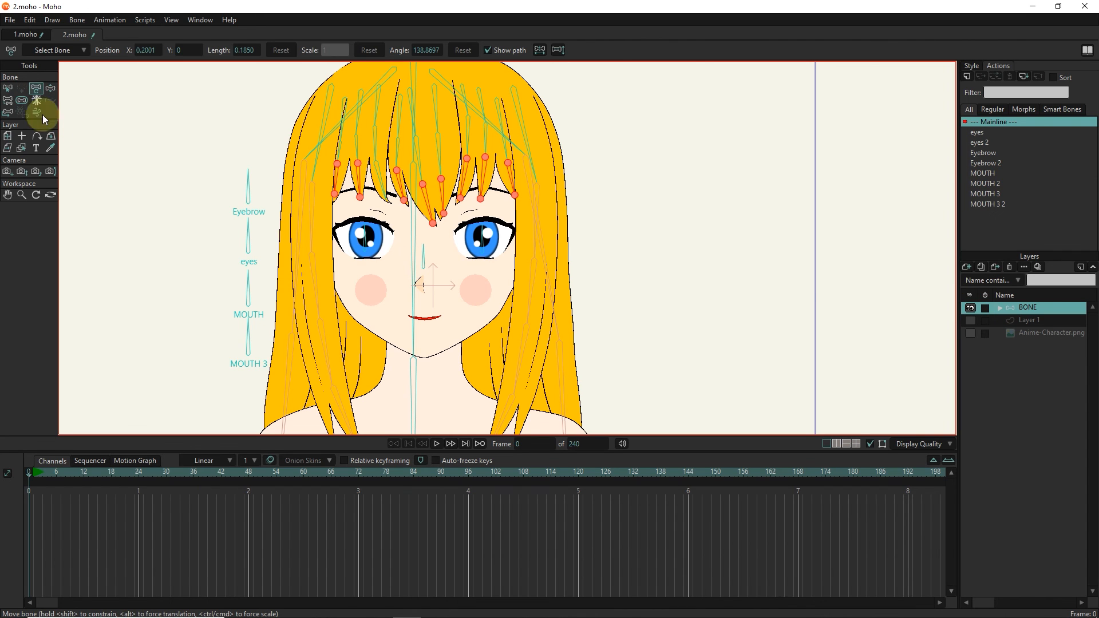
pyautogui.click(8, 89)
pyautogui.click(22, 88)
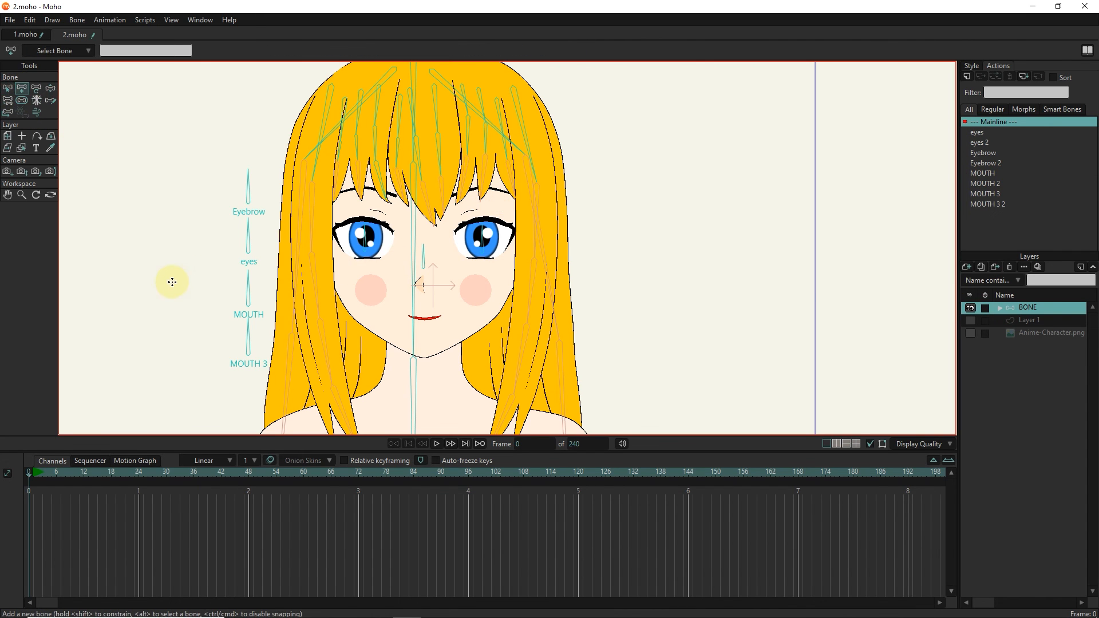
pyautogui.click(131, 50)
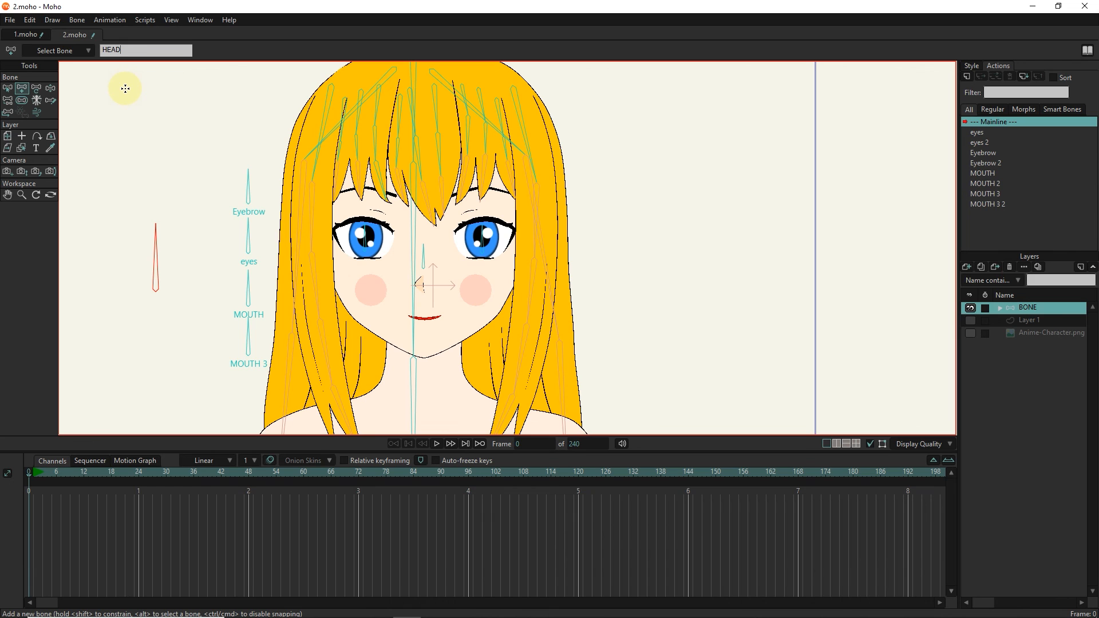
# Check the HEAD bone's strength and the parenting of the rig's bones
pyautogui.click(22, 101)
pyautogui.click(8, 101)
pyautogui.scroll(-2, 324, 289)
pyautogui.moveTo(325, 280); pyautogui.dragTo(349, 301)
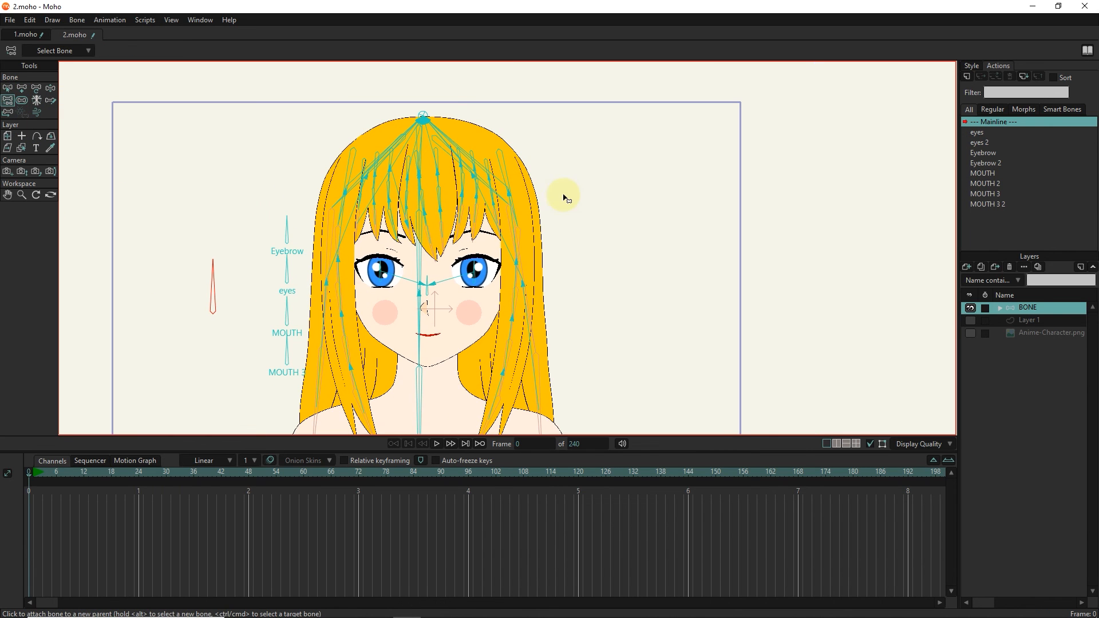
# Create a smart dial for the HEAD bone from -90 to 90 degrees over 48 frames, with separate actions for positive and negative angles
pyautogui.click(7, 88)
pyautogui.click(76, 20)
pyautogui.click(121, 191)
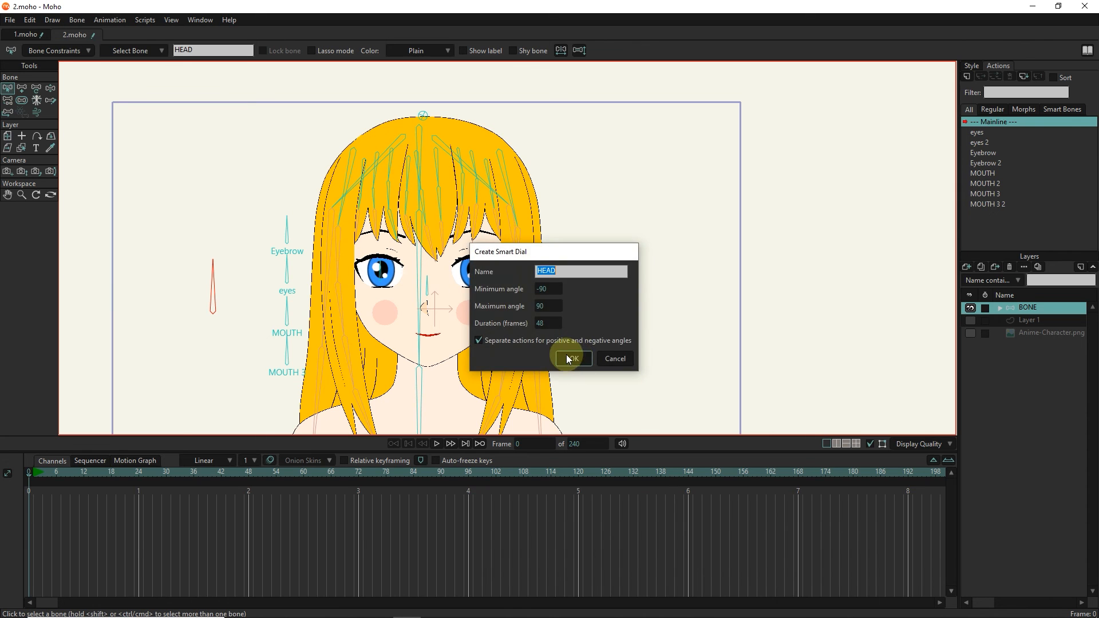
pyautogui.click(569, 359)
# Go to frame 48 of the HEAD action, expand the BONE layer and collapse its MOUTH, EYE R and EYE L groups
pyautogui.moveTo(215, 479); pyautogui.dragTo(252, 483)
pyautogui.click(1000, 308)
pyautogui.scroll(3, 555, 207)
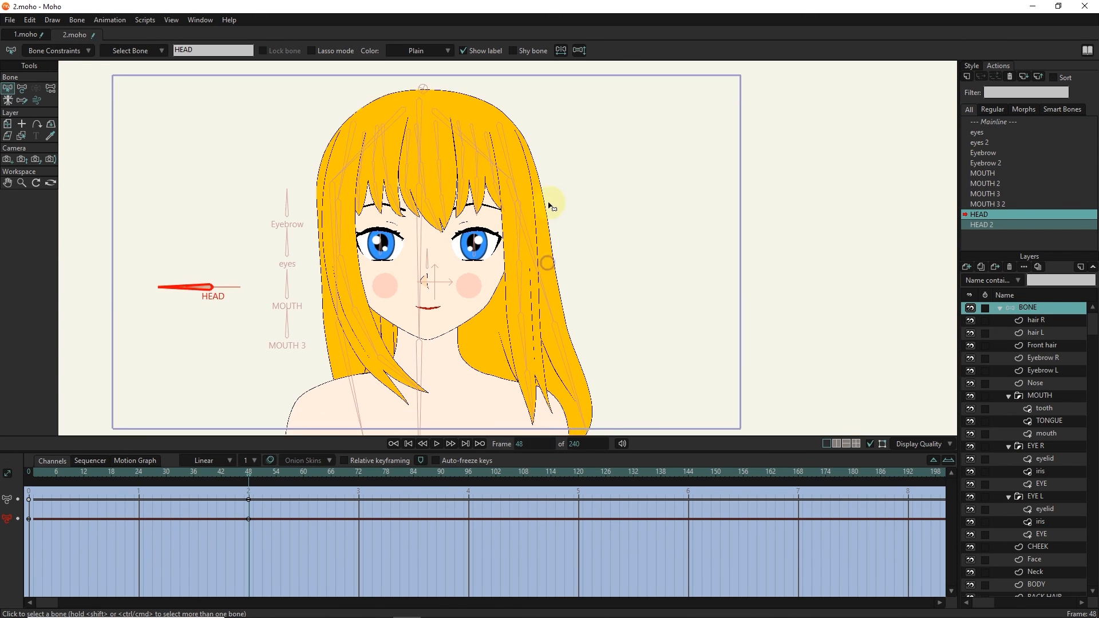
pyautogui.moveTo(448, 168); pyautogui.dragTo(464, 196)
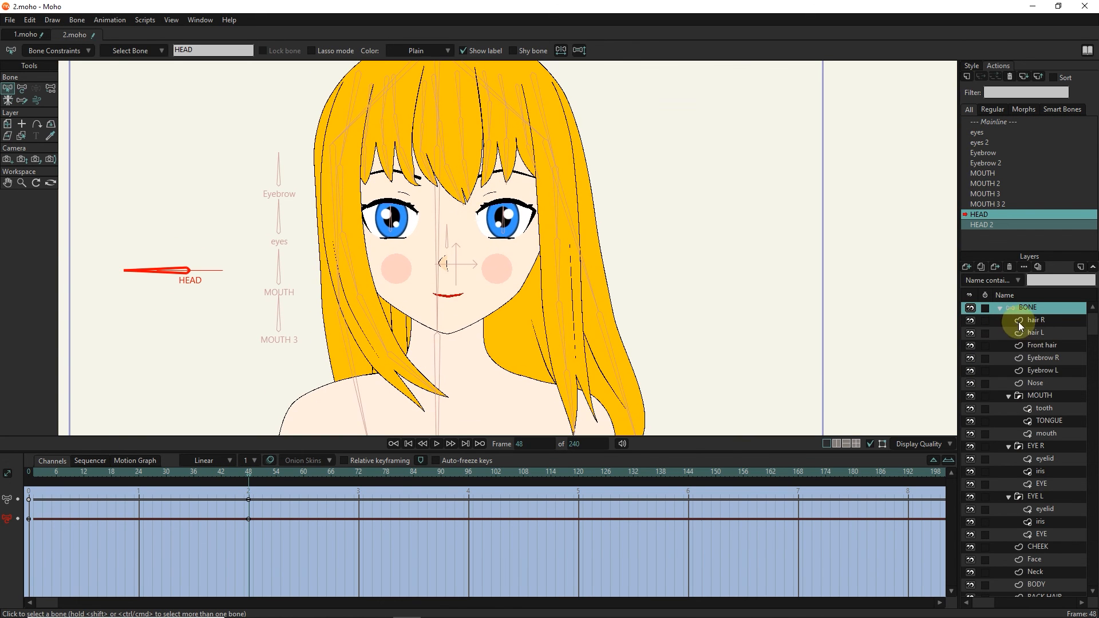
pyautogui.click(1009, 396)
pyautogui.click(1009, 409)
pyautogui.click(1009, 422)
# Move the layers from hair R through Face down to about Y -0.037 at frame 48, and scrub the HEAD action
pyautogui.click(1041, 446)
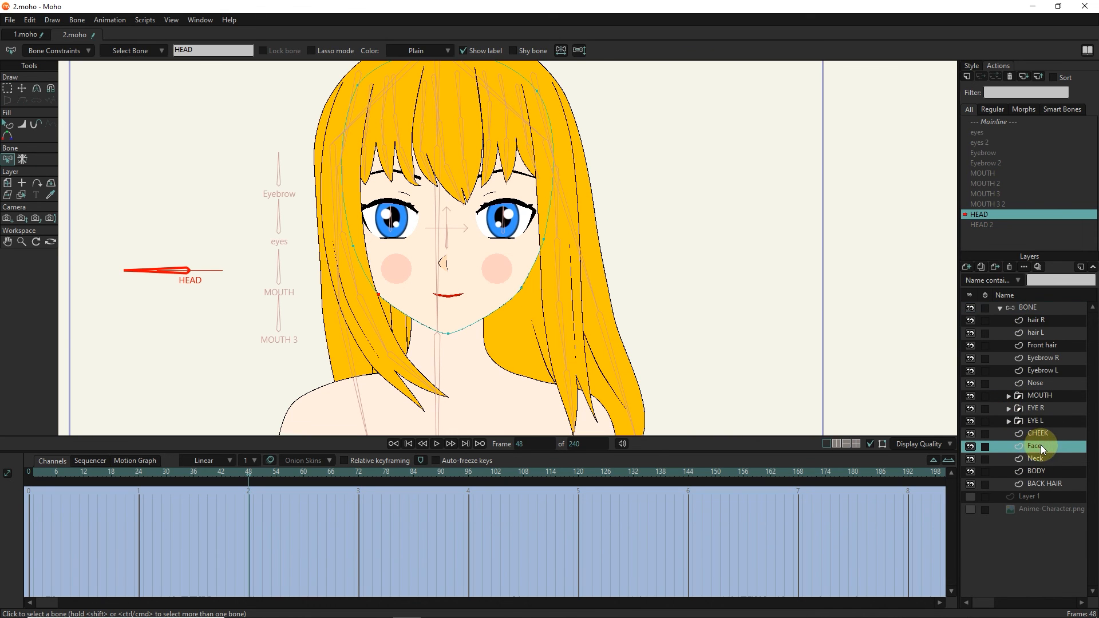
pyautogui.keyDown('shift'); pyautogui.click(1036, 319); pyautogui.keyUp('shift')
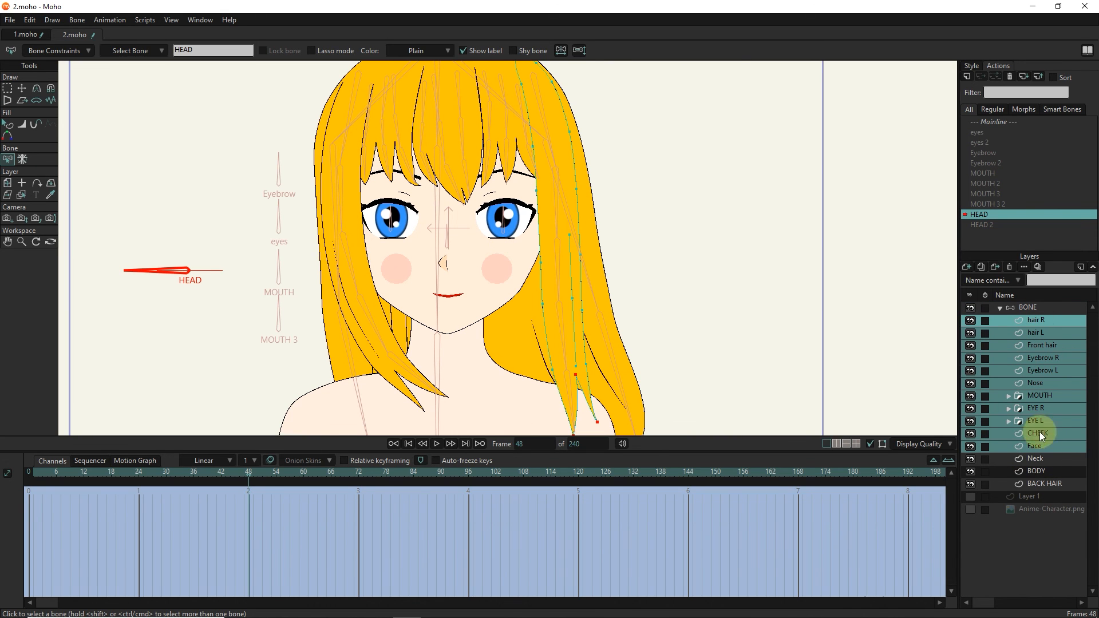
pyautogui.scroll(-1, 414, 208)
pyautogui.click(7, 182)
pyautogui.moveTo(437, 168); pyautogui.dragTo(438, 174)
pyautogui.moveTo(136, 473); pyautogui.dragTo(247, 471)
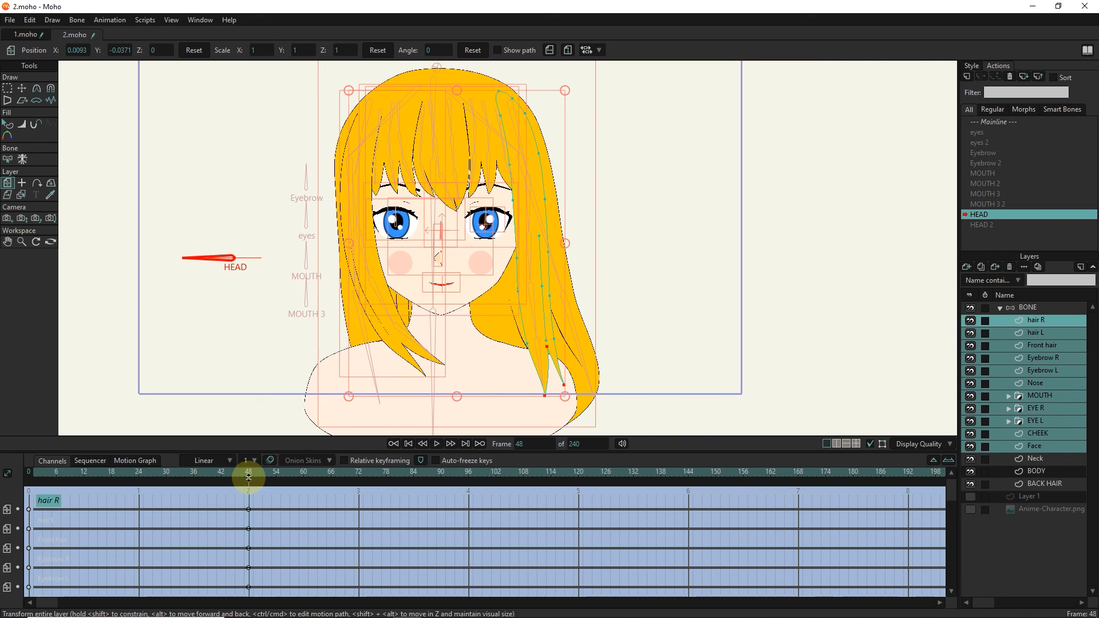
# Try to nudge the selected lower points of the BACK HAIR layer at frame 48 of the HEAD action
pyautogui.click(996, 483)
pyautogui.click(23, 89)
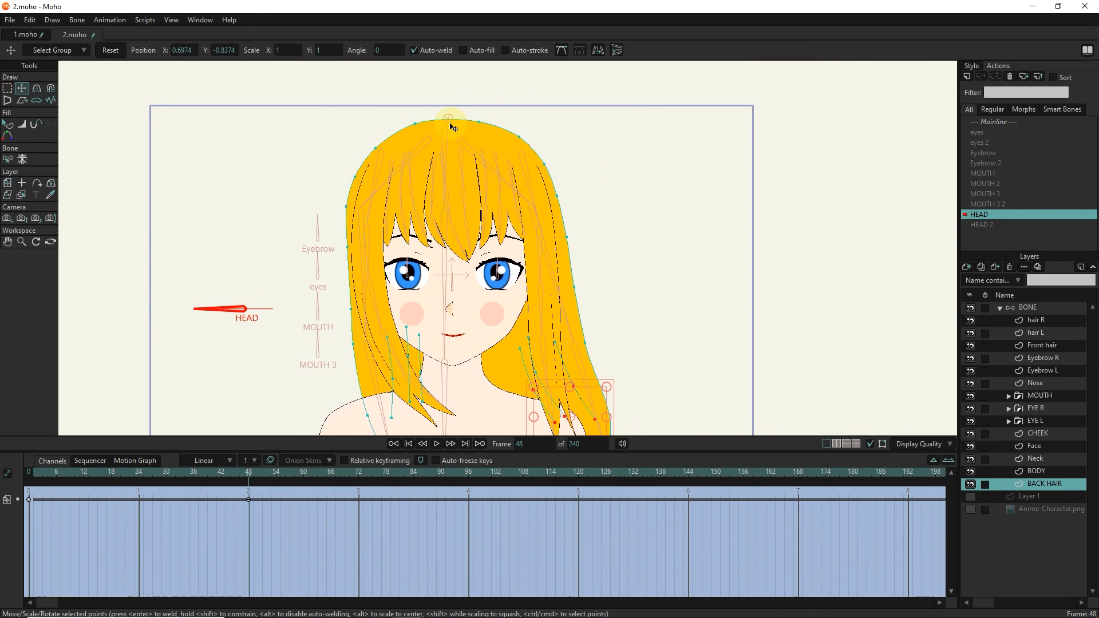
pyautogui.moveTo(482, 127); pyautogui.dragTo(481, 124)
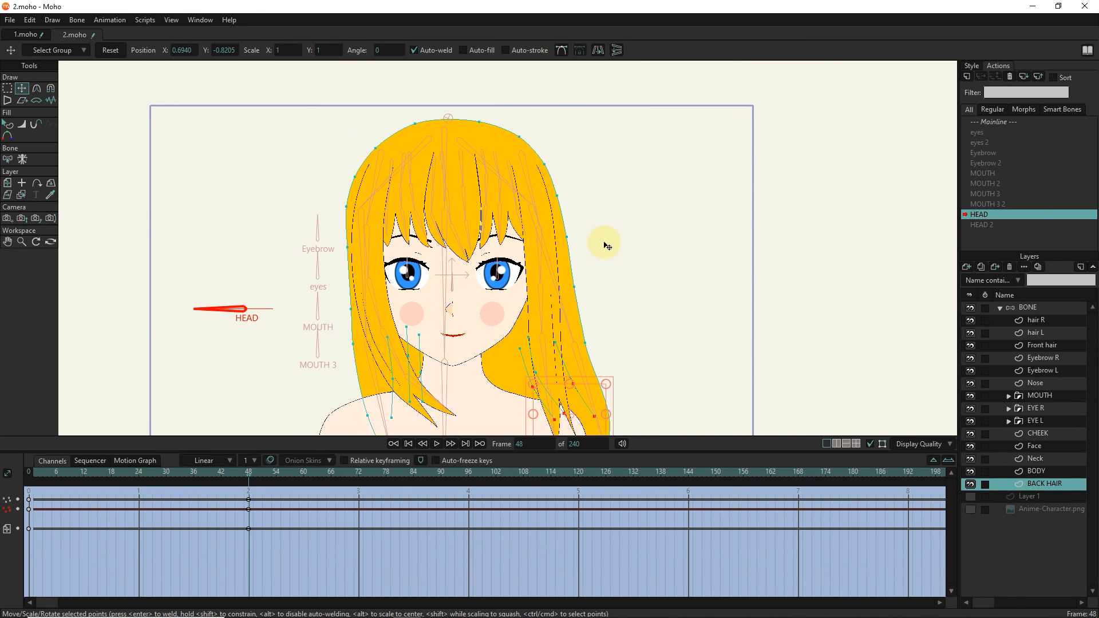
pyautogui.hotkey('ctrl', 'z')
pyautogui.moveTo(49, 472); pyautogui.dragTo(249, 473)
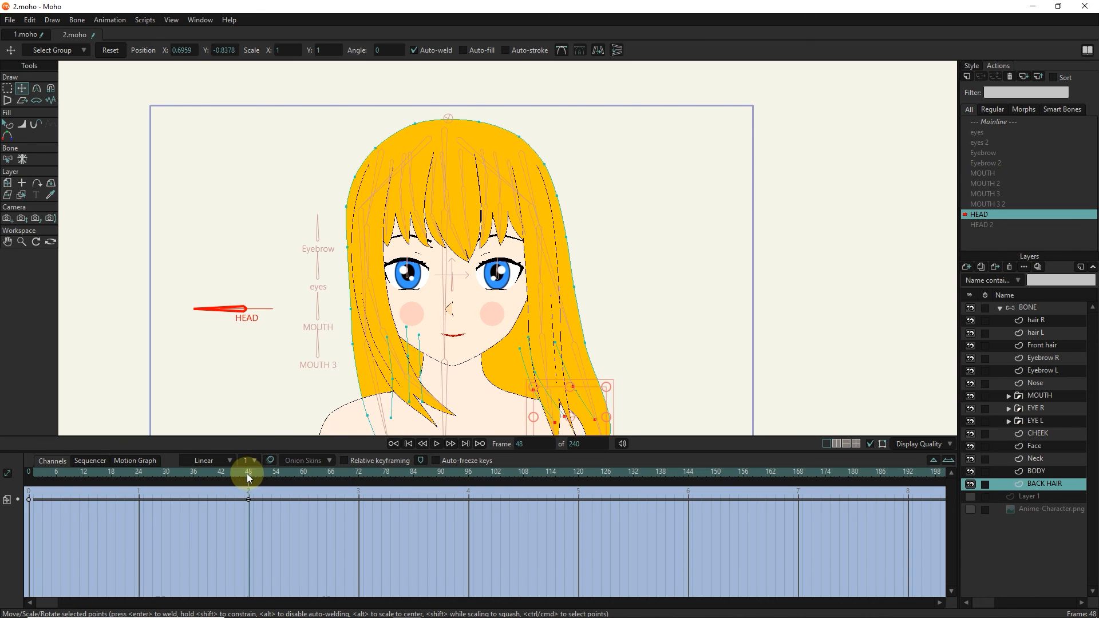
# Nudge the whole BACK HAIR layer slightly at frame 48 of the HEAD action and return to frame 0
pyautogui.press('g')
pyautogui.click(8, 184)
pyautogui.moveTo(469, 142); pyautogui.dragTo(470, 139)
pyautogui.moveTo(249, 473); pyautogui.dragTo(28, 473)
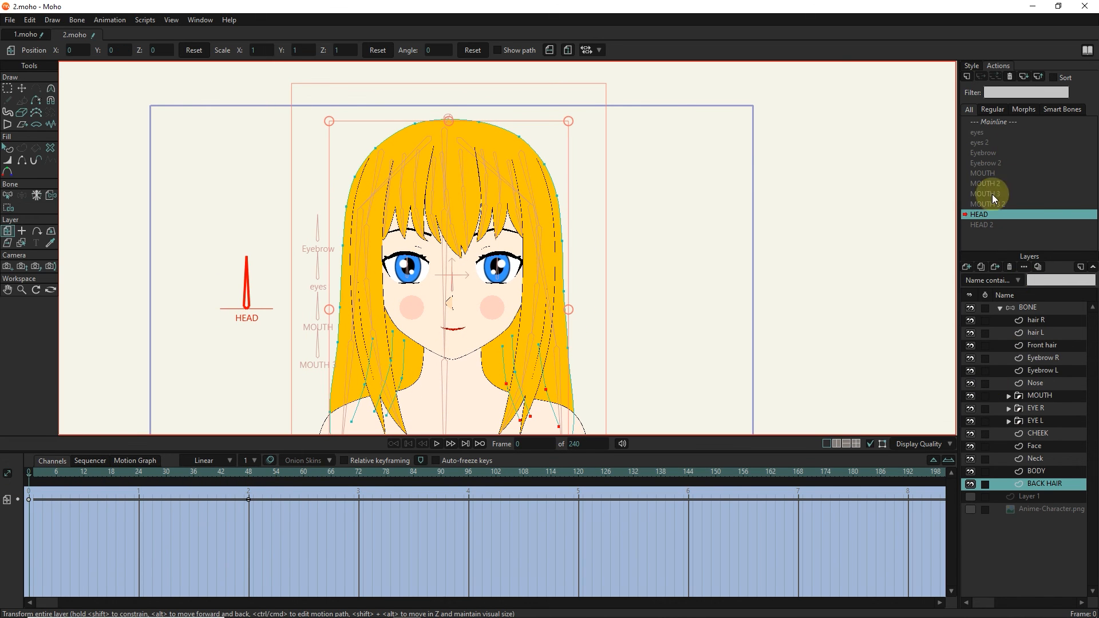
# In the HEAD 2 action at frame 48, move the layers from hair R through Face up to about Y 0.024
pyautogui.click(982, 224)
pyautogui.moveTo(154, 468); pyautogui.dragTo(250, 480)
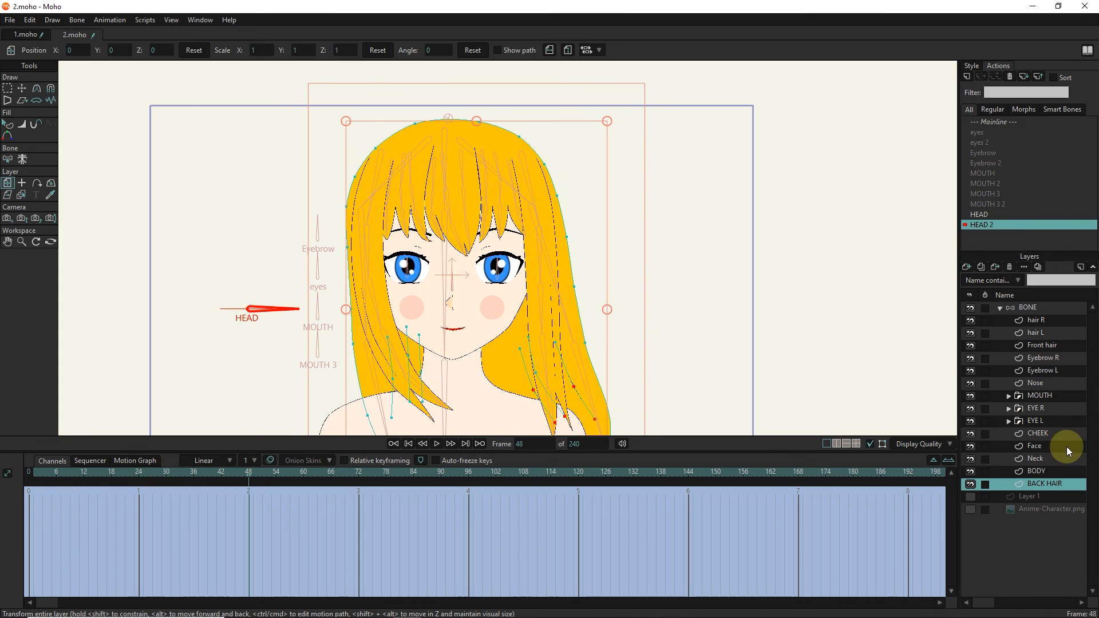
pyautogui.click(1037, 448)
pyautogui.keyDown('shift'); pyautogui.click(1034, 320); pyautogui.keyUp('shift')
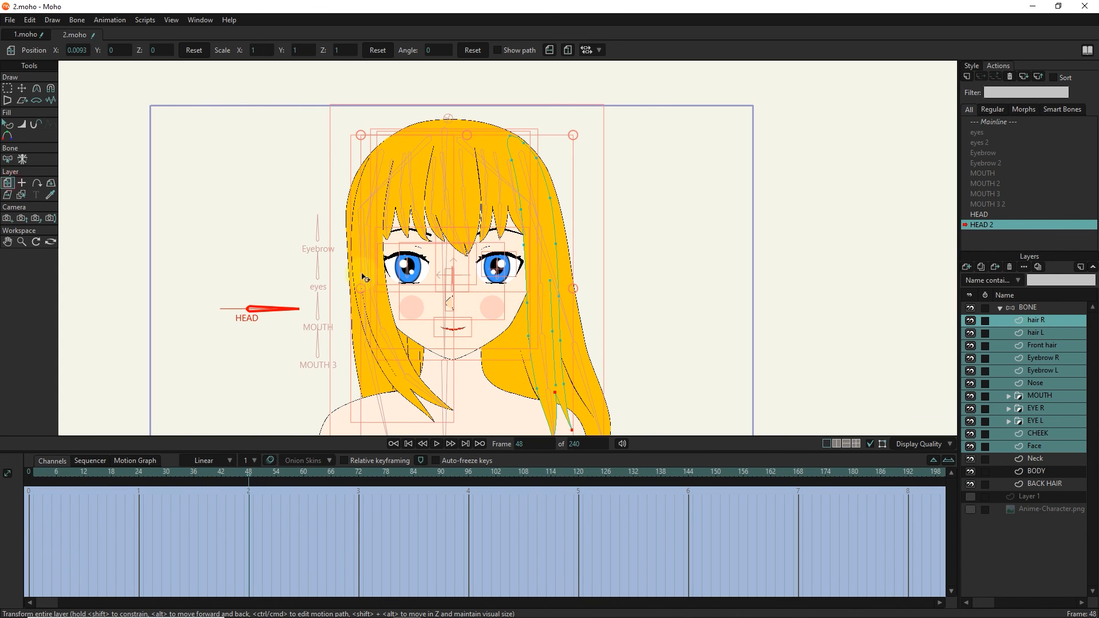
pyautogui.moveTo(480, 295); pyautogui.dragTo(480, 291)
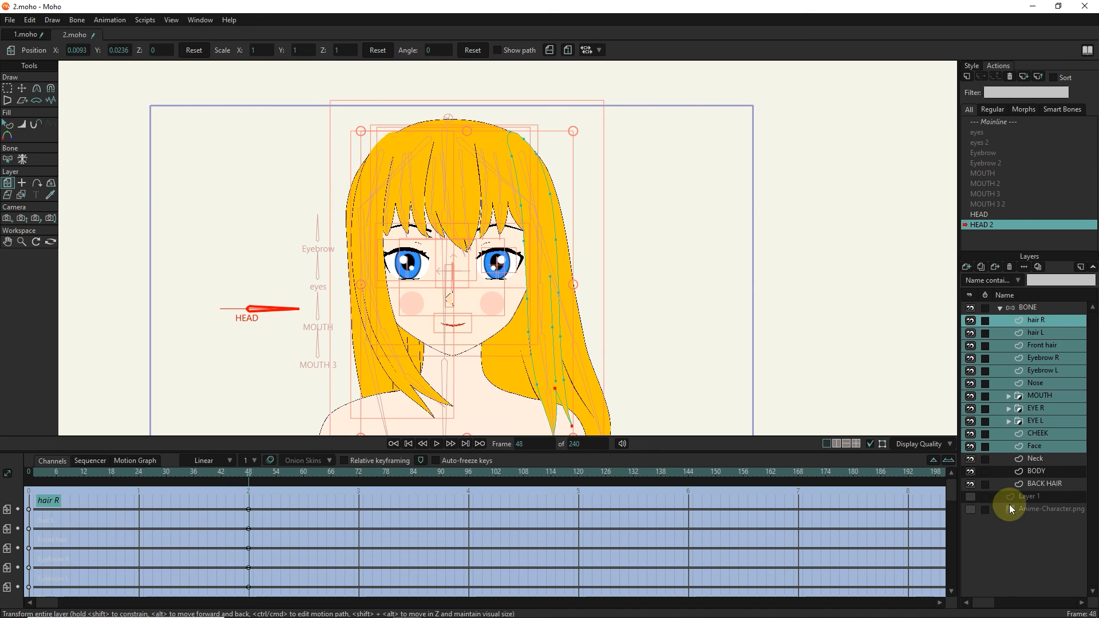
# Lower the top point of the hair L layer so it sits inside the head outline at frame 48
pyautogui.click(1040, 483)
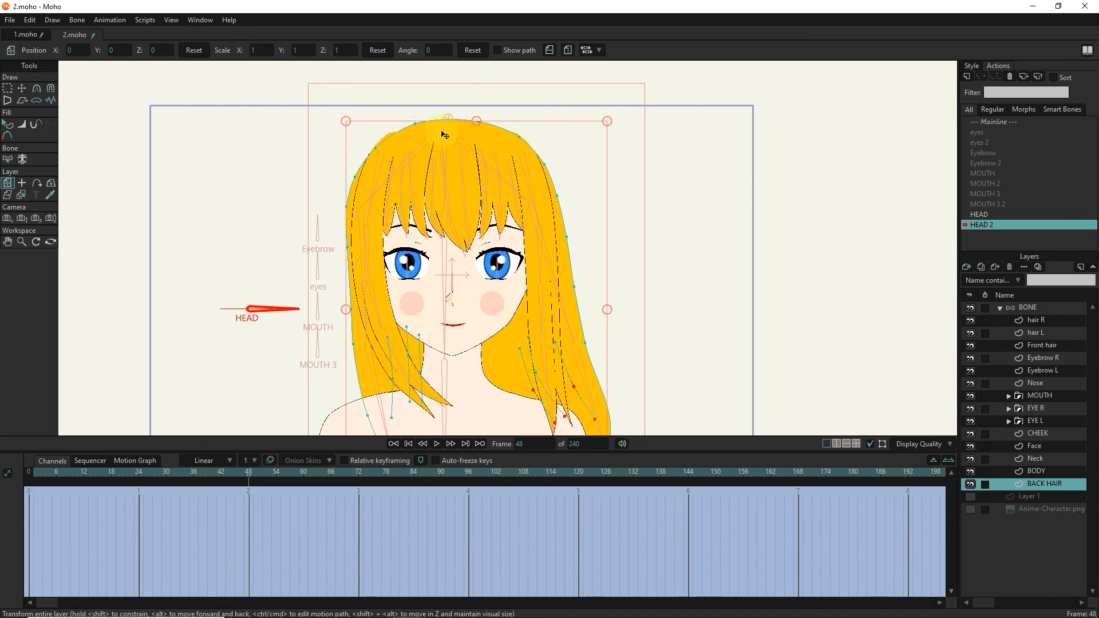
pyautogui.scroll(2, 447, 121)
pyautogui.click(22, 195)
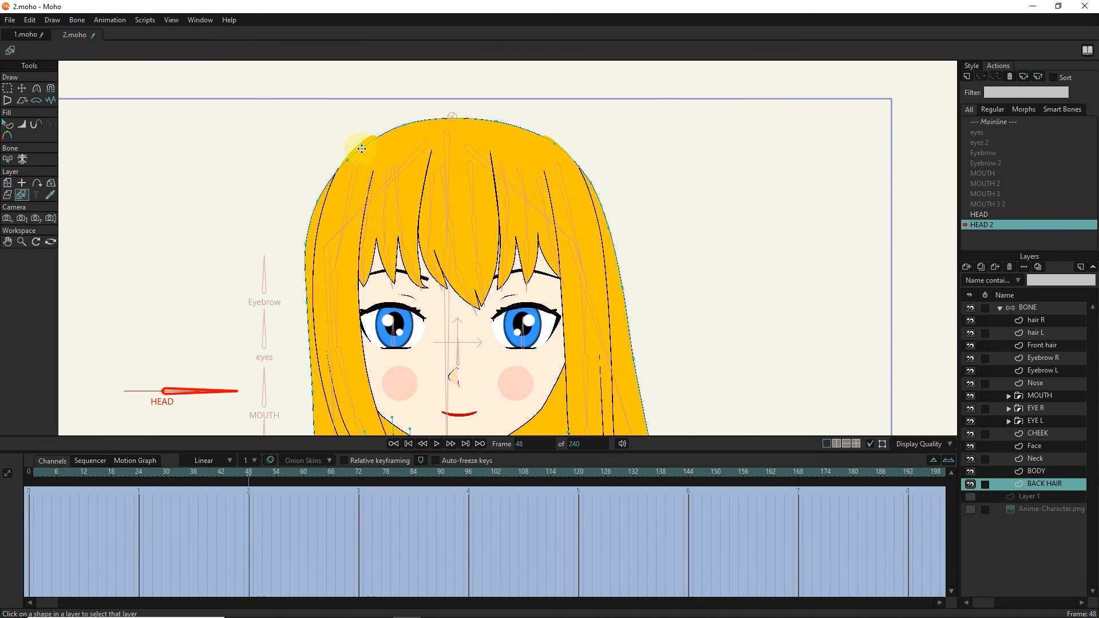
pyautogui.click(367, 154)
pyautogui.click(22, 88)
pyautogui.click(368, 156)
pyautogui.moveTo(368, 155); pyautogui.dragTo(373, 168)
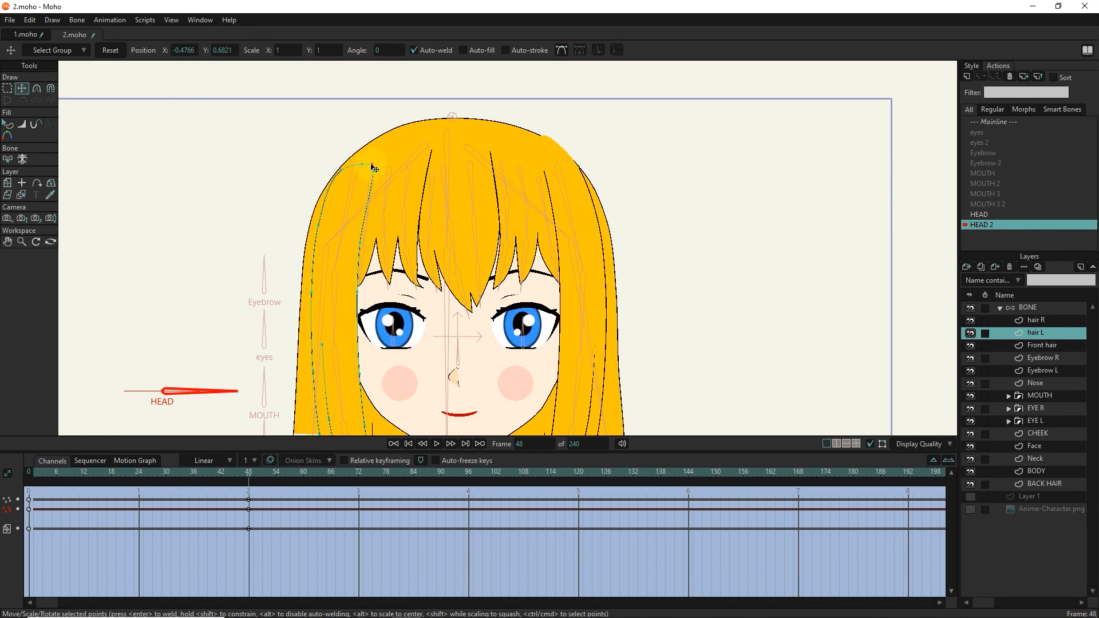
# Lower the top point of the hair R layer so it sits inside the head outline at frame 48
pyautogui.click(22, 195)
pyautogui.click(588, 201)
pyautogui.click(22, 88)
pyautogui.click(545, 140)
pyautogui.click(21, 90)
pyautogui.click(8, 88)
pyautogui.click(473, 161)
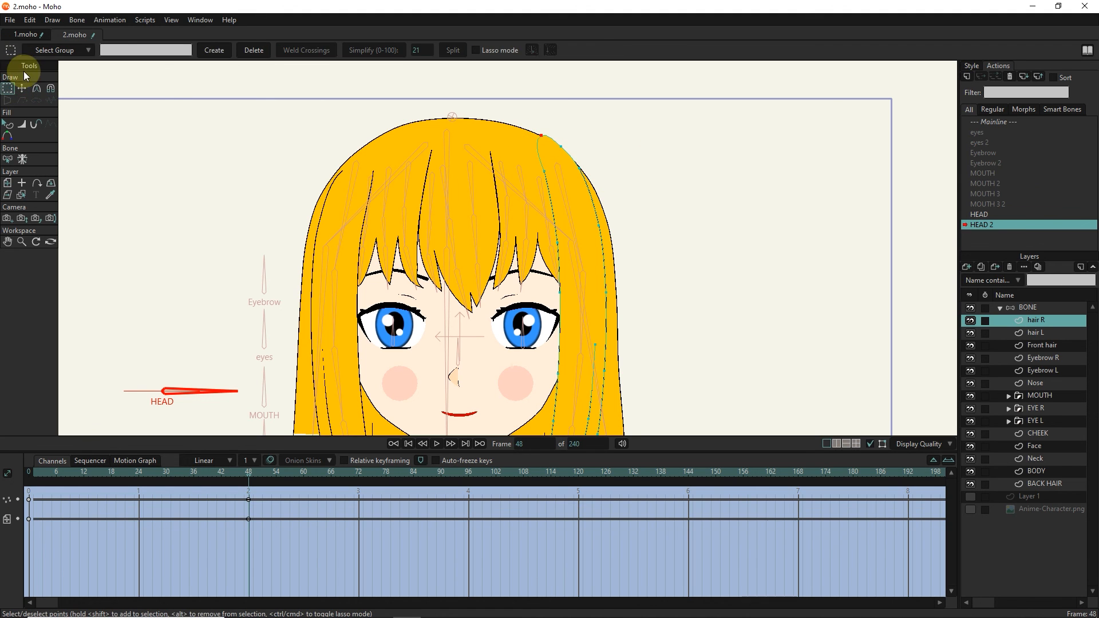
pyautogui.click(22, 88)
pyautogui.moveTo(542, 137); pyautogui.dragTo(546, 154)
# Select the BACK HAIR shape on the canvas and scrub the HEAD 2 action around frame 48
pyautogui.click(21, 195)
pyautogui.click(456, 125)
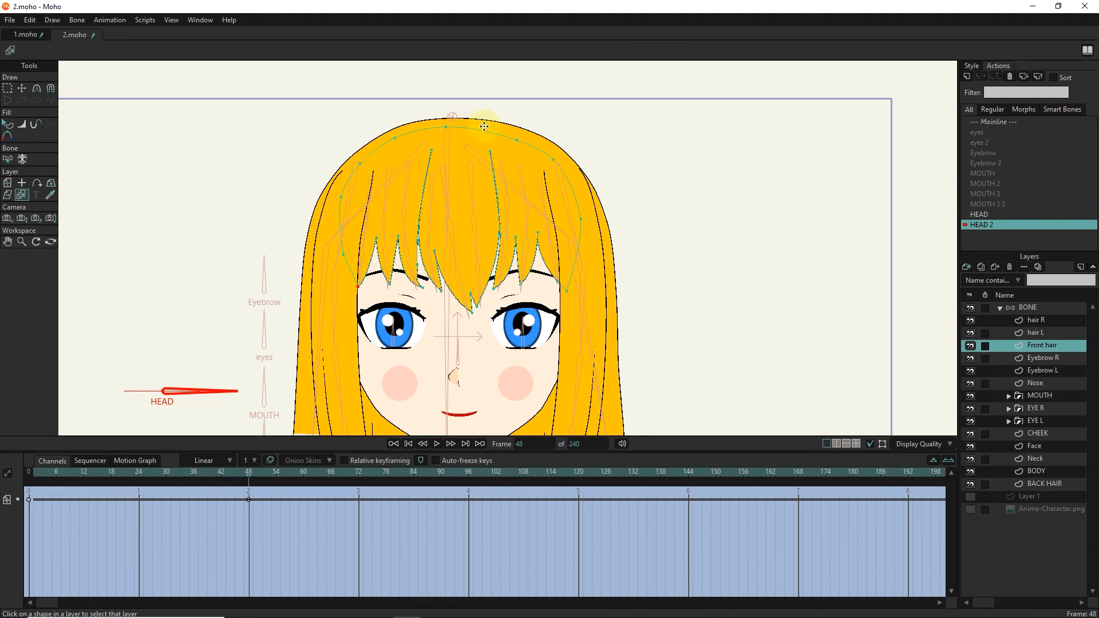
pyautogui.click(491, 121)
pyautogui.scroll(-2, 498, 217)
pyautogui.moveTo(245, 473)
pyautogui.mouseDown()
pyautogui.moveTo(166, 473)
pyautogui.moveTo(248, 476)
pyautogui.mouseUp()
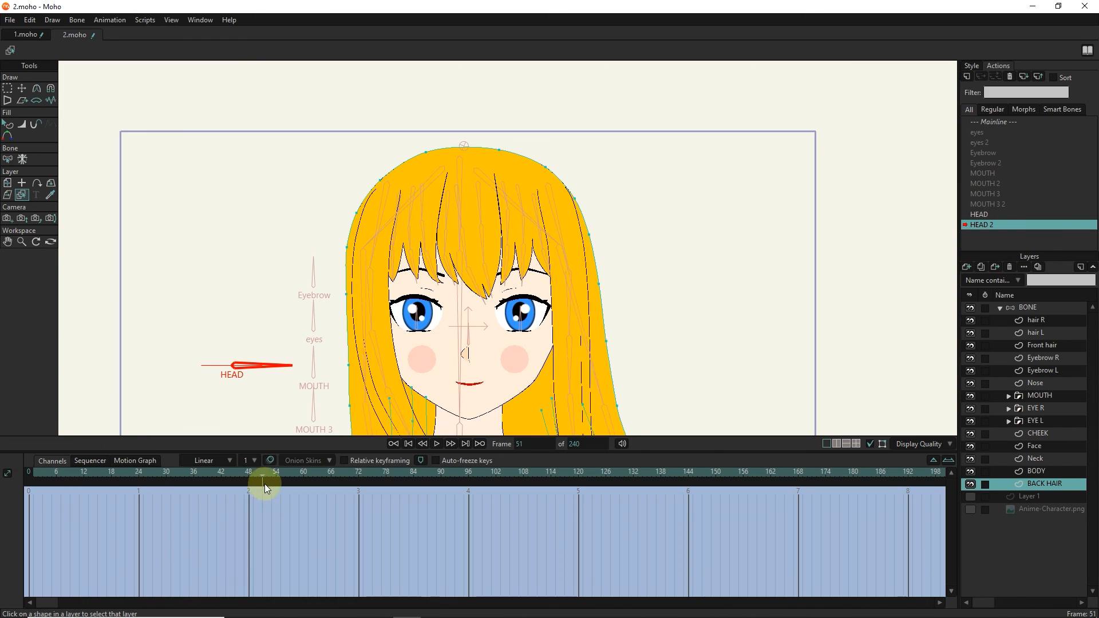
pyautogui.moveTo(485, 124); pyautogui.dragTo(400, 199)
# Adjust the crown points of the BACK HAIR outline at frame 48 and undo the last point move
pyautogui.click(22, 89)
pyautogui.click(437, 180)
pyautogui.click(8, 88)
pyautogui.click(22, 88)
pyautogui.scroll(2, 448, 186)
pyautogui.moveTo(496, 204); pyautogui.dragTo(496, 208)
pyautogui.moveTo(583, 221); pyautogui.dragTo(587, 224)
pyautogui.hotkey('ctrl', 'z')
pyautogui.moveTo(489, 195); pyautogui.dragTo(437, 188)
# Fine-tune the points on both upper sides of the BACK HAIR outline at frame 48 of HEAD 2
pyautogui.click(8, 90)
pyautogui.click(587, 221)
pyautogui.press('t')
pyautogui.press('g')
pyautogui.click(348, 241)
pyautogui.press('t')
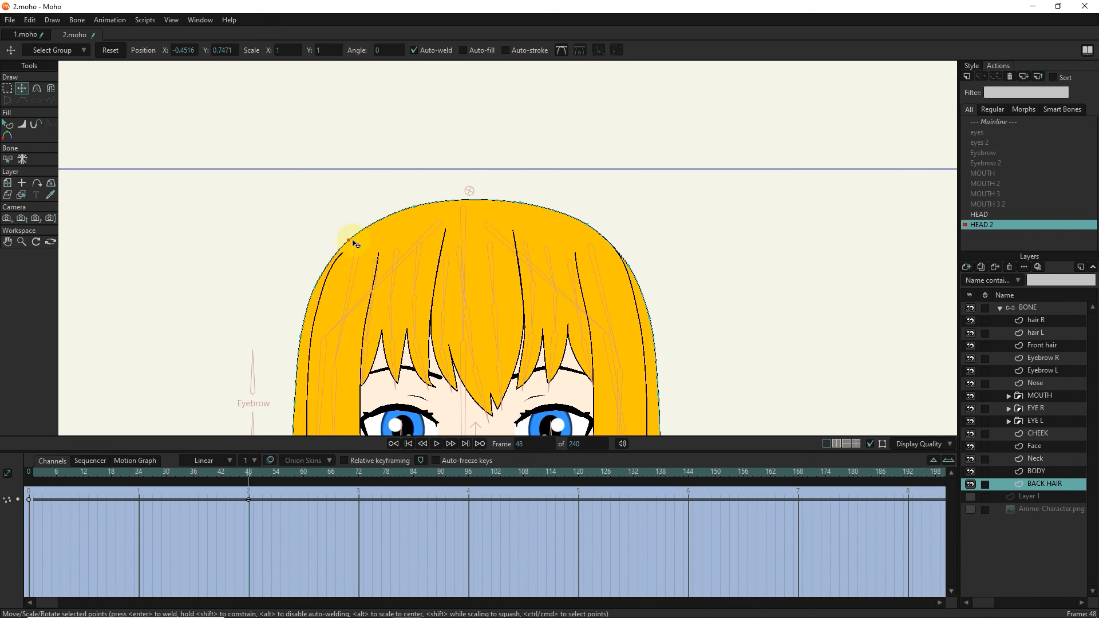
pyautogui.moveTo(347, 244); pyautogui.dragTo(347, 246)
# Return to frame 0 and the Mainline, select the BONE layer and collapse it
pyautogui.scroll(-2, 440, 246)
pyautogui.moveTo(441, 248); pyautogui.dragTo(490, 138)
pyautogui.moveTo(248, 473); pyautogui.dragTo(22, 444)
pyautogui.doubleClick(995, 121)
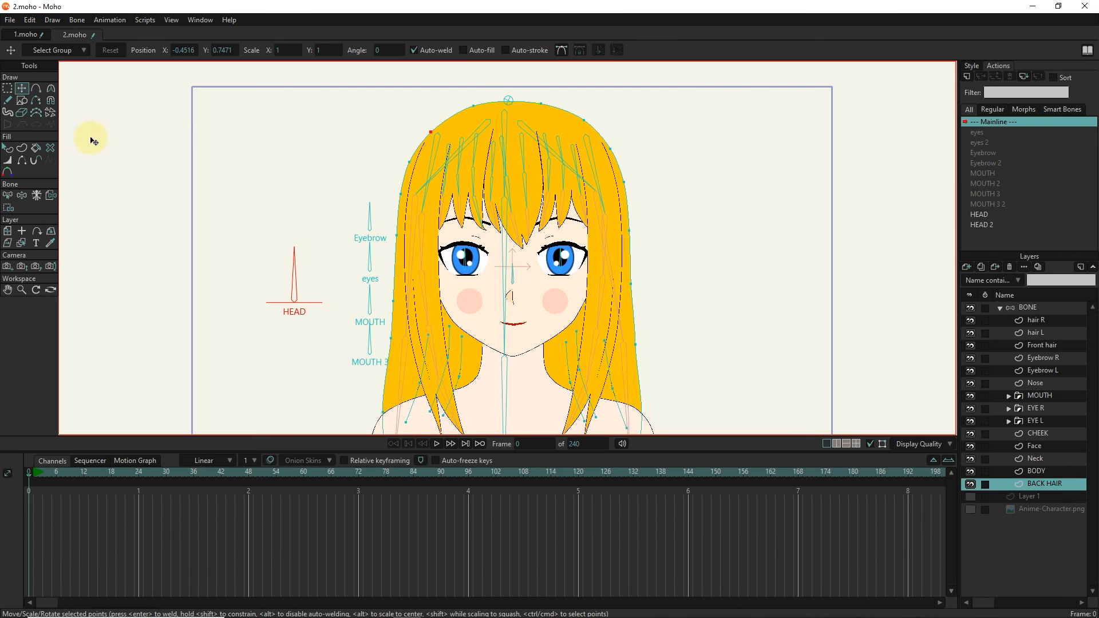
pyautogui.click(1023, 496)
pyautogui.click(1020, 307)
pyautogui.click(1000, 308)
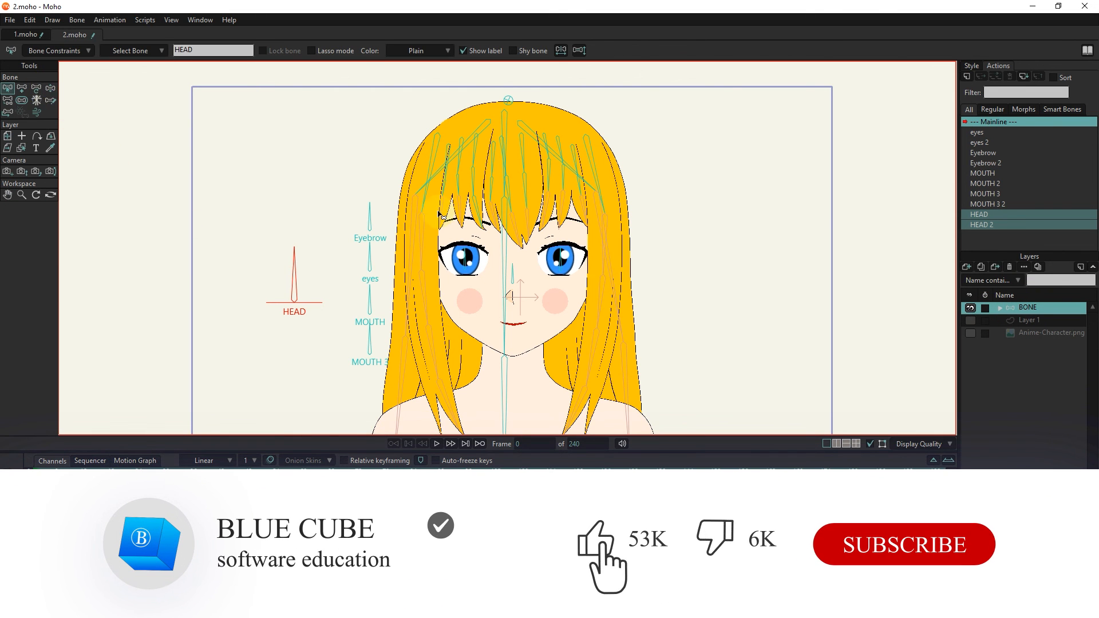
# Test the HEAD, Eyebrow, eyes and MOUTH dials by rotating their bones with Manipulate Bones
pyautogui.click(50, 89)
pyautogui.moveTo(296, 262); pyautogui.dragTo(232, 241)
pyautogui.moveTo(376, 215)
pyautogui.mouseDown()
pyautogui.moveTo(333, 239)
pyautogui.moveTo(362, 214)
pyautogui.mouseUp()
pyautogui.moveTo(370, 253); pyautogui.dragTo(348, 247)
pyautogui.moveTo(368, 296); pyautogui.dragTo(394, 301)
pyautogui.moveTo(356, 253); pyautogui.dragTo(371, 215)
# Rotate the dial bones to pose the face with an open mouth and slanted eyebrows, and render frame 0
pyautogui.scroll(3, 476, 329)
pyautogui.moveTo(290, 261); pyautogui.dragTo(279, 284)
pyautogui.moveTo(331, 259); pyautogui.dragTo(304, 255)
pyautogui.moveTo(291, 337); pyautogui.dragTo(356, 378)
pyautogui.moveTo(301, 271); pyautogui.dragTo(355, 302)
pyautogui.moveTo(337, 367); pyautogui.dragTo(242, 369)
pyautogui.moveTo(294, 199); pyautogui.dragTo(208, 180)
pyautogui.hotkey('ctrl', 'r')
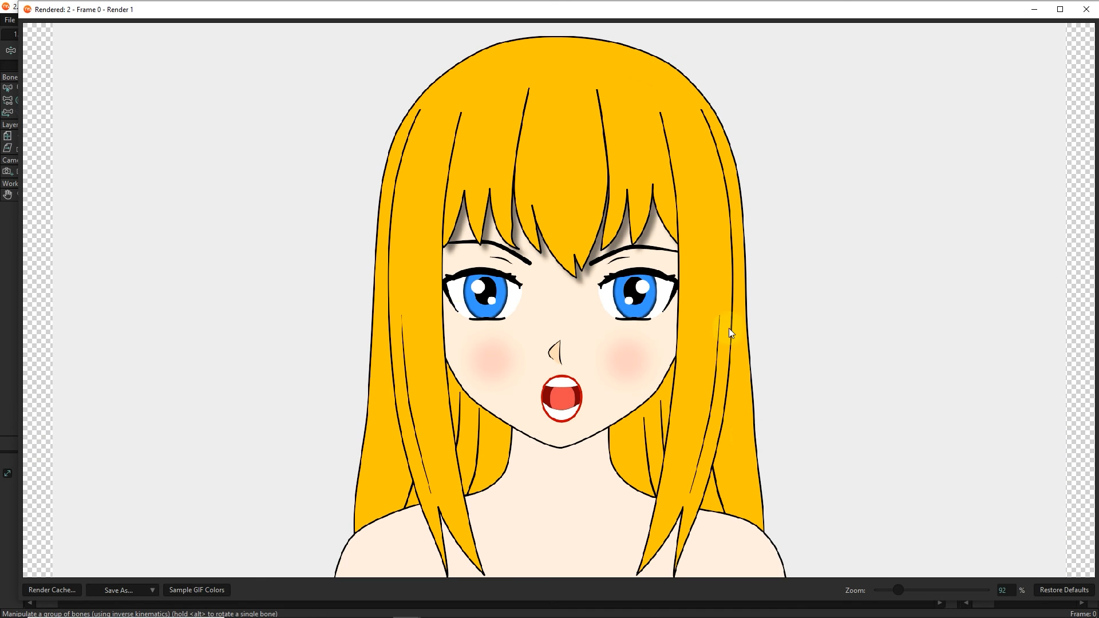